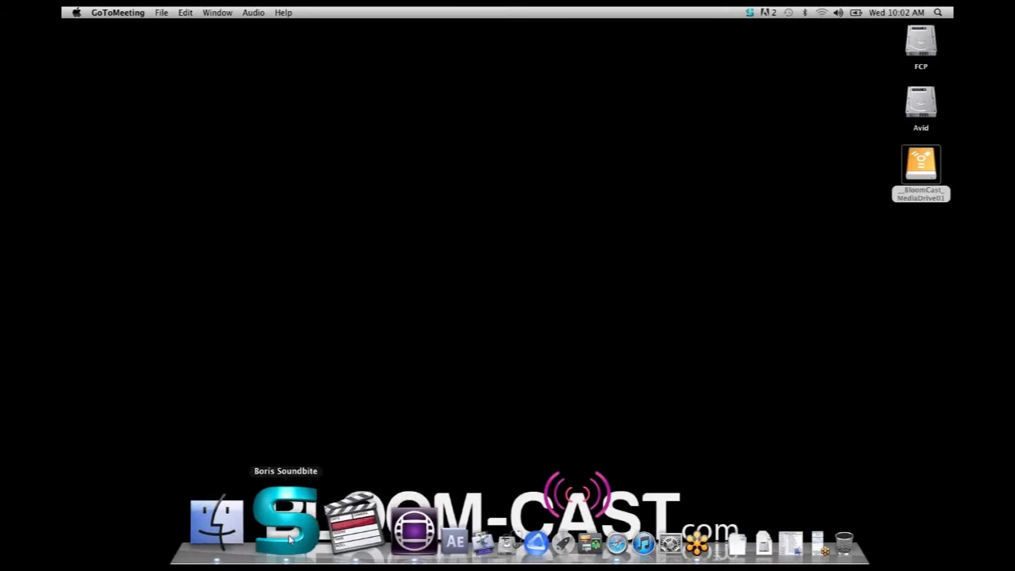
# Open Boris Soundbite and set the speech query's score threshold to Score > 65
pyautogui.click(290, 539)
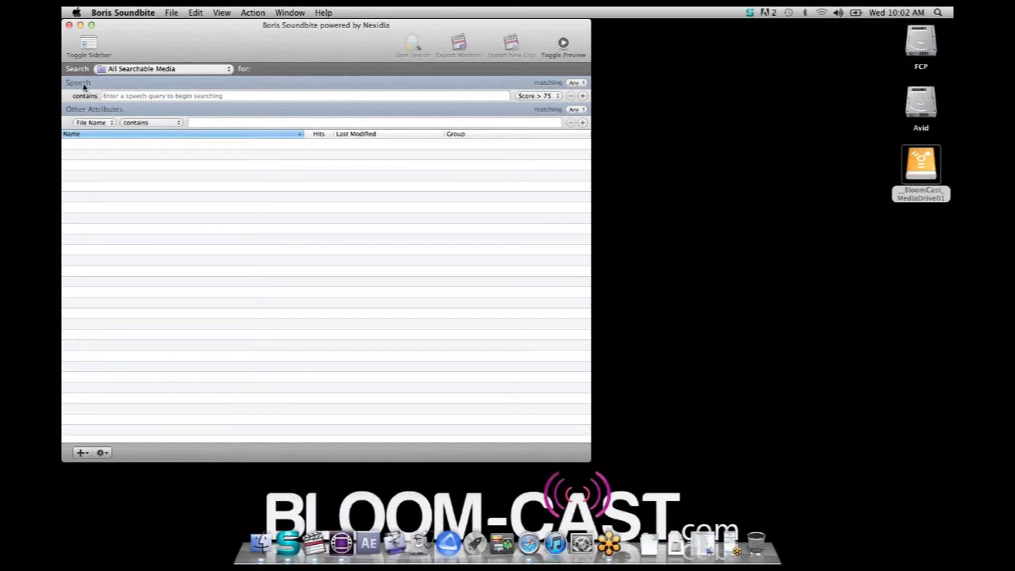
pyautogui.click(127, 97)
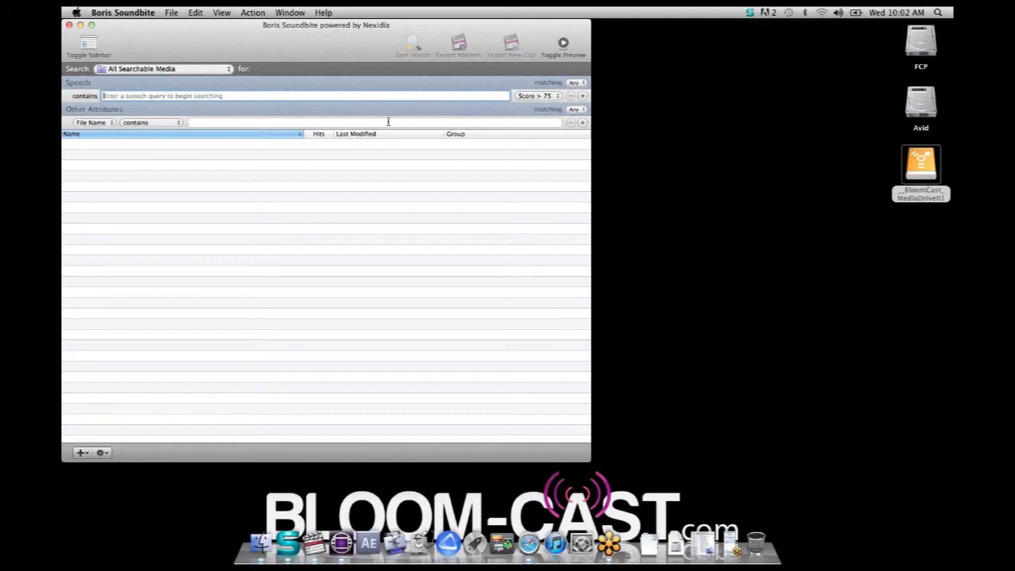
pyautogui.click(533, 97)
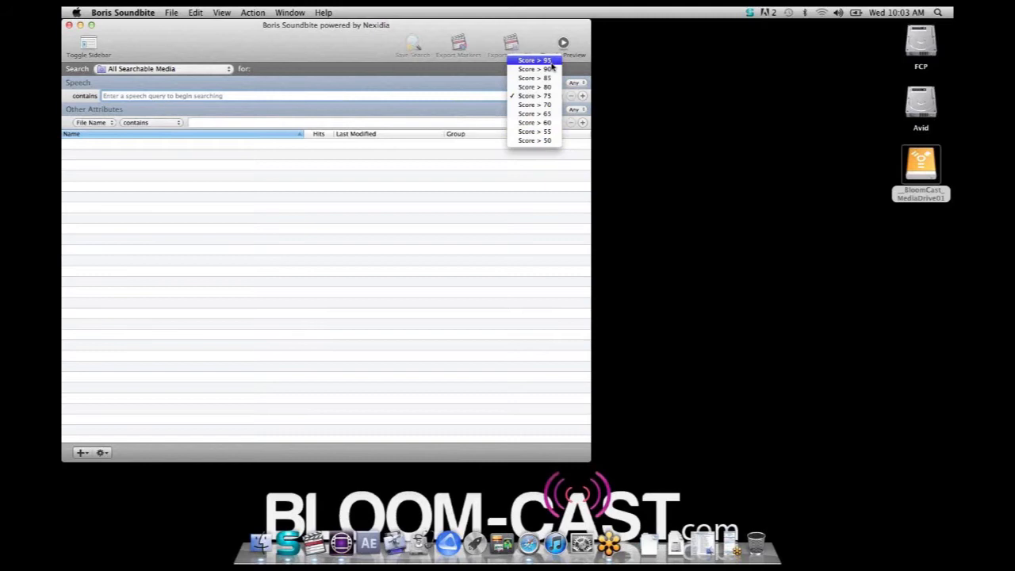
pyautogui.click(535, 115)
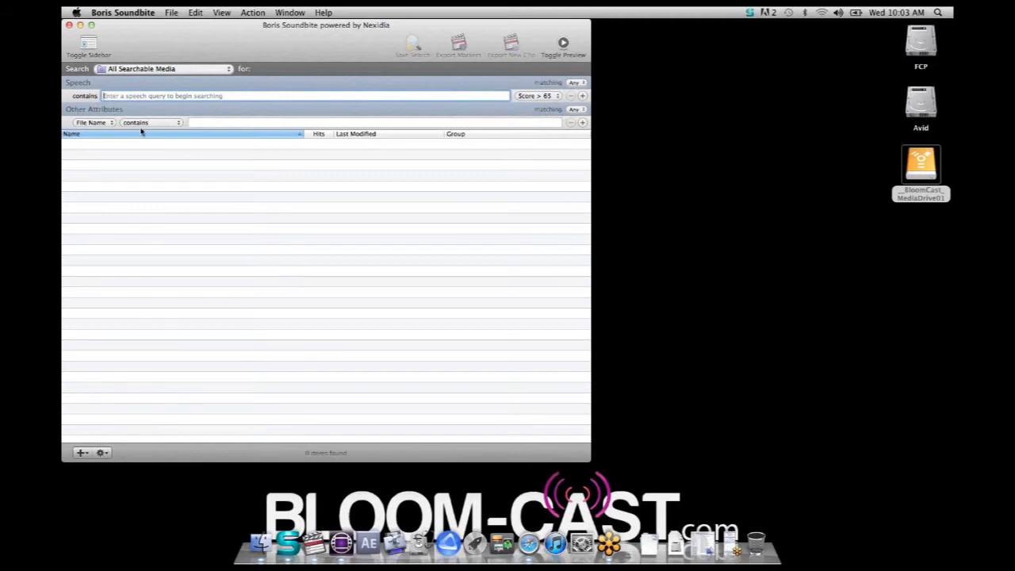
# Examine the attribute and matching-condition choices of the Other Attributes filter, along with the speech and file name query fields
pyautogui.click(110, 124)
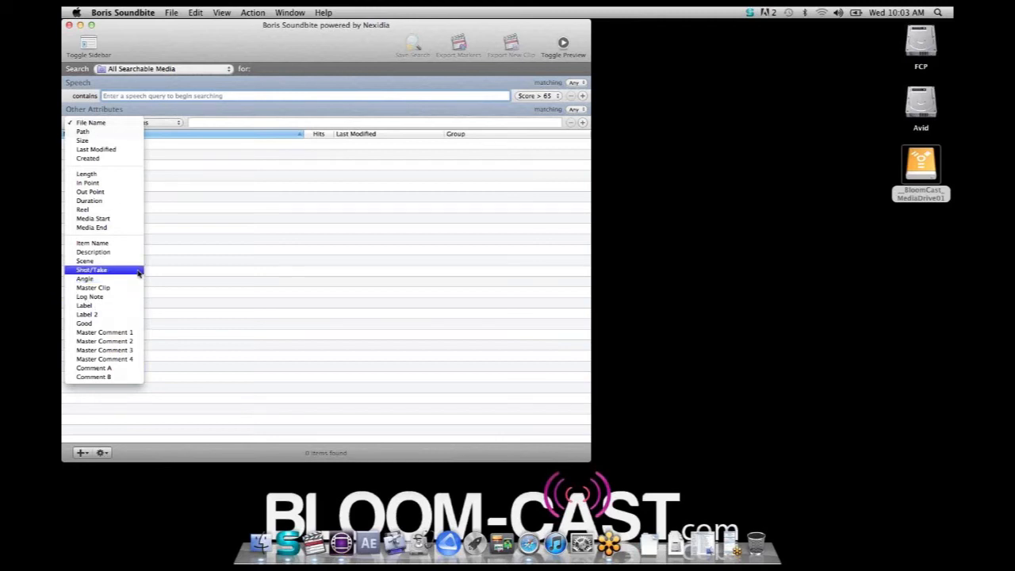
pyautogui.click(181, 129)
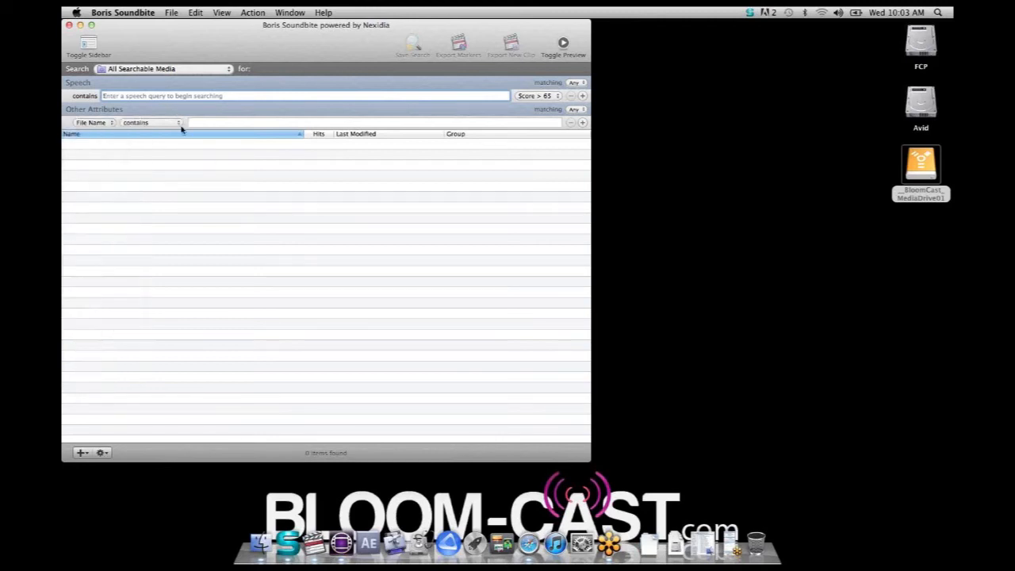
pyautogui.click(179, 124)
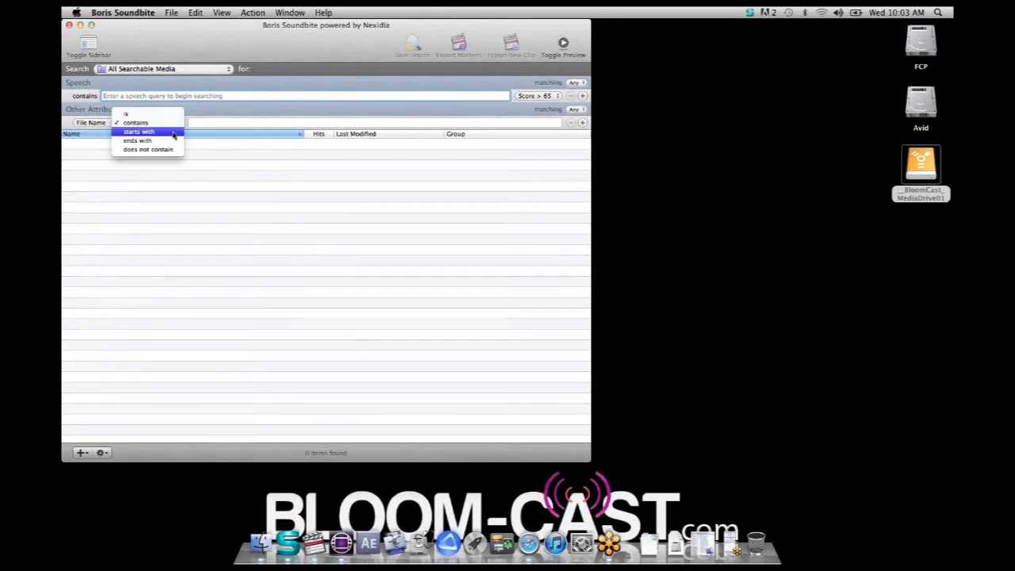
pyautogui.click(214, 127)
pyautogui.click(193, 123)
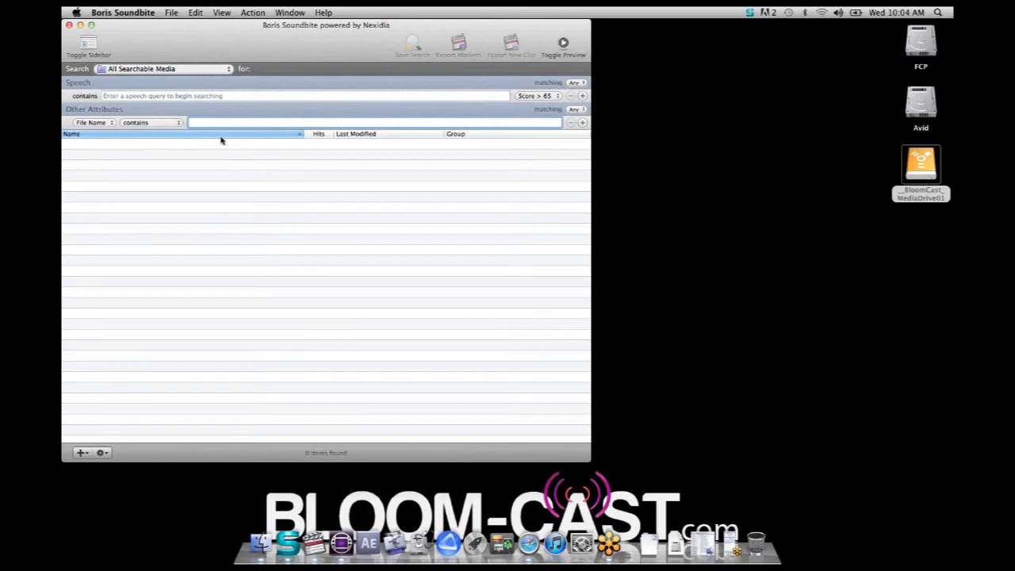
pyautogui.click(178, 95)
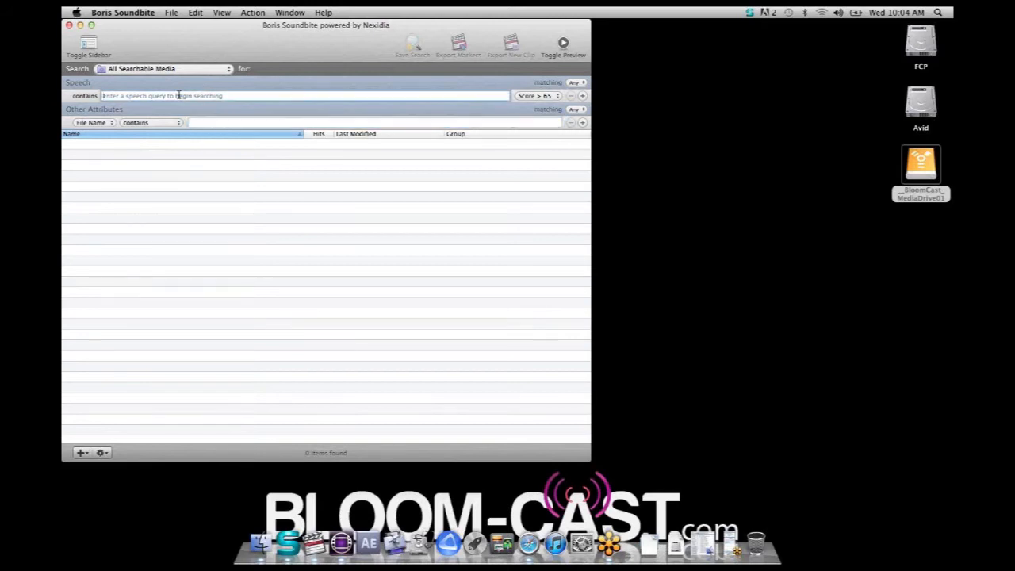
pyautogui.click(216, 123)
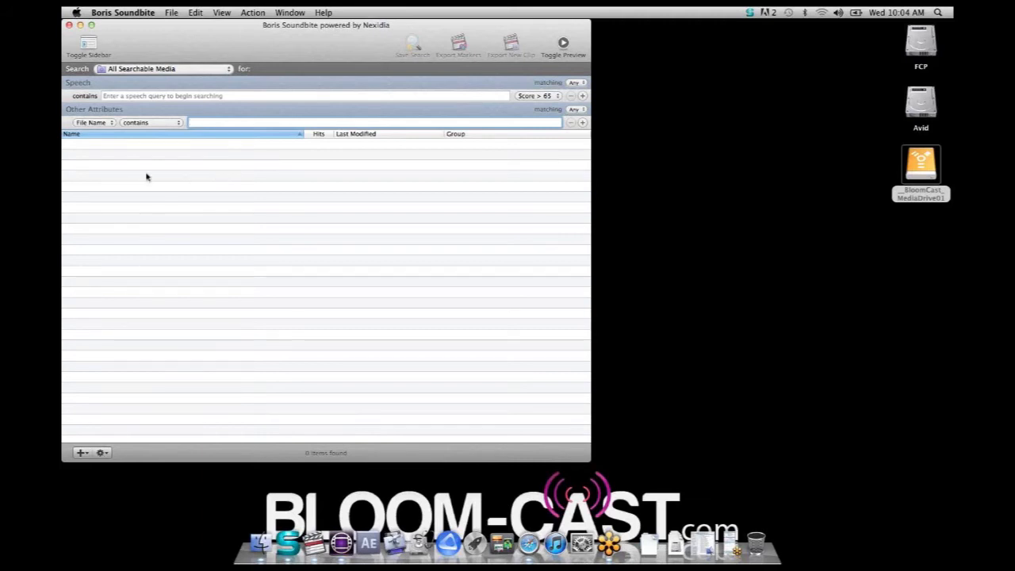
# Show the sidebar, and check the preview window and the choices for adding media sources
pyautogui.click(88, 44)
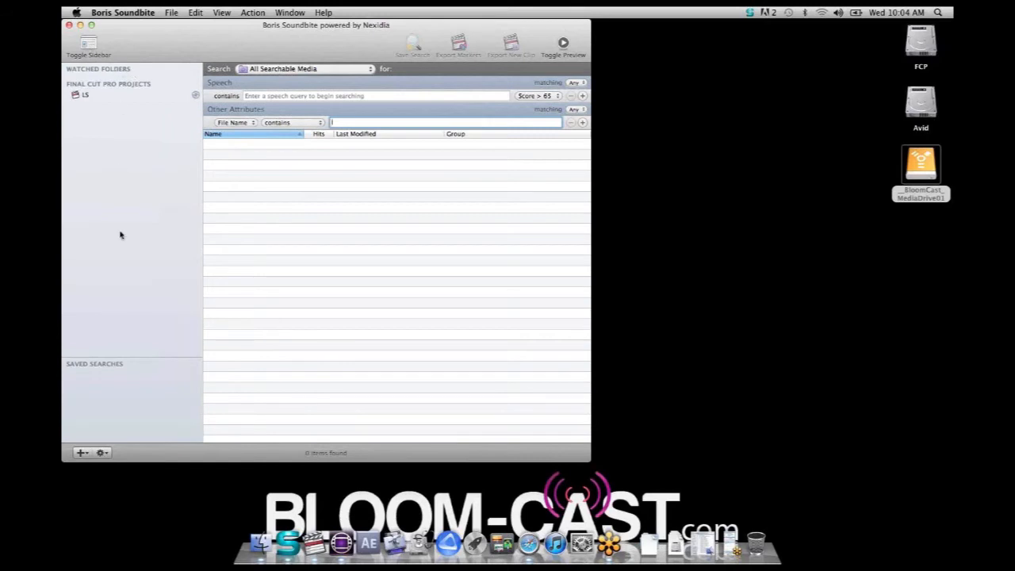
pyautogui.click(564, 43)
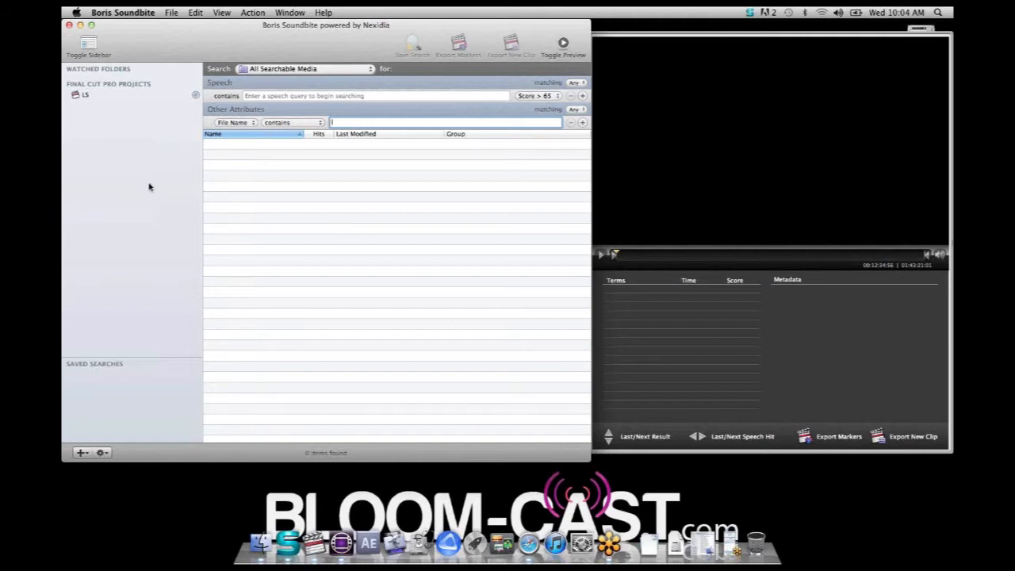
pyautogui.click(83, 453)
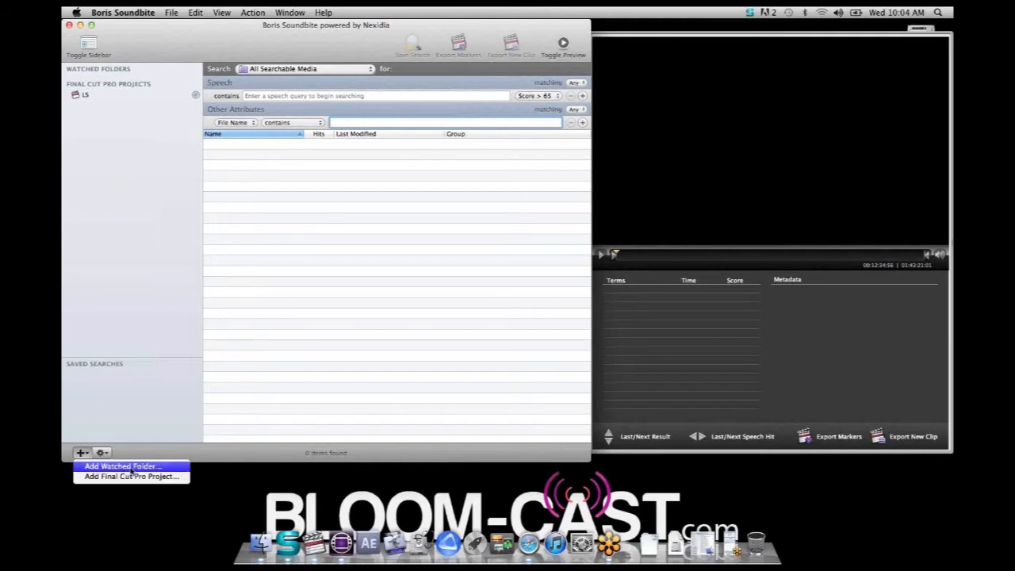
pyautogui.click(156, 245)
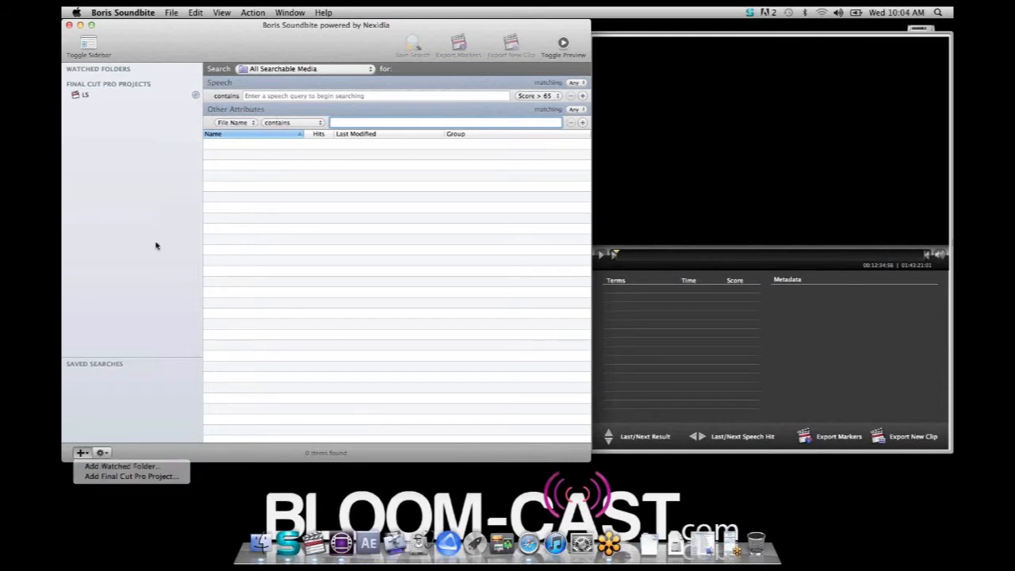
pyautogui.click(566, 45)
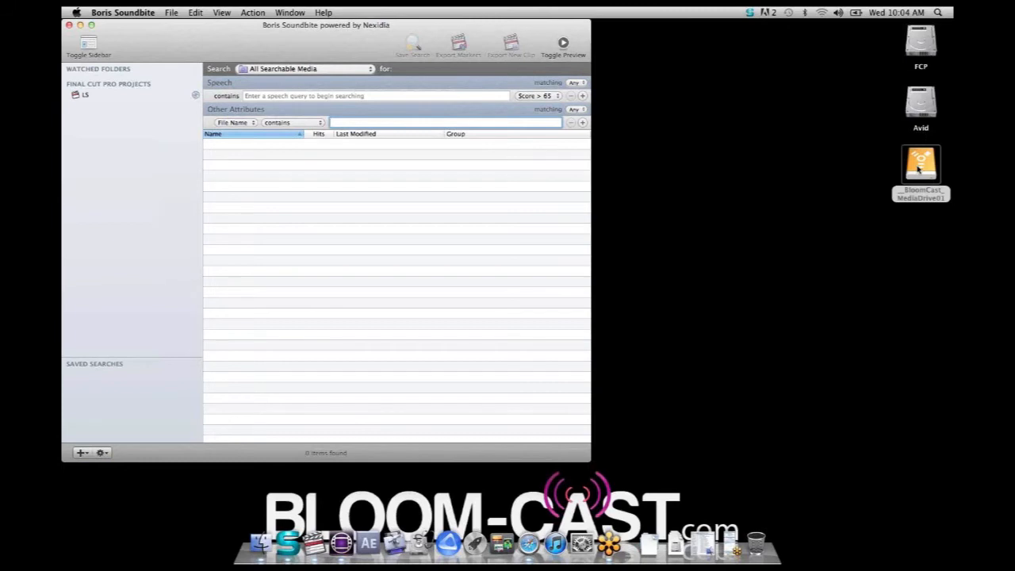
# Add the ProRes_Indie_Film folder from webinar_SRC_Media on the __BloomCast_MediaDrive01 drive to the watched folders
pyautogui.doubleClick(918, 167)
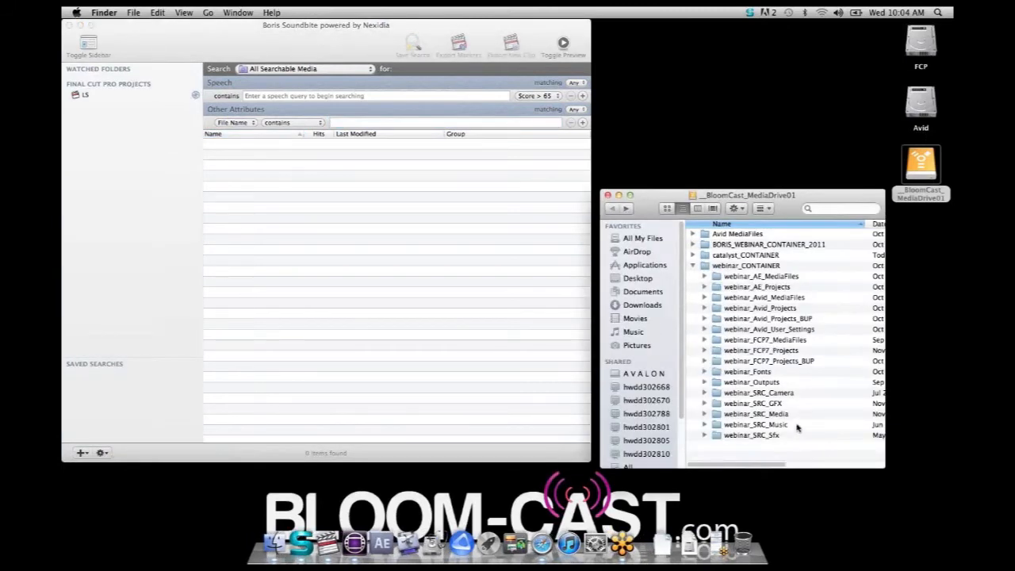
pyautogui.click(705, 414)
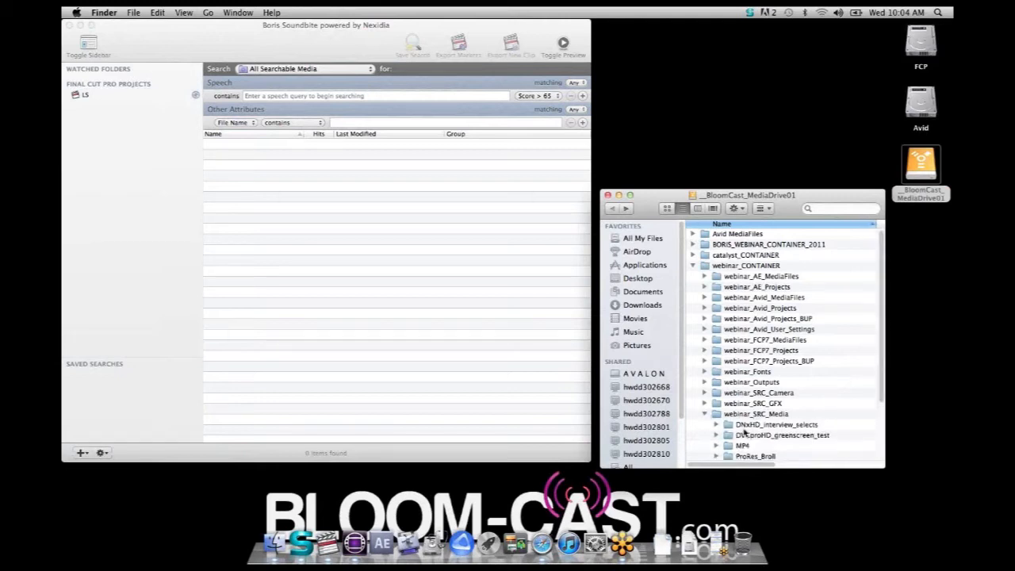
pyautogui.scroll(-3, 758, 445)
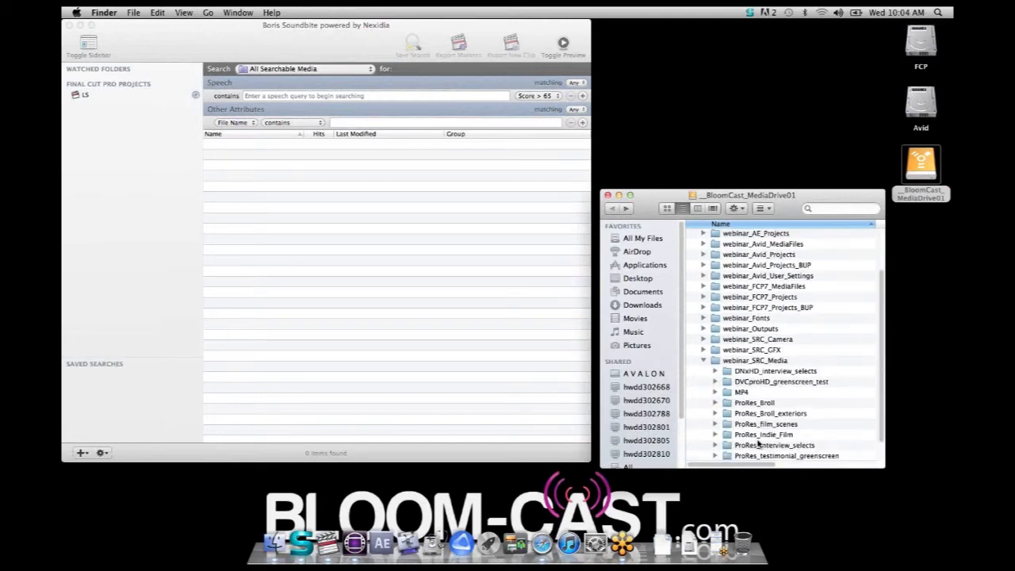
pyautogui.click(735, 415)
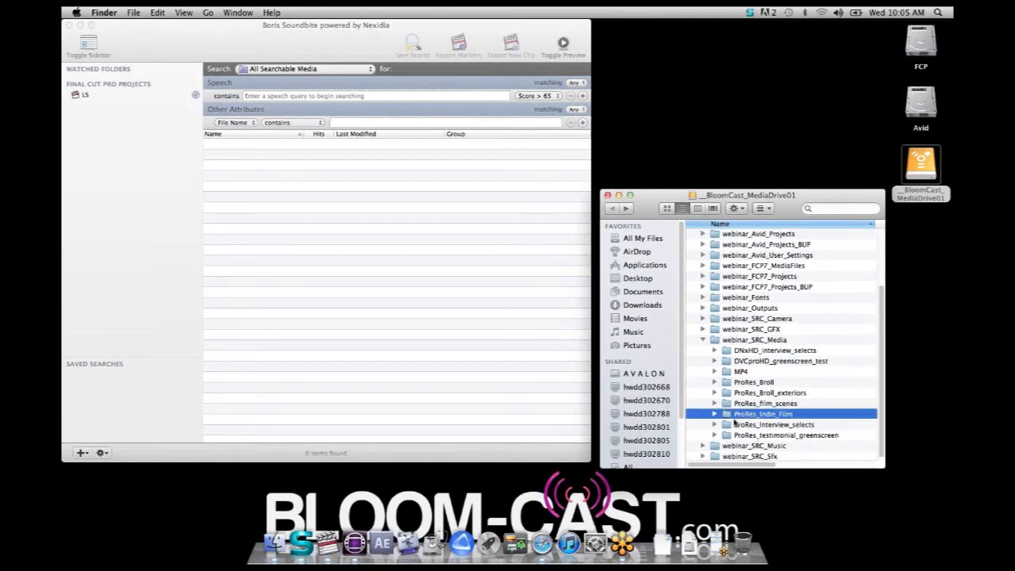
pyautogui.moveTo(728, 418); pyautogui.dragTo(438, 250)
pyautogui.moveTo(320, 166); pyautogui.dragTo(119, 73)
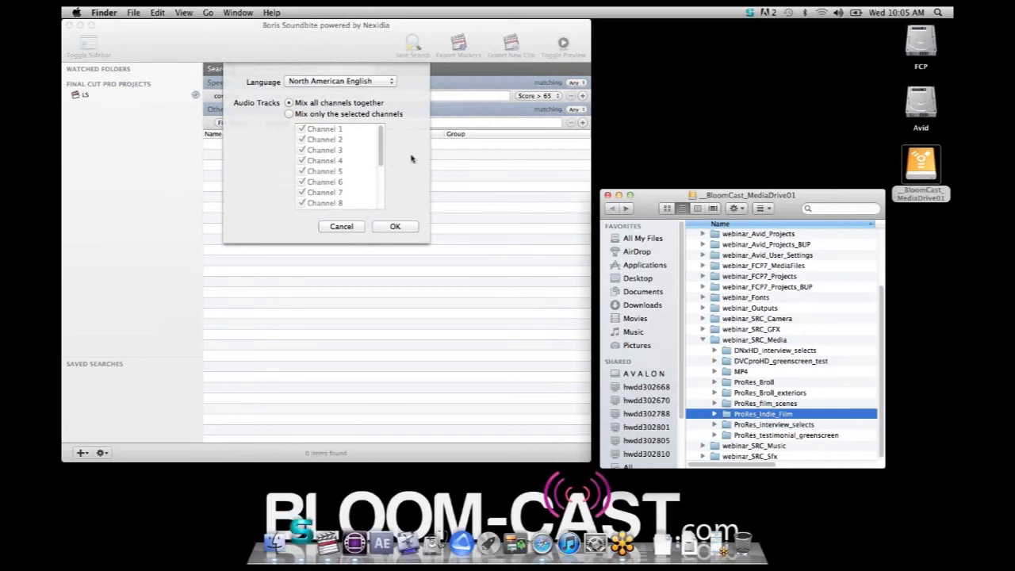
# Accept North American English as the watched folder's language with all audio channels mixed together
pyautogui.click(291, 115)
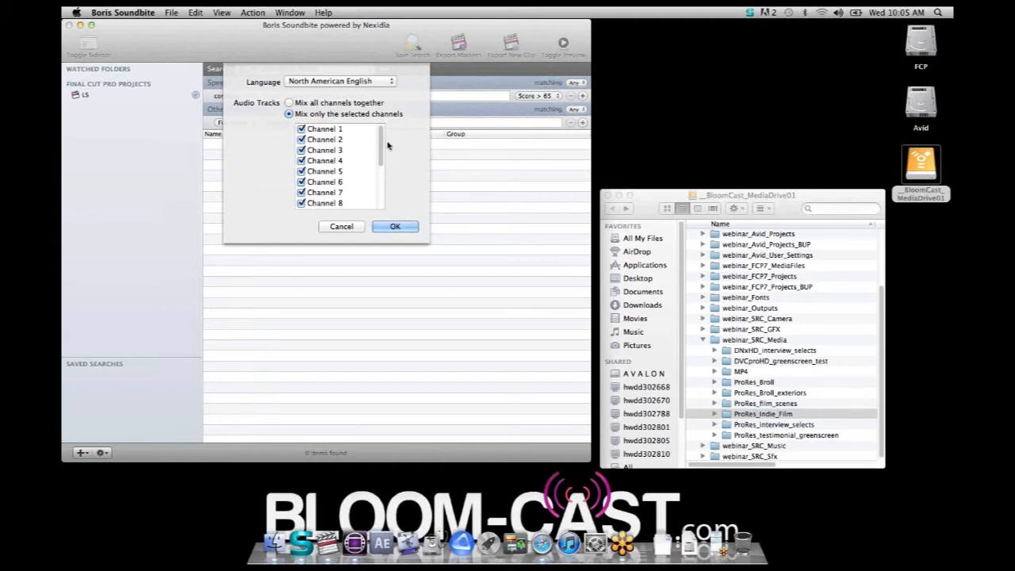
pyautogui.click(289, 102)
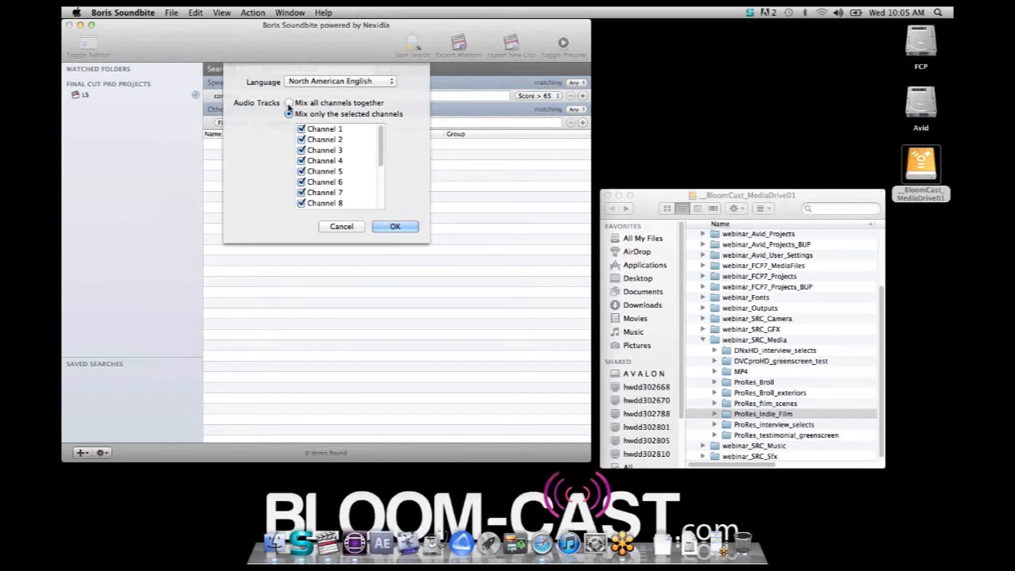
pyautogui.click(396, 227)
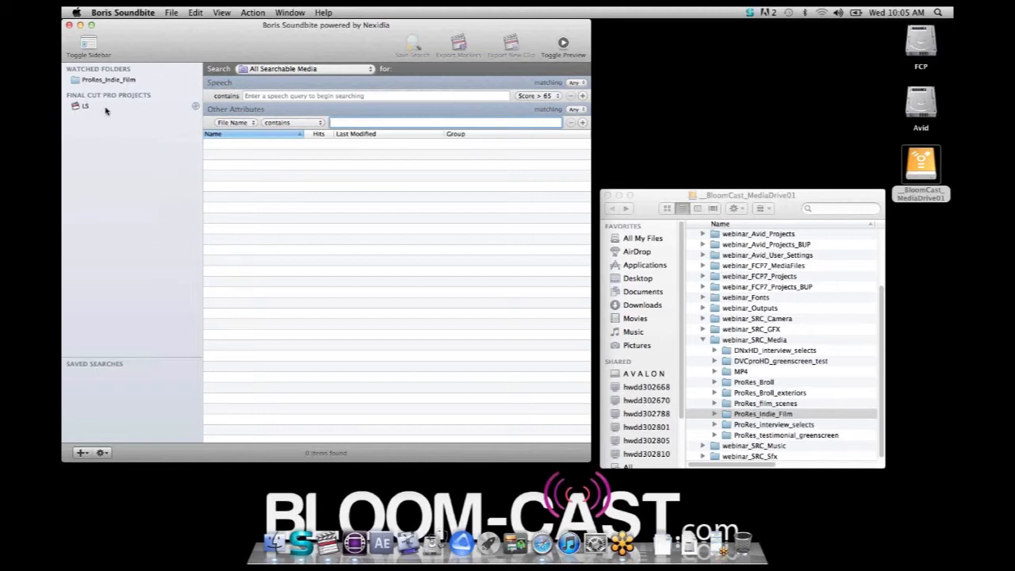
pyautogui.click(78, 108)
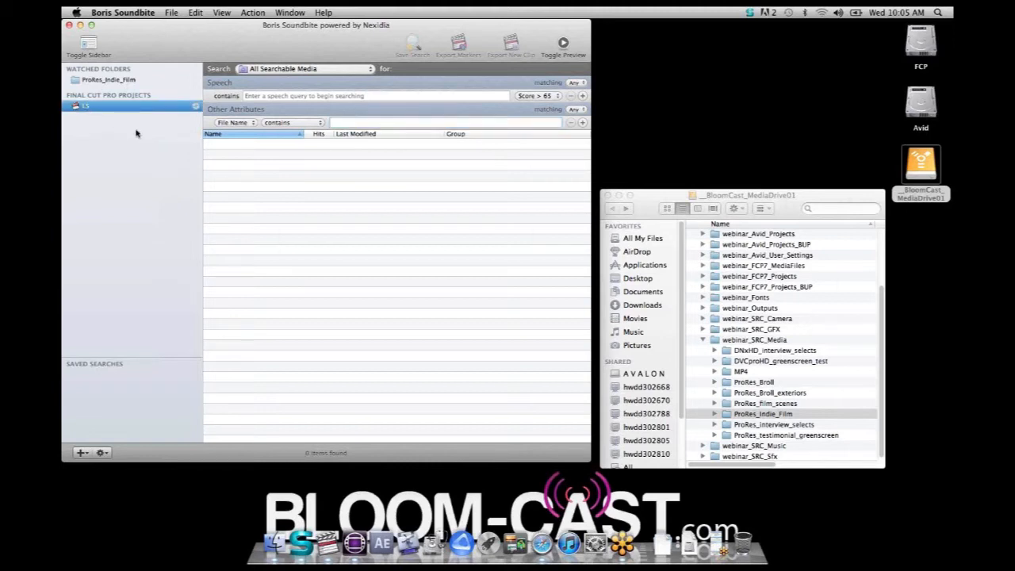
pyautogui.click(111, 80)
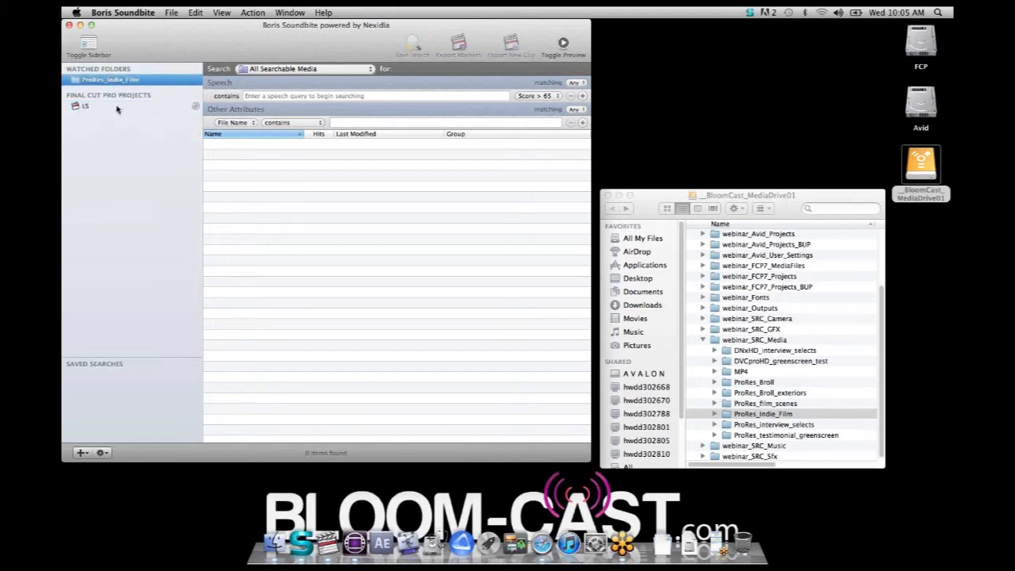
pyautogui.click(118, 109)
pyautogui.click(117, 81)
pyautogui.click(122, 115)
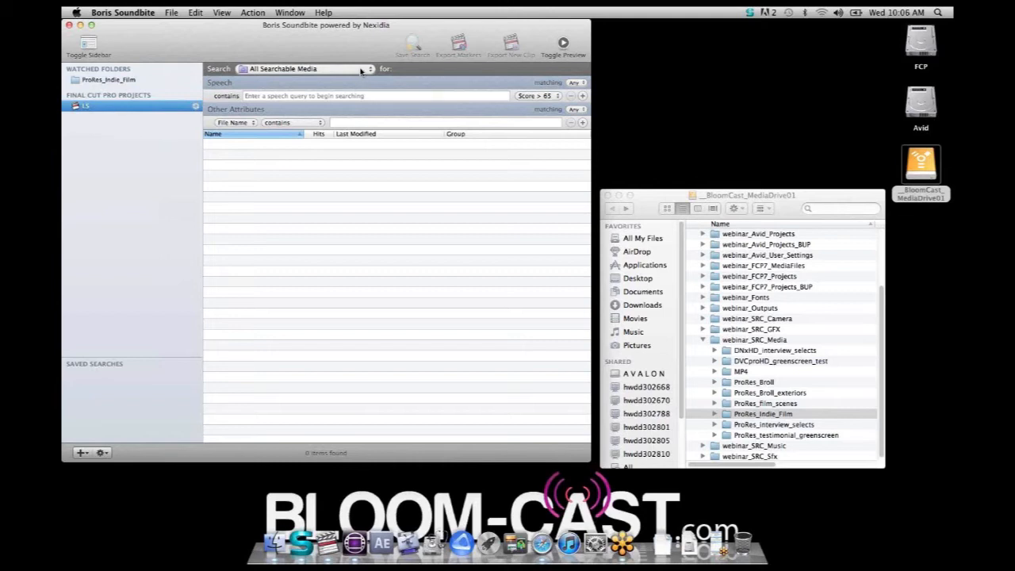
pyautogui.click(123, 80)
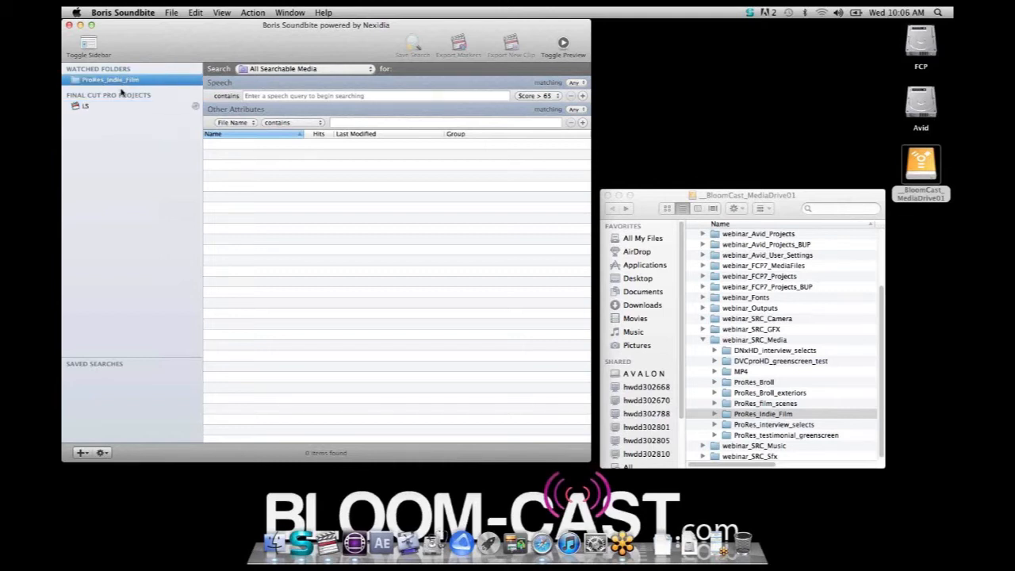
pyautogui.click(118, 110)
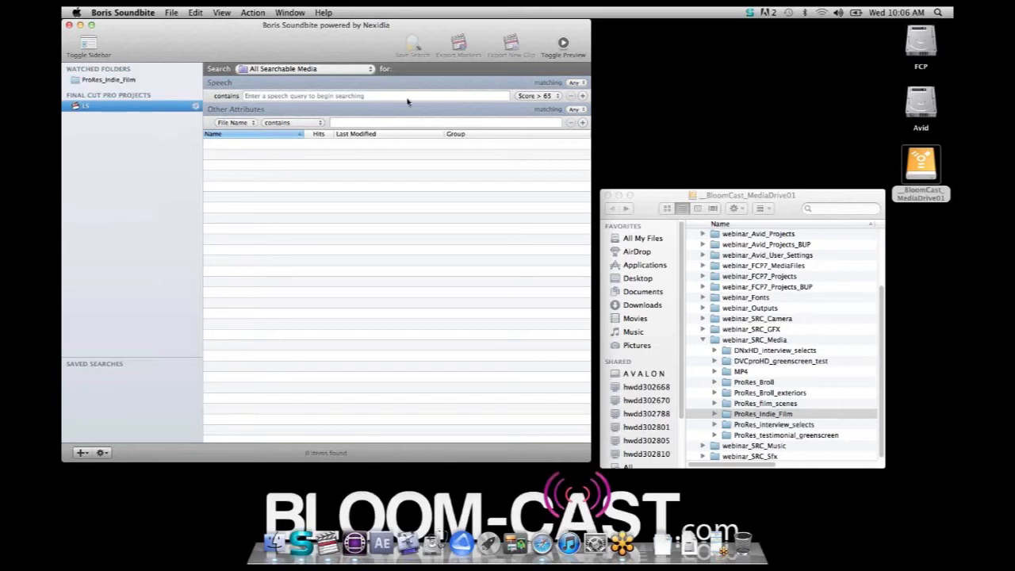
# Limit the search to ProRes_Indie_Film and search its speech for "sweating"
pyautogui.click(365, 71)
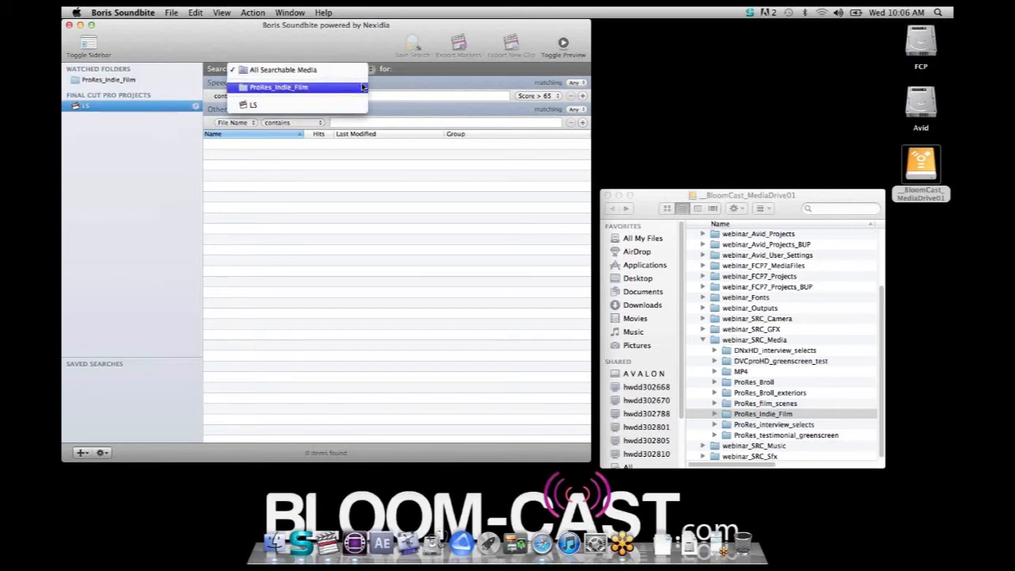
pyautogui.click(363, 86)
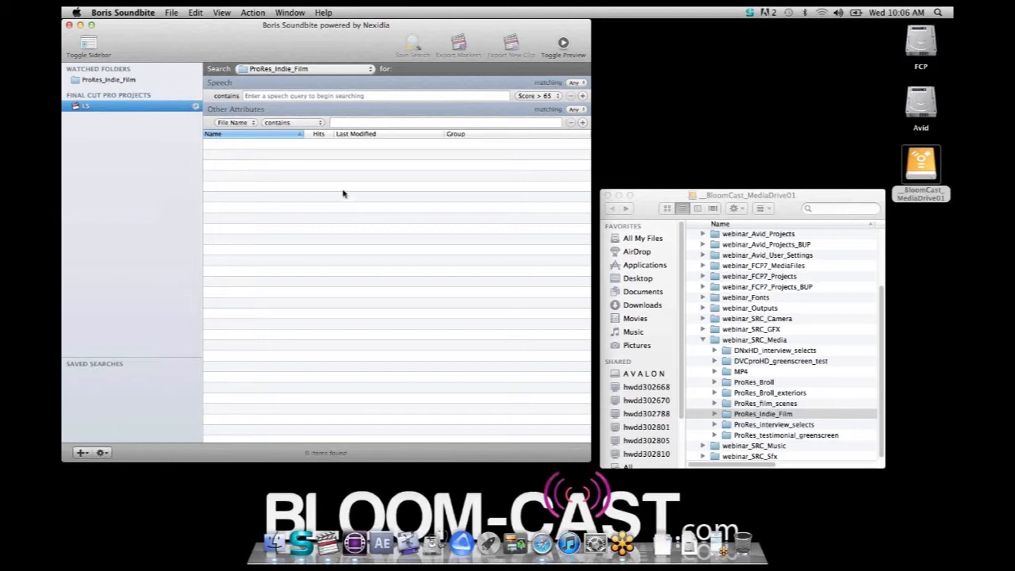
pyautogui.click(260, 97)
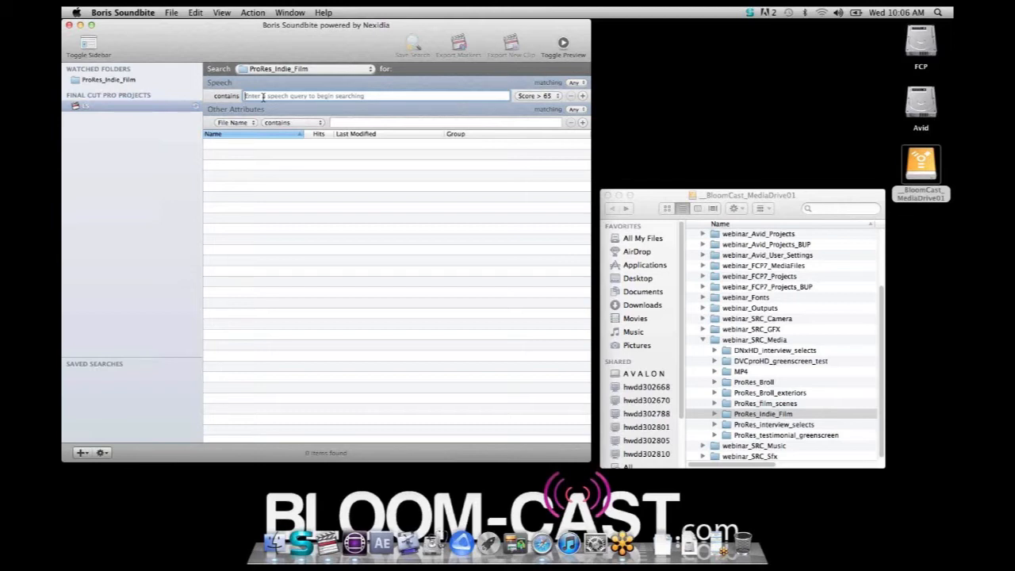
pyautogui.write('sweating')
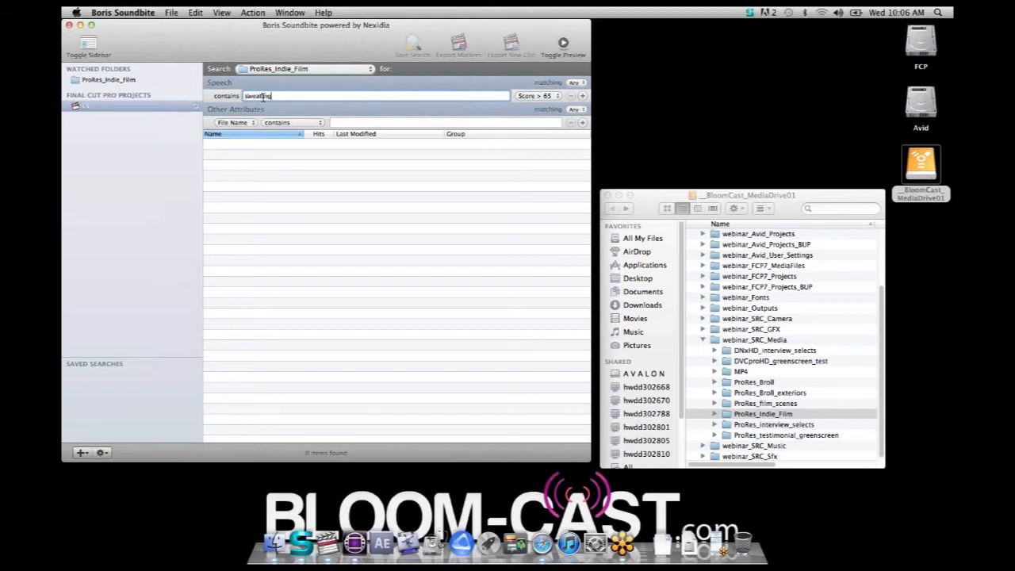
pyautogui.press('Return')
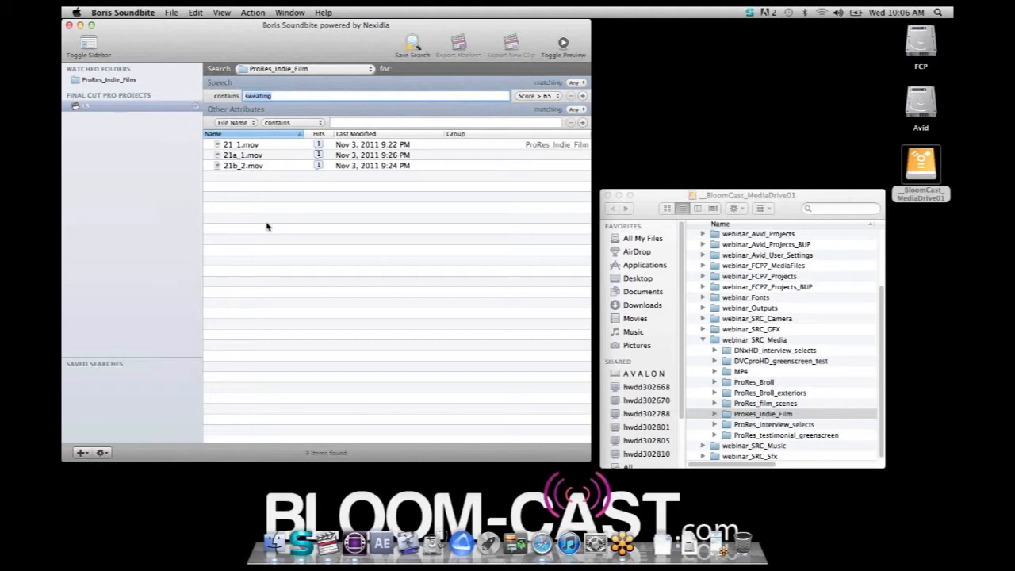
# Go through the clips 21_1.mov, 21a_1.mov and 21b_2.mov in the search results one by one
pyautogui.click(242, 148)
pyautogui.click(243, 156)
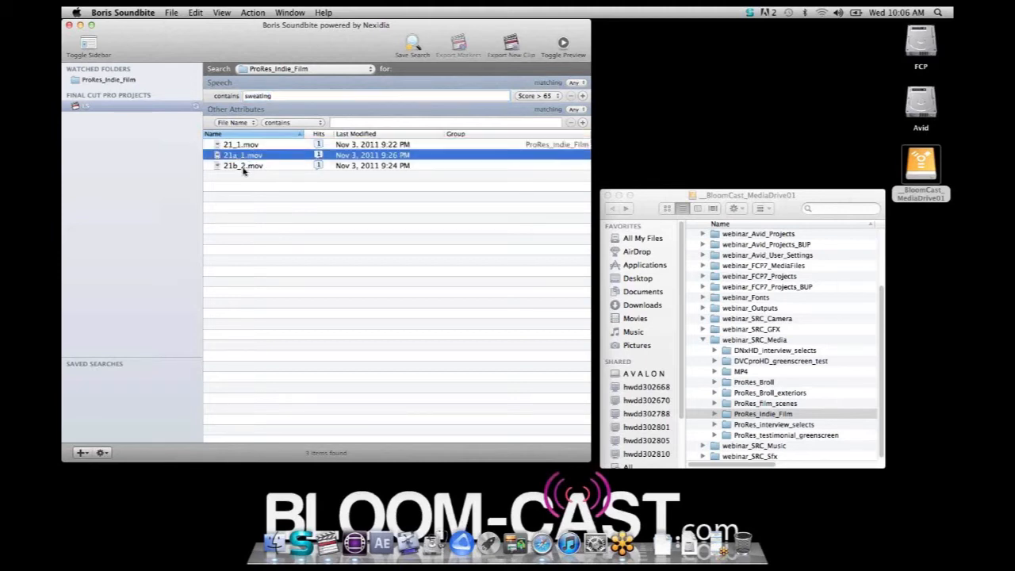
pyautogui.click(245, 166)
pyautogui.click(236, 146)
pyautogui.click(238, 156)
pyautogui.click(239, 166)
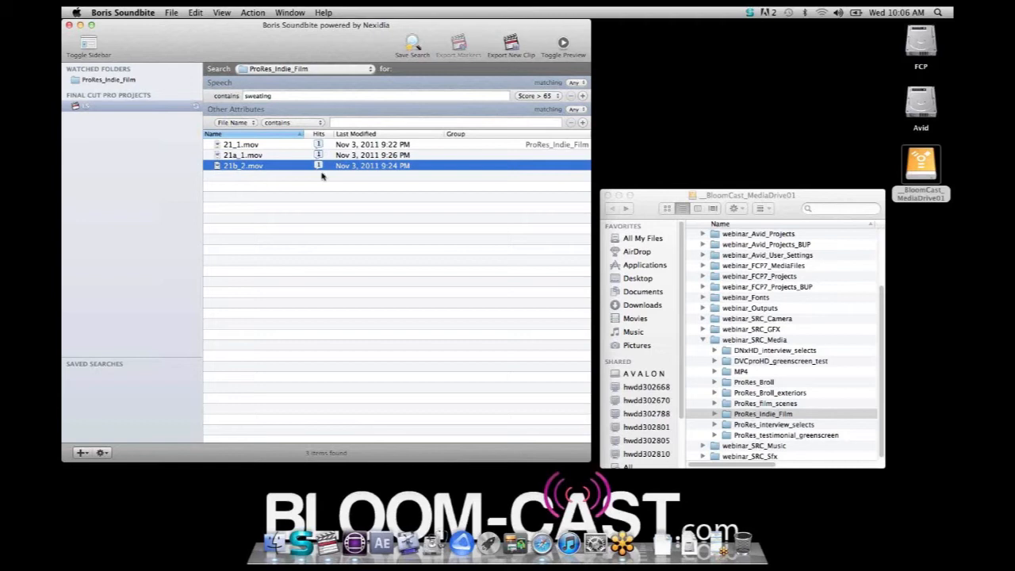
# Preview the "sweating" speech hit in 21_1.mov, 21a_1.mov and 21b_2.mov in turn
pyautogui.click(253, 146)
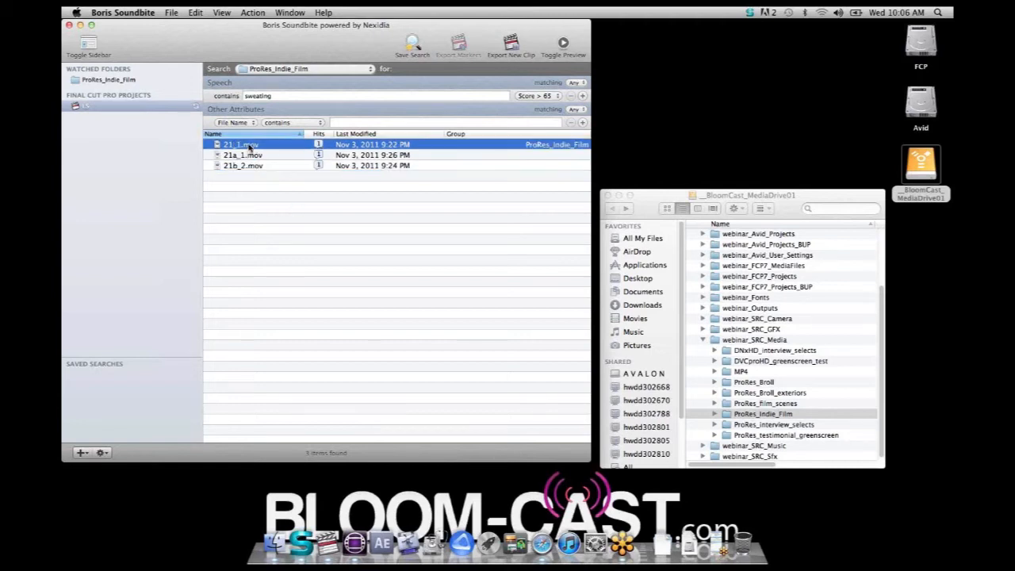
pyautogui.doubleClick(249, 147)
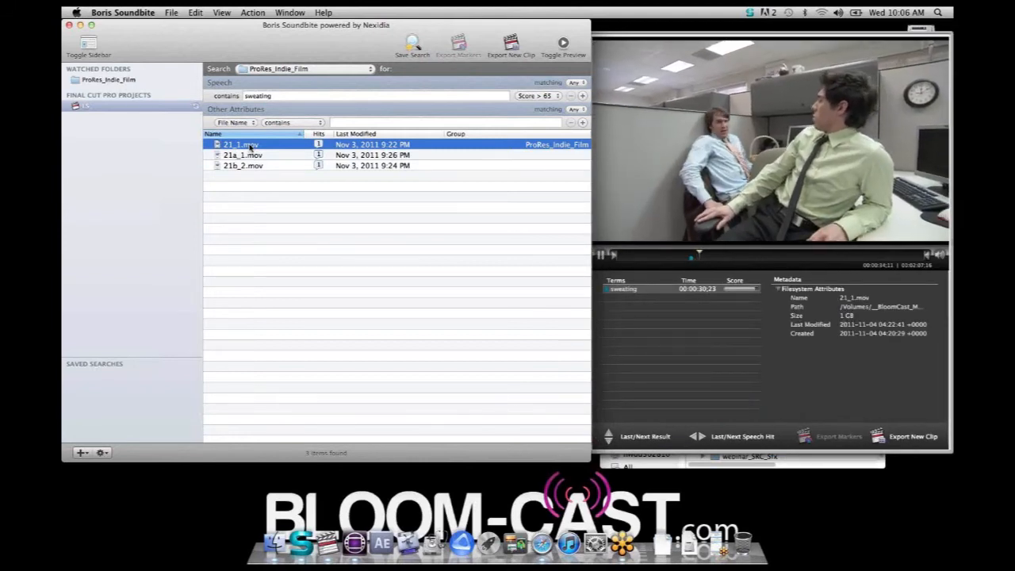
pyautogui.press('Down')
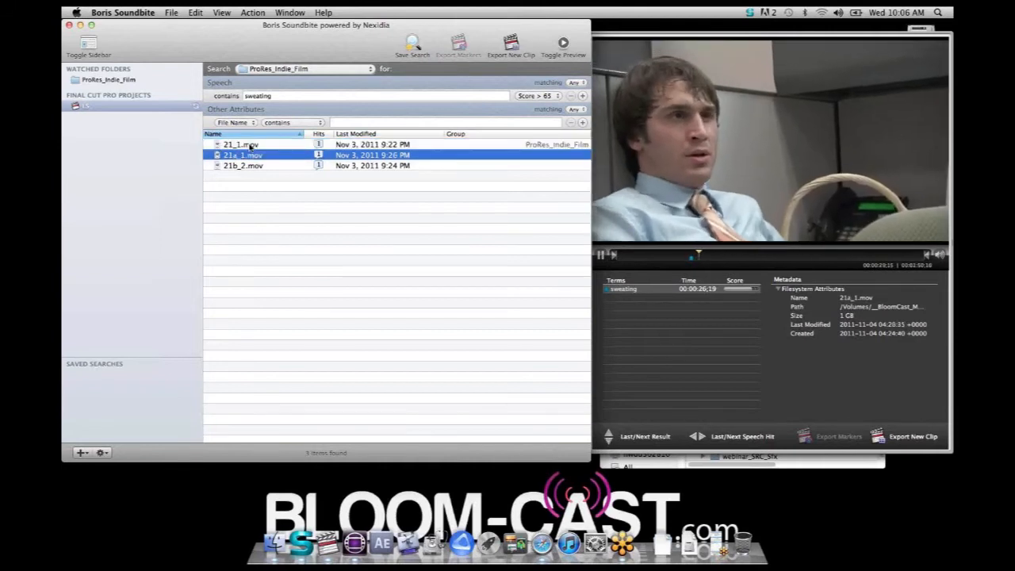
pyautogui.press('Down')
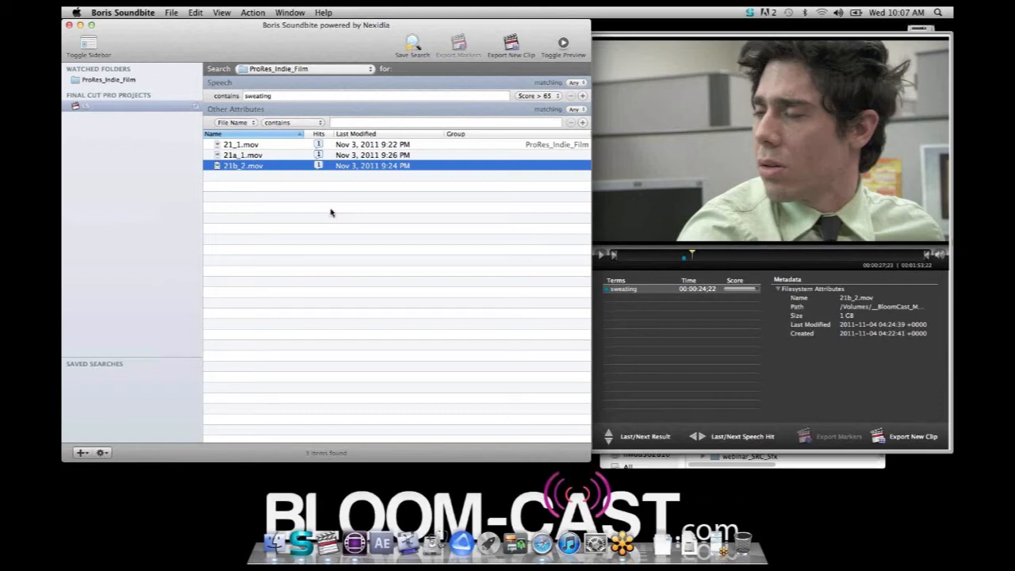
# Search the ProRes_Indie_Film speech for "nothing to report" instead
pyautogui.moveTo(283, 96); pyautogui.dragTo(212, 92)
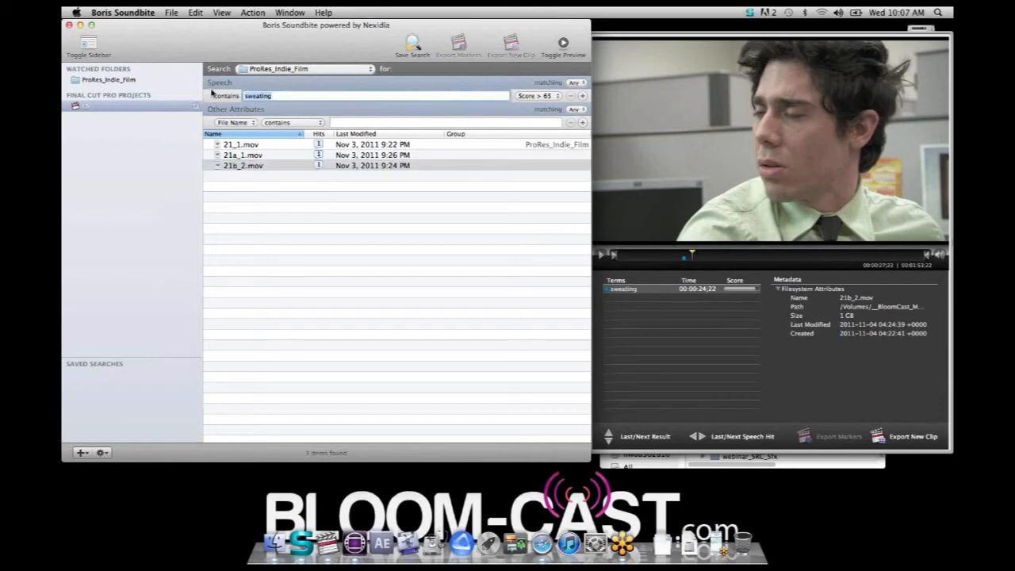
pyautogui.write('nothing to report')
pyautogui.press('Return')
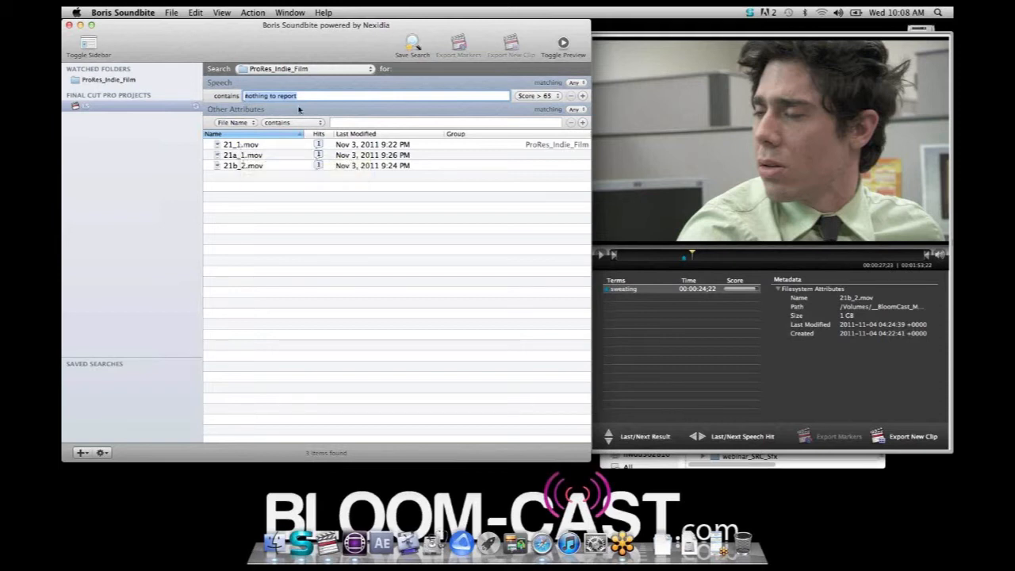
# Preview the "nothing to report" hit in all three clips, then pause 21b_2.mov and return its playhead to the hit
pyautogui.click(247, 148)
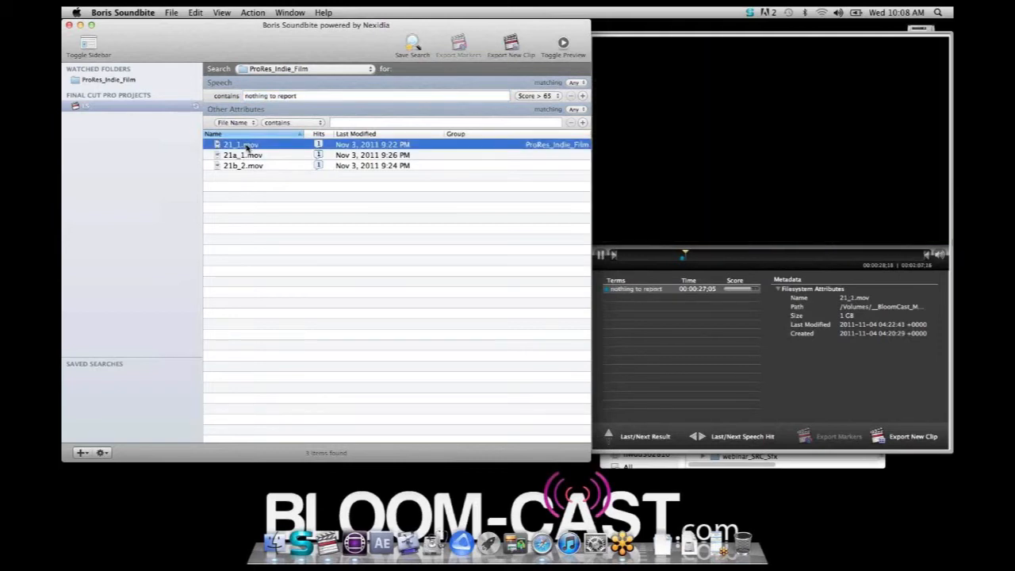
pyautogui.press('Down')
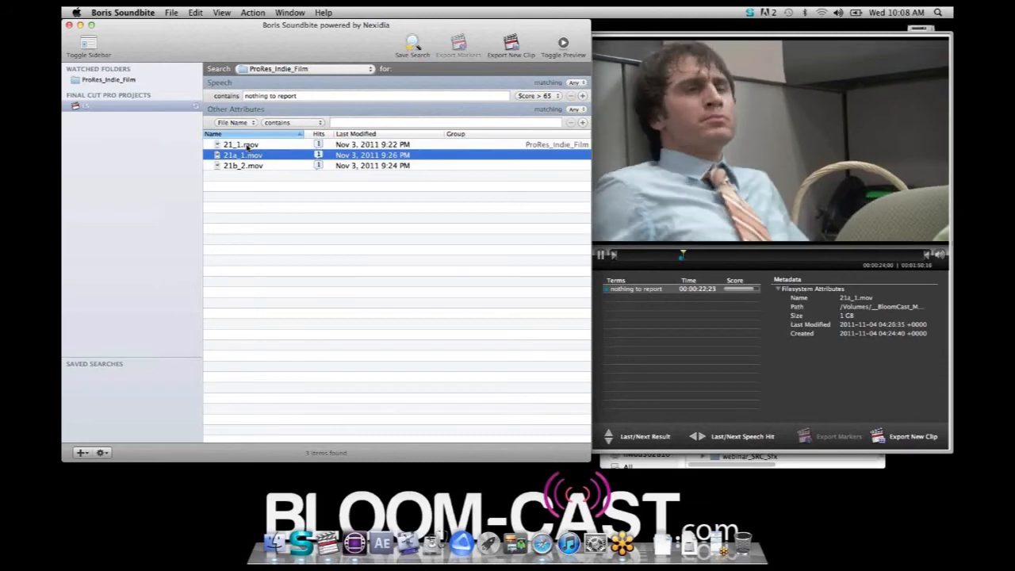
pyautogui.press('Down')
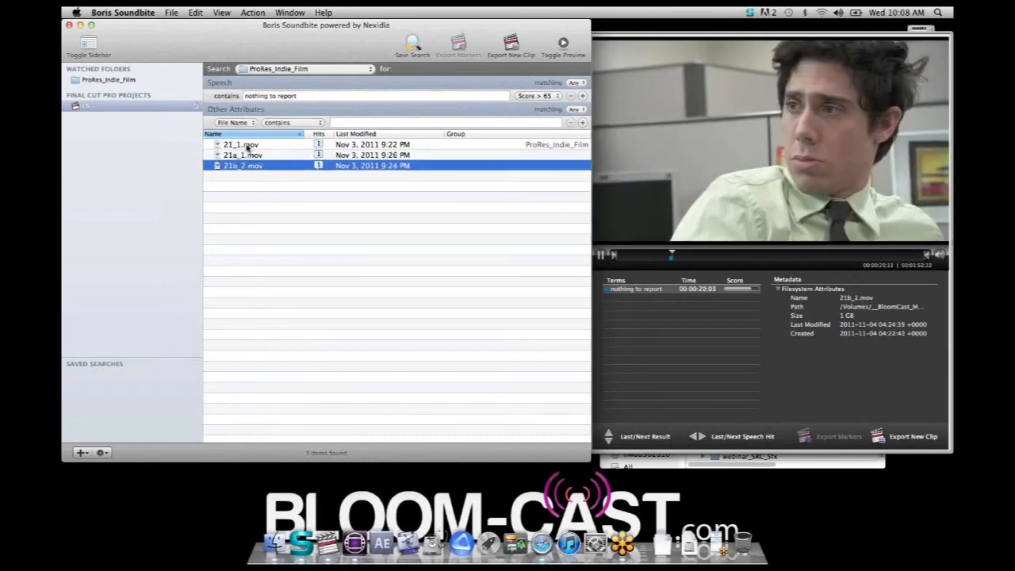
pyautogui.press('space')
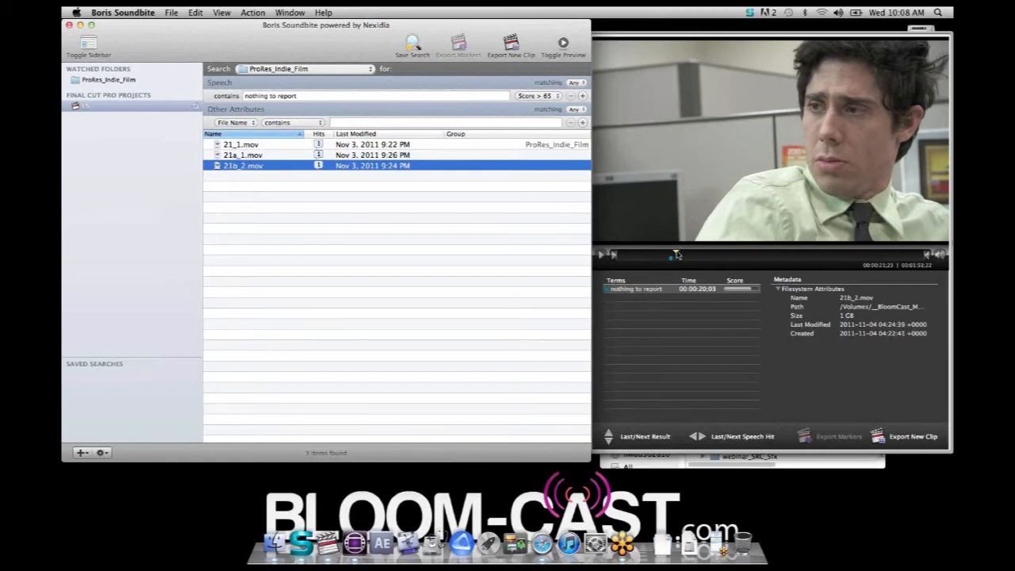
pyautogui.moveTo(675, 254); pyautogui.dragTo(670, 254)
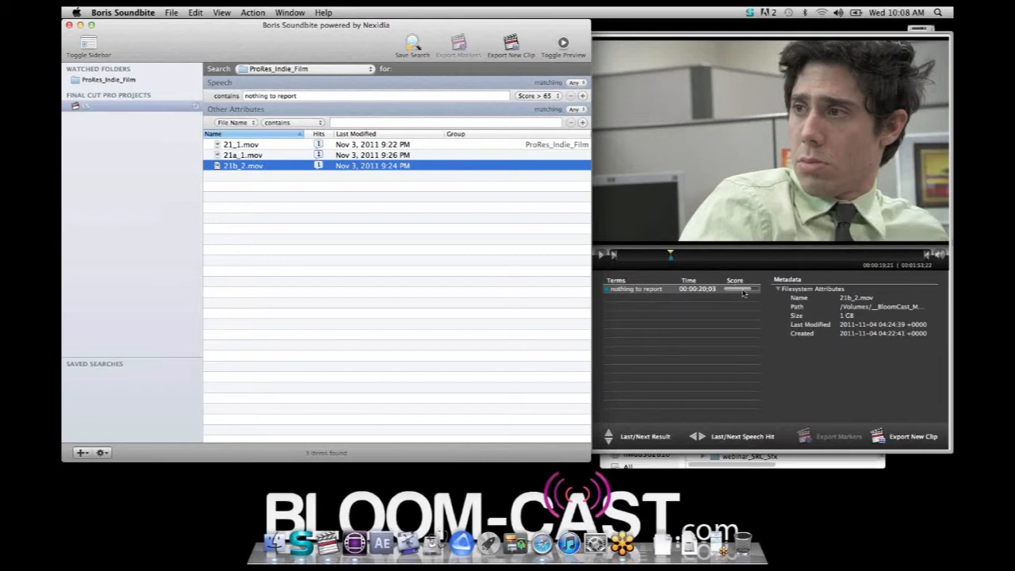
# Search the speech for "stall next to me" and preview the hit in 21a_1.mov and 21b_2.mov
pyautogui.click(305, 95)
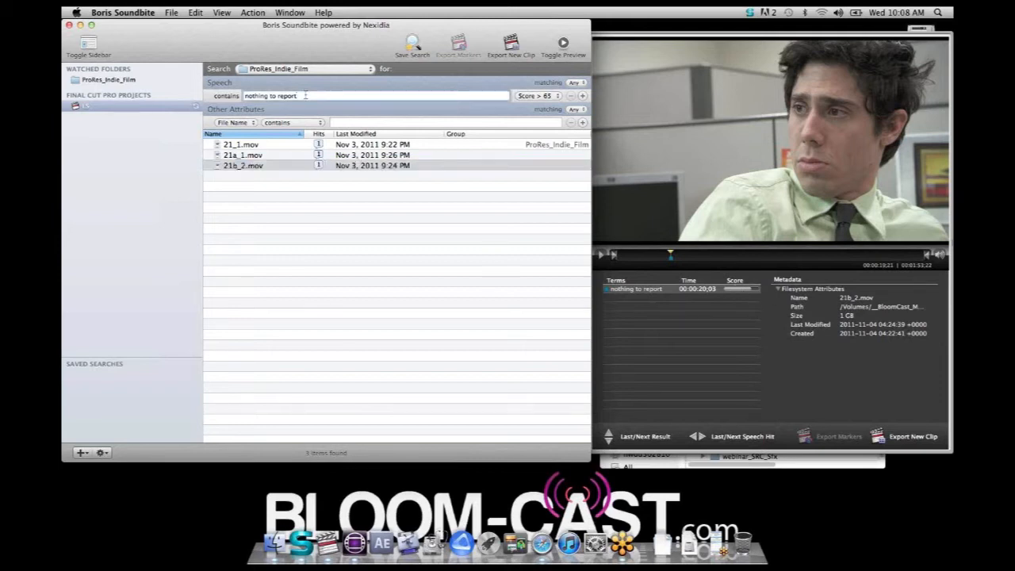
pyautogui.tripleClick(305, 95)
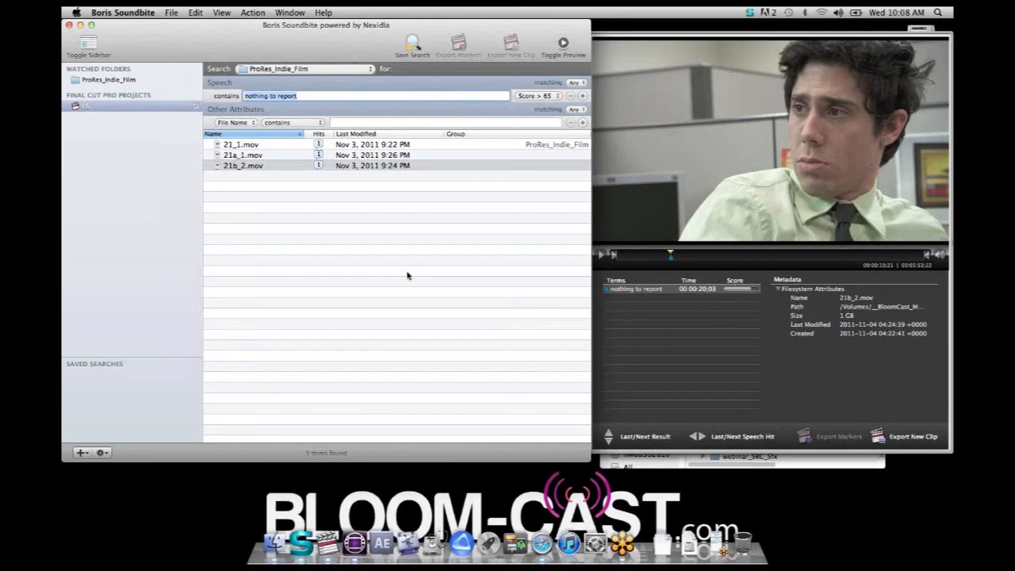
pyautogui.write('stall next to me')
pyautogui.press('Return')
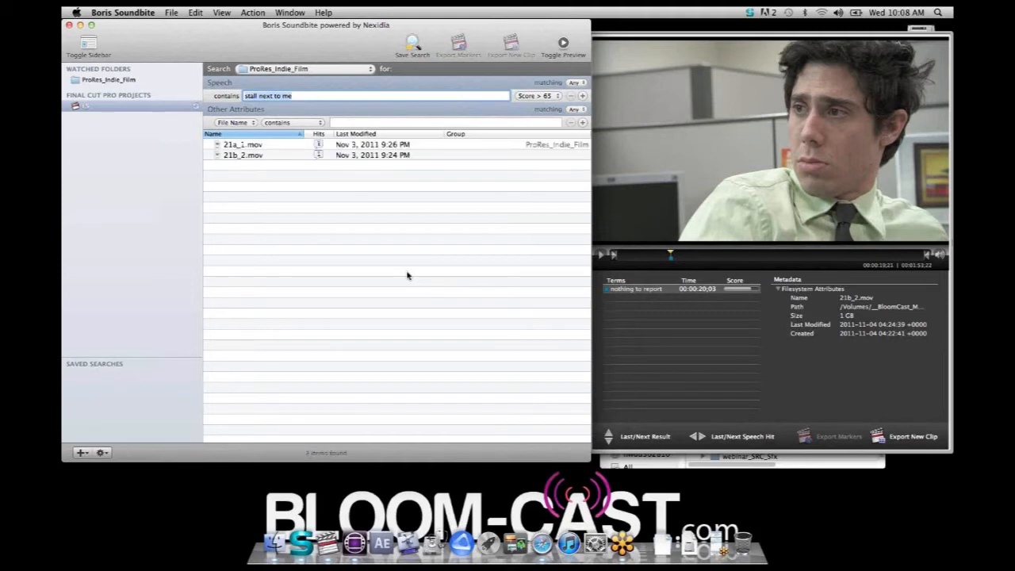
pyautogui.click(242, 145)
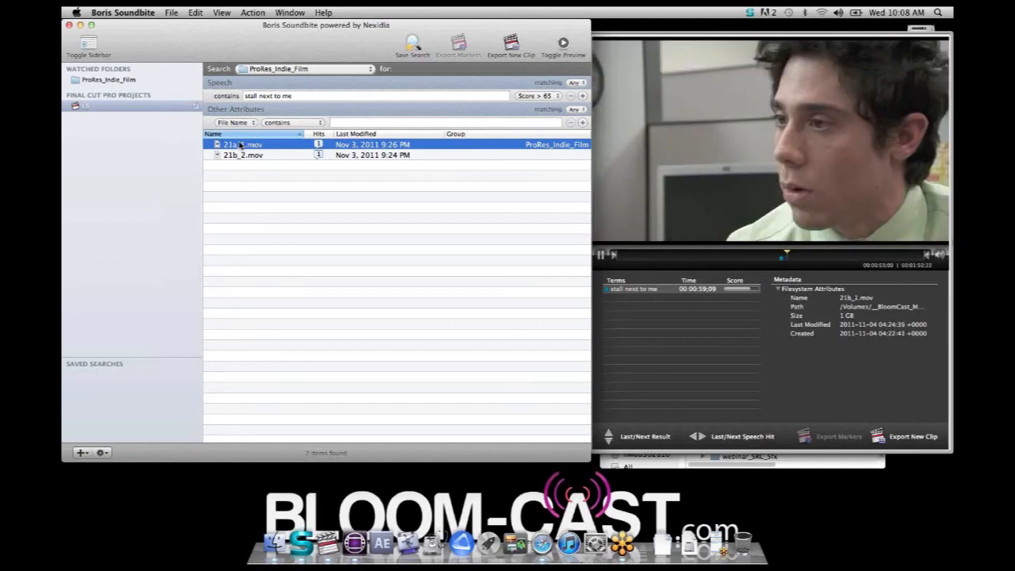
pyautogui.press('Down')
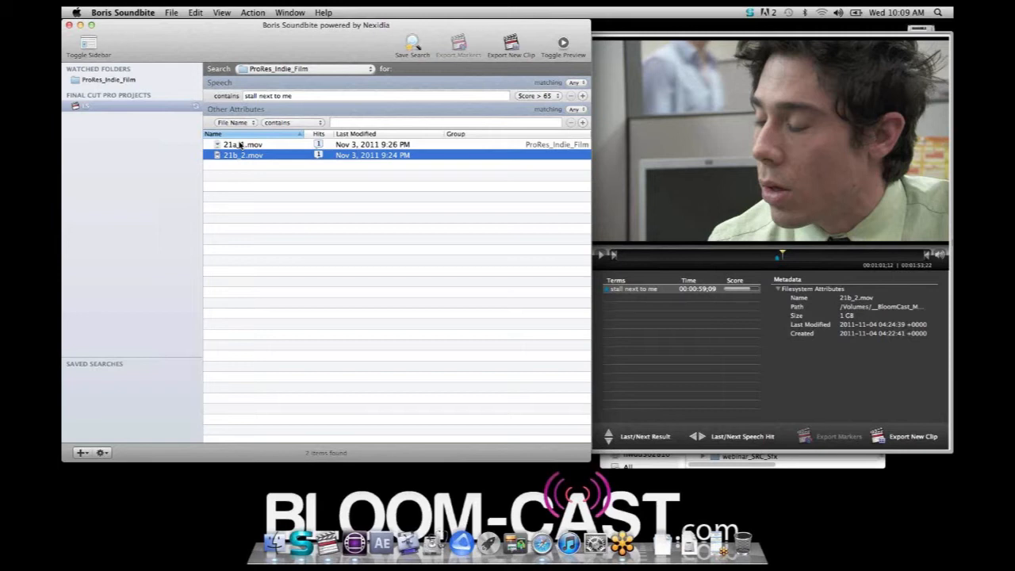
# Switch to Final Cut Pro and open the film project from the webinar_FCP7_projects_23976 folder
pyautogui.press('super+Tab')
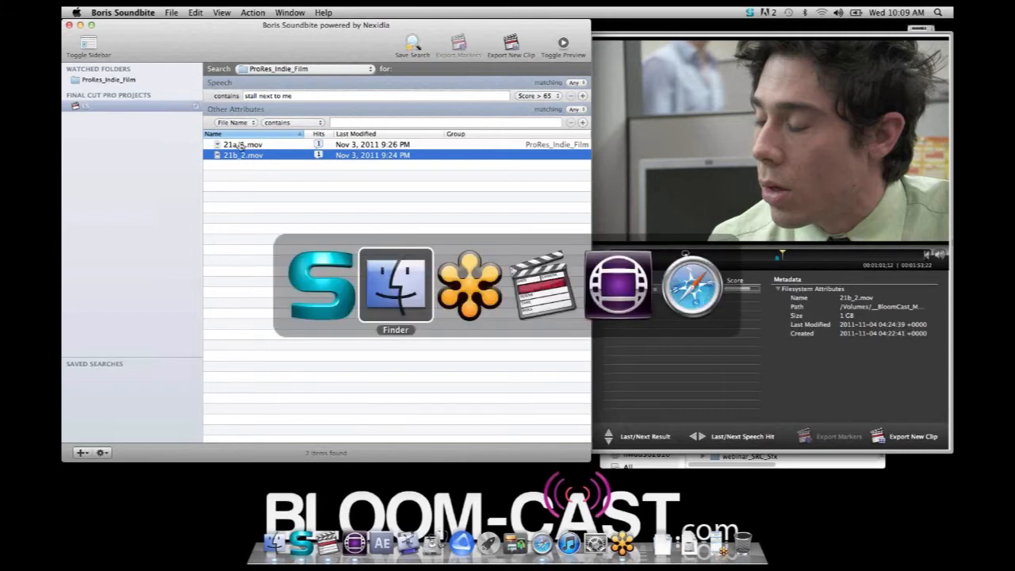
pyautogui.press('super+Tab')
pyautogui.press('super+Tab')
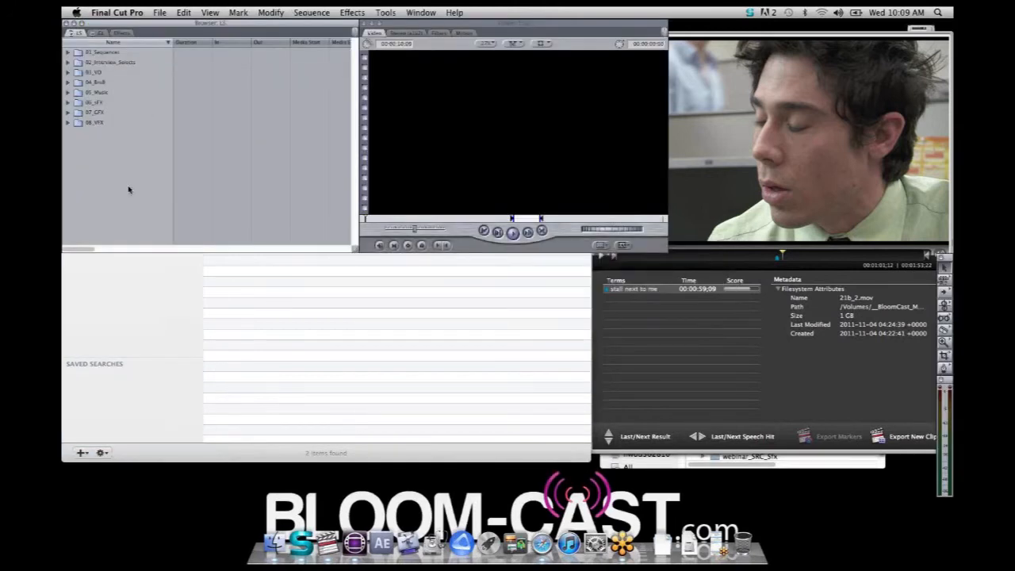
pyautogui.click(161, 14)
pyautogui.click(182, 48)
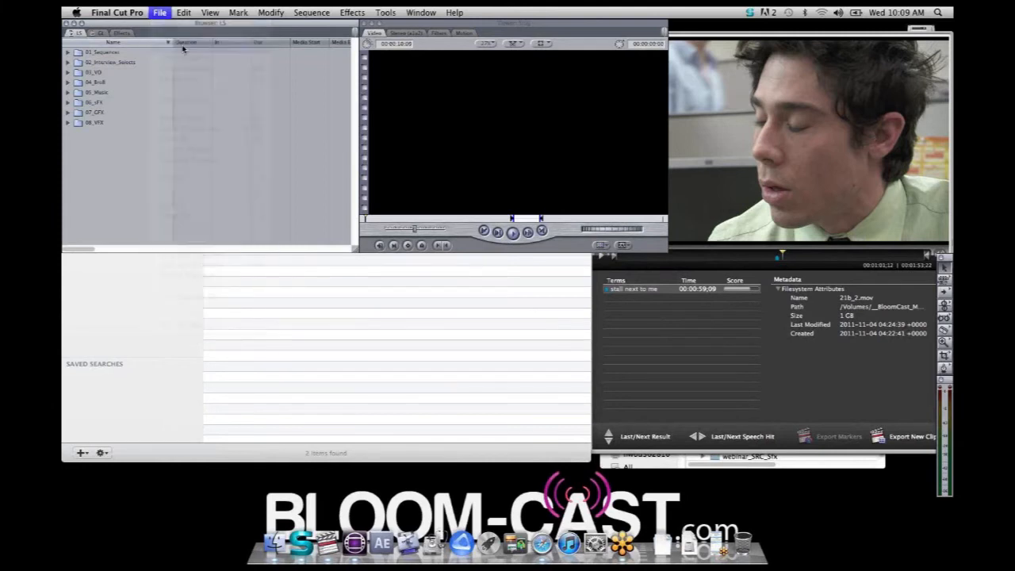
pyautogui.click(630, 130)
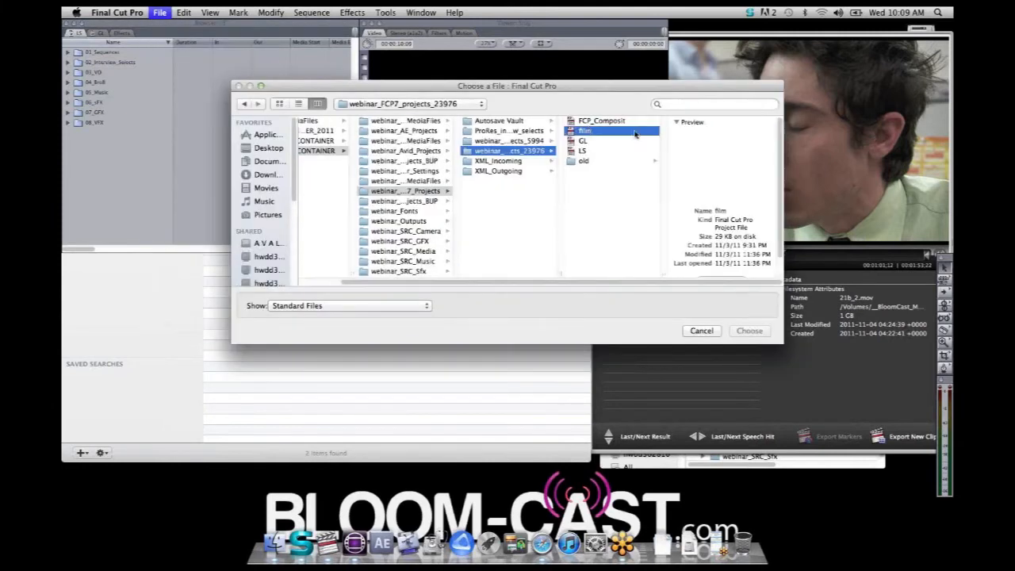
pyautogui.click(748, 330)
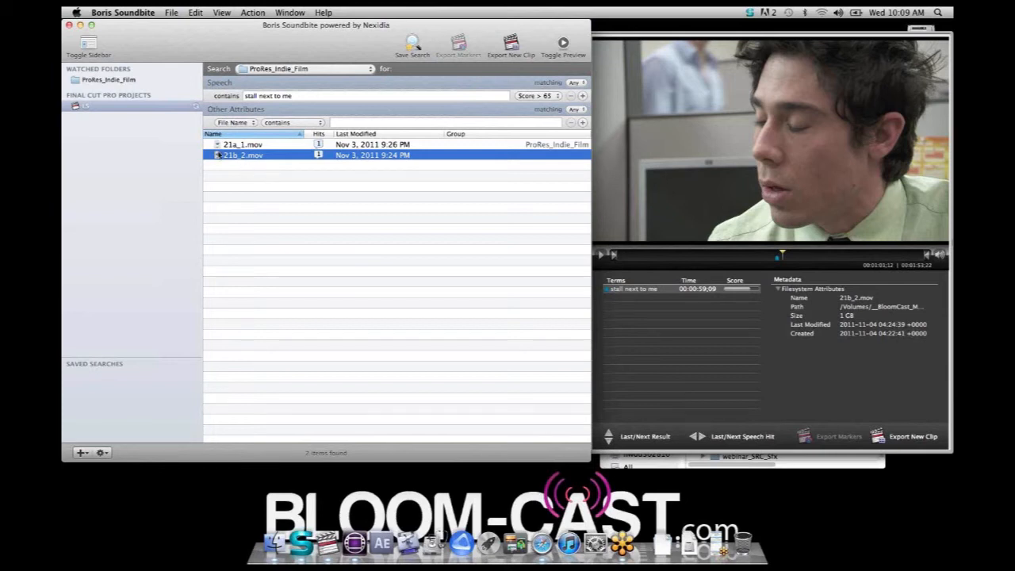
# Export both found clips, 21a_1.mov and 21b_2.mov, as new clips named "stall next" into the film project
pyautogui.keyDown('shift'); pyautogui.click(216, 141); pyautogui.keyUp('shift')
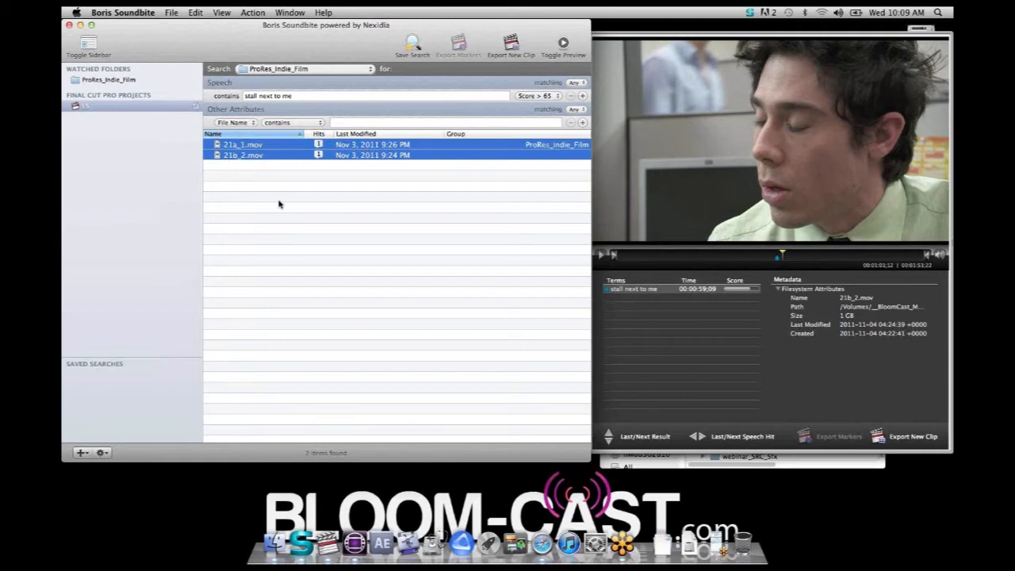
pyautogui.click(511, 43)
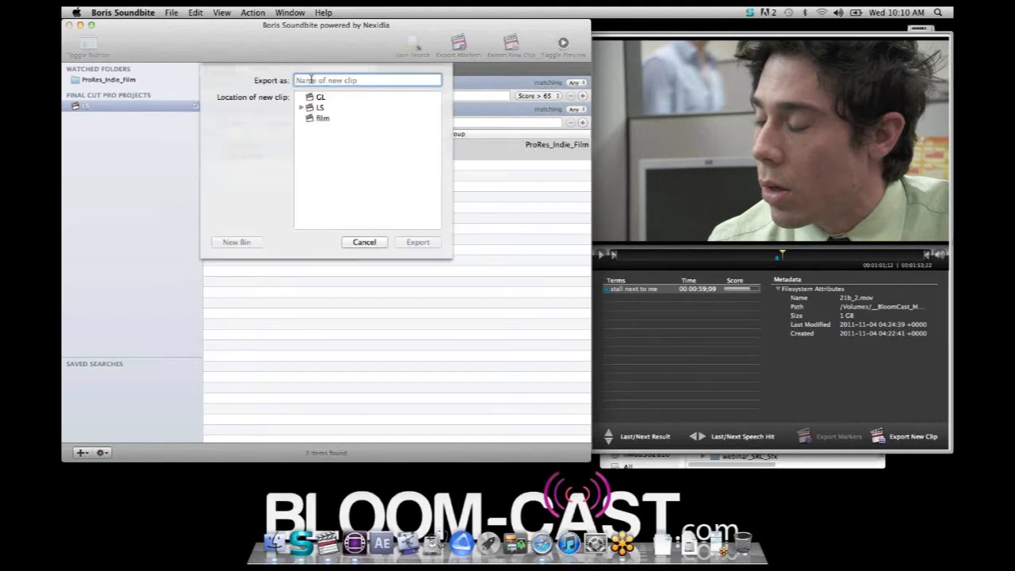
pyautogui.write('stall next')
pyautogui.click(323, 119)
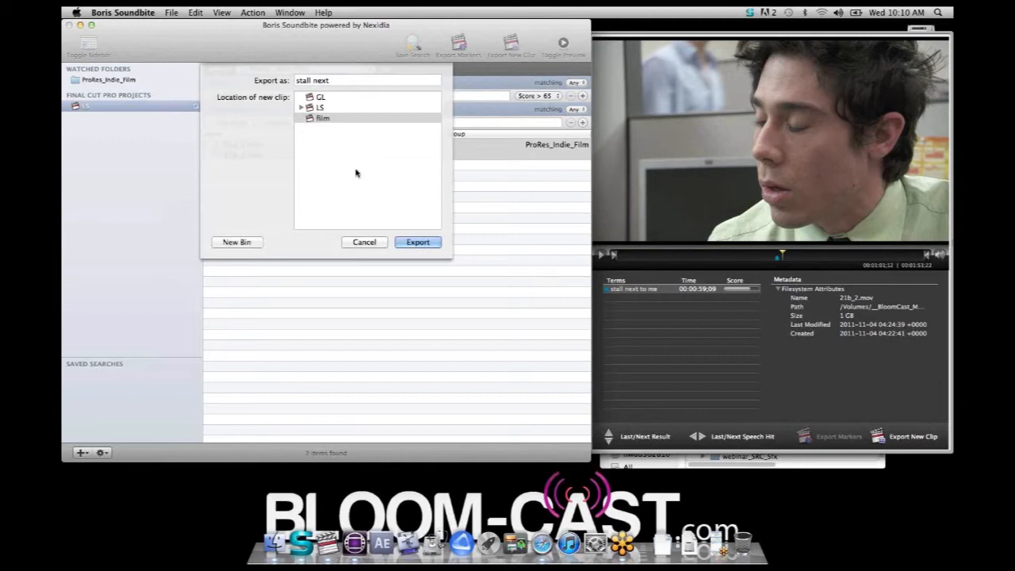
pyautogui.click(418, 243)
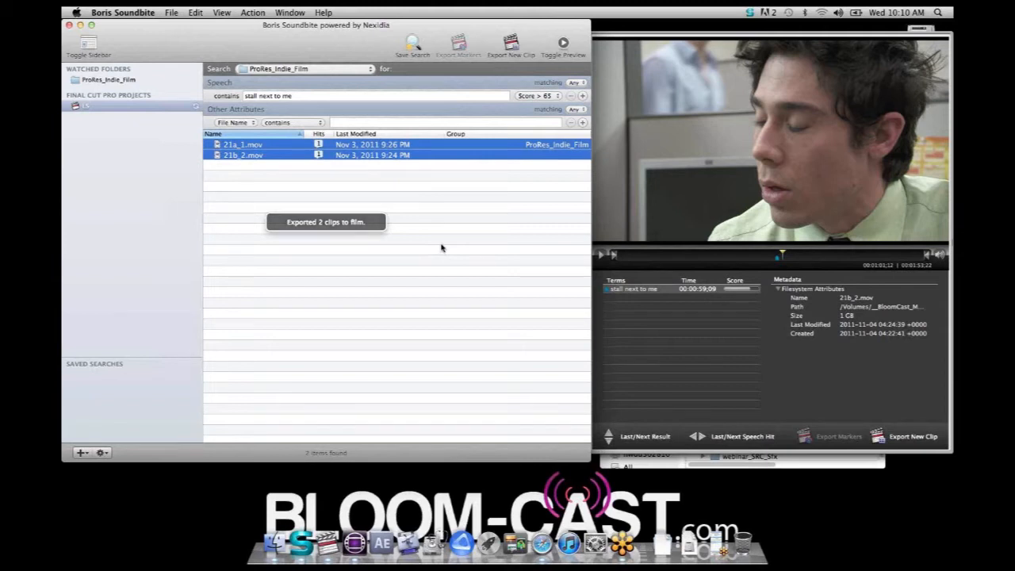
# Hide Boris Soundbite, switch to Final Cut Pro and play the exported "stall next" clip from its "stall next to me" marker
pyautogui.press('super+h')
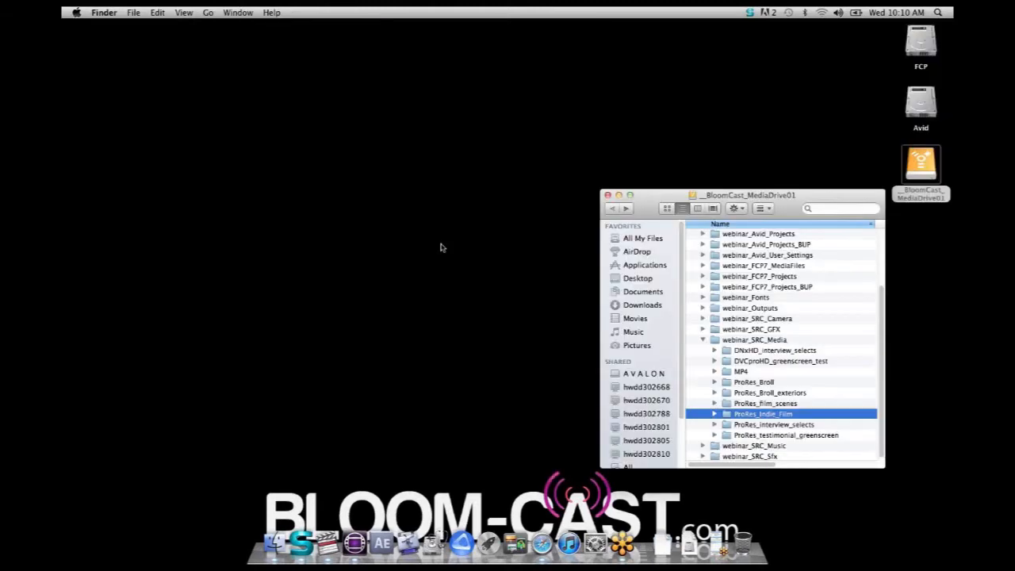
pyautogui.press('super+Tab')
pyautogui.press('Tab')
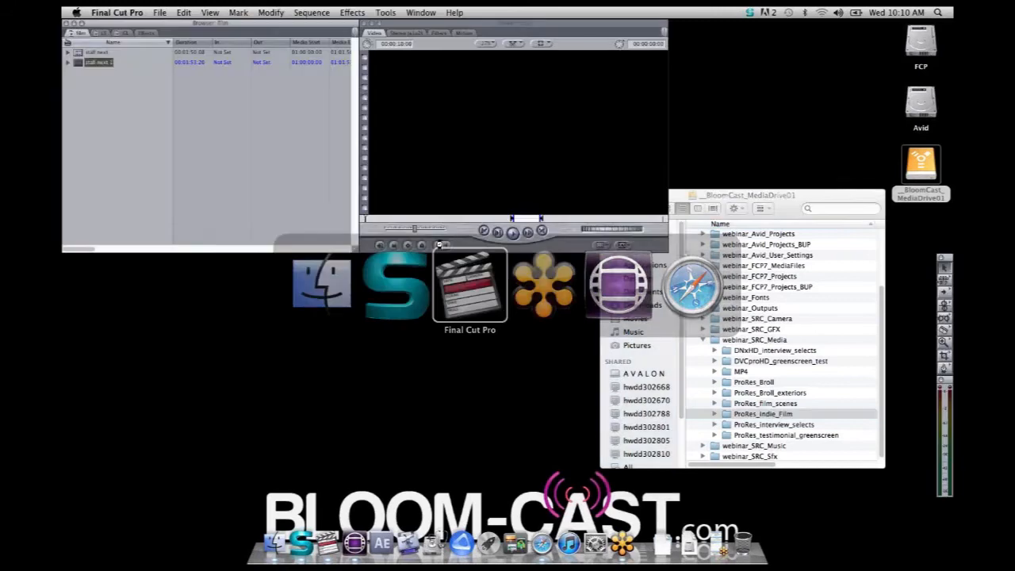
pyautogui.click(137, 177)
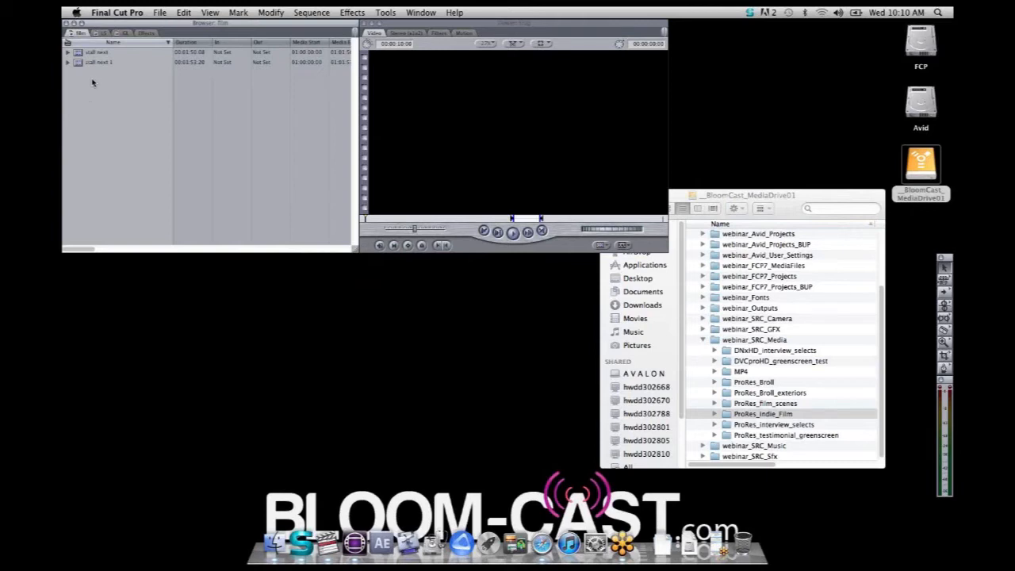
pyautogui.click(78, 54)
pyautogui.doubleClick(77, 54)
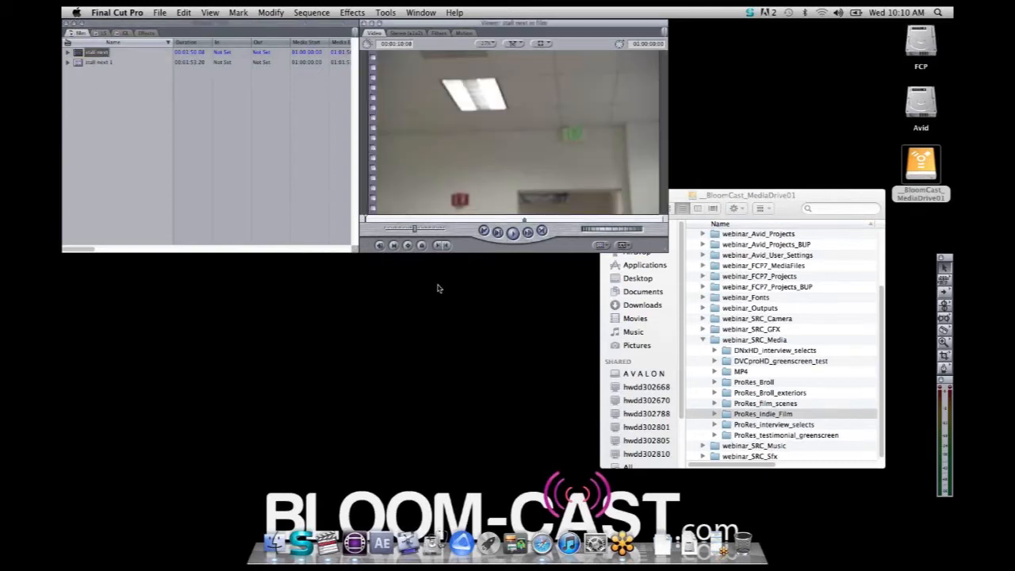
pyautogui.moveTo(372, 222); pyautogui.dragTo(524, 222)
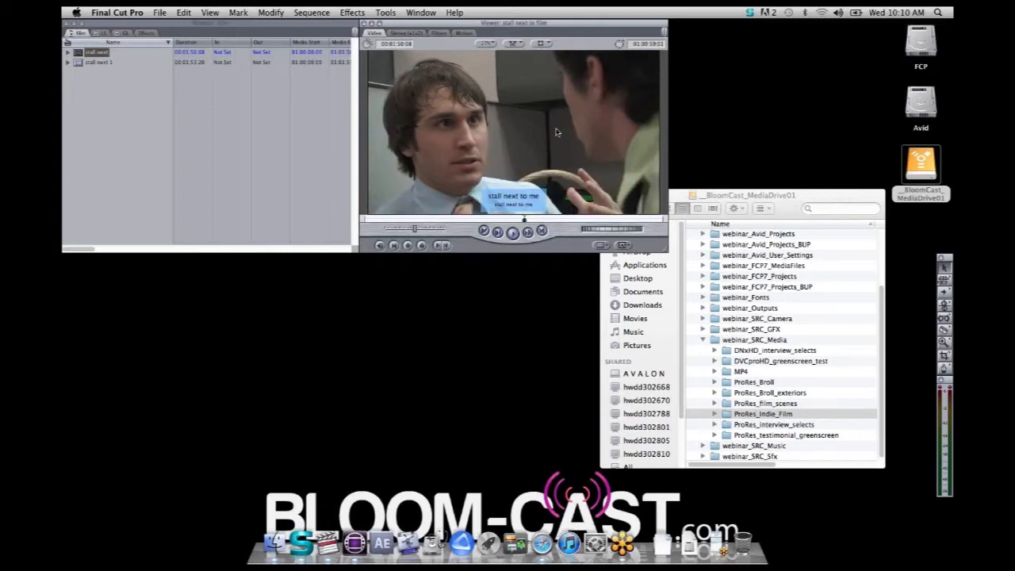
pyautogui.press('space')
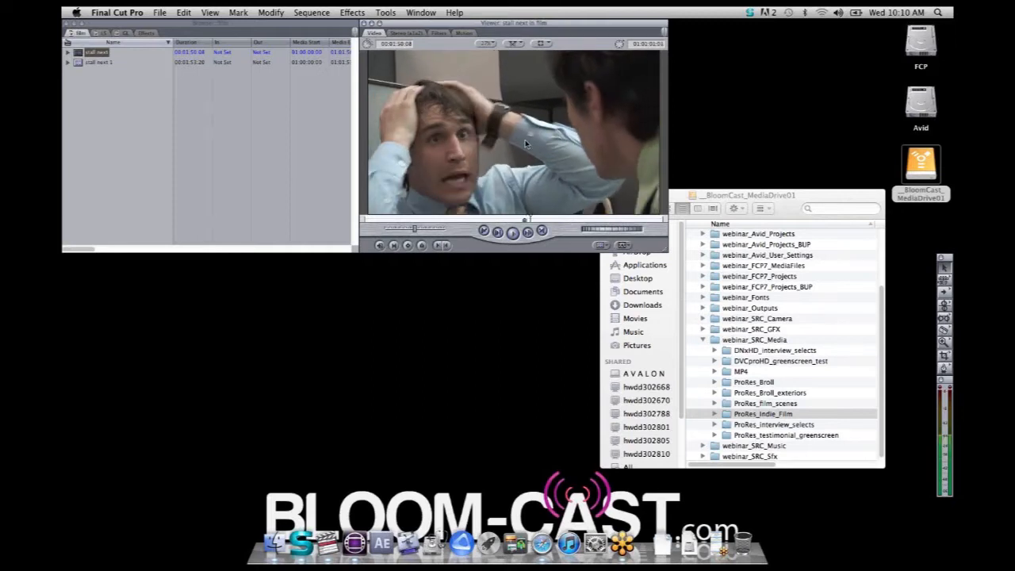
# Expand both exported clips to reveal their markers and open the "stall next to me" marker of "stall next 1" in the Viewer
pyautogui.click(68, 54)
pyautogui.click(69, 72)
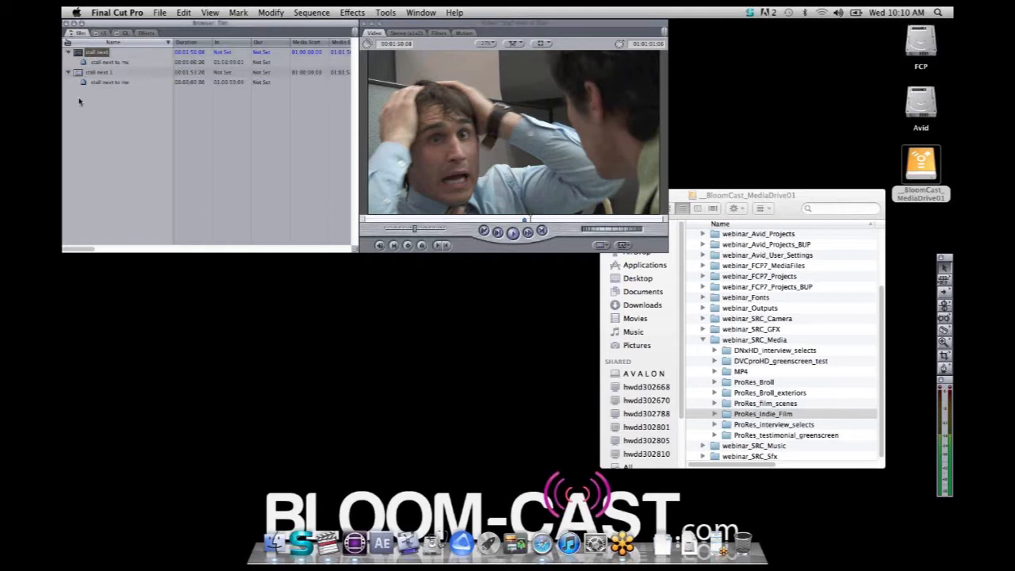
pyautogui.click(124, 123)
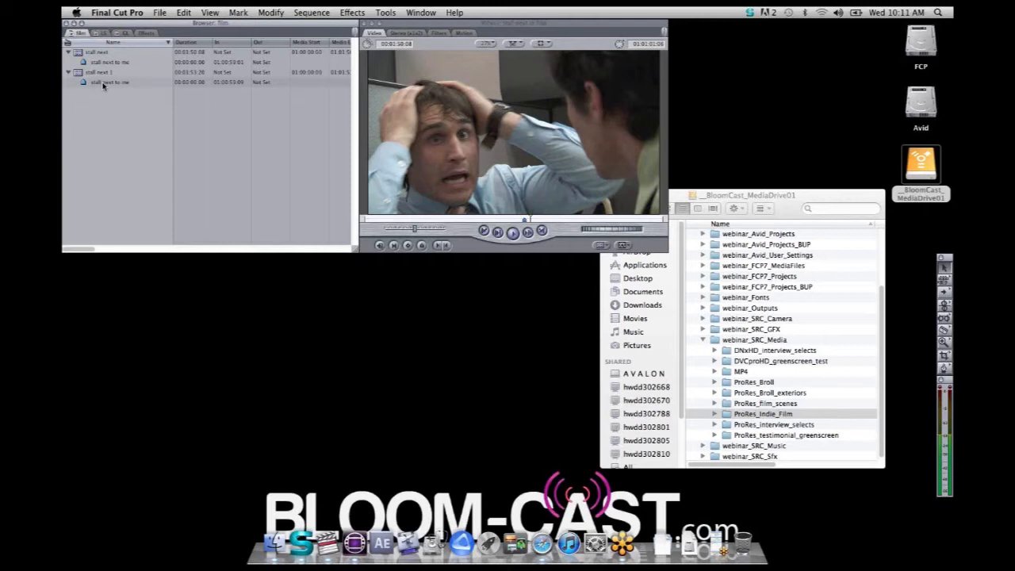
pyautogui.doubleClick(103, 83)
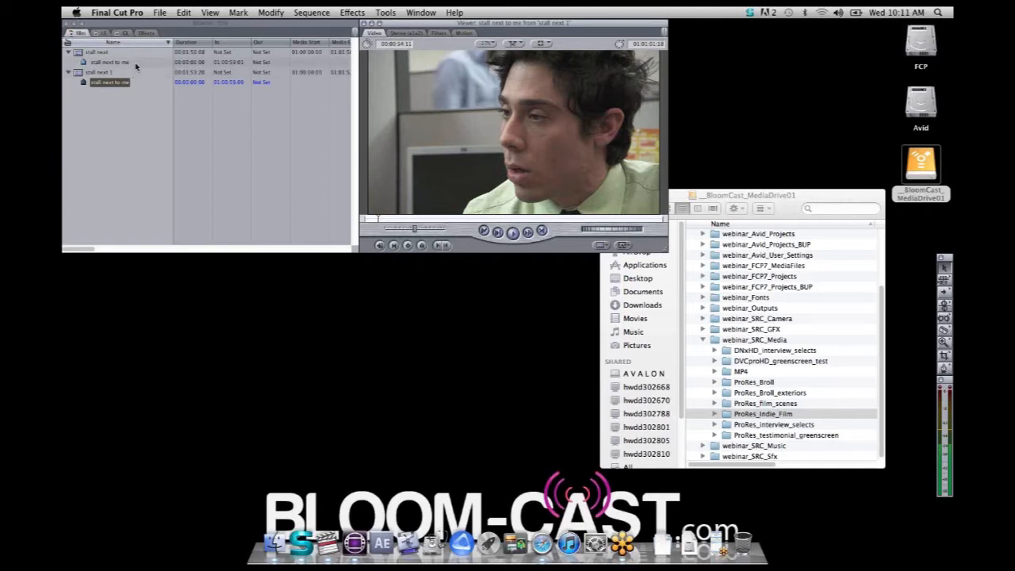
# Show the LS project's 02_Interview_Selects bin and delete the "permaculture design" marker from clip LS001
pyautogui.click(103, 33)
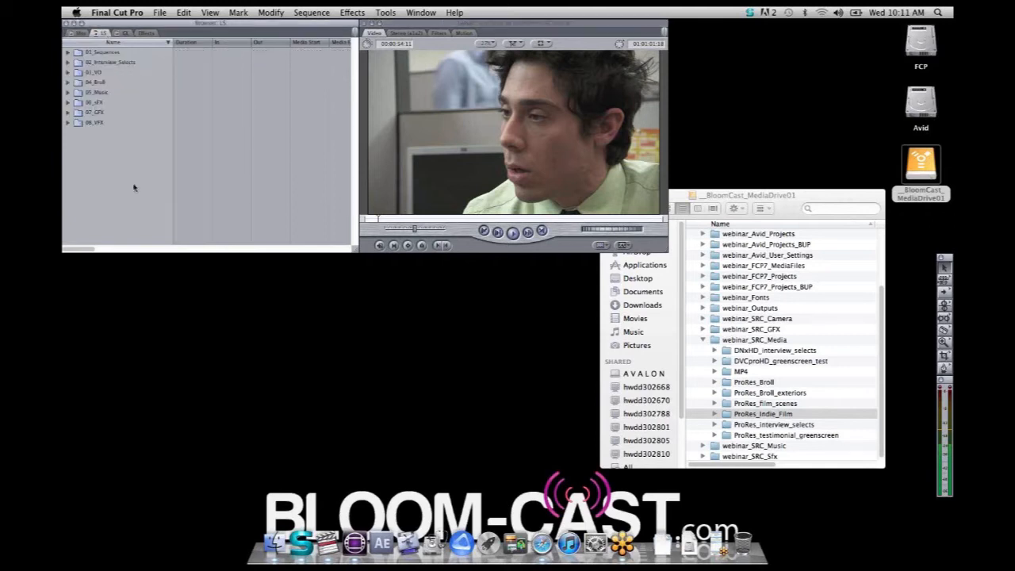
pyautogui.click(67, 65)
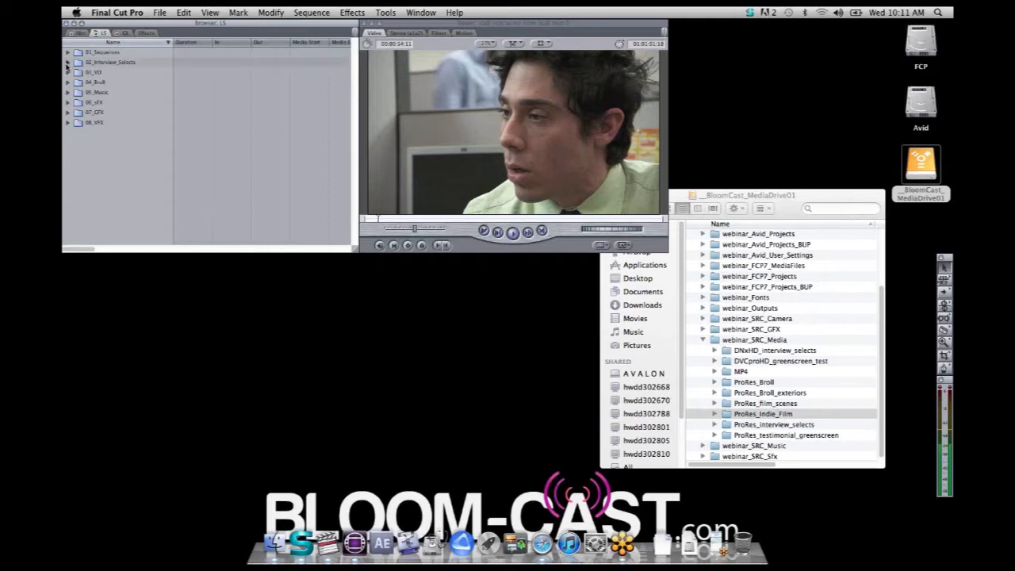
pyautogui.click(68, 63)
pyautogui.click(120, 83)
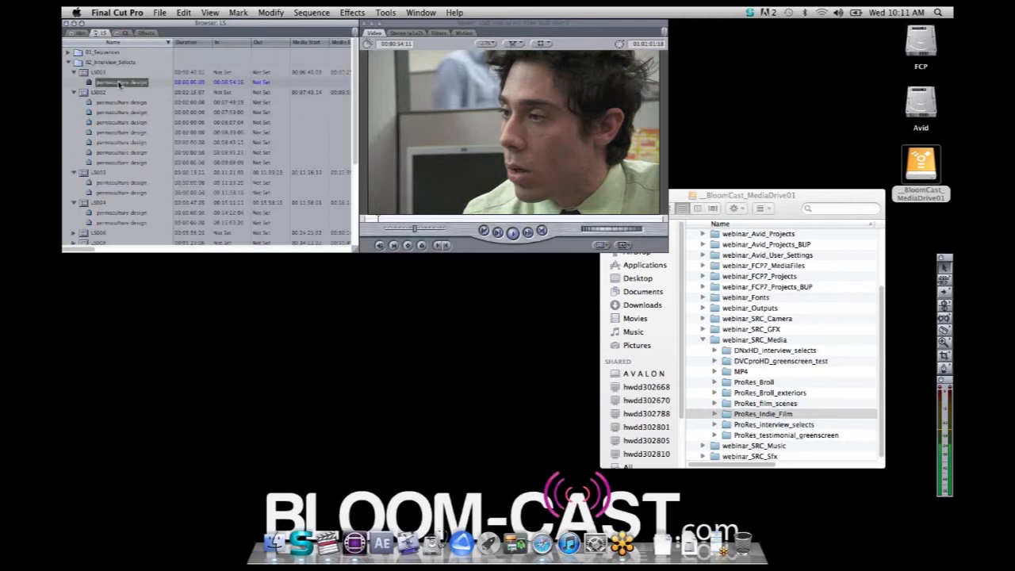
pyautogui.press('Delete')
# Delete all the "permaculture design" markers from clip LS002, one after another
pyautogui.click(120, 95)
pyautogui.press('Delete')
pyautogui.click(120, 104)
pyautogui.press('Delete')
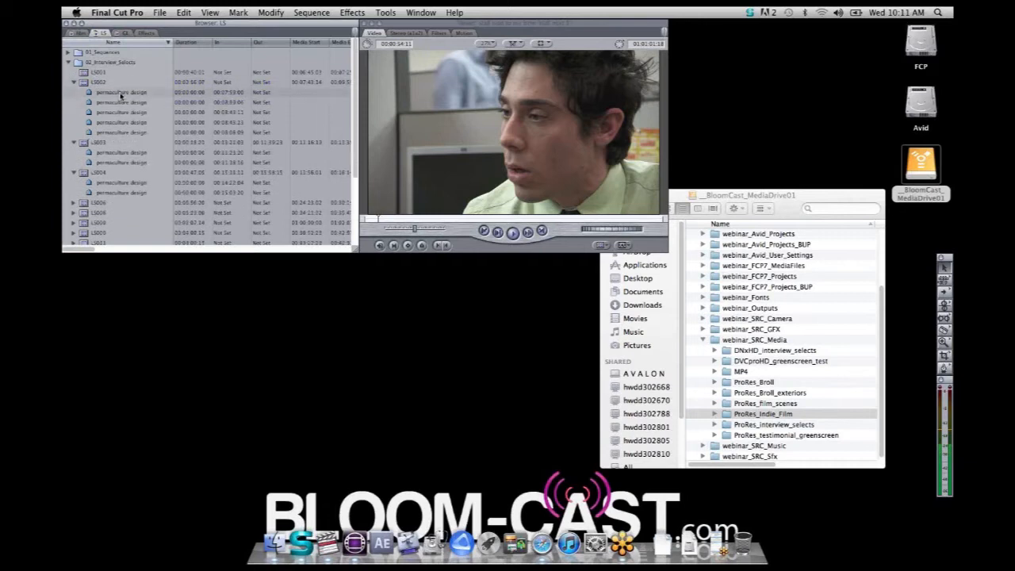
pyautogui.click(120, 94)
pyautogui.press('Delete')
pyautogui.click(121, 104)
pyautogui.keyDown('shift'); pyautogui.click(121, 95); pyautogui.keyUp('shift')
pyautogui.press('Delete')
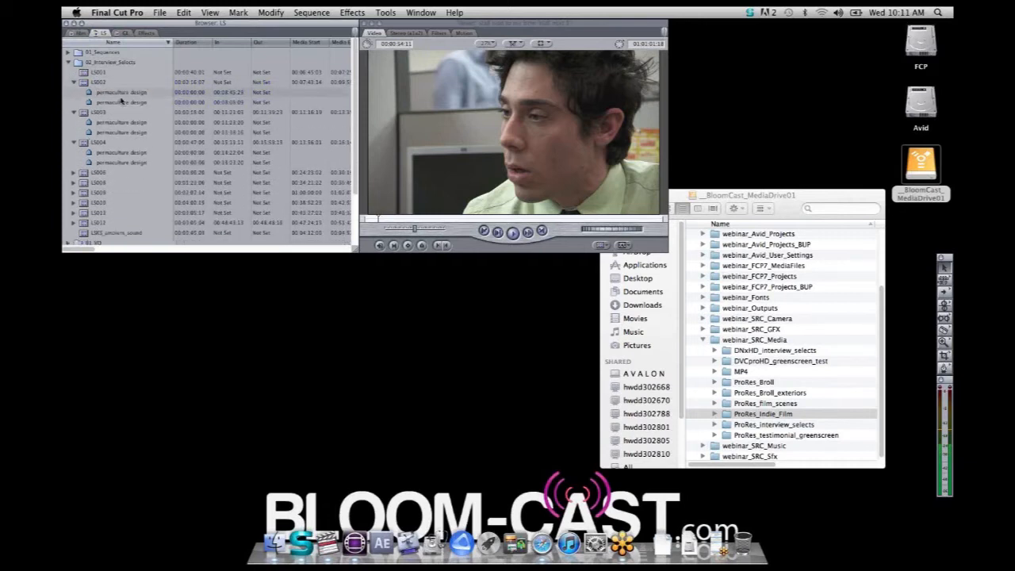
pyautogui.click(121, 93)
pyautogui.press('Delete')
pyautogui.click(121, 92)
pyautogui.press('Delete')
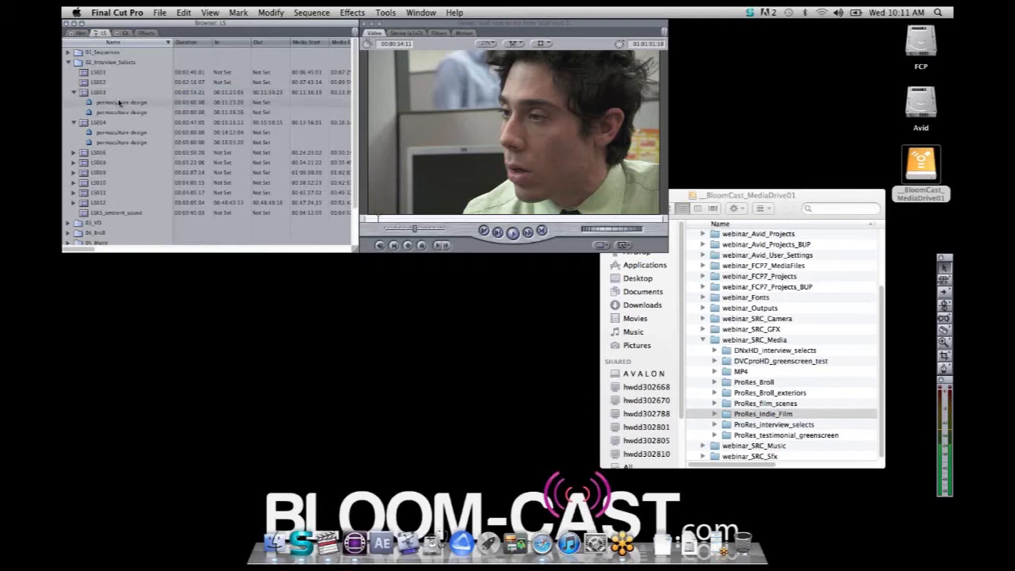
# Delete the "permaculture design" markers from clips LS003 and LS004
pyautogui.click(119, 103)
pyautogui.press('Delete')
pyautogui.click(119, 102)
pyautogui.press('Delete')
pyautogui.click(120, 114)
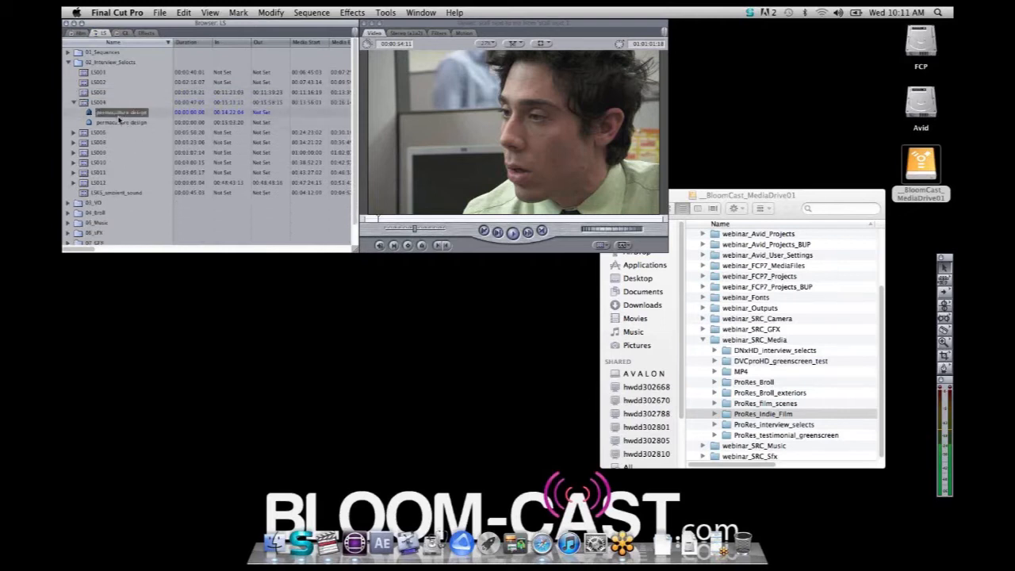
pyautogui.press('Delete')
pyautogui.click(119, 115)
pyautogui.press('Delete')
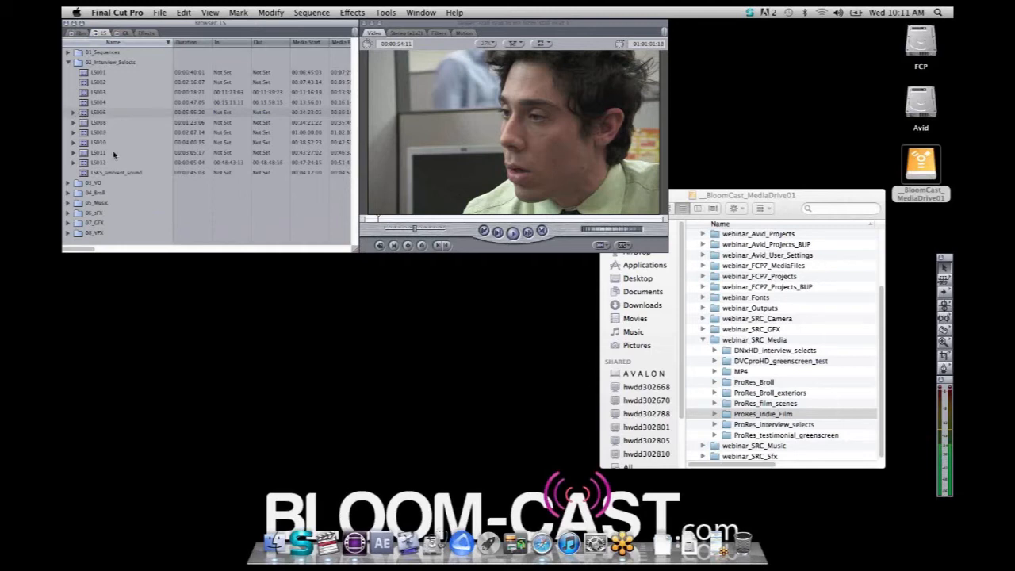
# Open clips LS002, LS003 and LS004 one after another in the Viewer to check them for markers
pyautogui.click(113, 163)
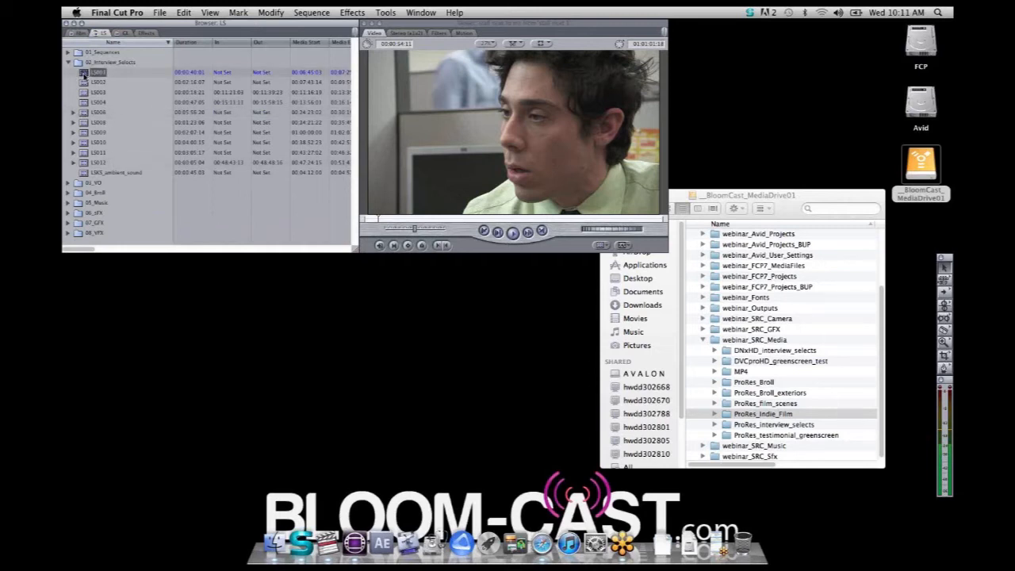
pyautogui.doubleClick(89, 83)
pyautogui.doubleClick(91, 92)
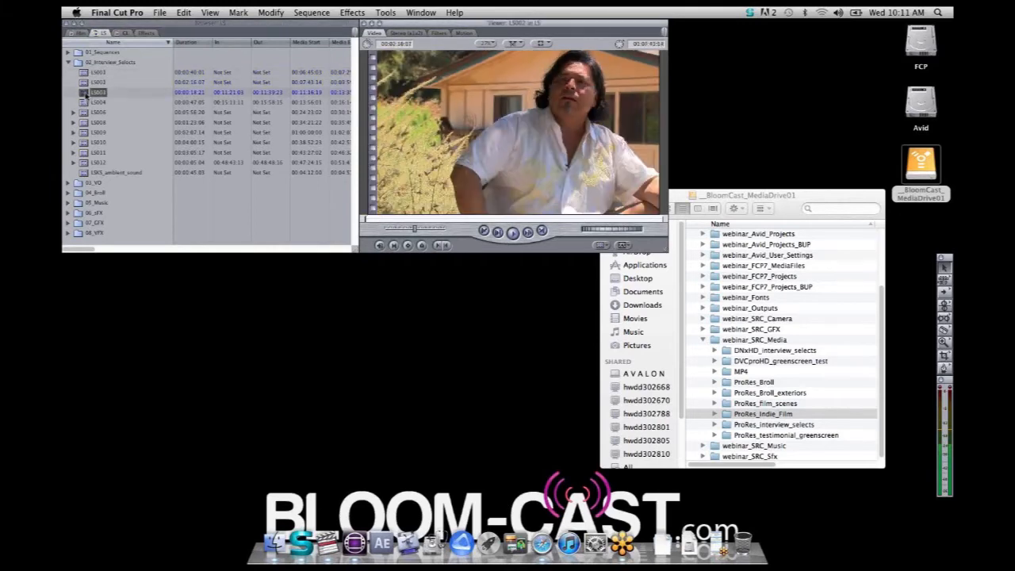
pyautogui.click(86, 102)
pyautogui.doubleClick(85, 103)
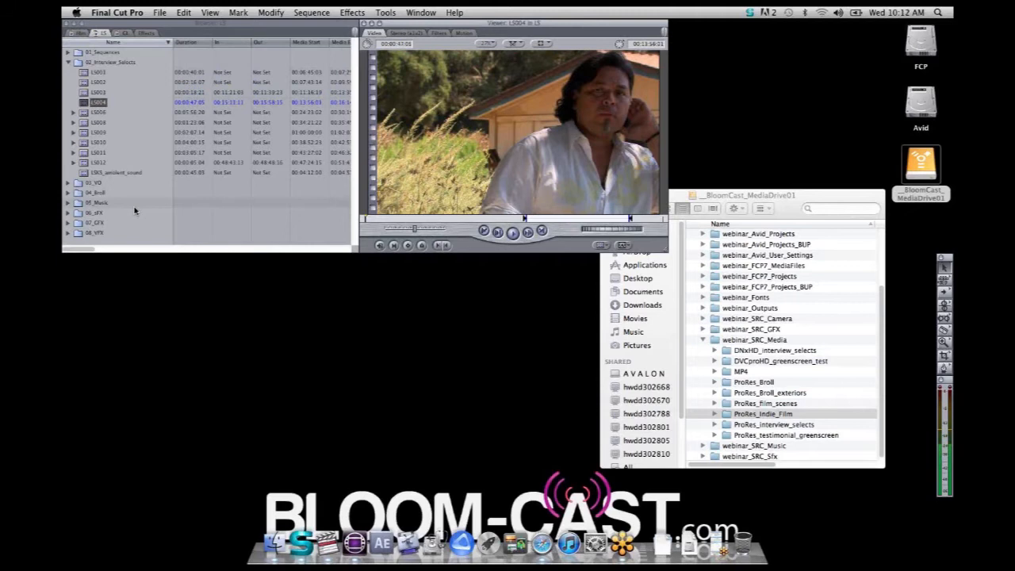
# Hide Final Cut Pro, switch to Boris Soundbite and set the search location to the LS project
pyautogui.press('super+h')
pyautogui.press('super+Tab')
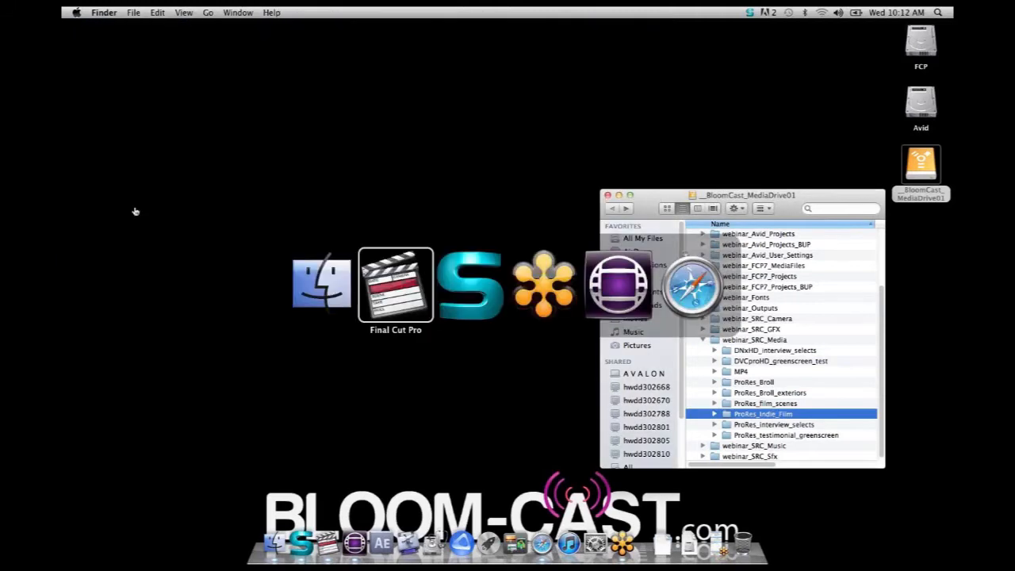
pyautogui.press('super+Tab')
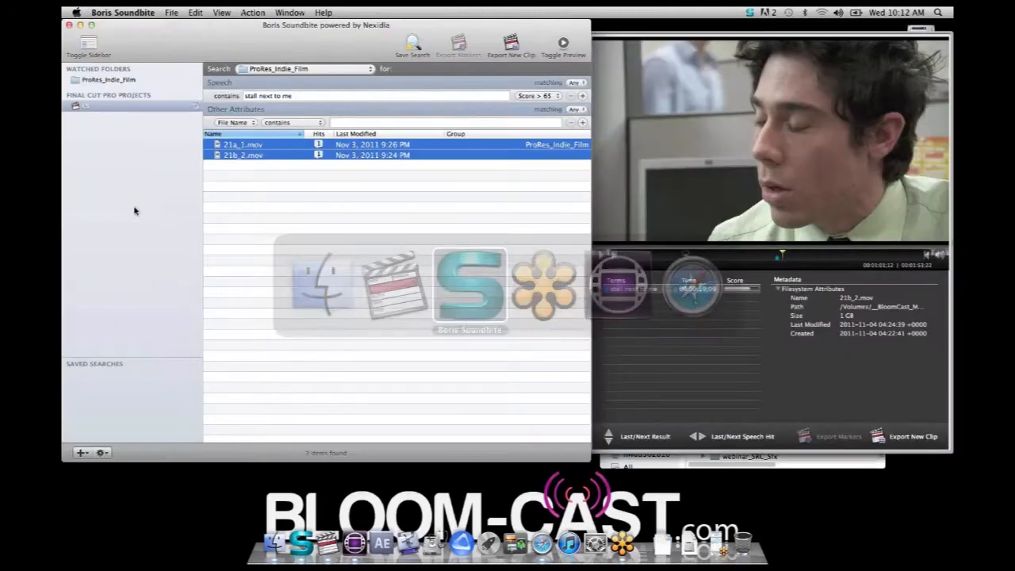
pyautogui.click(356, 69)
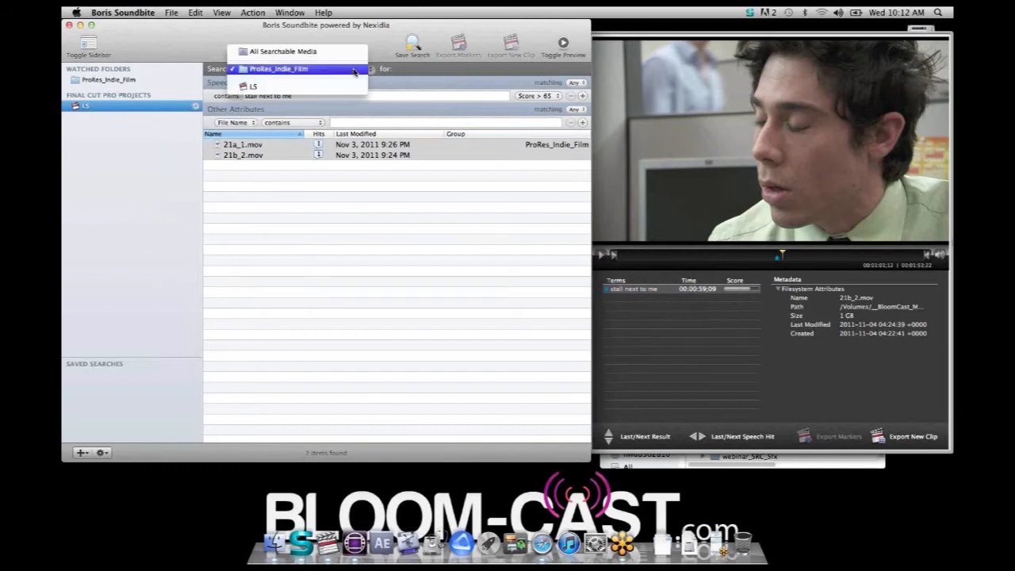
pyautogui.click(288, 93)
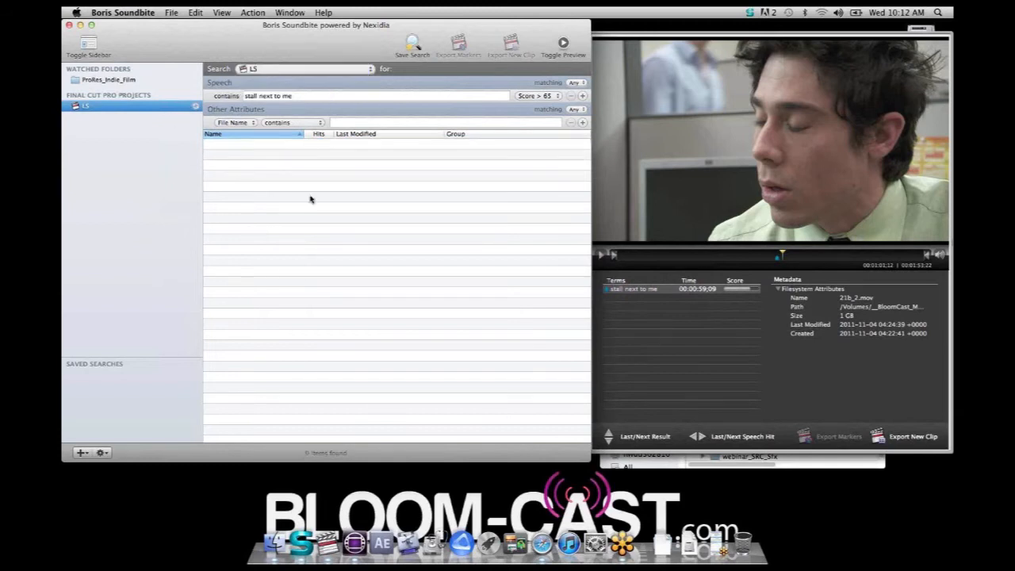
# Replace the speech phrase with "grasshopper" and run the search in the LS project
pyautogui.click(307, 96)
pyautogui.moveTo(307, 96); pyautogui.dragTo(240, 95)
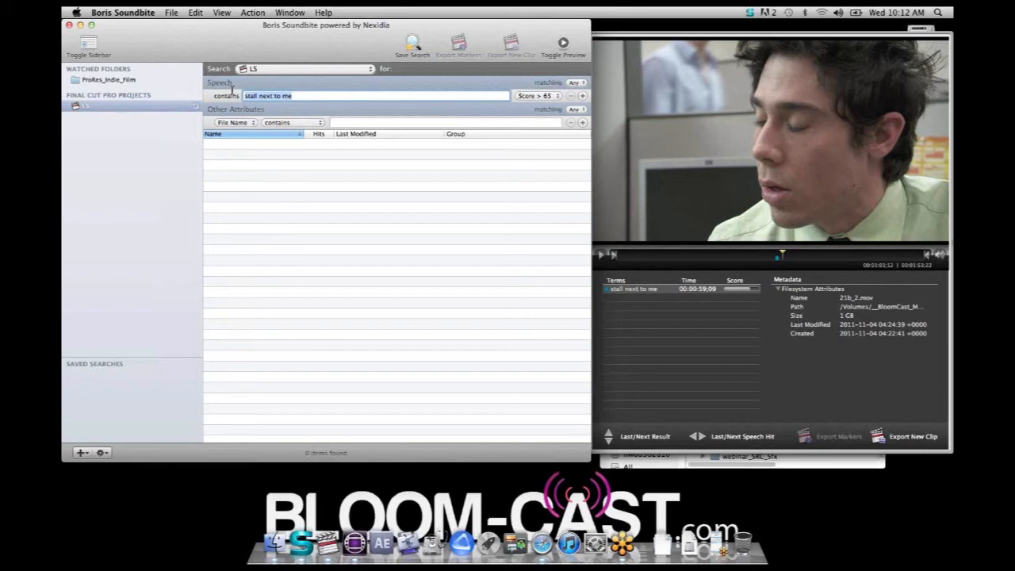
pyautogui.write('grass')
pyautogui.press('Return')
pyautogui.write('hopper')
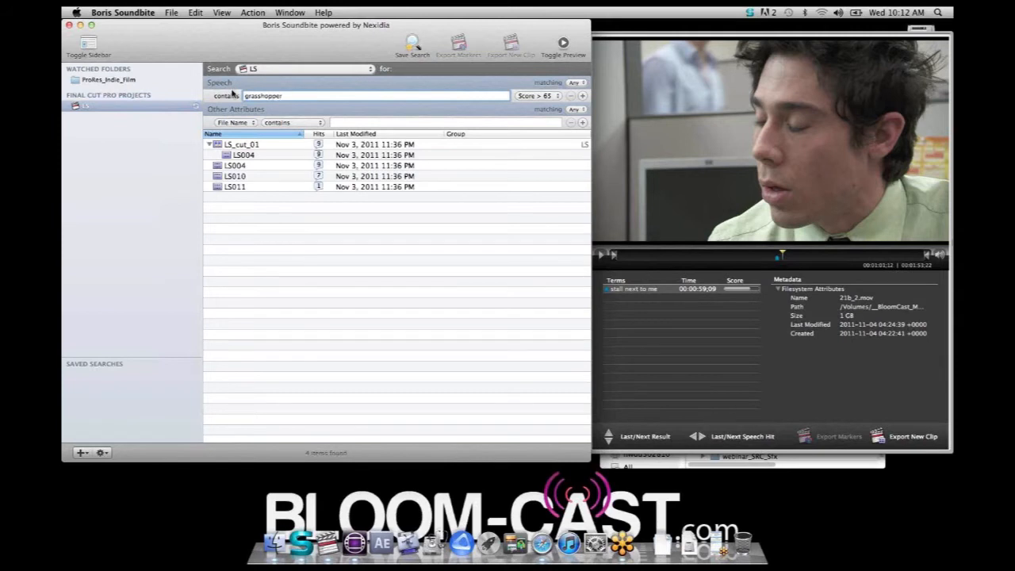
pyautogui.press('Return')
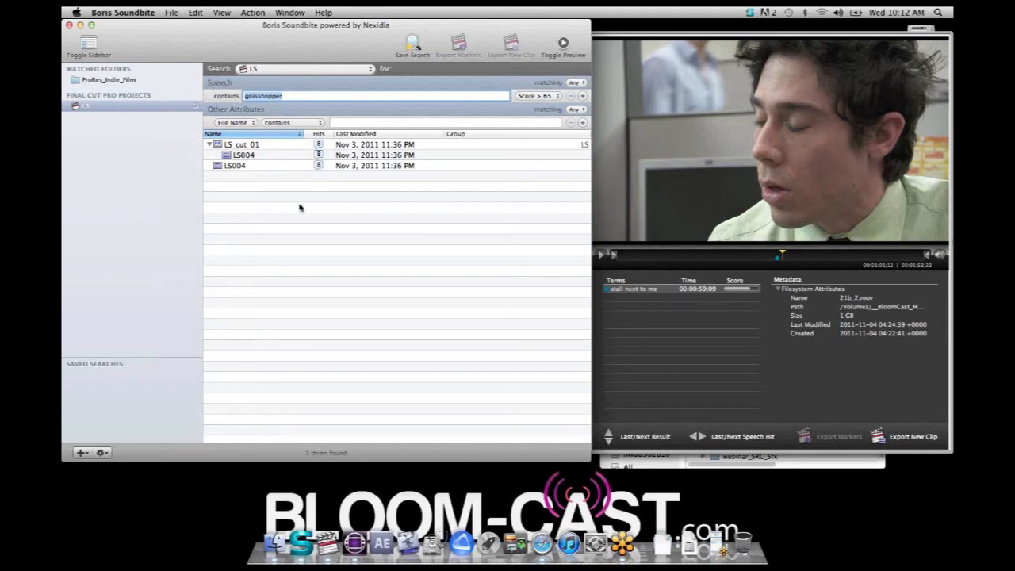
# Preview the LS004 result outside the sequence and jump to its "grasshopper" hits on the preview timeline
pyautogui.click(242, 167)
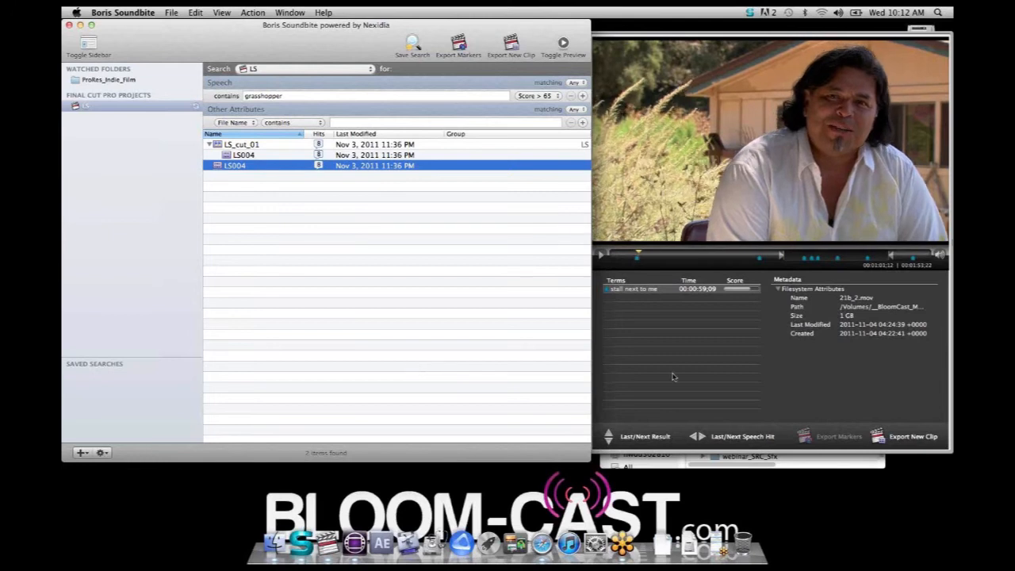
pyautogui.click(760, 259)
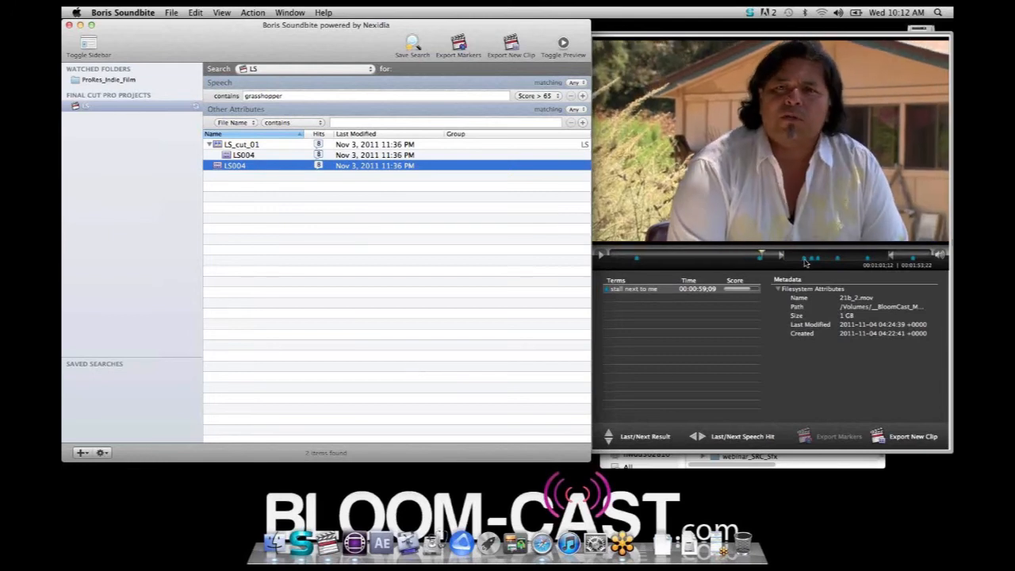
pyautogui.click(806, 259)
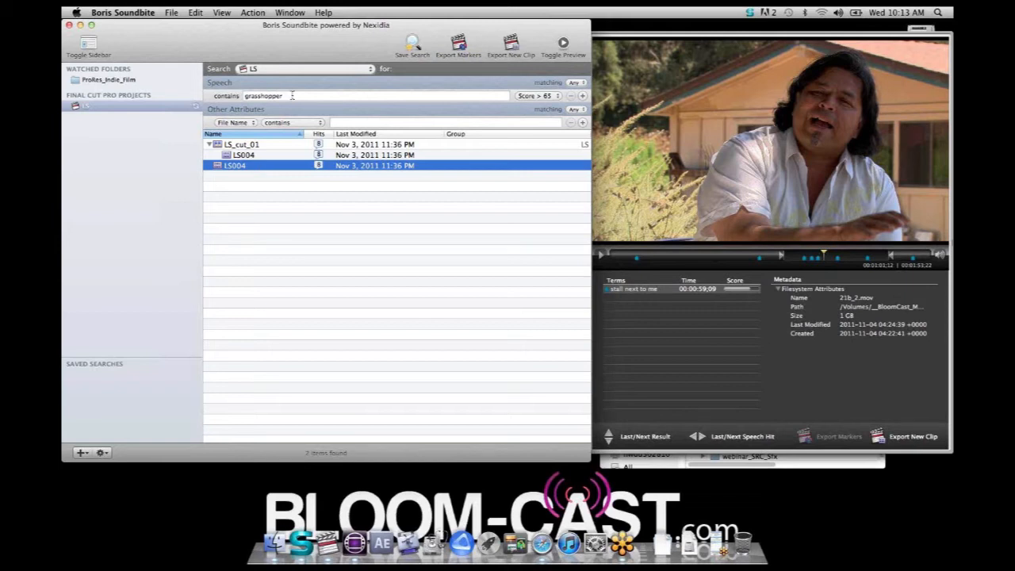
# Replace the speech phrase with "permaucuture design" and run the search
pyautogui.moveTo(290, 95); pyautogui.dragTo(236, 95)
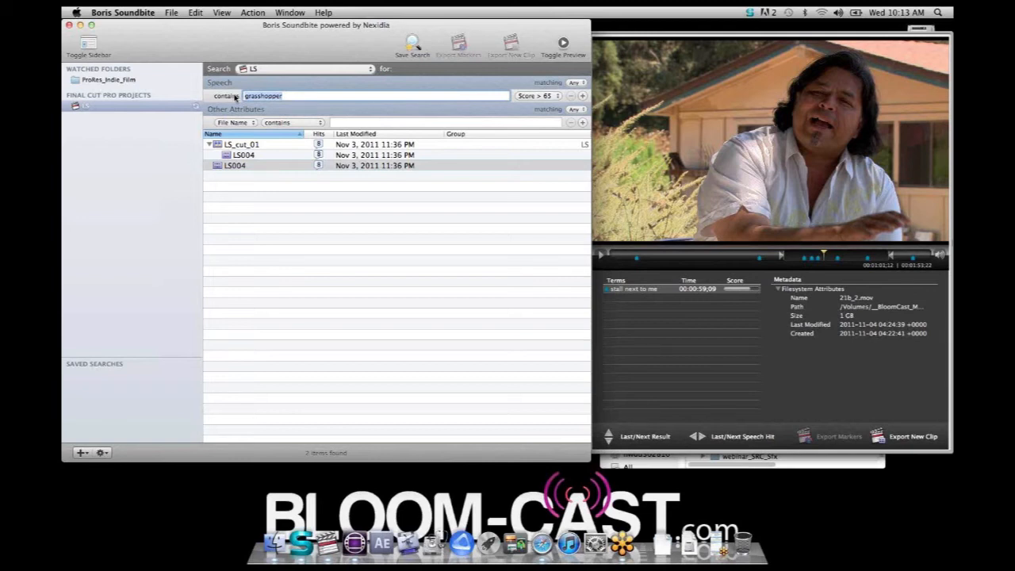
pyautogui.write('permaucuture design')
pyautogui.press('Return')
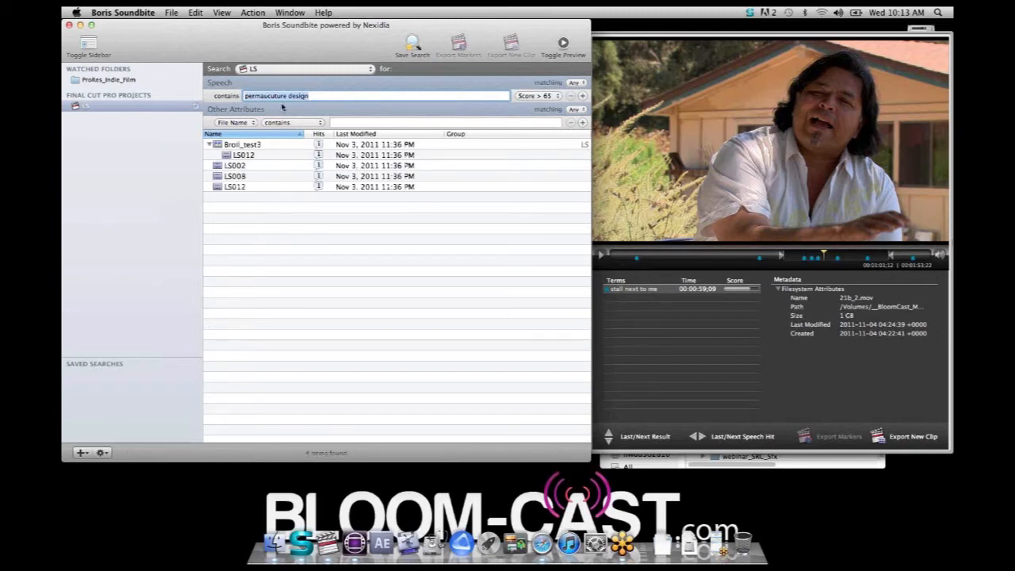
# Correct the spelling of the speech phrase to "permaculture design" and rerun the search
pyautogui.click(268, 96)
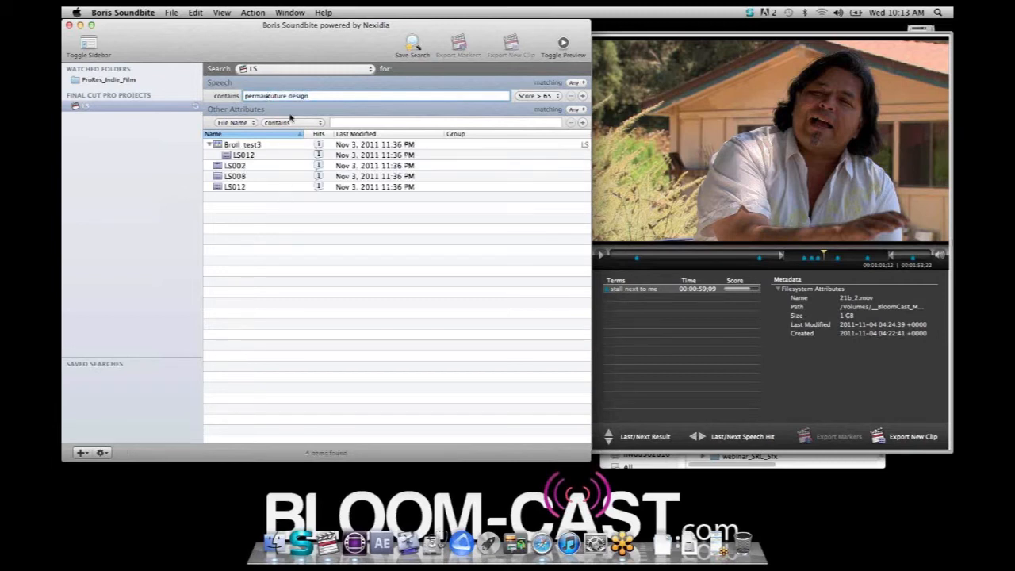
pyautogui.press('BackSpace')
pyautogui.press('Right')
pyautogui.press('Right')
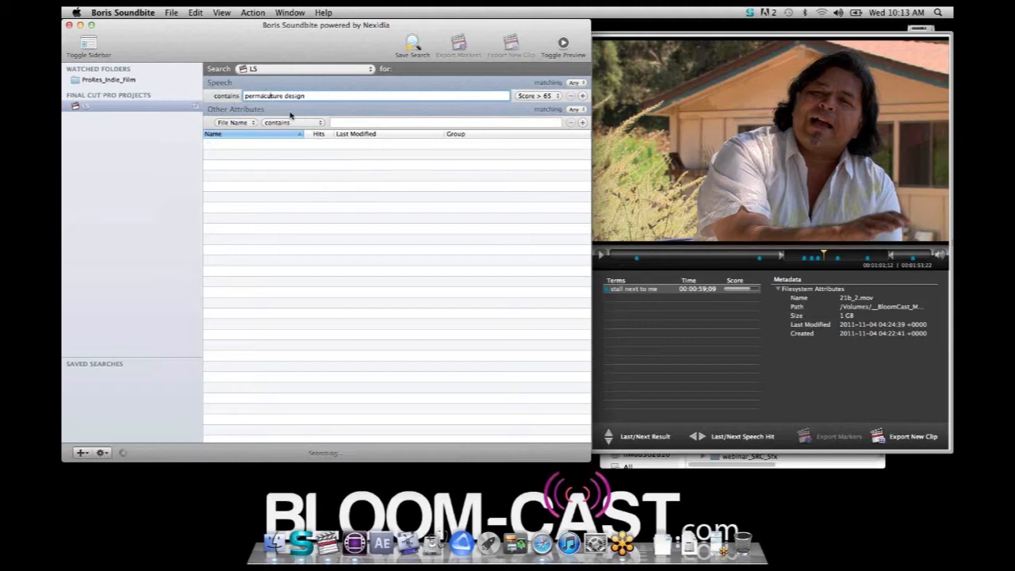
pyautogui.write('l')
pyautogui.press('Return')
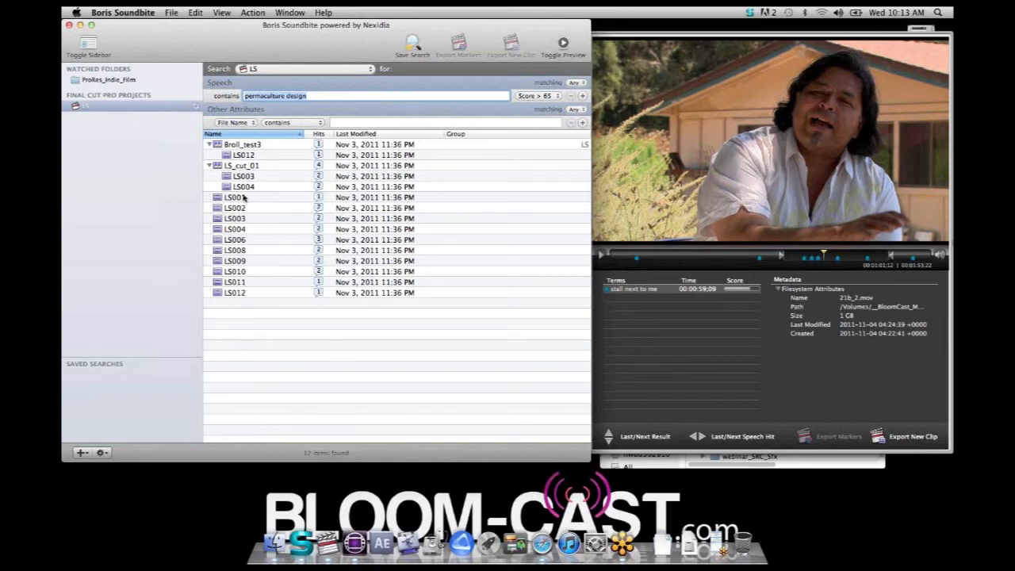
# Preview the hits in LS001 and LS002, then export the markers of all standalone clips from LS001 through LS012
pyautogui.click(235, 198)
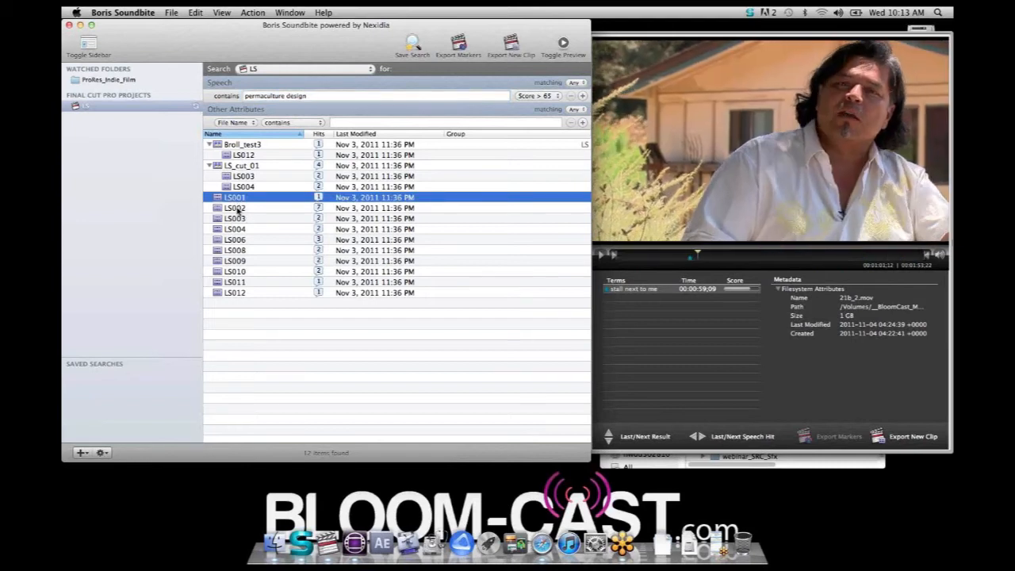
pyautogui.click(236, 208)
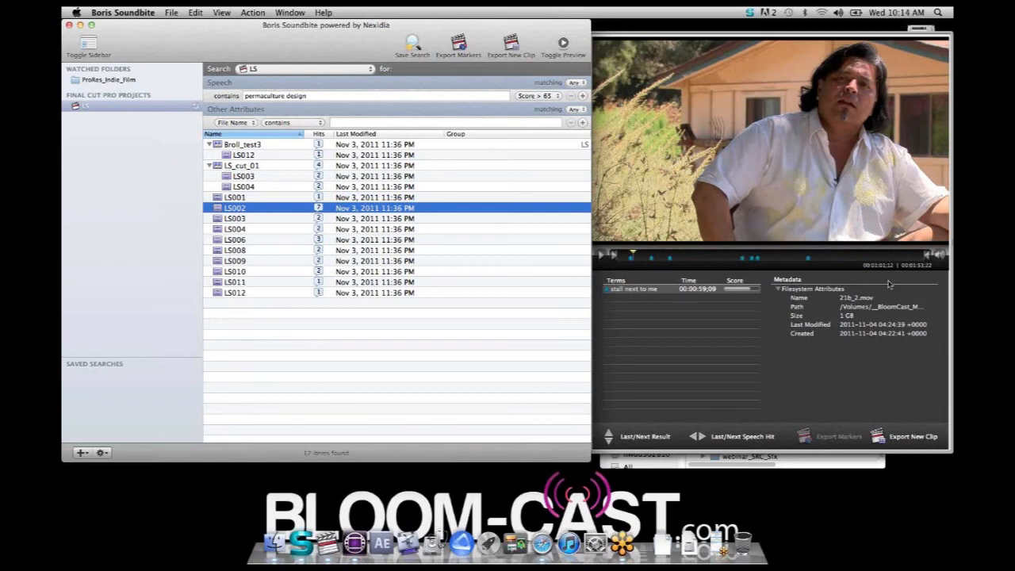
pyautogui.click(278, 317)
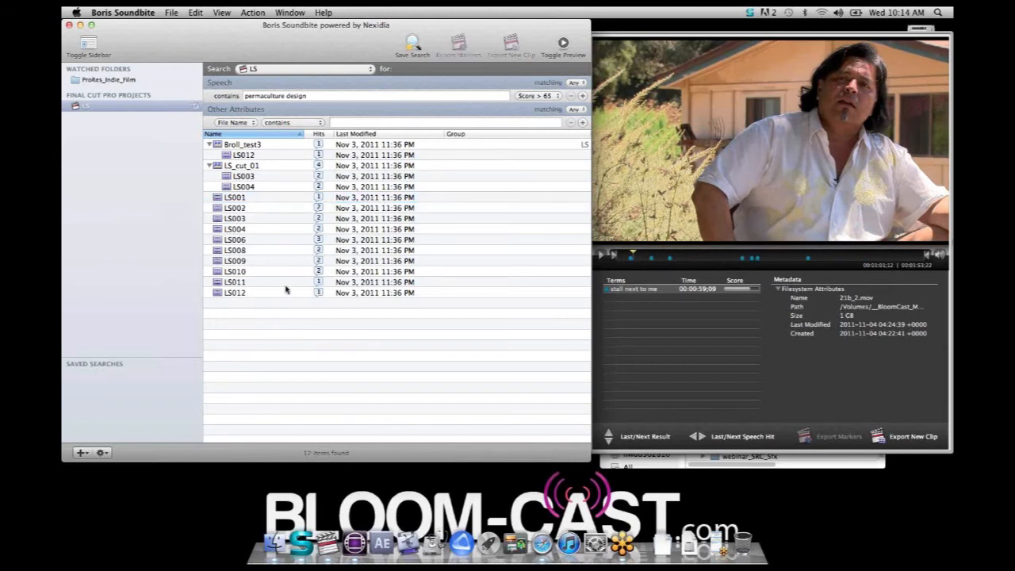
pyautogui.moveTo(292, 332); pyautogui.dragTo(237, 198)
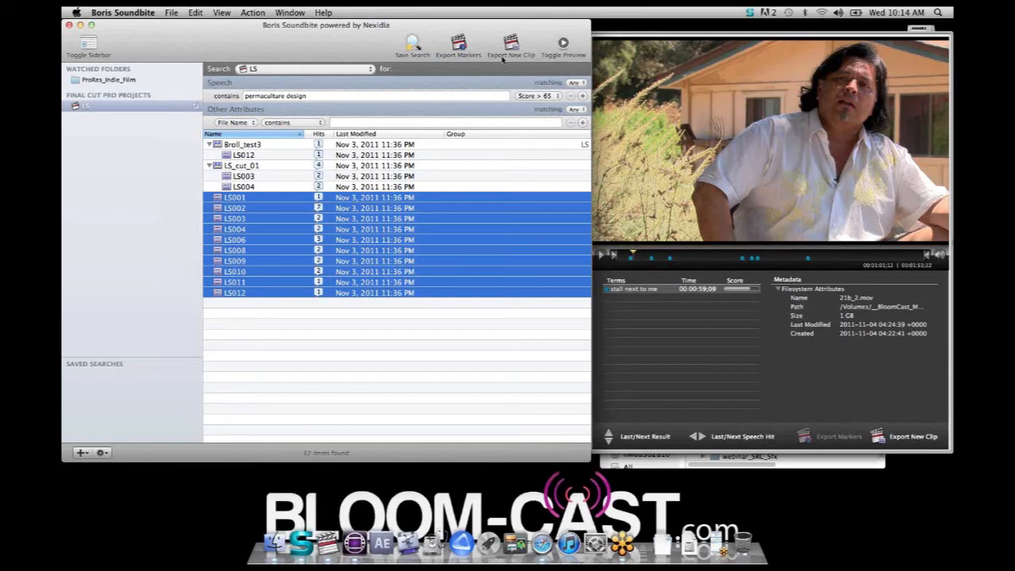
pyautogui.click(461, 46)
# Hide Boris Soundbite and switch to Final Cut Pro
pyautogui.press('super+h')
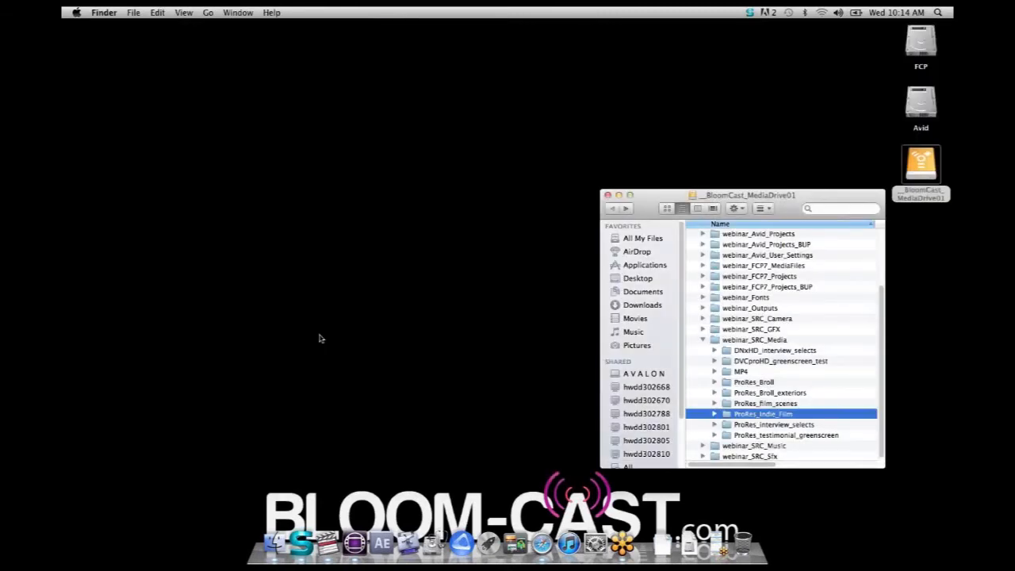
pyautogui.press('super+Tab')
pyautogui.press('super+Tab')
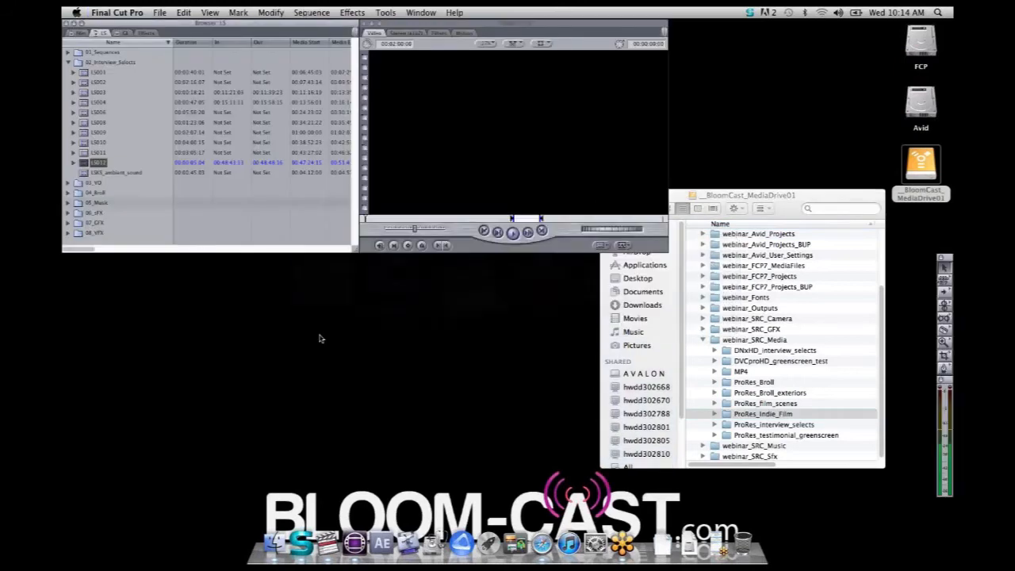
# Expand clips LS001 through LS004 to list their markers and open the first "permaculture design" marker of LS002 in the Viewer
pyautogui.click(73, 72)
pyautogui.click(73, 92)
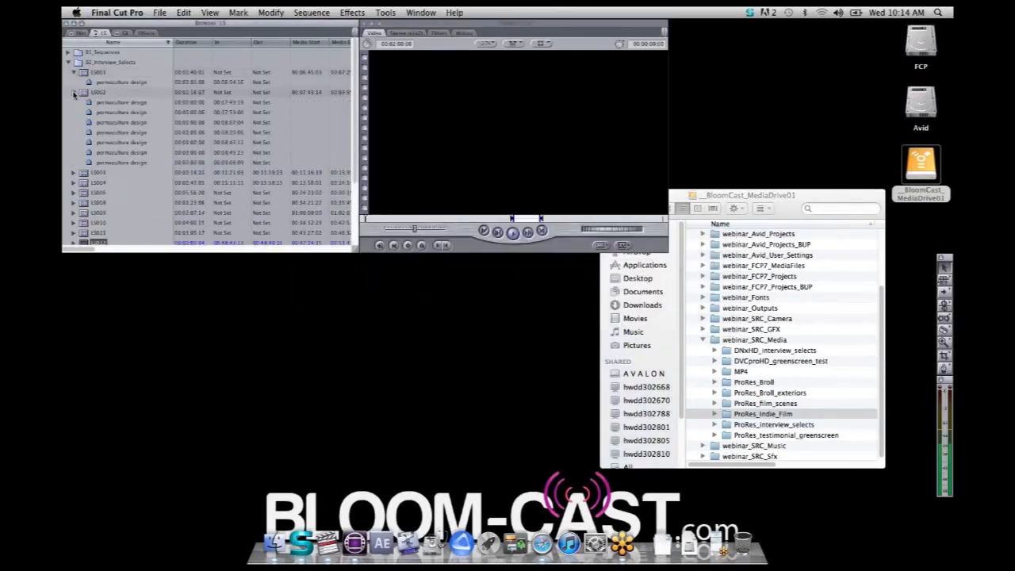
pyautogui.click(73, 172)
pyautogui.click(73, 202)
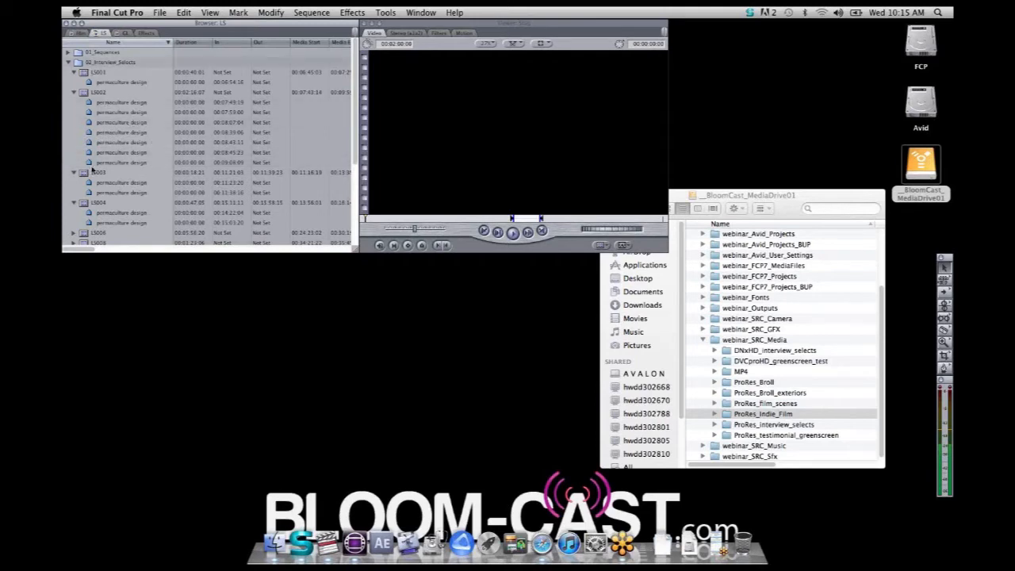
pyautogui.doubleClick(111, 103)
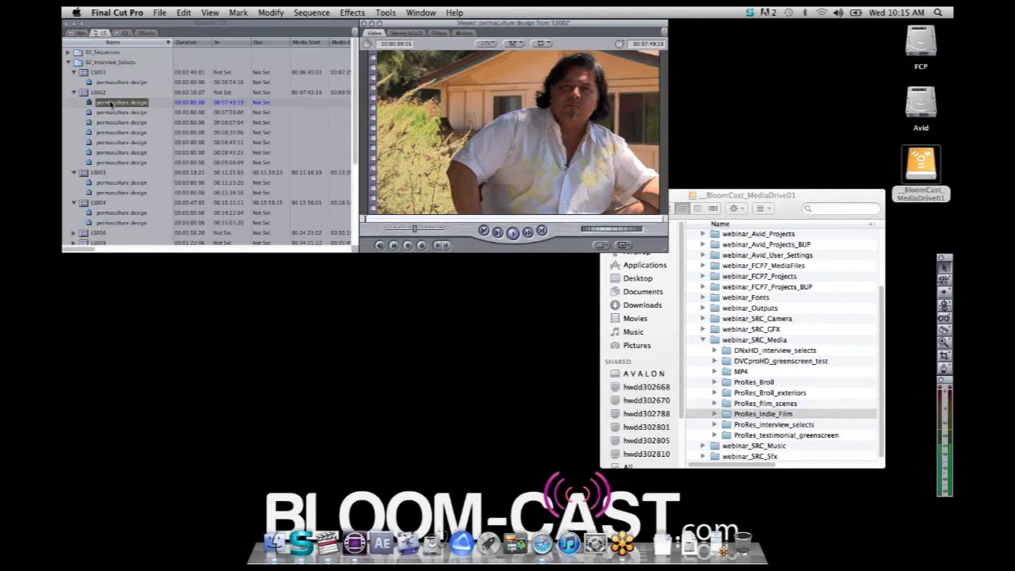
# Open the second "permaculture design" marker of LS002 in the Viewer and play it
pyautogui.click(116, 113)
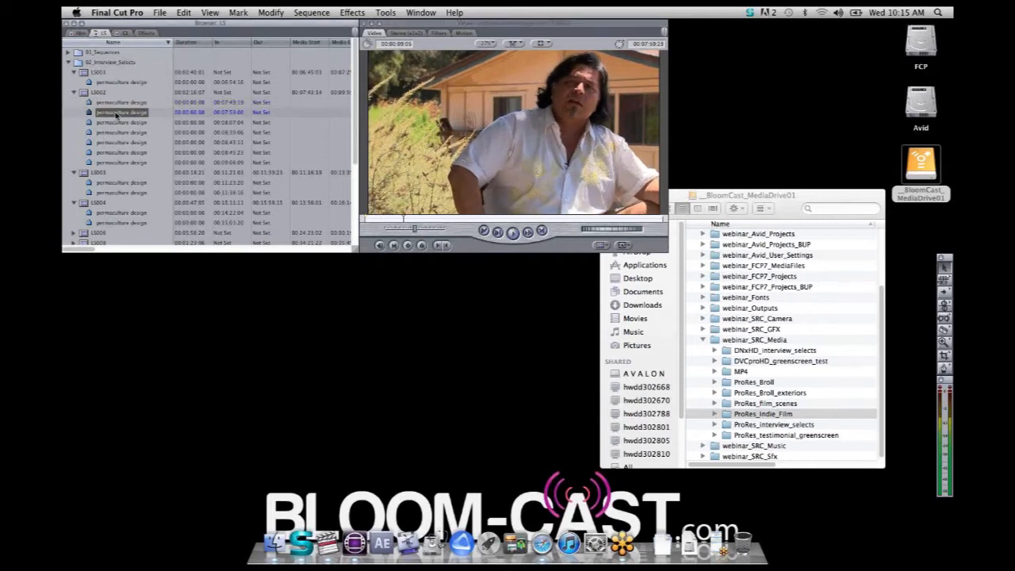
pyautogui.doubleClick(116, 113)
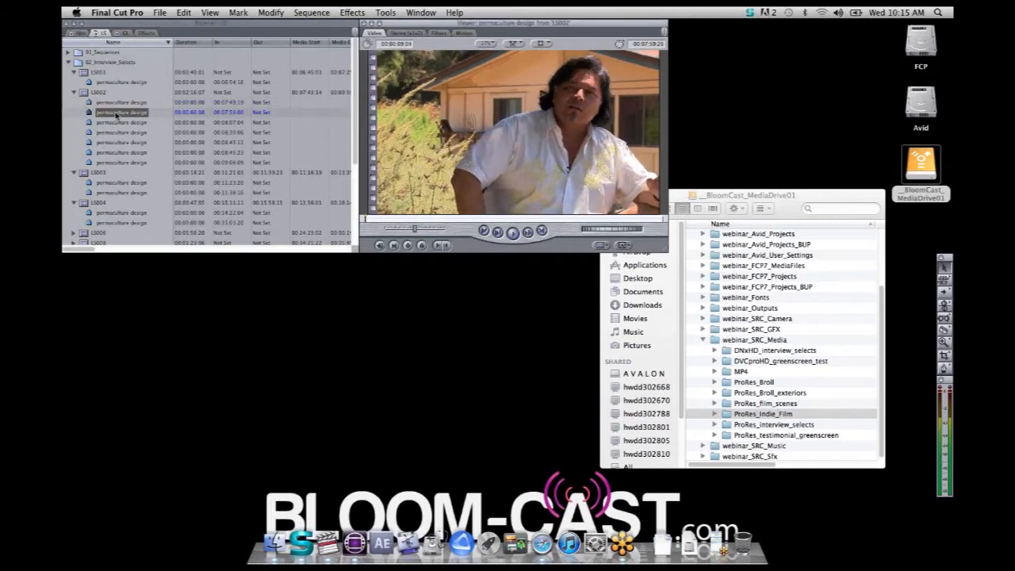
pyautogui.press('space')
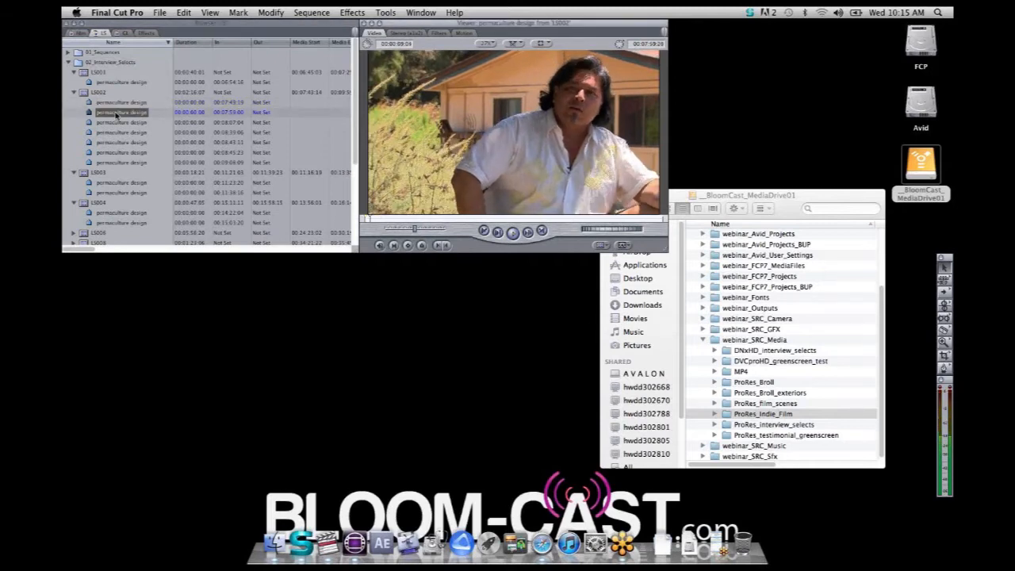
# Collapse the marker lists of clips LS001 through LS004 in the Browser
pyautogui.click(75, 94)
pyautogui.click(74, 73)
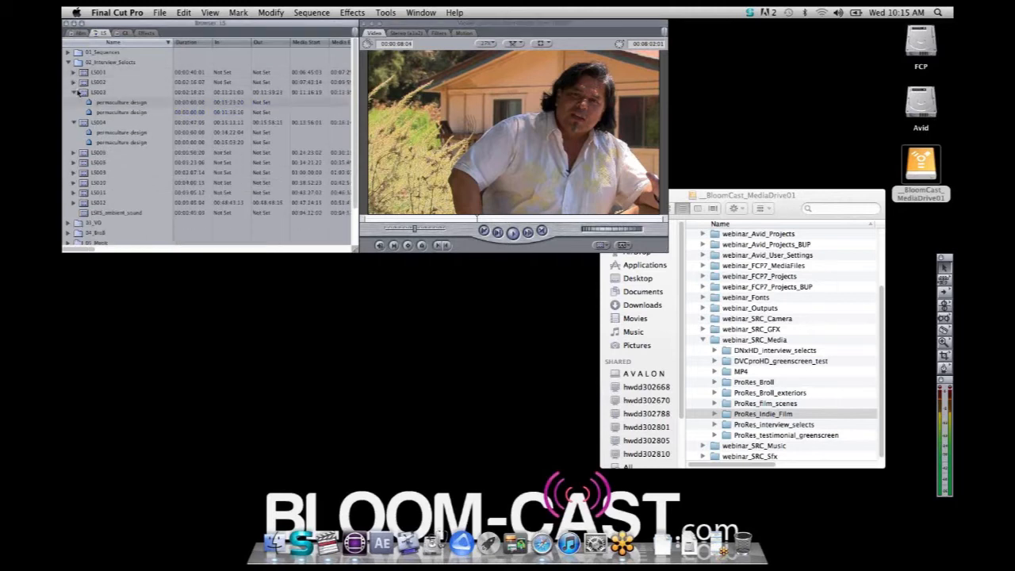
pyautogui.click(75, 93)
pyautogui.click(74, 103)
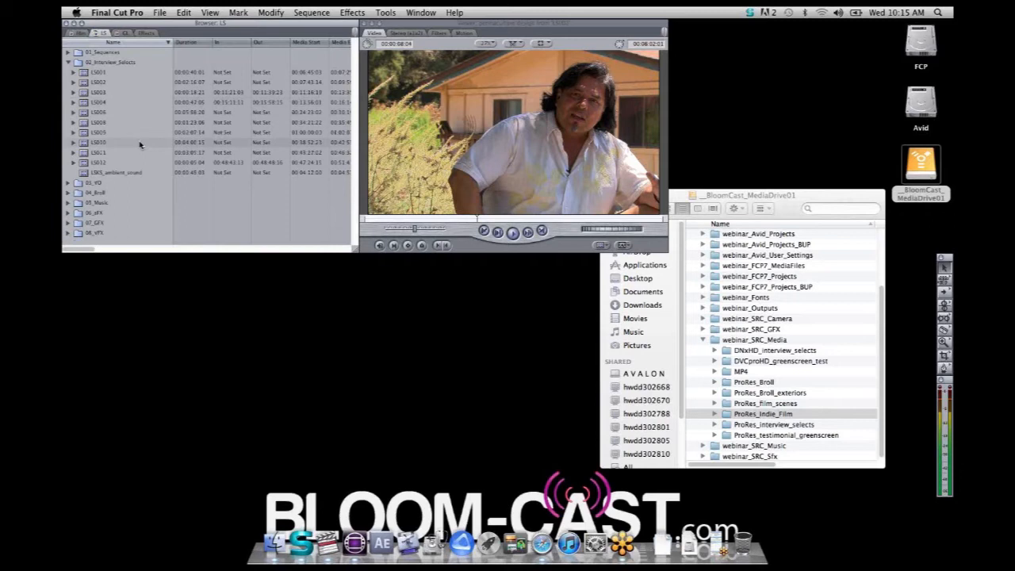
# Hide Final Cut Pro, switch to Boris Soundbite and minimize the __BloomCast_MediaDrive01 window
pyautogui.press('super+h')
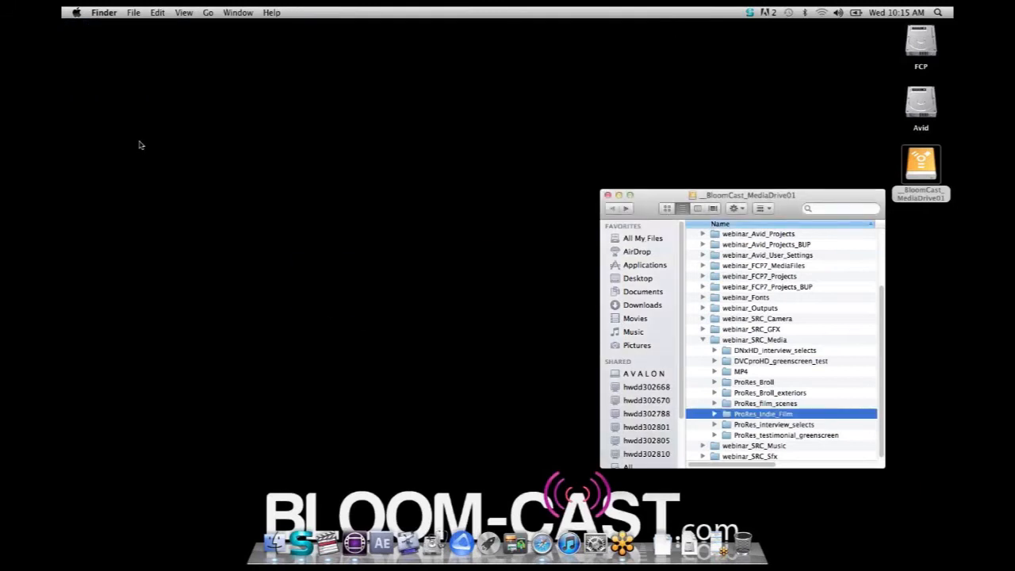
pyautogui.press('super+Tab')
pyautogui.press('super+Tab')
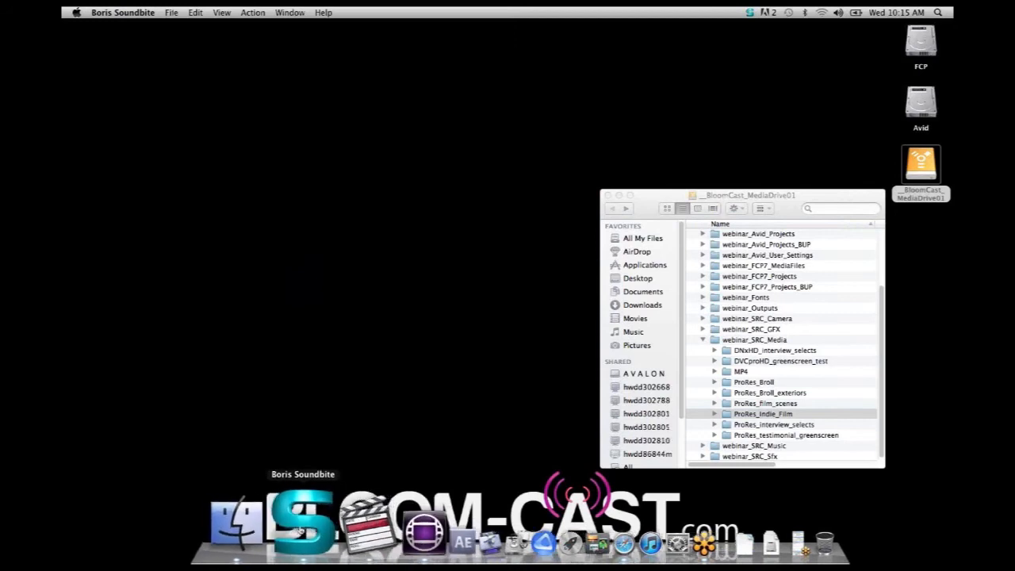
pyautogui.press('super+Tab')
pyautogui.press('super+Tab')
pyautogui.press('super+Tab')
pyautogui.press('super+Tab')
pyautogui.press('super+Tab')
pyautogui.press('super+Tab')
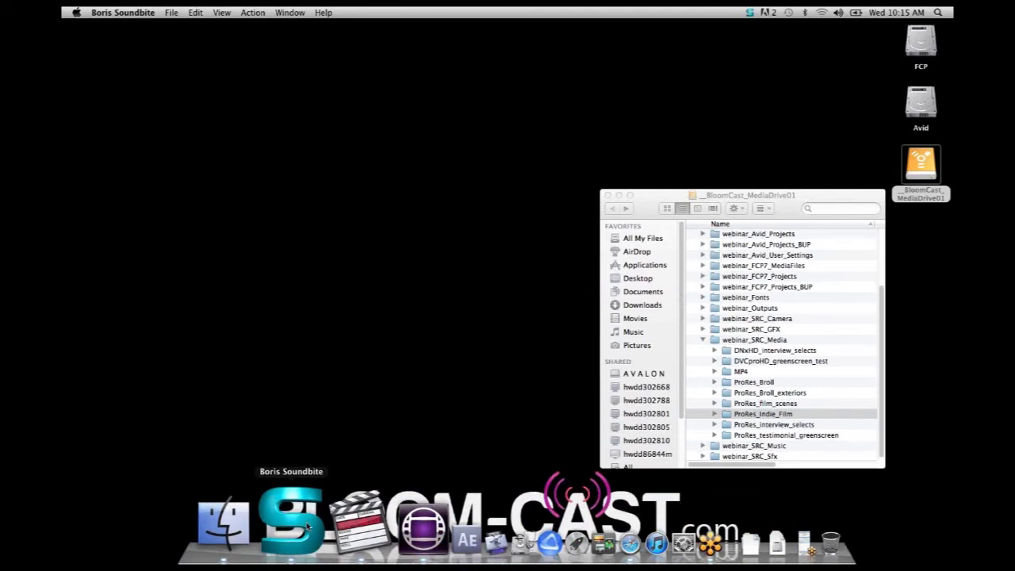
pyautogui.click(620, 195)
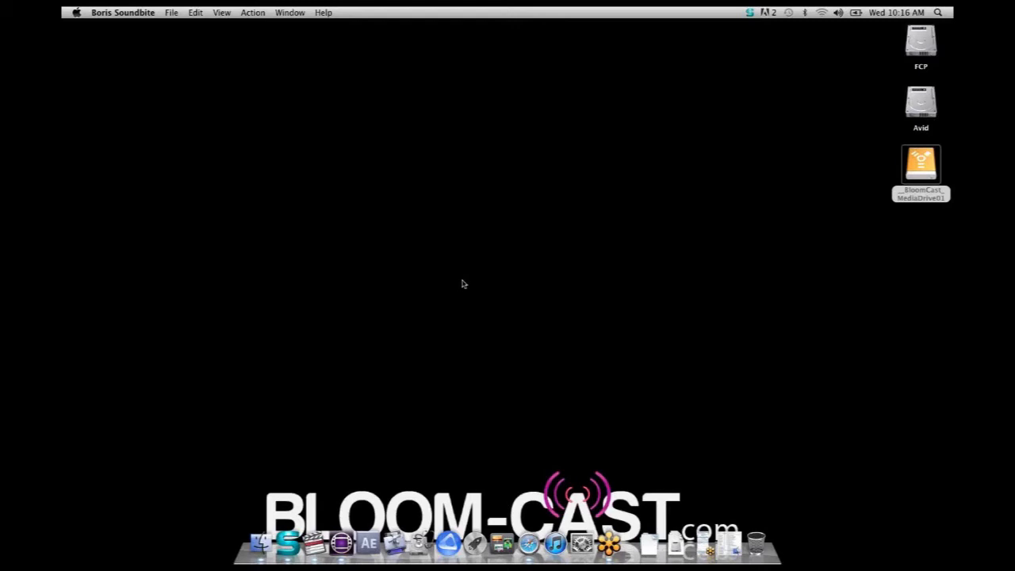
# Switch to Final Cut Pro and open the sequence GL_seq_01 from the GL project's 01_Sequences bin
pyautogui.click(314, 540)
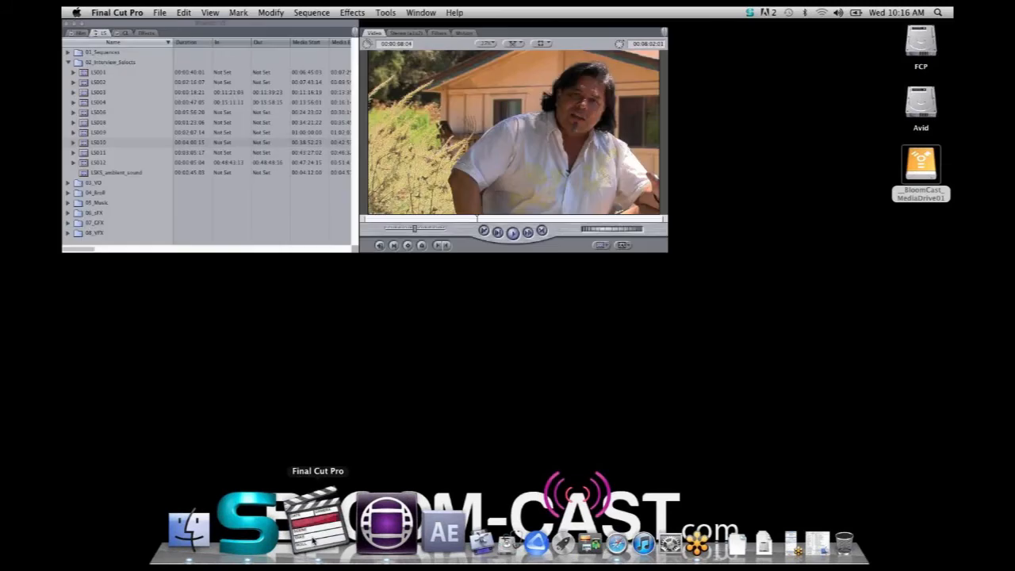
pyautogui.click(126, 33)
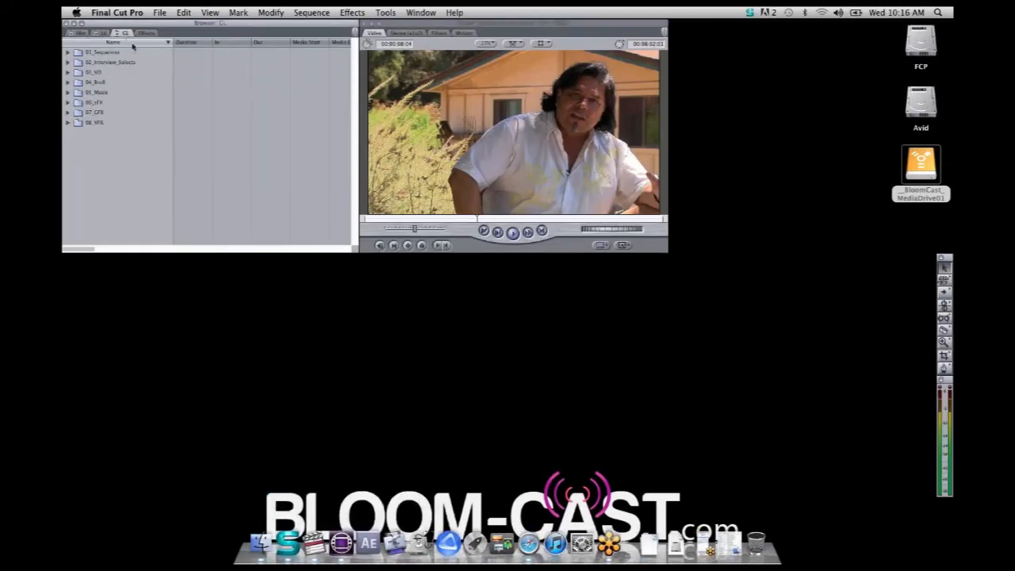
pyautogui.click(69, 51)
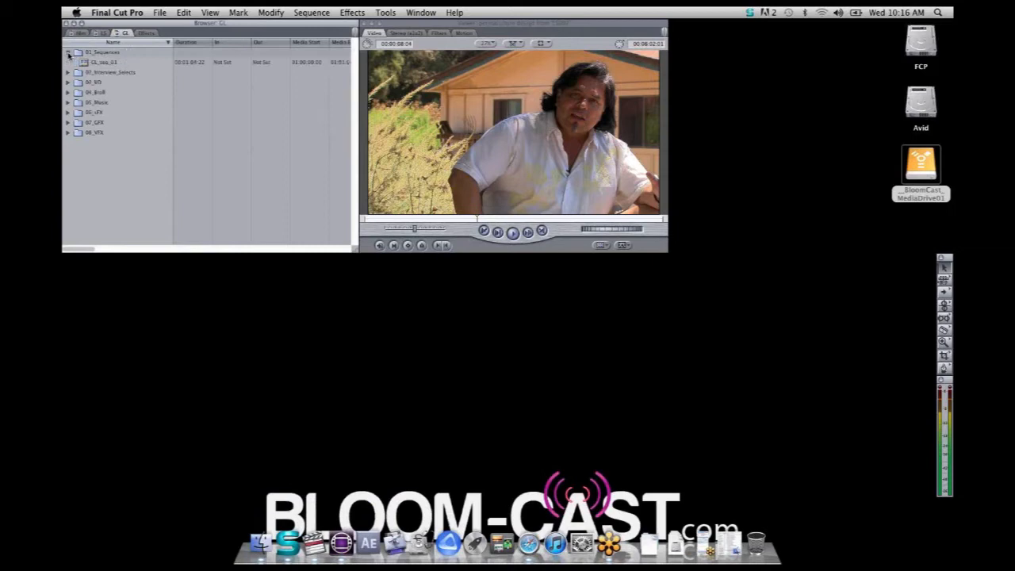
pyautogui.click(85, 62)
pyautogui.doubleClick(85, 63)
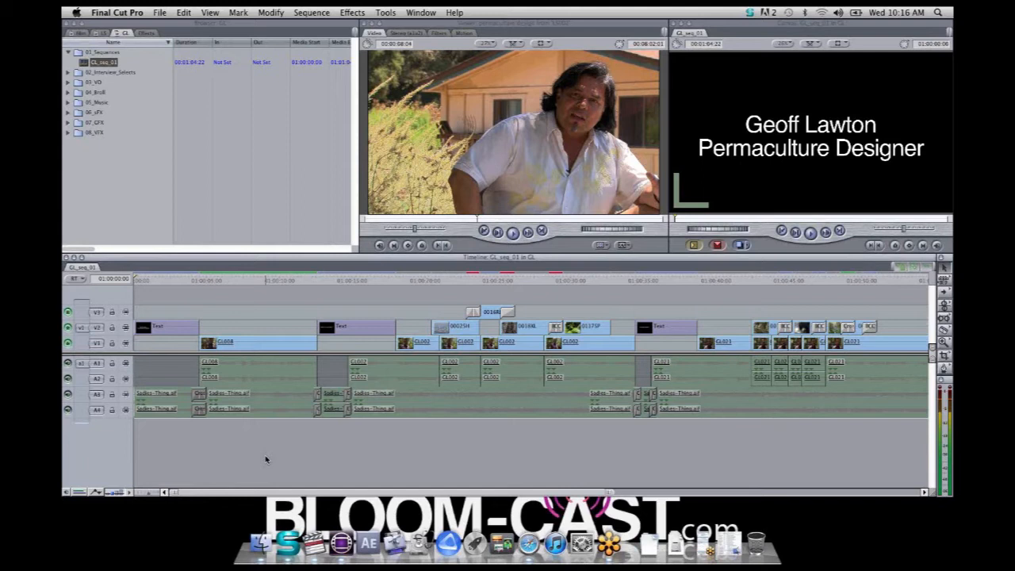
# Scrub the start of GL_seq_01 from the opening title to the first interview clip, GL008
pyautogui.click(158, 281)
pyautogui.moveTo(167, 284)
pyautogui.mouseDown()
pyautogui.moveTo(238, 295)
pyautogui.moveTo(170, 299)
pyautogui.mouseUp()
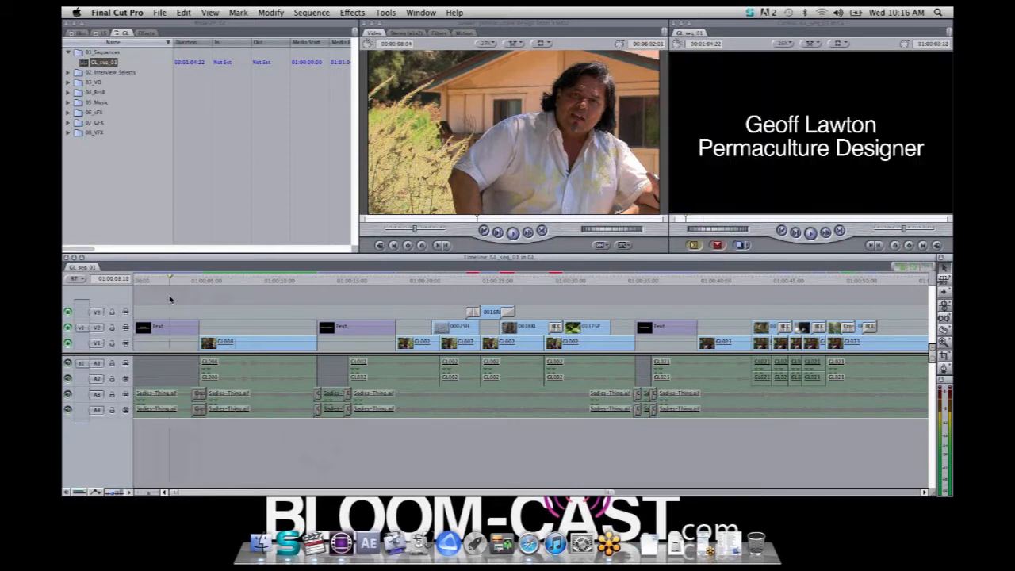
pyautogui.click(147, 495)
pyautogui.moveTo(148, 496); pyautogui.dragTo(142, 496)
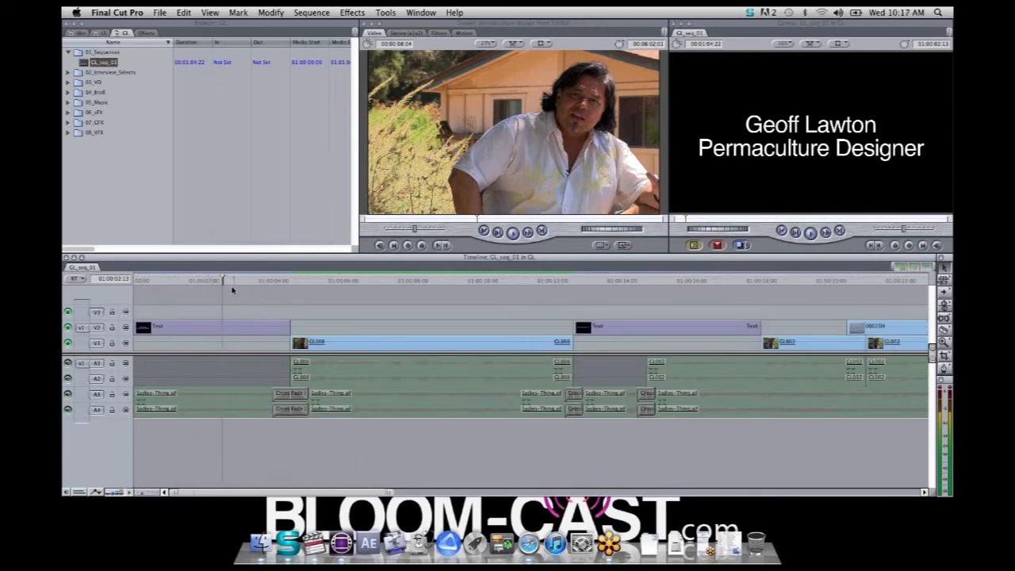
pyautogui.moveTo(237, 283); pyautogui.dragTo(333, 310)
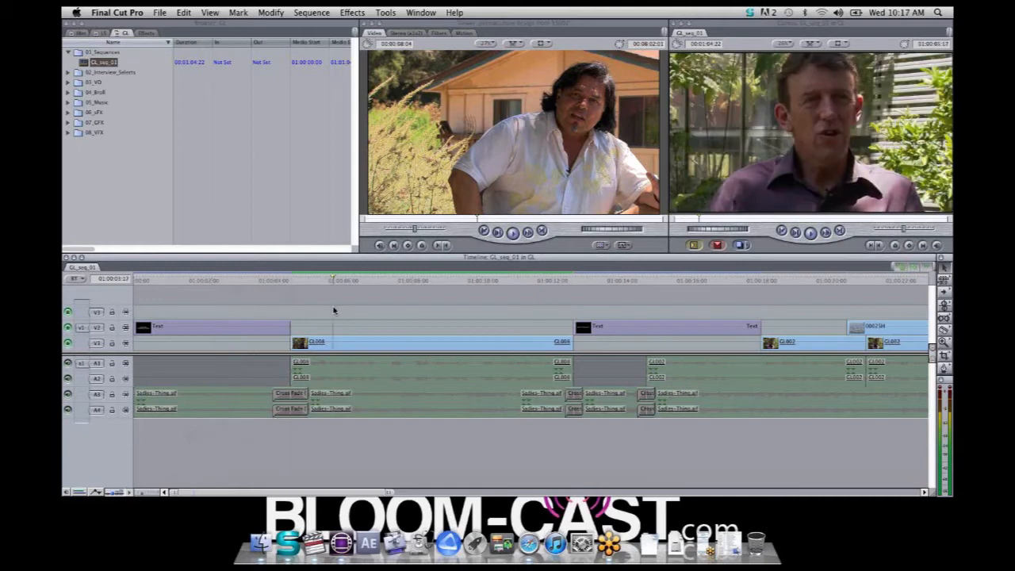
# Open the Audio Mixer and scrub between the opening title, clip GL008 and the "What is Permaculture?" title to check the track levels
pyautogui.click(386, 13)
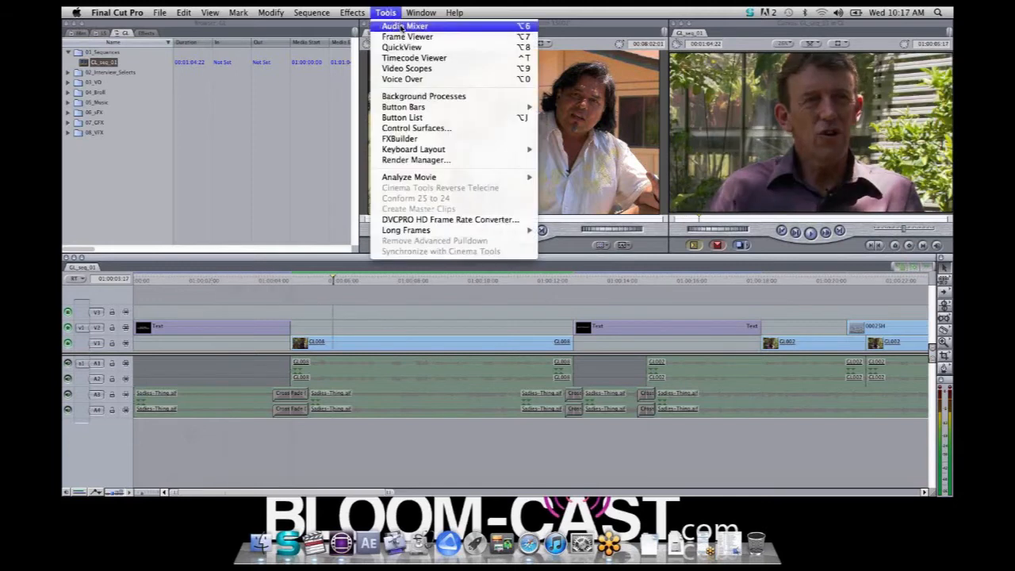
pyautogui.click(449, 245)
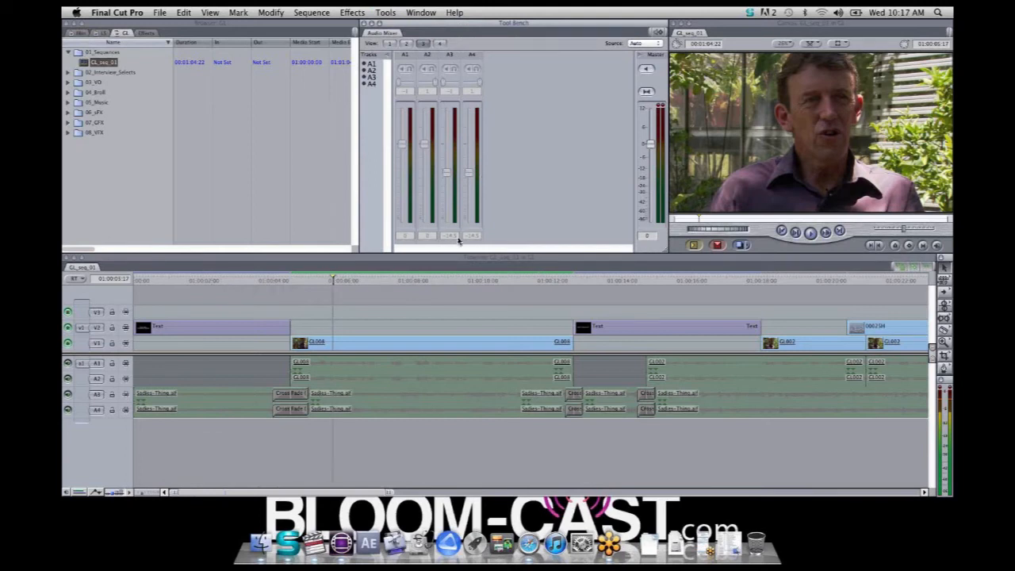
pyautogui.click(383, 282)
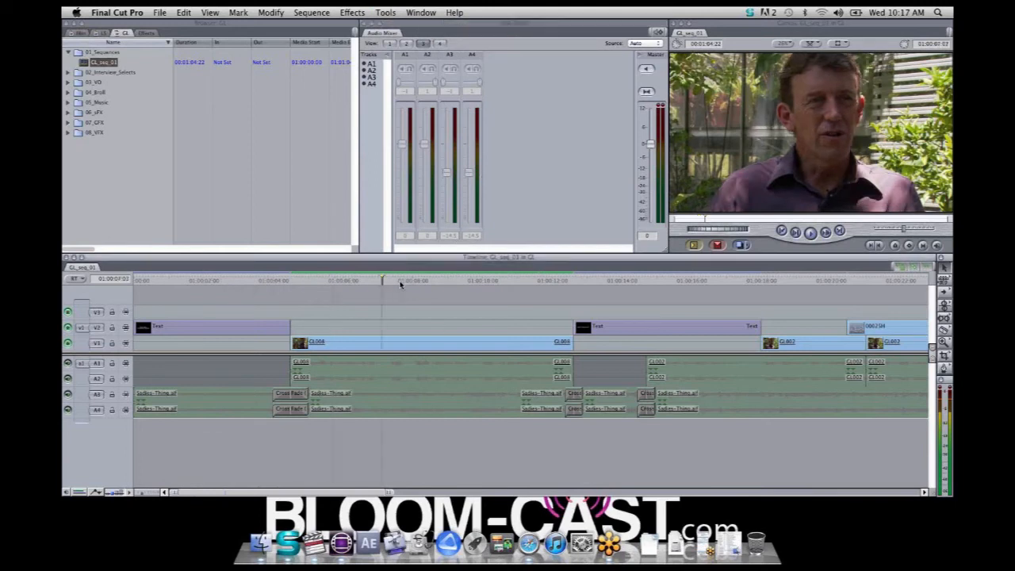
pyautogui.moveTo(401, 284); pyautogui.dragTo(678, 296)
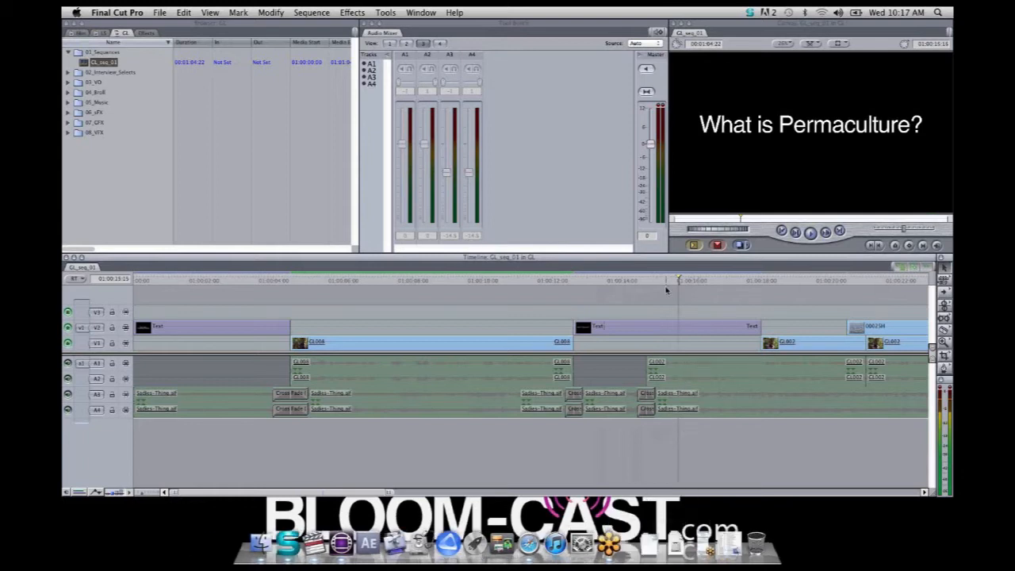
pyautogui.moveTo(665, 281); pyautogui.dragTo(319, 282)
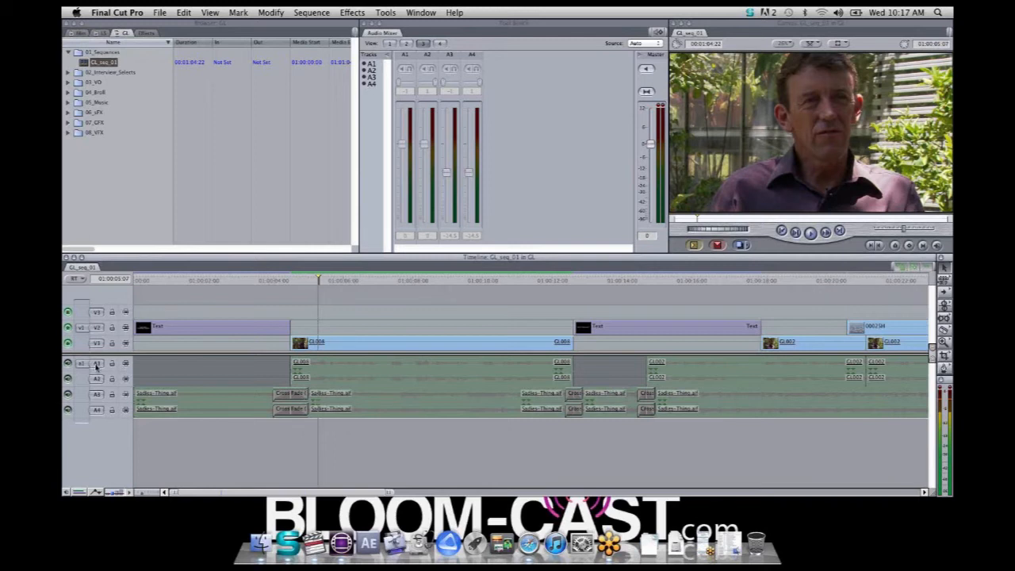
pyautogui.click(340, 281)
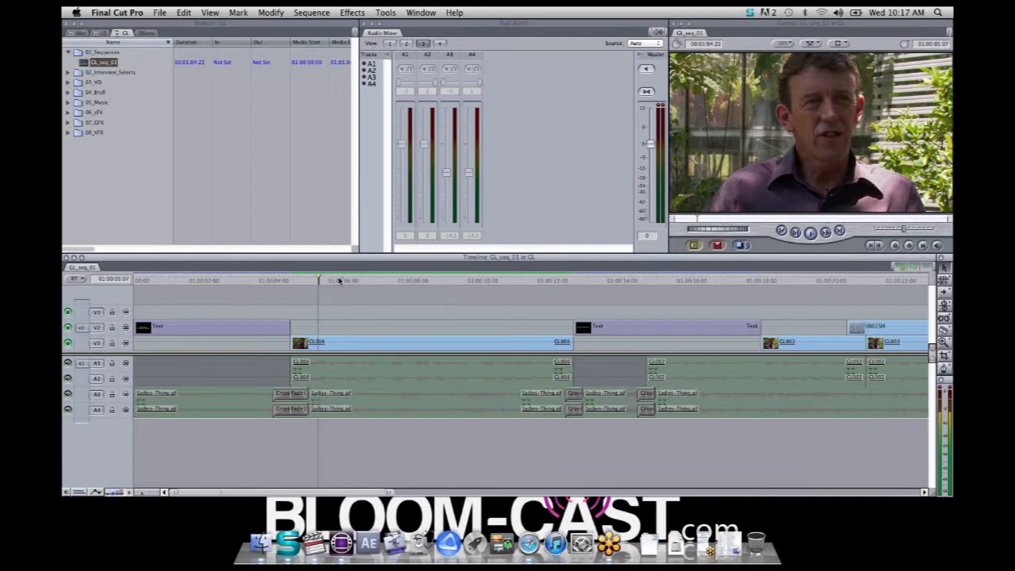
pyautogui.moveTo(340, 281); pyautogui.dragTo(221, 294)
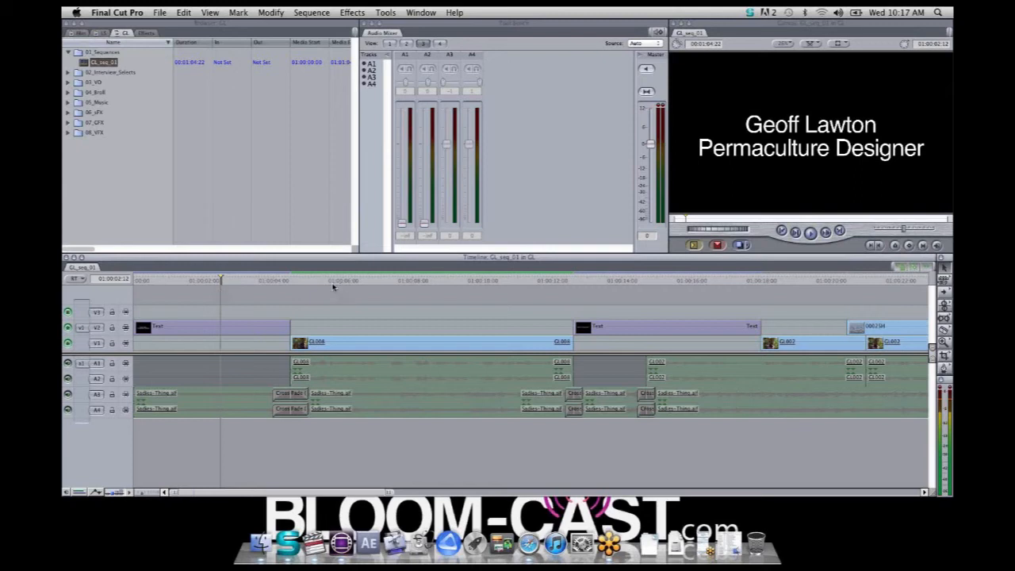
pyautogui.moveTo(251, 284); pyautogui.dragTo(398, 306)
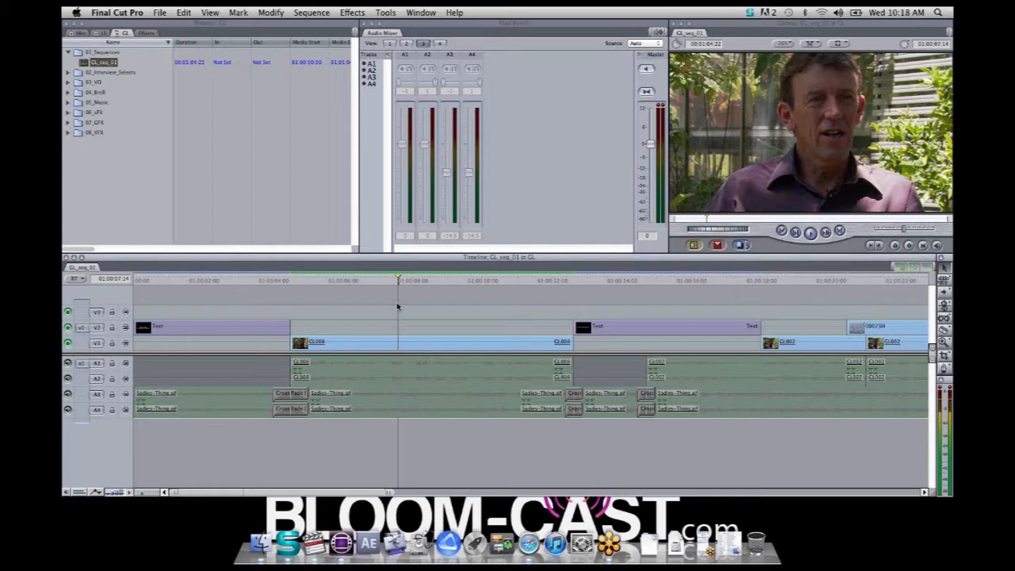
# Reposition interview clip GL008 in the frame through its motion parameters, moving its center to about -329.47, 166.74
pyautogui.doubleClick(421, 350)
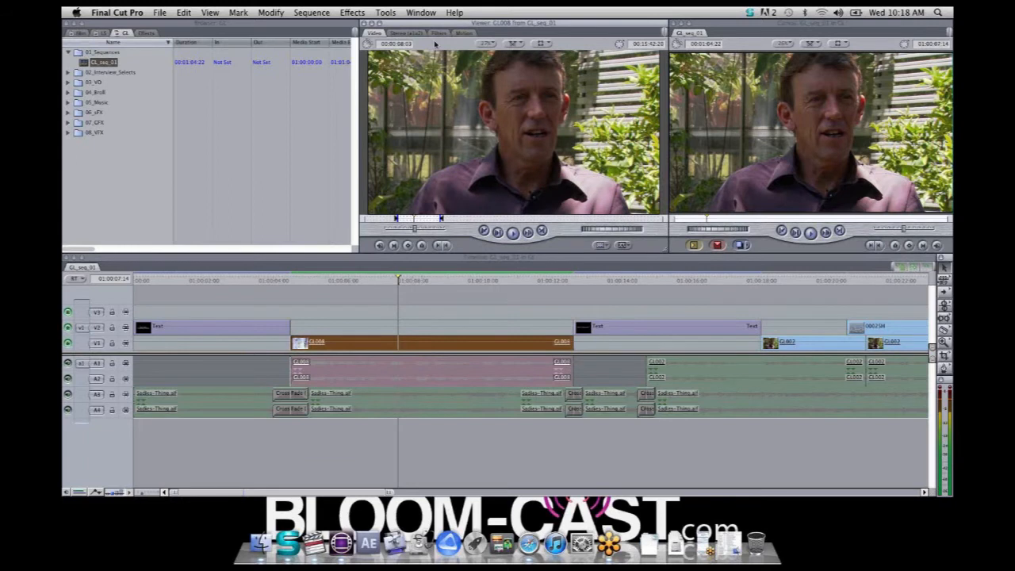
pyautogui.click(464, 33)
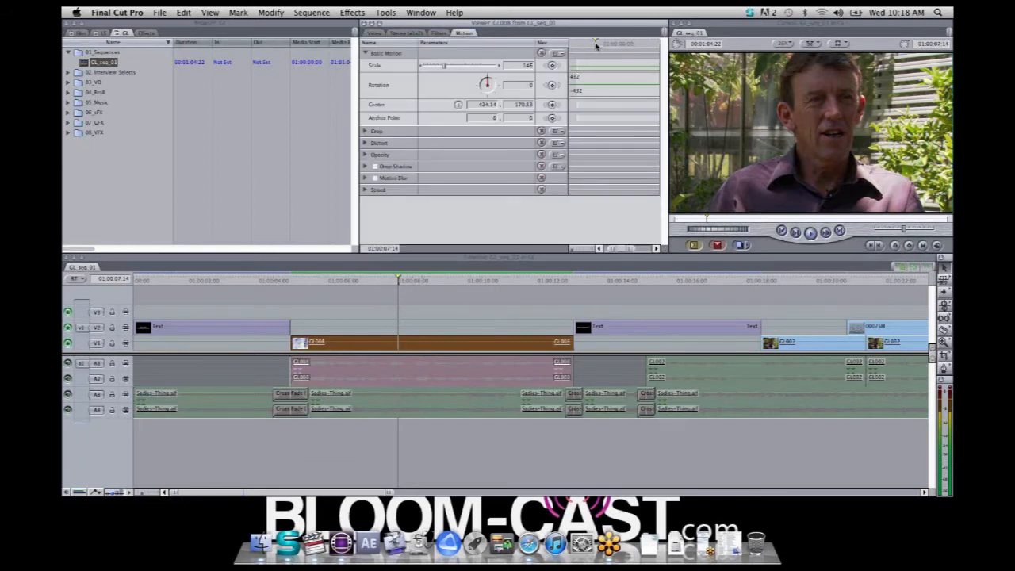
pyautogui.moveTo(596, 46); pyautogui.dragTo(582, 51)
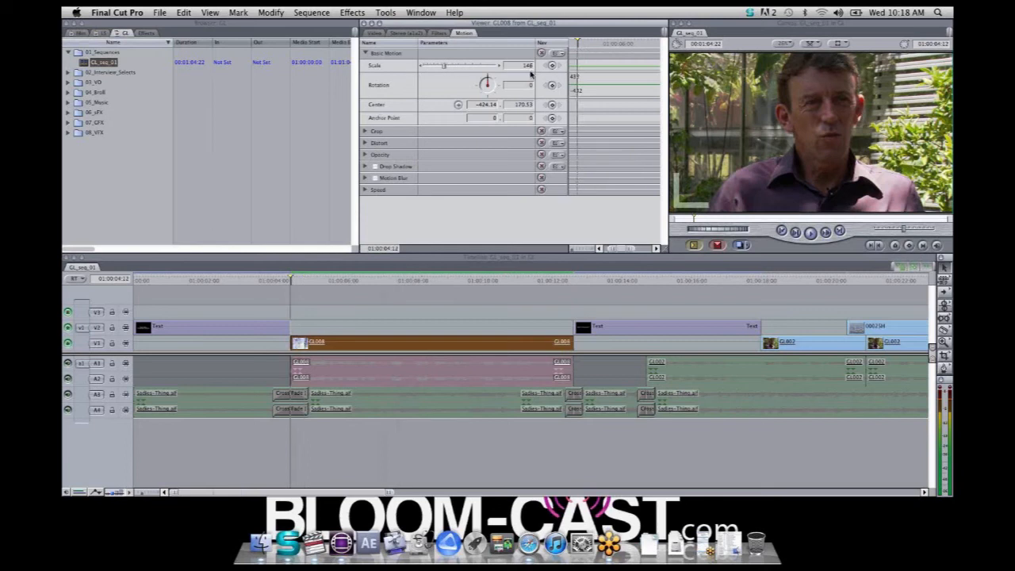
pyautogui.click(458, 105)
pyautogui.moveTo(841, 161)
pyautogui.mouseDown()
pyautogui.moveTo(748, 132)
pyautogui.moveTo(706, 99)
pyautogui.moveTo(868, 129)
pyautogui.moveTo(769, 122)
pyautogui.moveTo(771, 155)
pyautogui.moveTo(831, 153)
pyautogui.mouseUp()
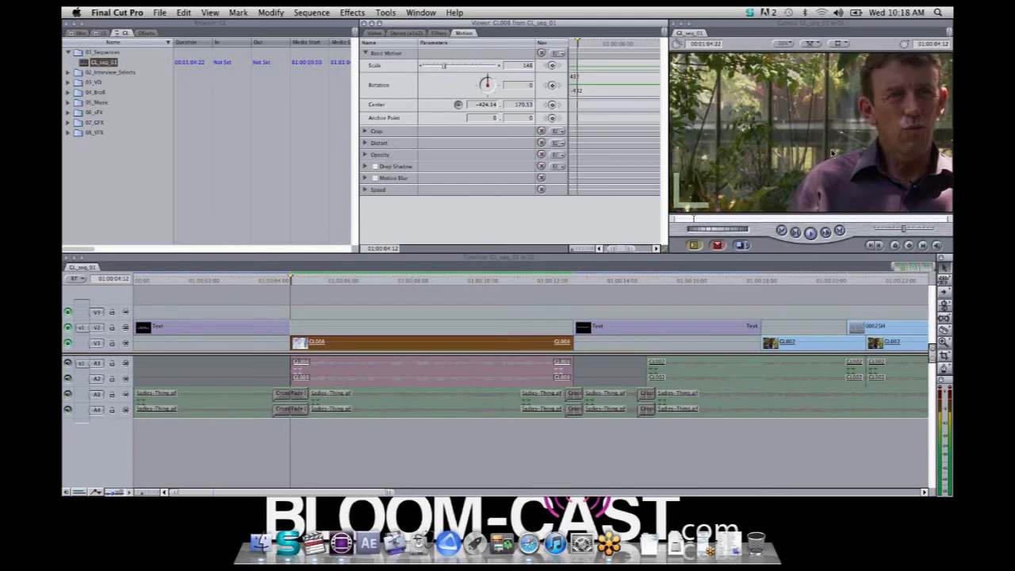
pyautogui.click(751, 149)
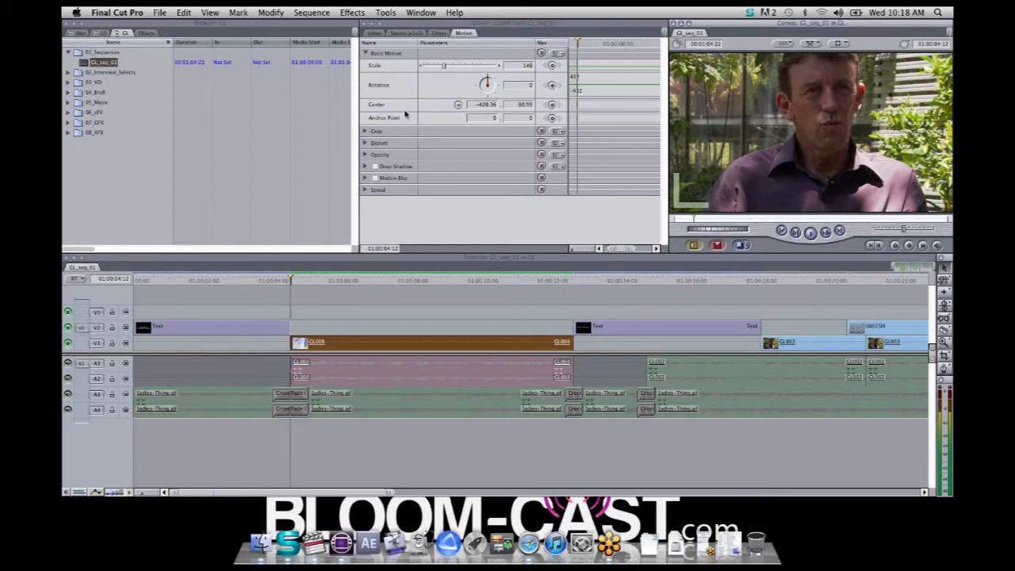
pyautogui.click(458, 106)
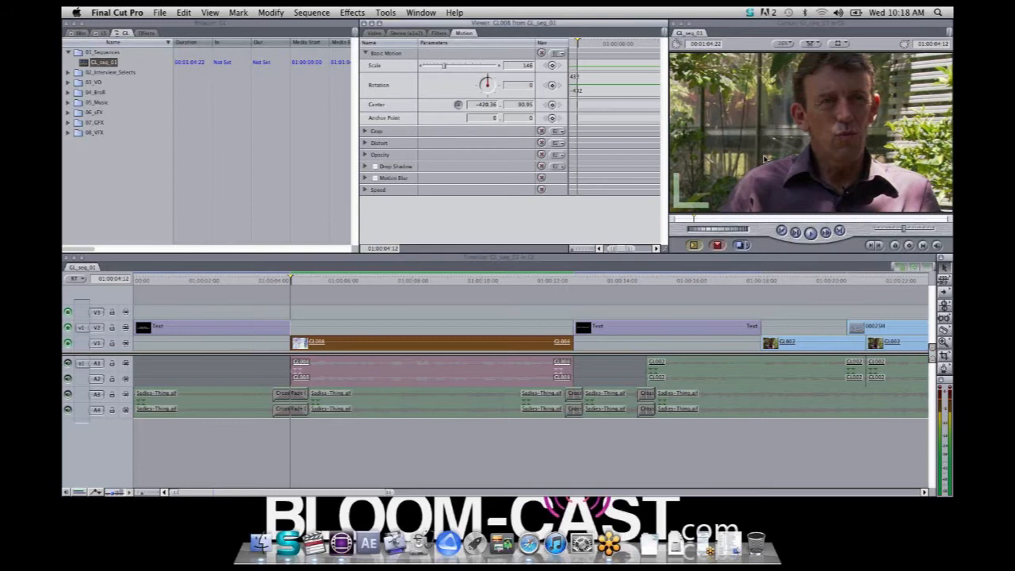
pyautogui.click(753, 197)
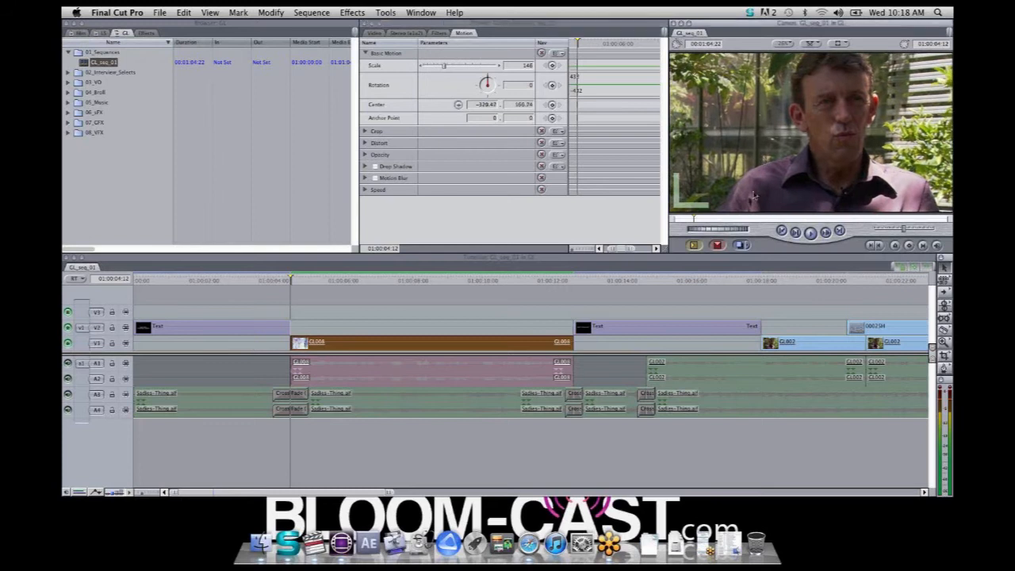
# Open clip 0016RB on track V3 in the Viewer and show its video filter settings
pyautogui.click(451, 282)
pyautogui.moveTo(460, 281); pyautogui.dragTo(797, 377)
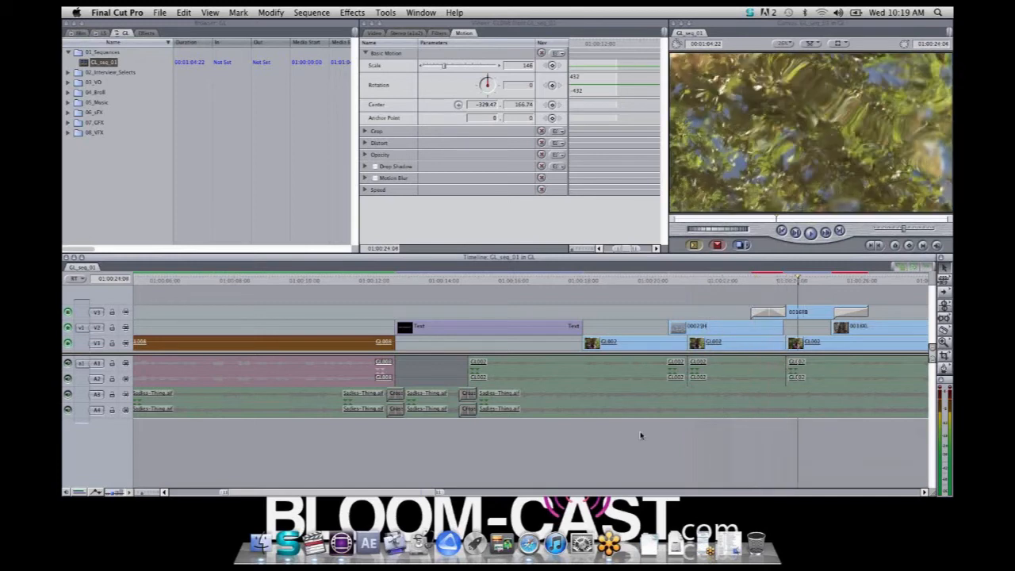
pyautogui.moveTo(149, 493); pyautogui.dragTo(141, 495)
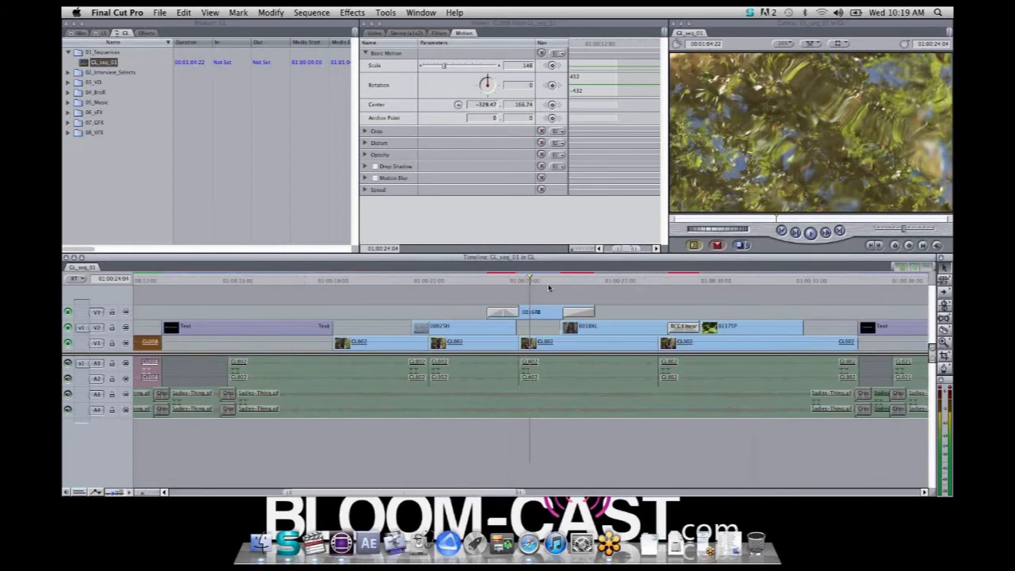
pyautogui.click(540, 315)
pyautogui.doubleClick(539, 315)
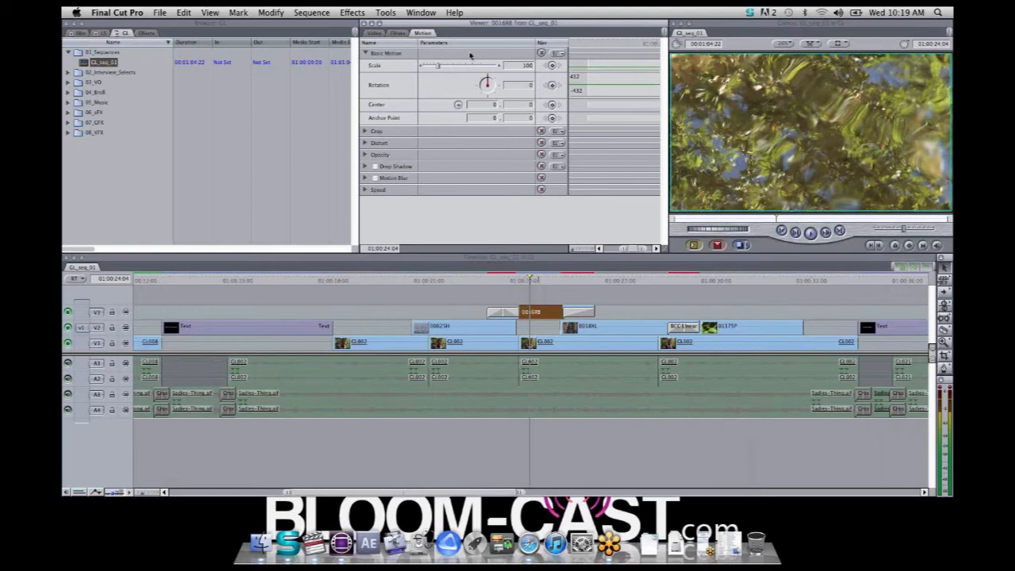
pyautogui.click(399, 34)
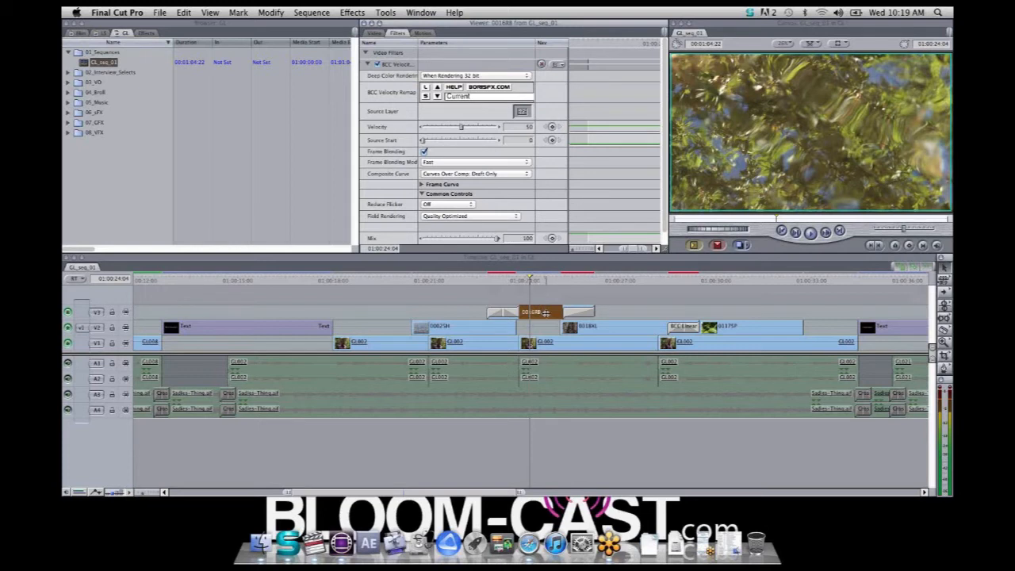
# Scrub from clip 0016RB to the BCC Linear transition on track V2 and step through the transition to the plant shot
pyautogui.click(546, 281)
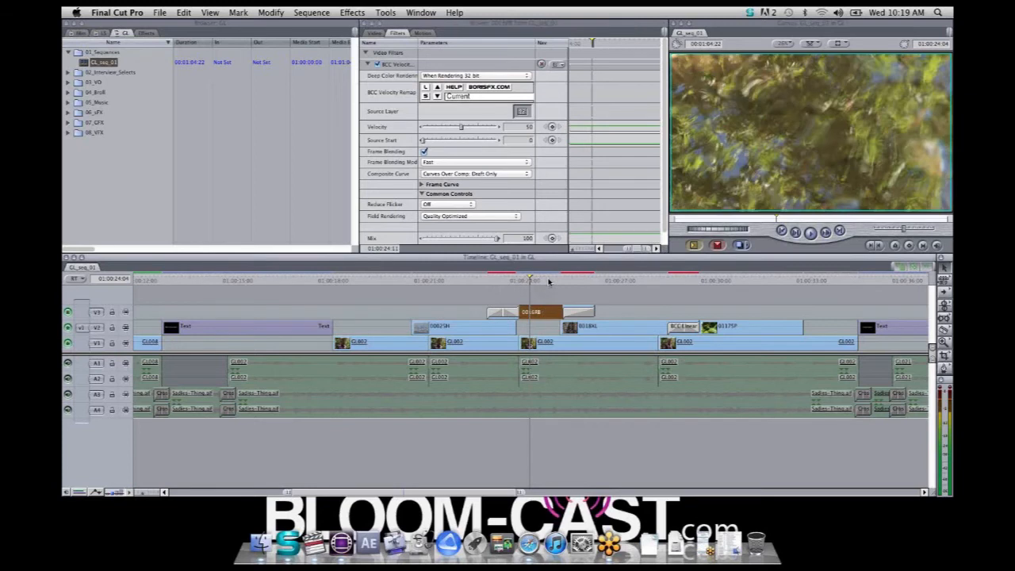
pyautogui.moveTo(545, 280); pyautogui.dragTo(682, 293)
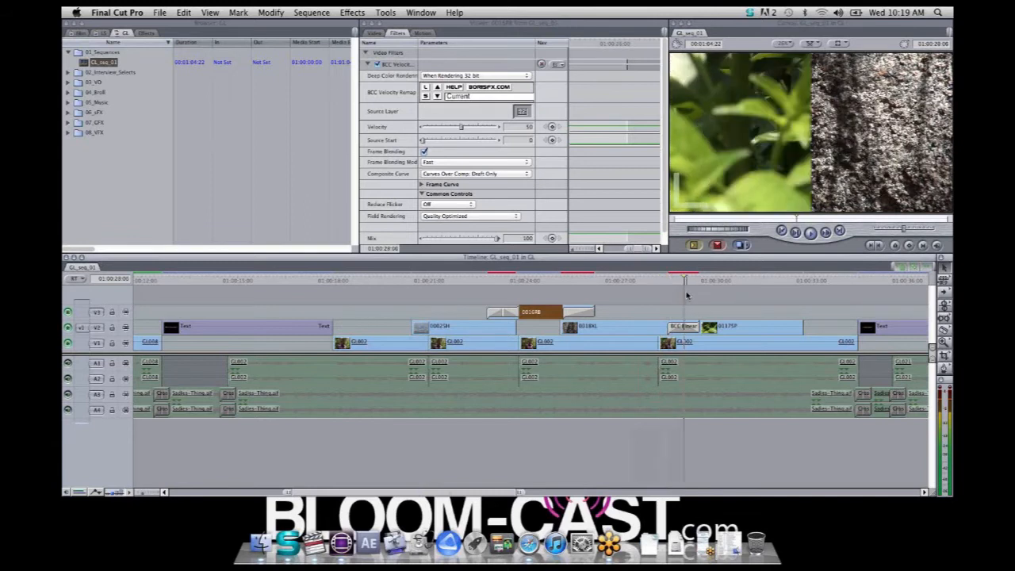
pyautogui.press('Right')
pyautogui.press('Right')
pyautogui.press('Right')
pyautogui.press('Right')
pyautogui.press('Right')
pyautogui.press('Right')
pyautogui.press('Right')
pyautogui.press('Right')
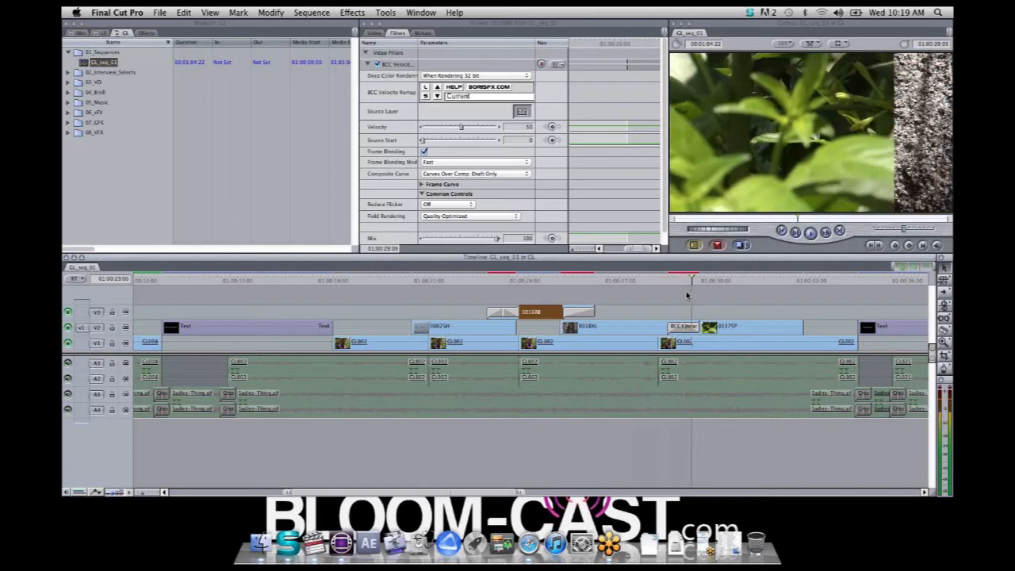
pyautogui.press('Right')
pyautogui.press('Right')
pyautogui.press('Right')
pyautogui.press('Right')
pyautogui.press('Right')
pyautogui.press('Right')
pyautogui.press('Right')
pyautogui.press('Right')
pyautogui.press('Right')
pyautogui.press('Right')
pyautogui.press('Right')
pyautogui.press('Right')
pyautogui.press('Right')
pyautogui.press('Right')
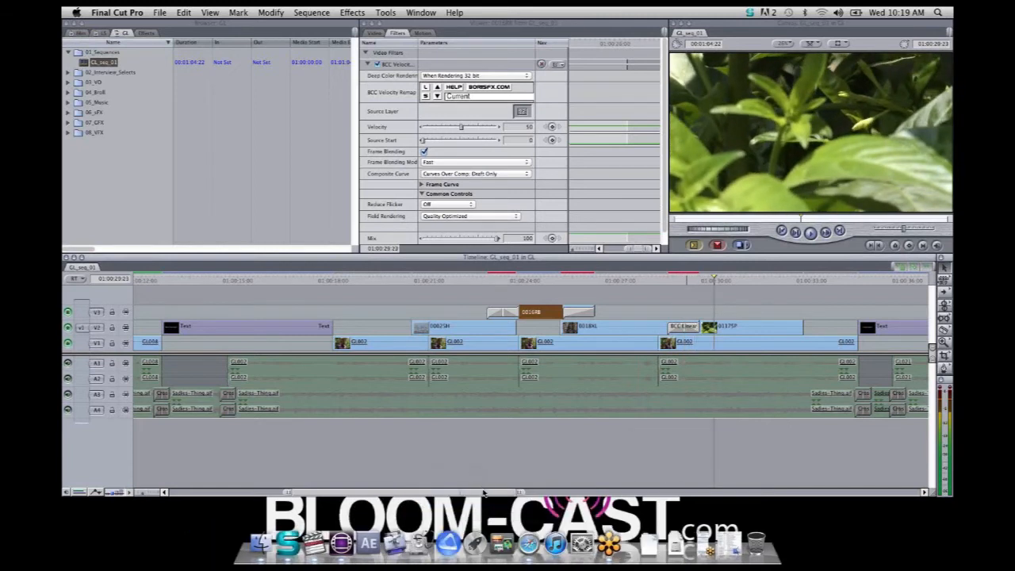
# Scrub to the BCC Lens transition on track V2 after the third title and step through it to the water shot
pyautogui.moveTo(490, 493); pyautogui.dragTo(632, 513)
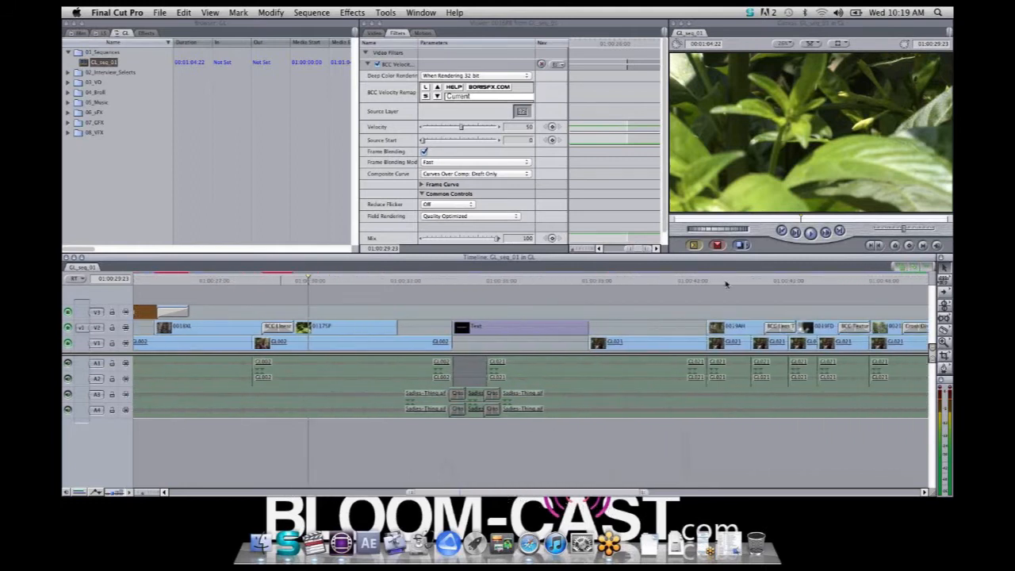
pyautogui.moveTo(702, 282); pyautogui.dragTo(781, 295)
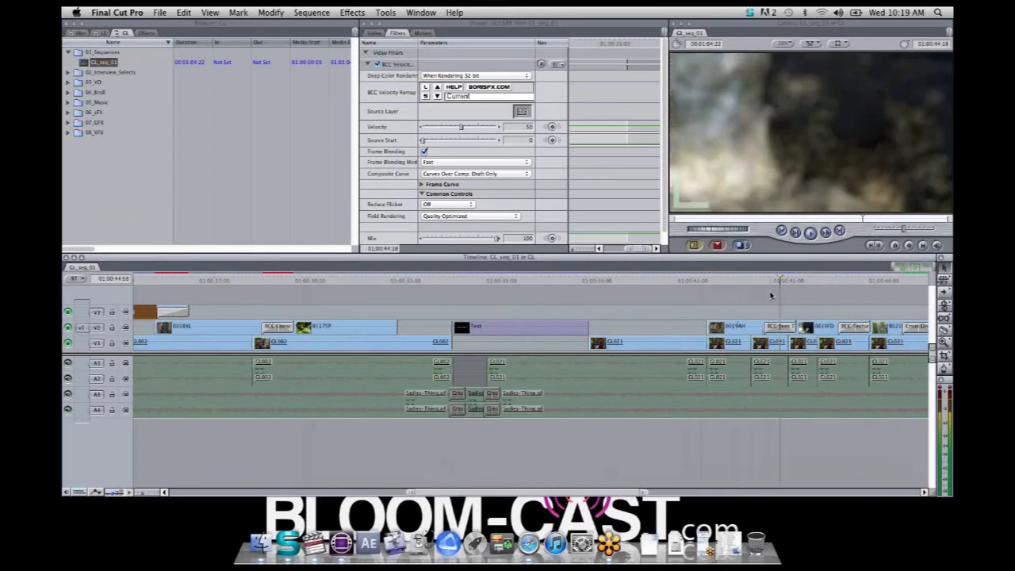
pyautogui.press('Right')
pyautogui.press('Right')
pyautogui.press('Right')
pyautogui.press('Right')
pyautogui.press('Right')
pyautogui.press('Right')
pyautogui.press('Right')
pyautogui.press('Right')
pyautogui.press('Right')
pyautogui.press('Right')
pyautogui.press('Right')
pyautogui.press('Right')
pyautogui.press('Right')
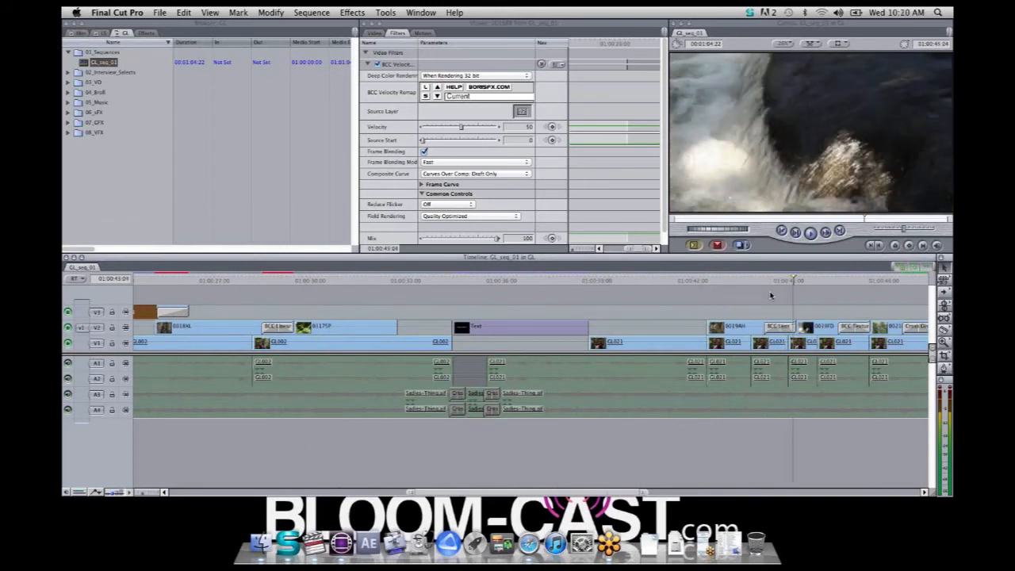
pyautogui.press('Right')
pyautogui.press('Right')
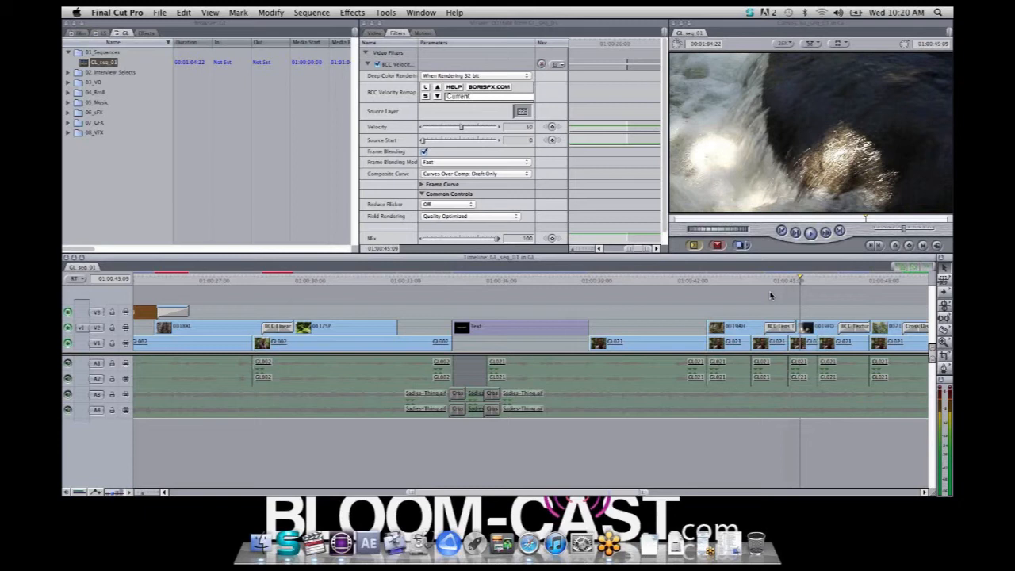
# Play the remaining V2 transitions through to the interview clip, fit the whole sequence in the timeline and return to its start
pyautogui.click(834, 282)
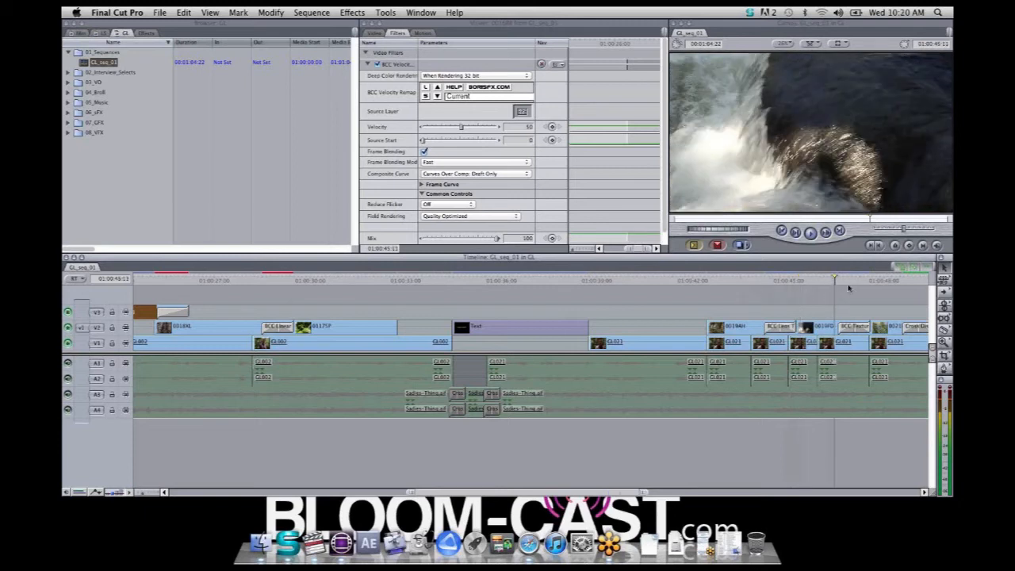
pyautogui.press('space')
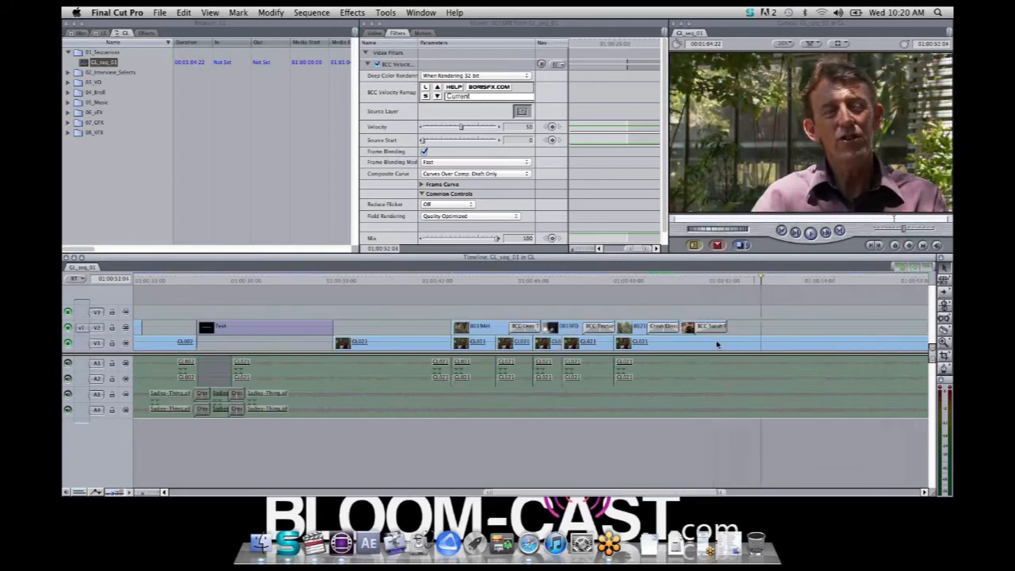
pyautogui.moveTo(486, 495); pyautogui.dragTo(228, 479)
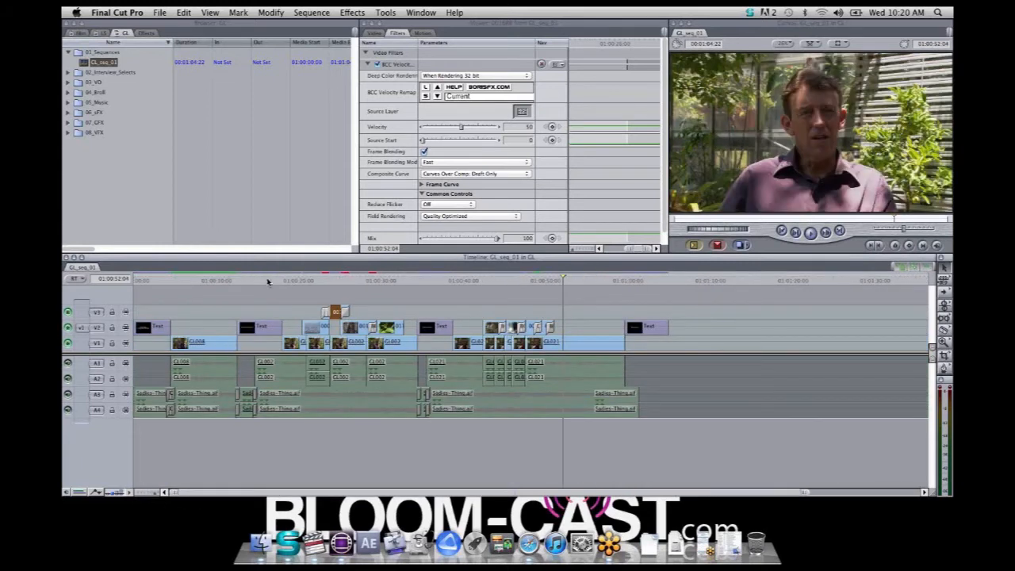
pyautogui.press('Home')
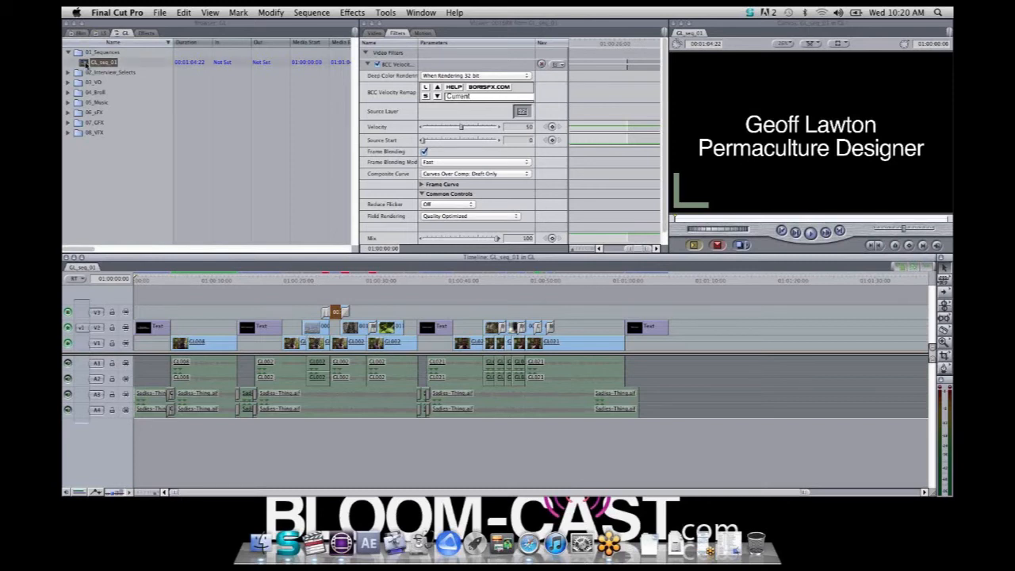
# Start an Avid AAF export of GL_seq_01 via Boris AAF Transfer, saving GL_seq_01.aaf in webinar_Avid_Projects/AAF_incoming/23976
pyautogui.click(97, 63)
pyautogui.click(160, 13)
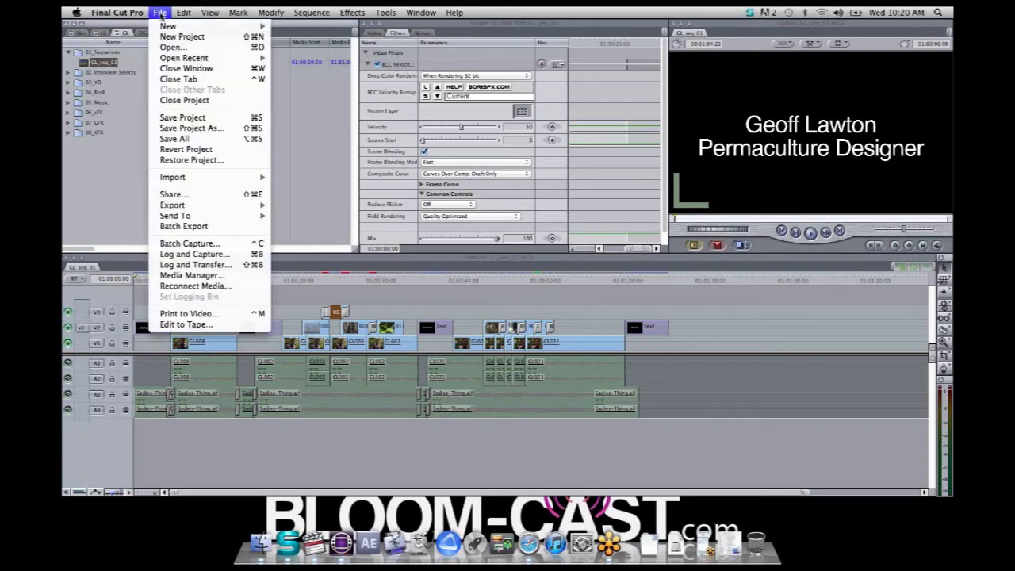
pyautogui.moveTo(227, 207)
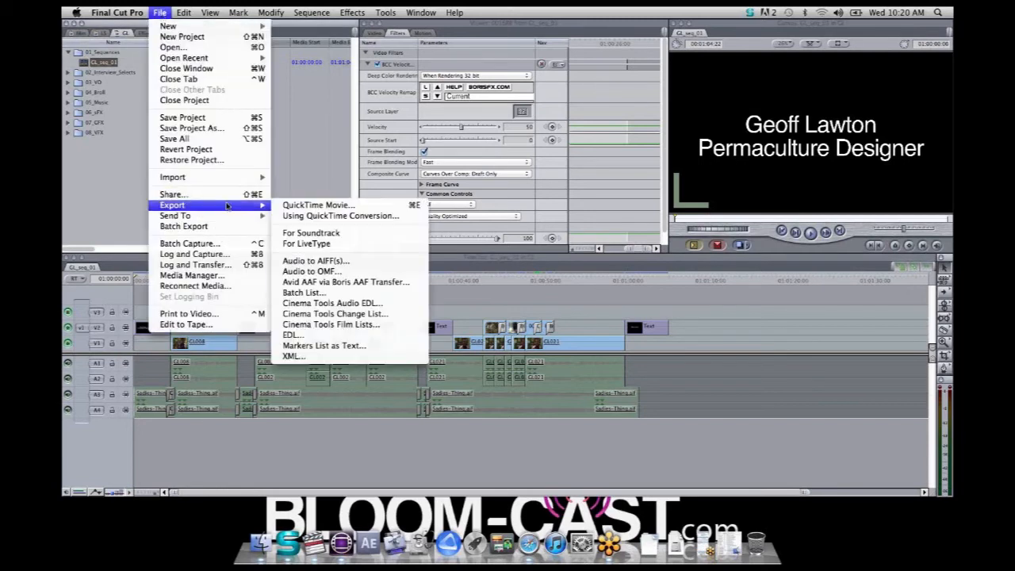
pyautogui.click(362, 284)
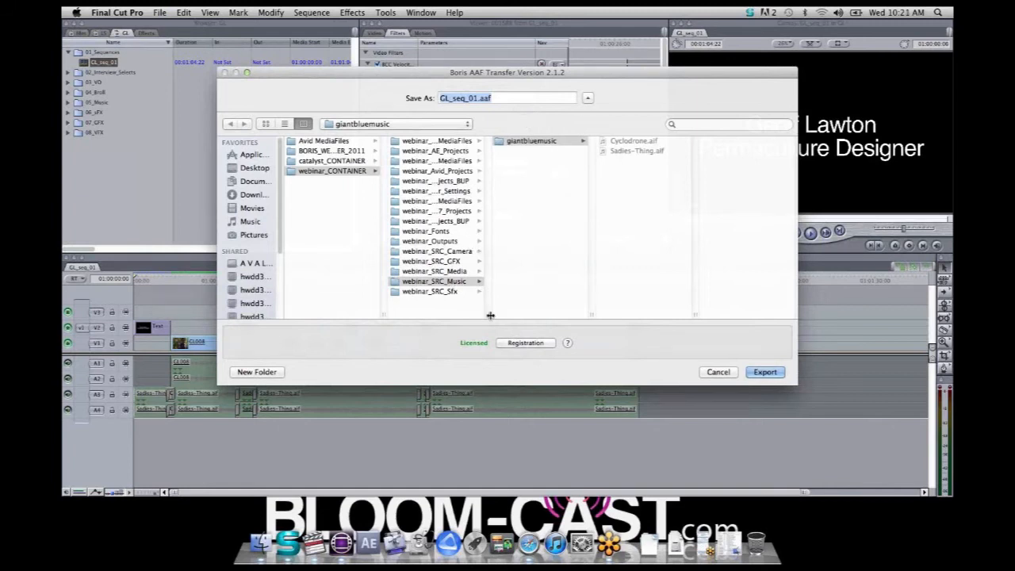
pyautogui.moveTo(488, 315); pyautogui.dragTo(532, 315)
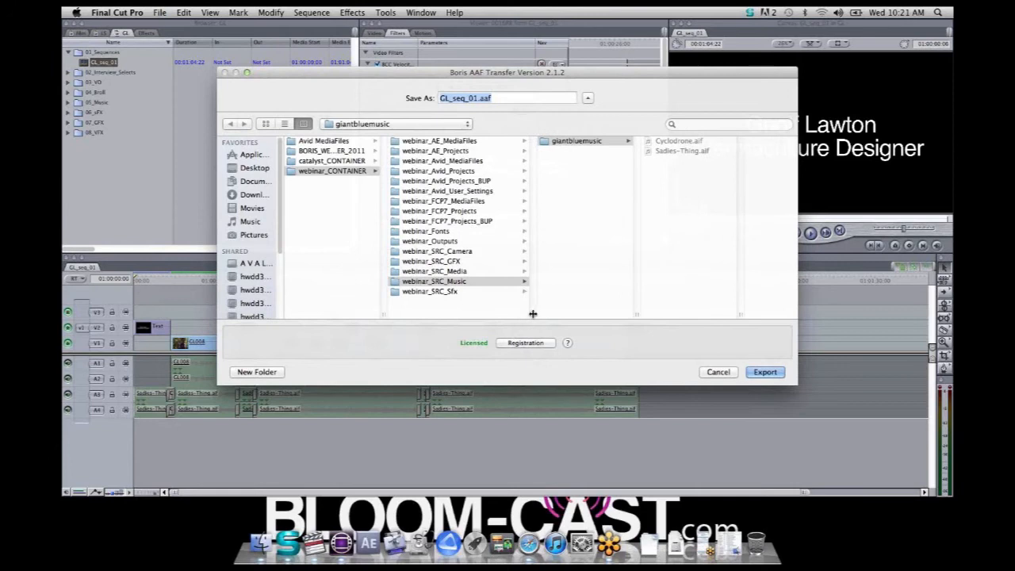
pyautogui.click(466, 172)
pyautogui.click(574, 161)
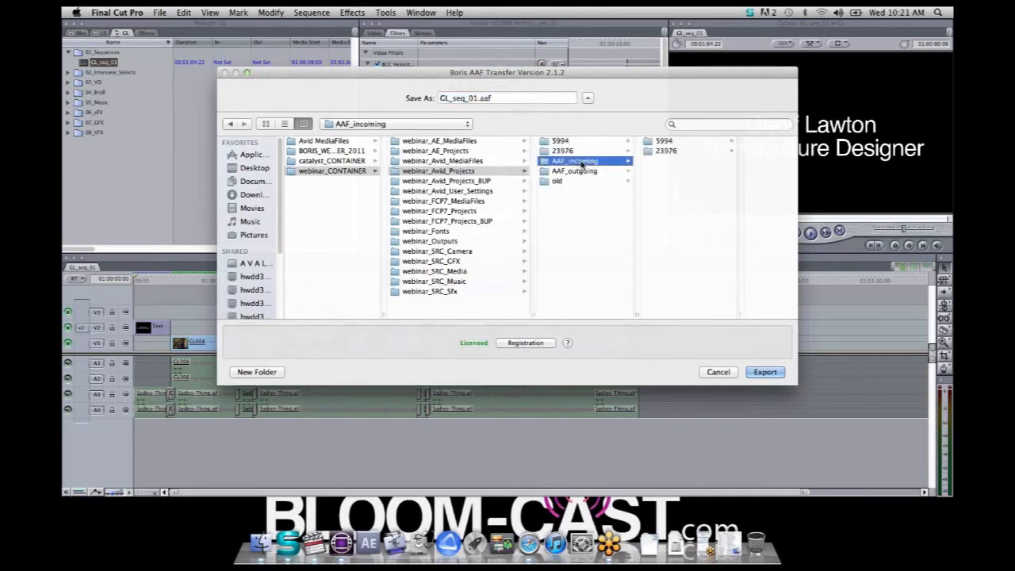
pyautogui.click(667, 152)
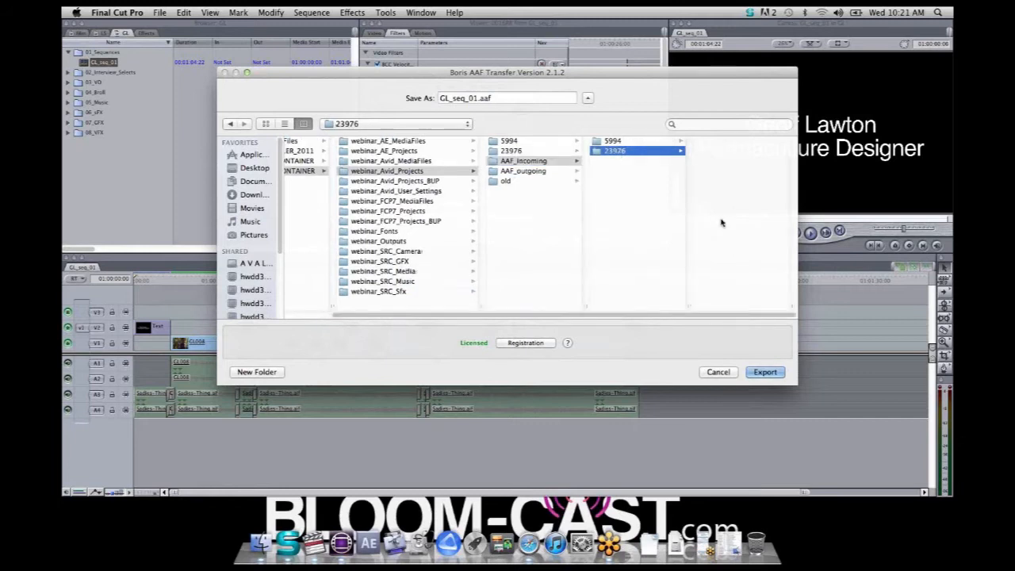
pyautogui.click(761, 372)
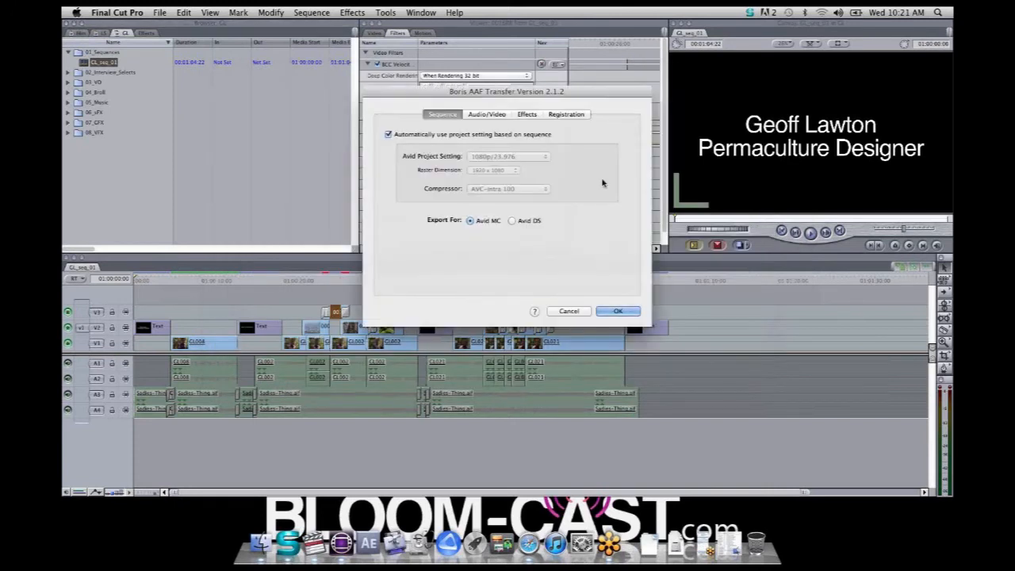
# Turn off the automatic sequence-based project setting to examine the compressor choices, and turn it back on
pyautogui.moveTo(591, 91); pyautogui.dragTo(591, 51)
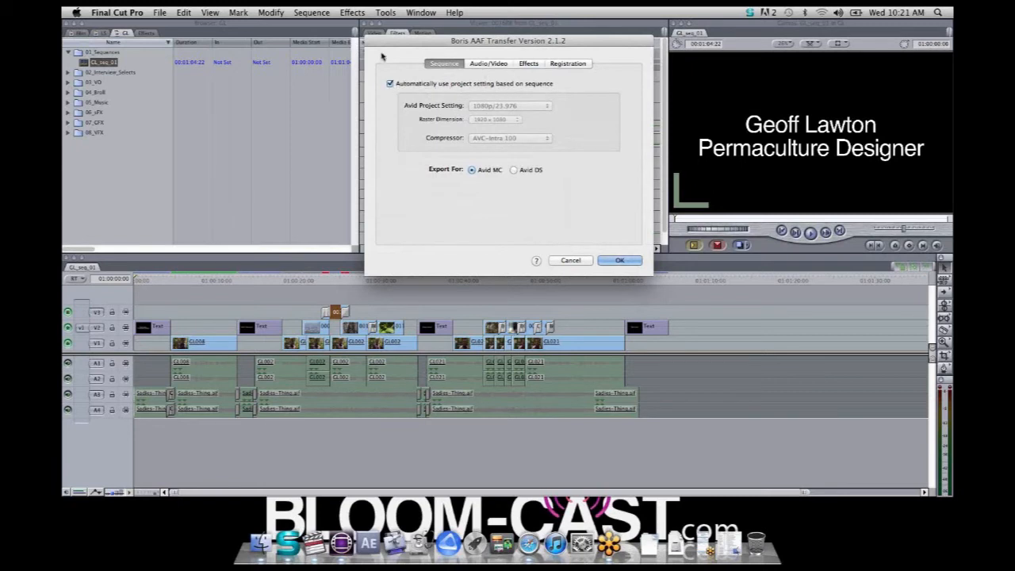
pyautogui.click(389, 84)
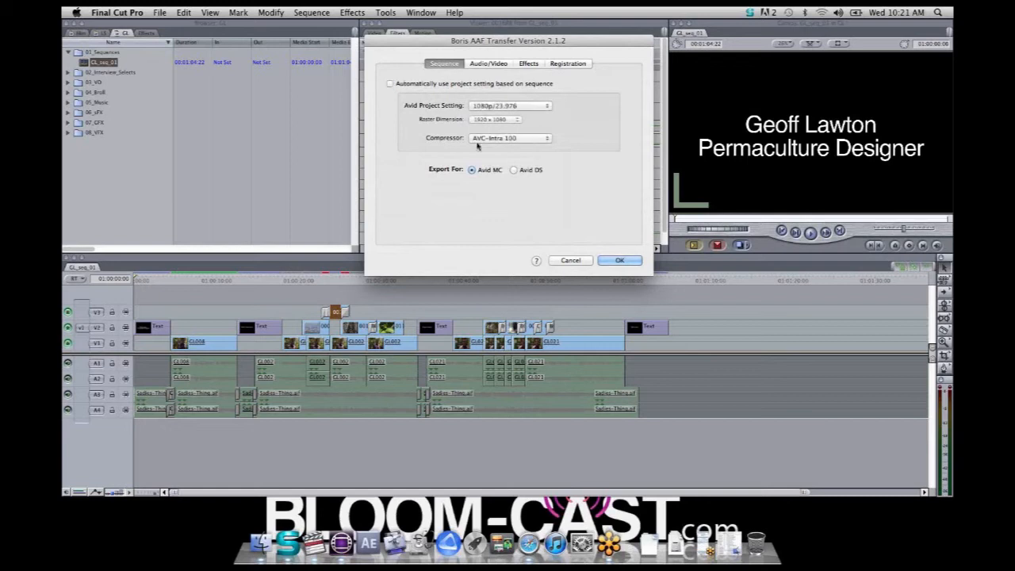
pyautogui.click(520, 139)
pyautogui.click(596, 143)
pyautogui.click(390, 84)
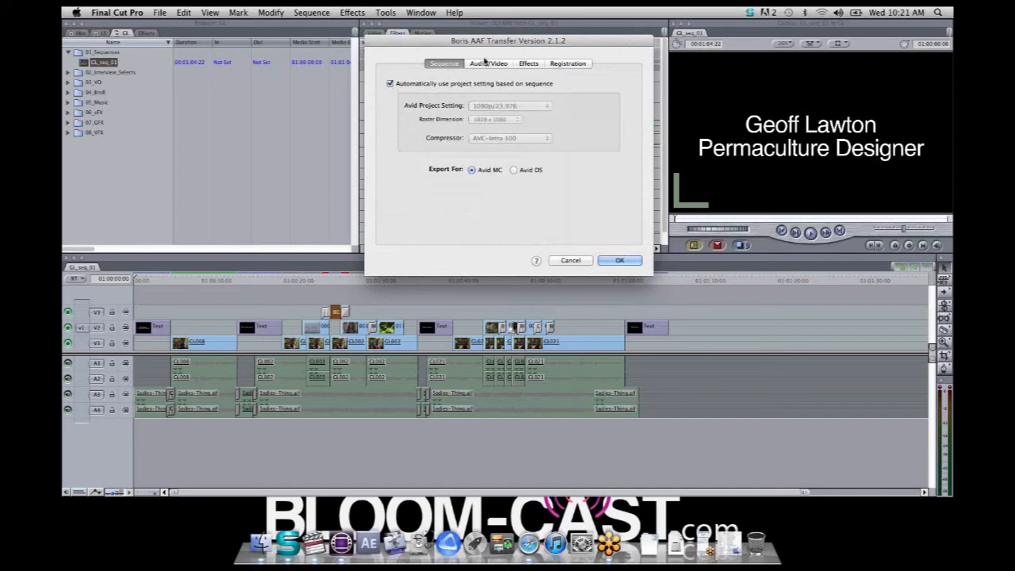
# Review the Audio/Video and Effects transfer options and run the AAF export for Avid MC
pyautogui.click(490, 64)
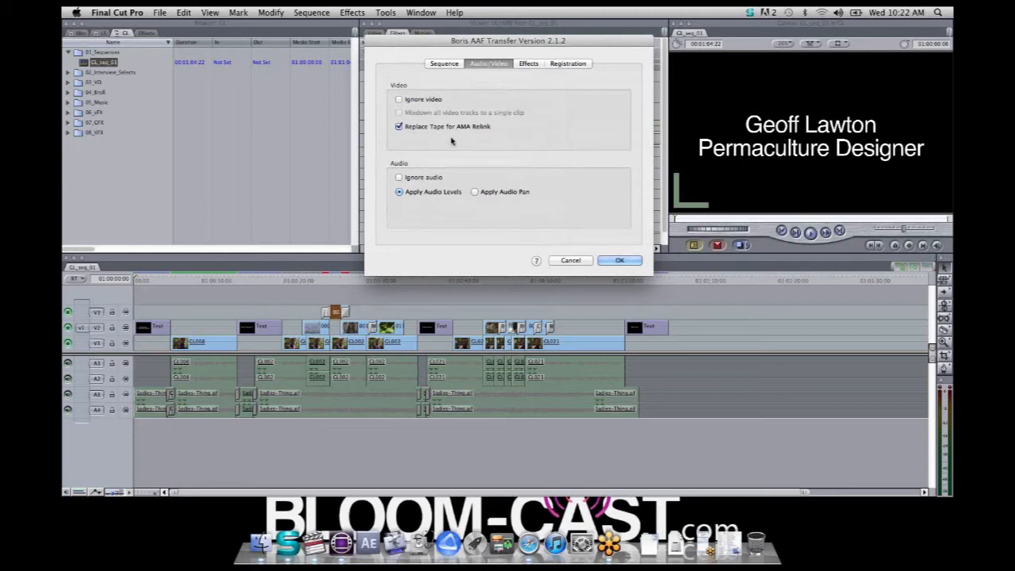
pyautogui.click(528, 65)
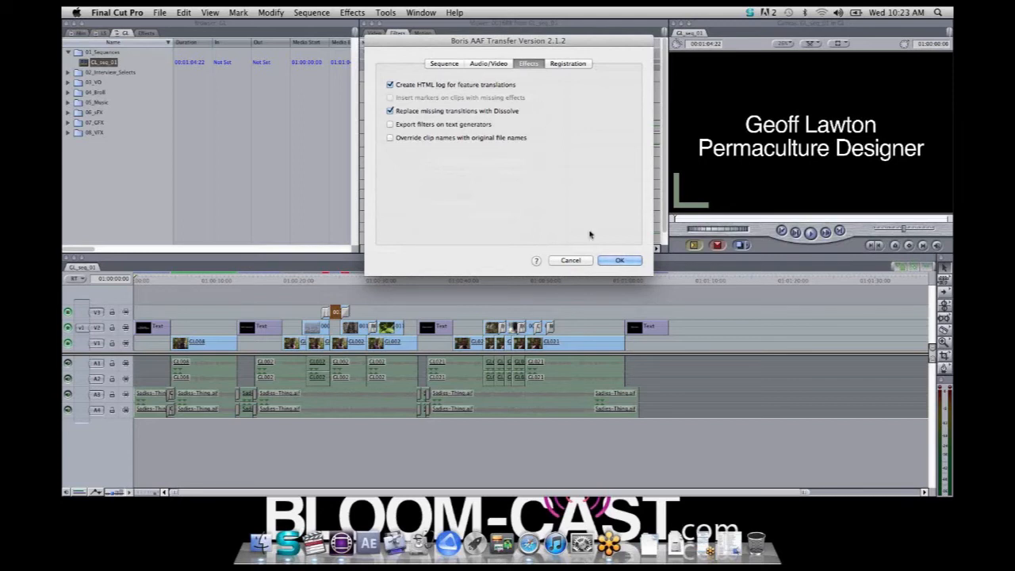
pyautogui.click(621, 261)
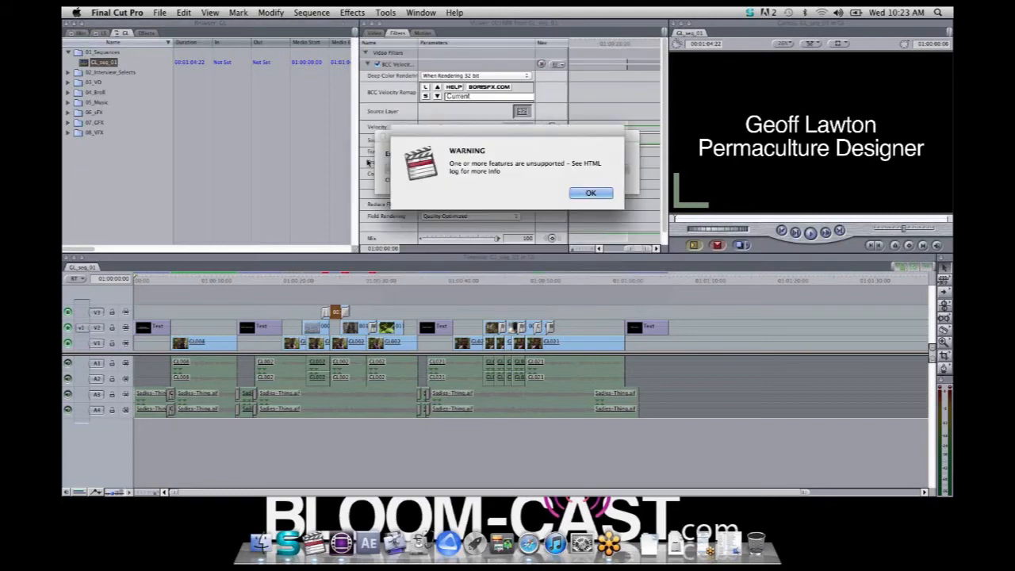
pyautogui.click(591, 194)
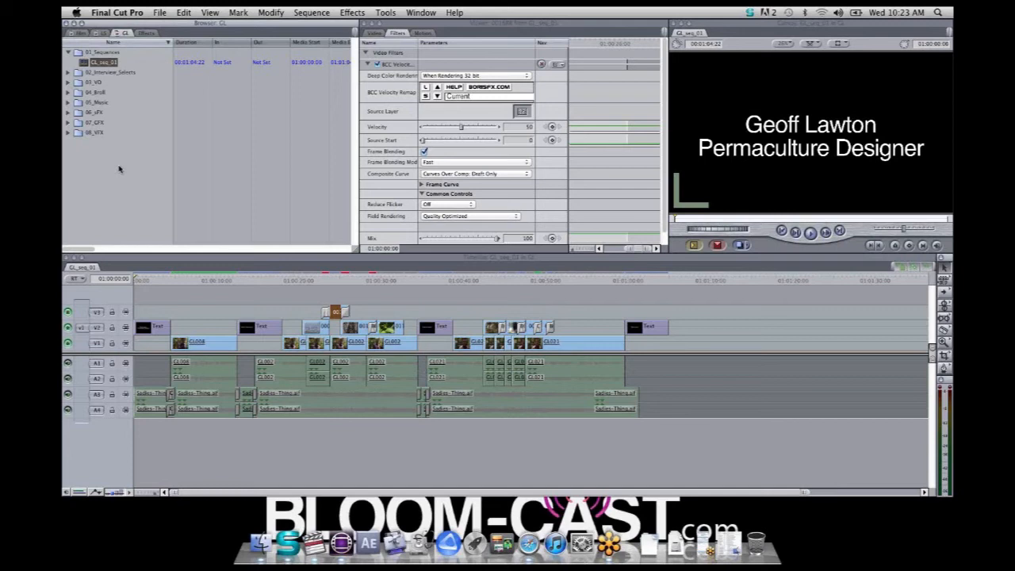
# Switch to Avid Media Composer, create an external project named boris_FX at 1080p/23.976 and open it
pyautogui.press('super+h')
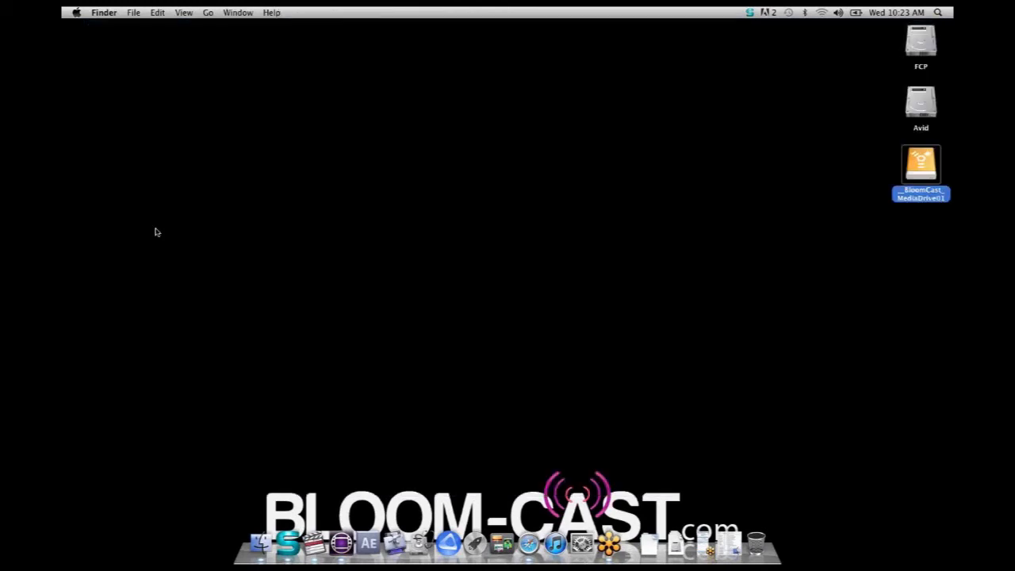
pyautogui.click(344, 538)
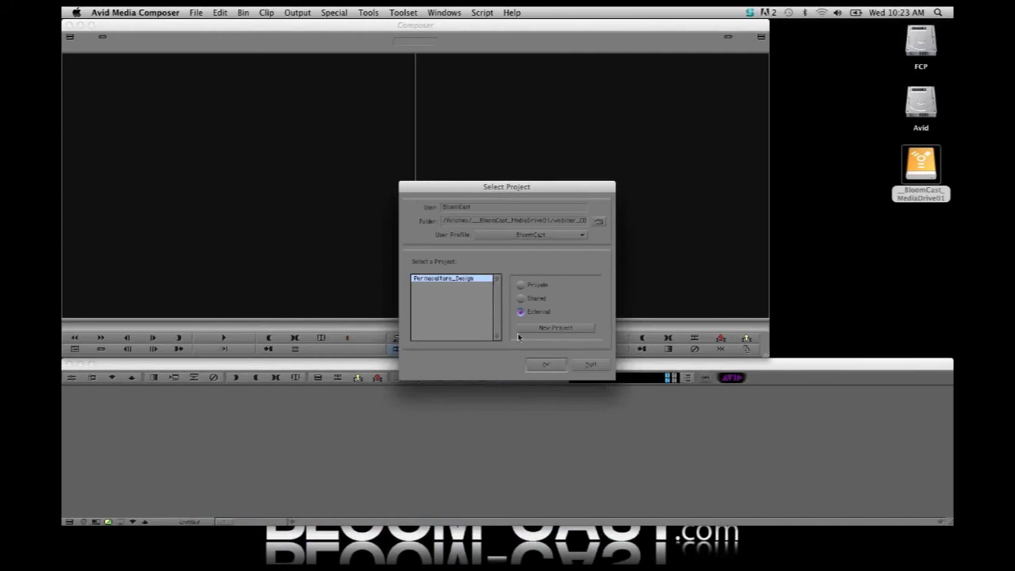
pyautogui.click(566, 328)
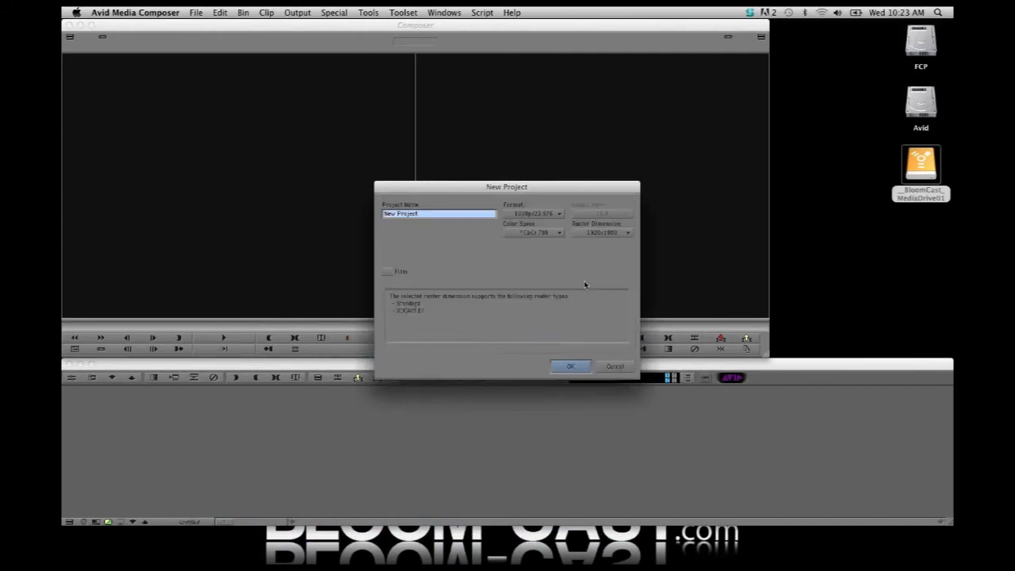
pyautogui.write('boris_FX')
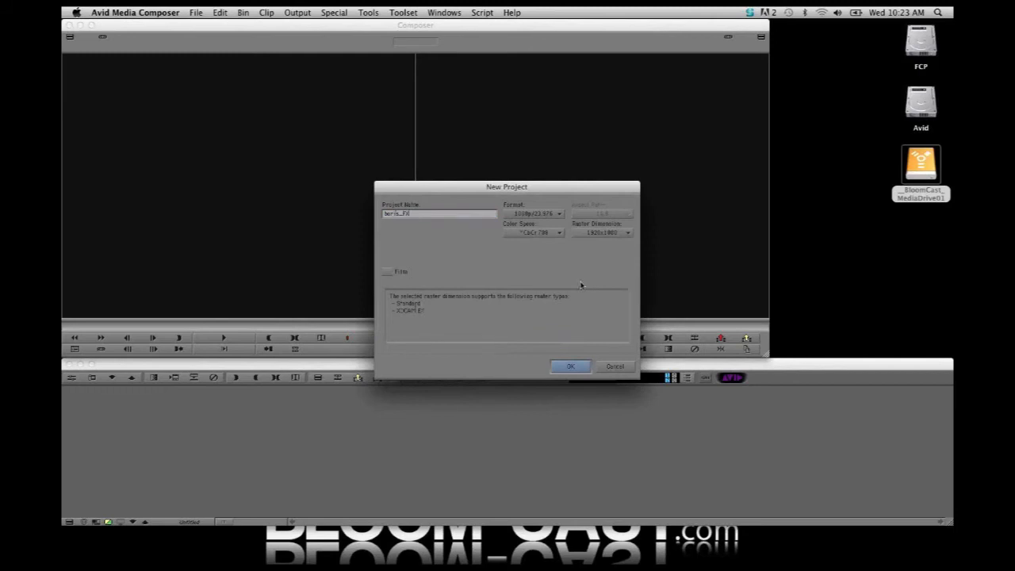
pyautogui.click(570, 366)
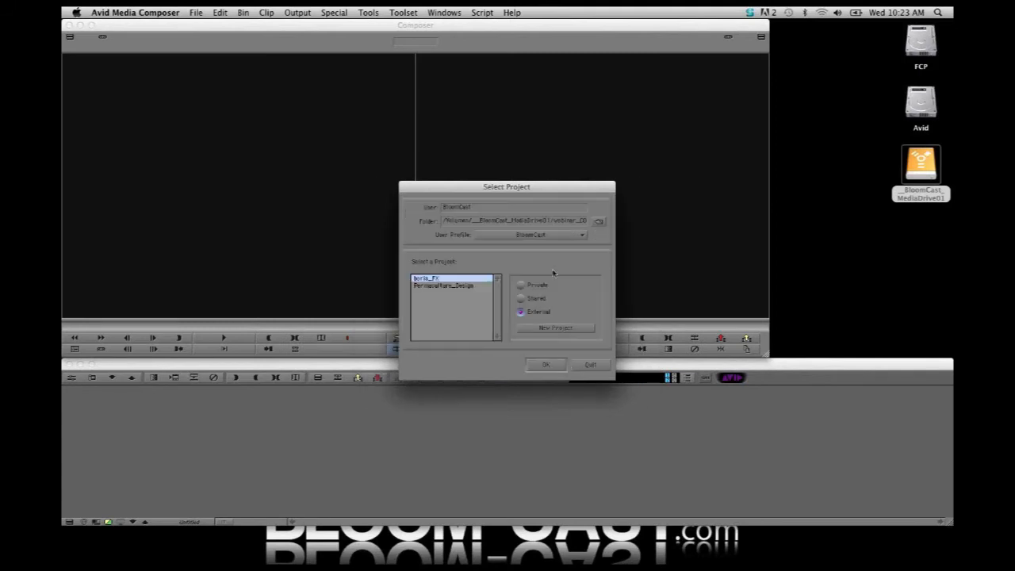
pyautogui.click(546, 365)
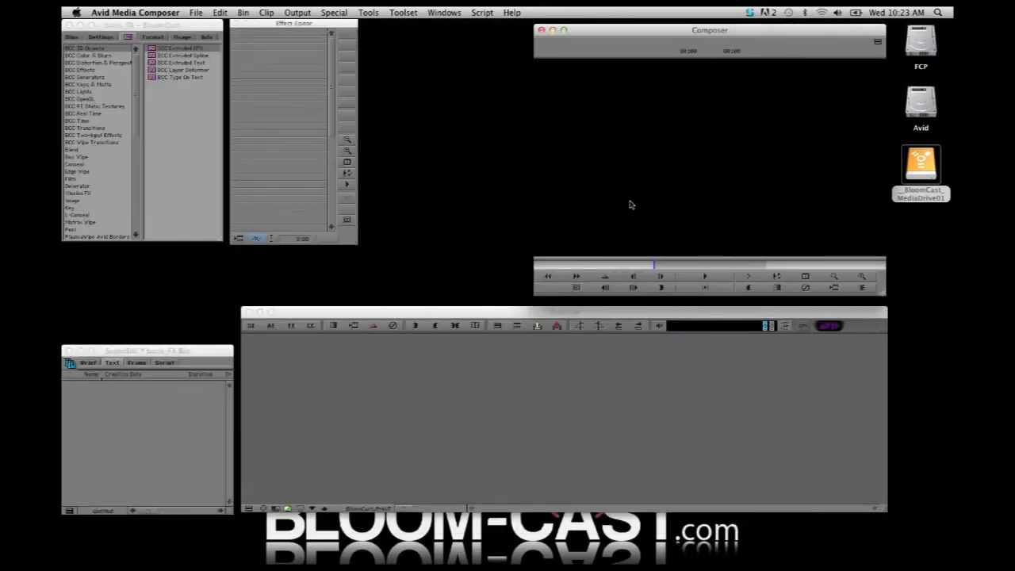
# Set the workspace to Source/Record Editing and make the empty boris_FX Bin active
pyautogui.click(250, 329)
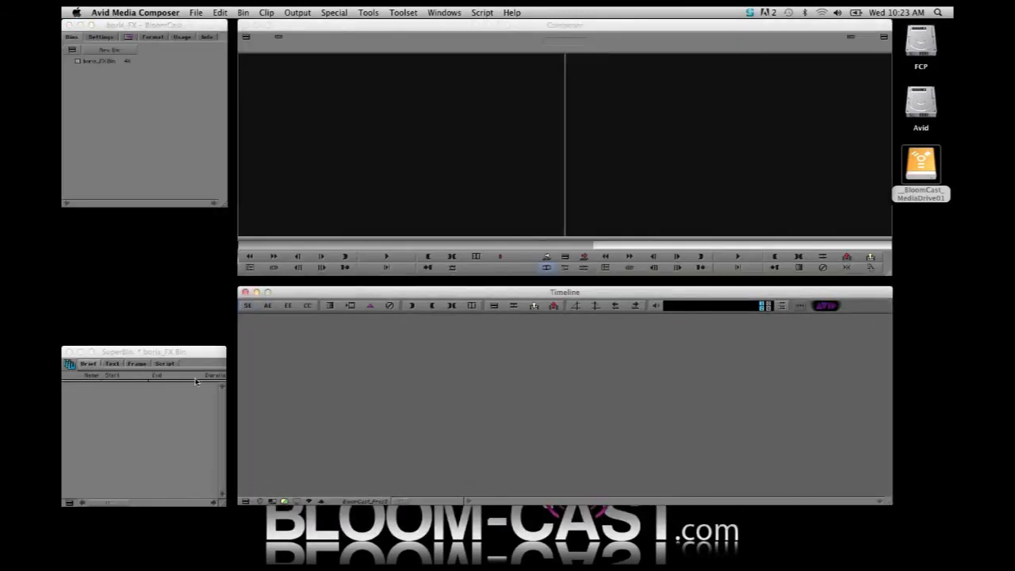
pyautogui.click(157, 406)
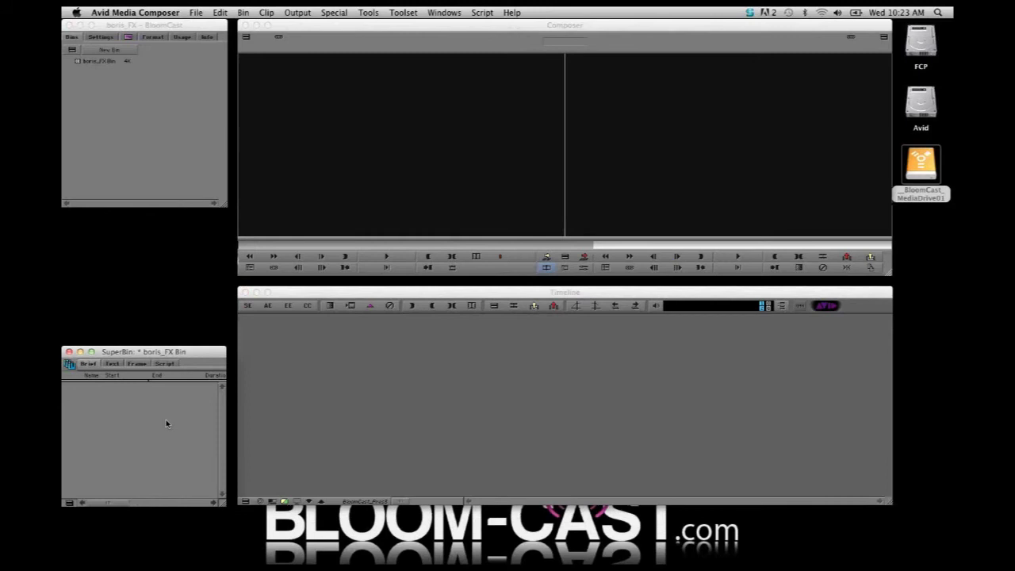
# Import GL_seq_01.aaf into the boris_FX Bin from webinar_Avid_Projects, AAF_incoming, 23976
pyautogui.click(192, 13)
pyautogui.click(233, 182)
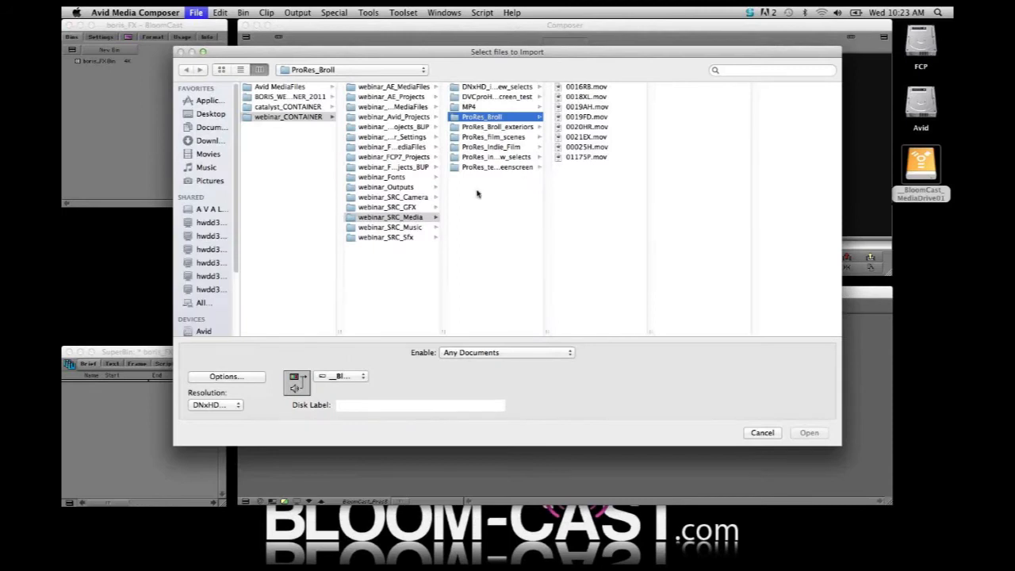
pyautogui.moveTo(445, 333); pyautogui.dragTo(501, 335)
pyautogui.click(420, 119)
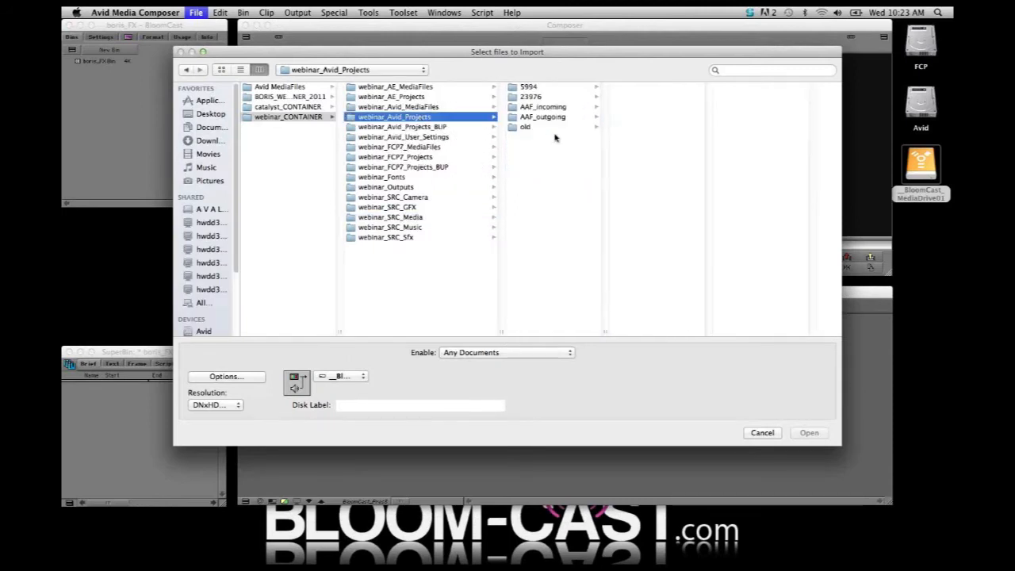
pyautogui.click(558, 108)
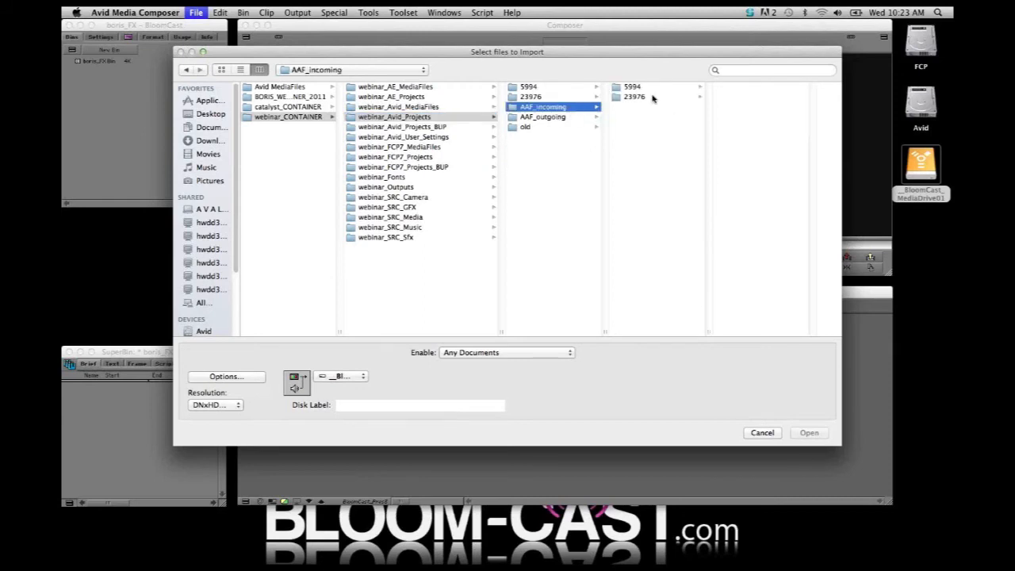
pyautogui.click(652, 97)
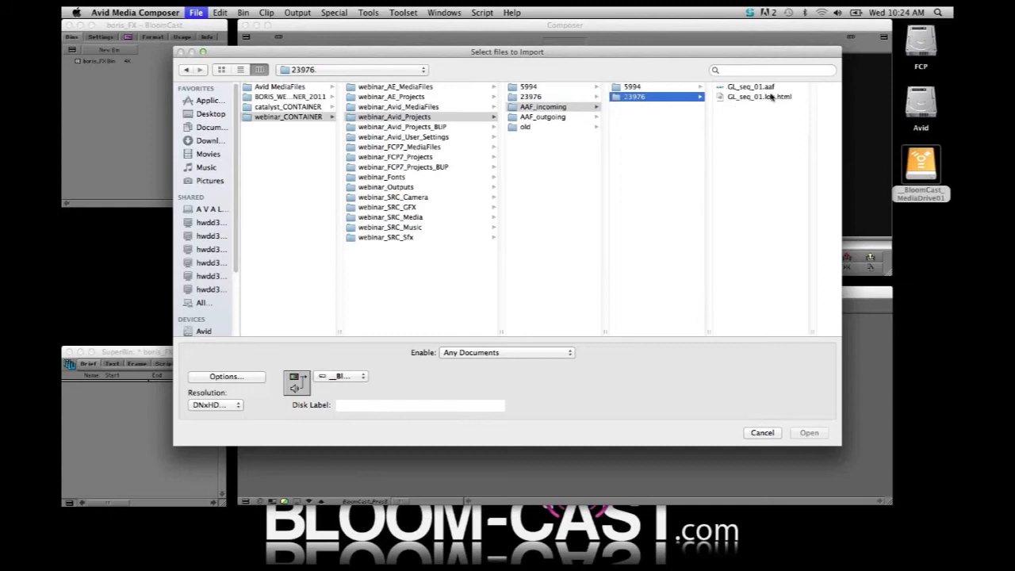
pyautogui.click(753, 87)
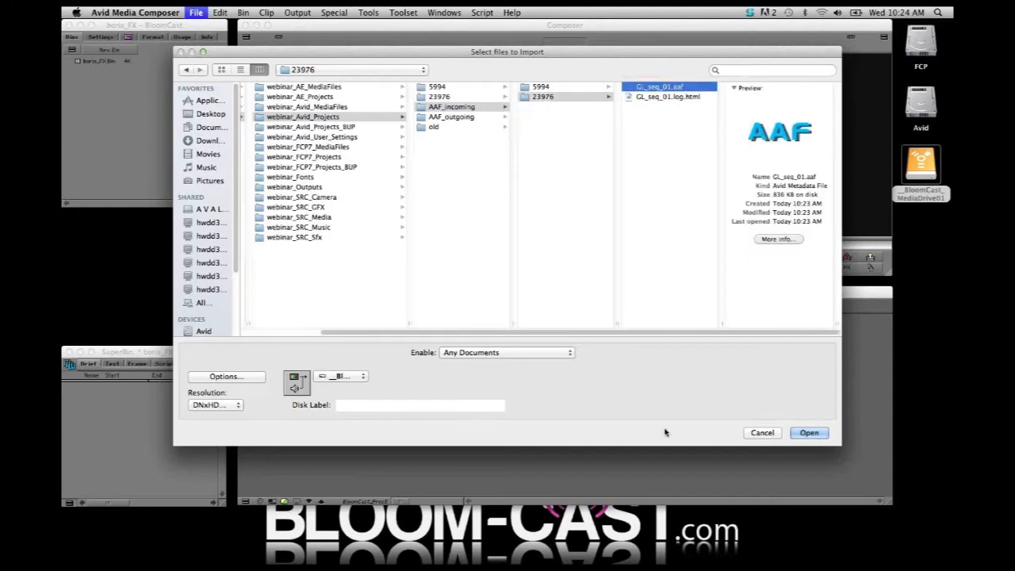
pyautogui.click(807, 433)
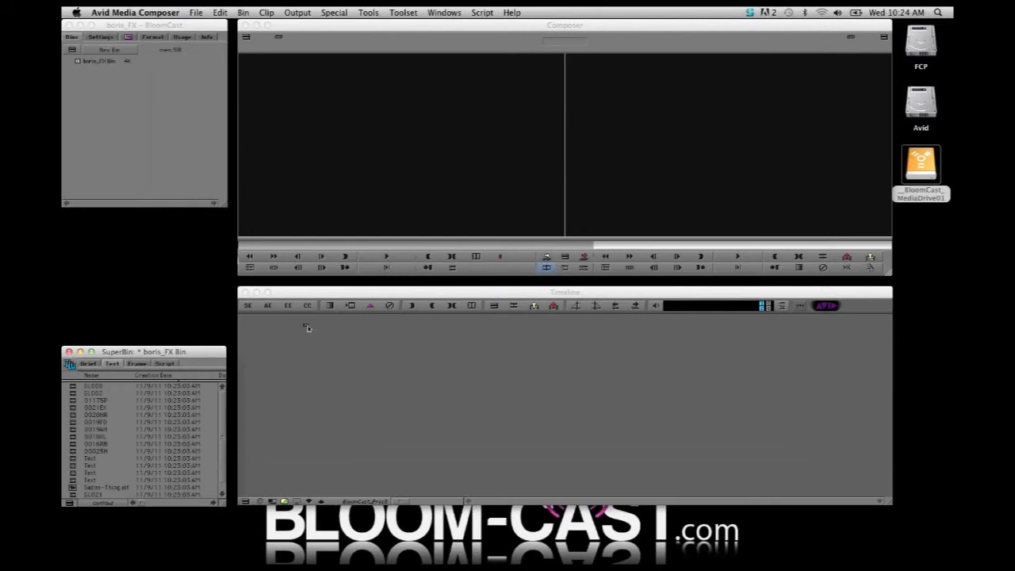
# Enlarge the boris_FX Bin window and load the imported GL_seq_01 sequence into the timeline
pyautogui.moveTo(158, 355); pyautogui.dragTo(159, 292)
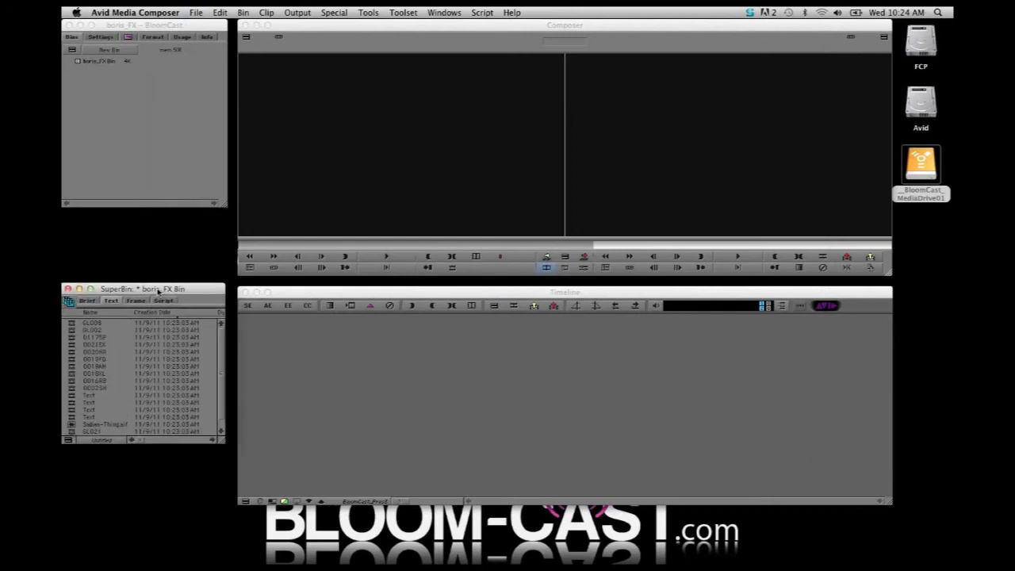
pyautogui.moveTo(219, 441); pyautogui.dragTo(219, 512)
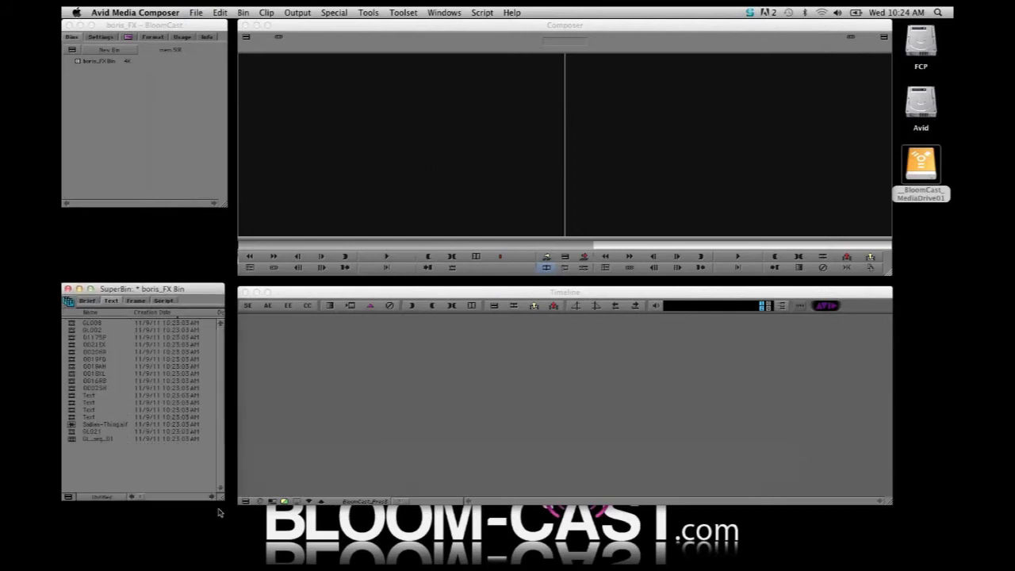
pyautogui.doubleClick(72, 440)
pyautogui.click(576, 315)
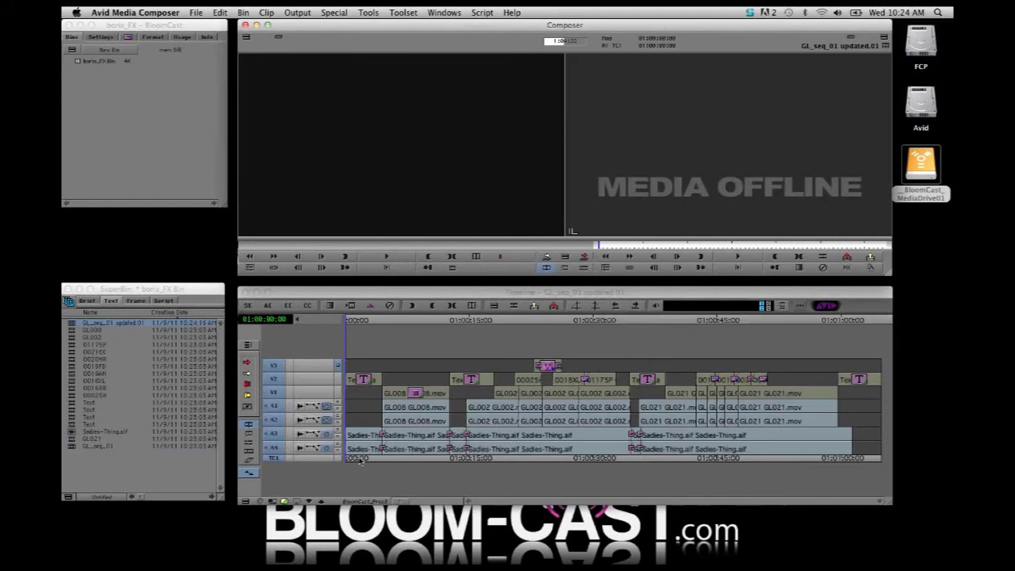
pyautogui.moveTo(361, 461)
pyautogui.mouseDown()
pyautogui.moveTo(834, 473)
pyautogui.moveTo(429, 433)
pyautogui.moveTo(365, 441)
pyautogui.mouseUp()
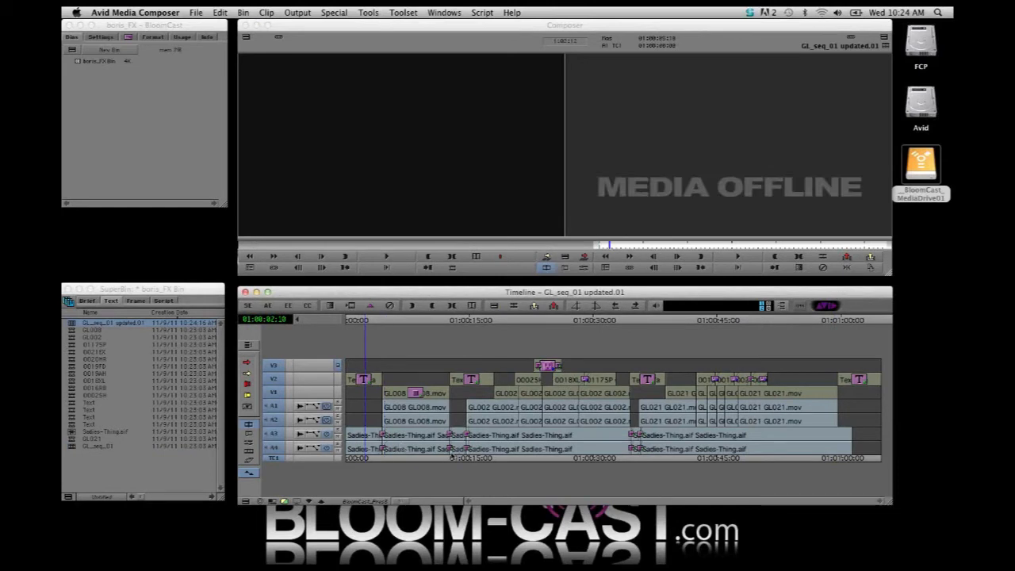
# Look through the clips imported with the sequence in the boris_FX Bin, one after another
pyautogui.click(93, 471)
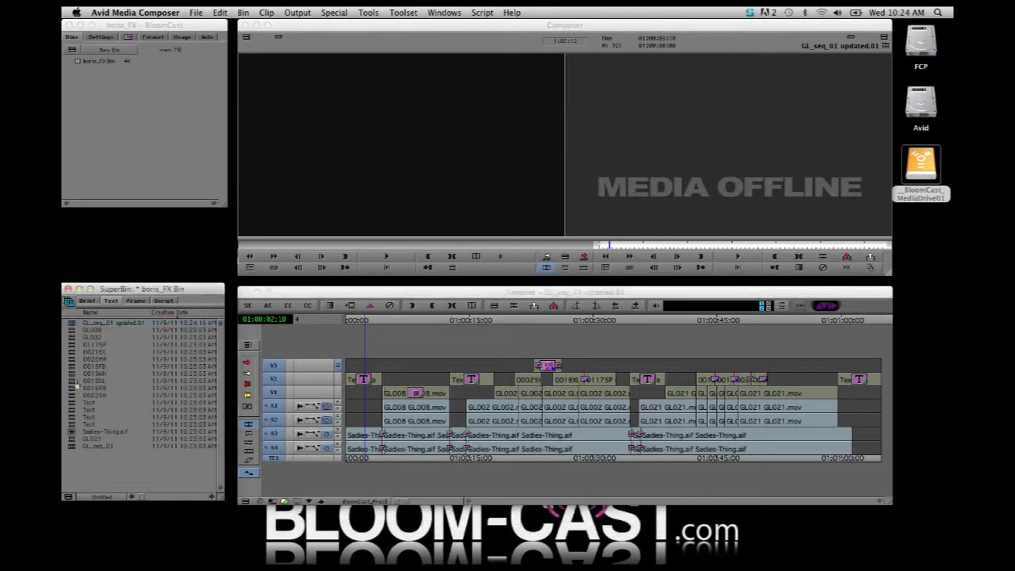
pyautogui.click(73, 339)
pyautogui.click(72, 345)
pyautogui.click(72, 353)
pyautogui.click(73, 360)
pyautogui.click(74, 367)
pyautogui.click(73, 374)
pyautogui.click(72, 382)
pyautogui.click(71, 388)
pyautogui.click(71, 396)
pyautogui.click(72, 403)
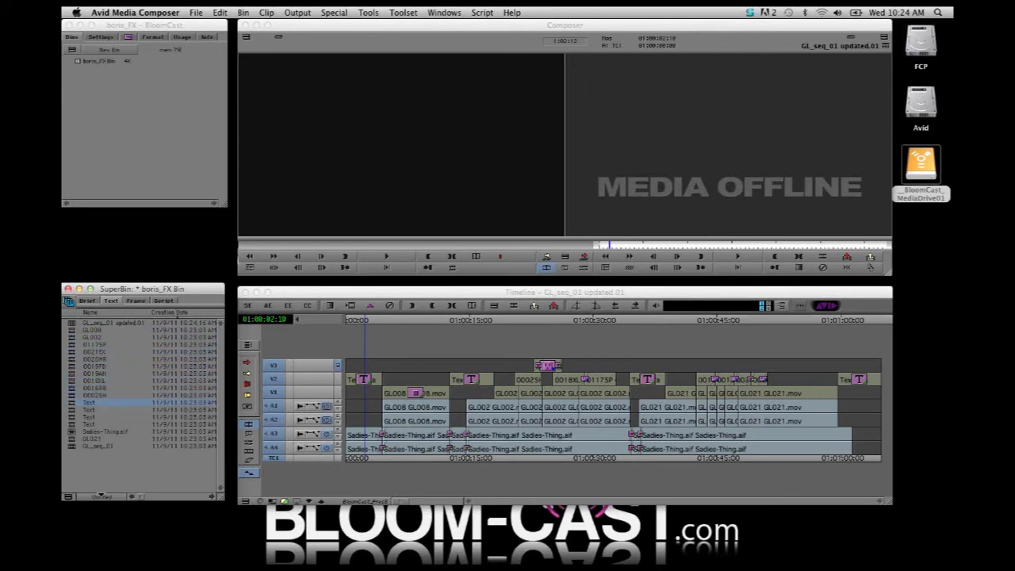
pyautogui.click(107, 483)
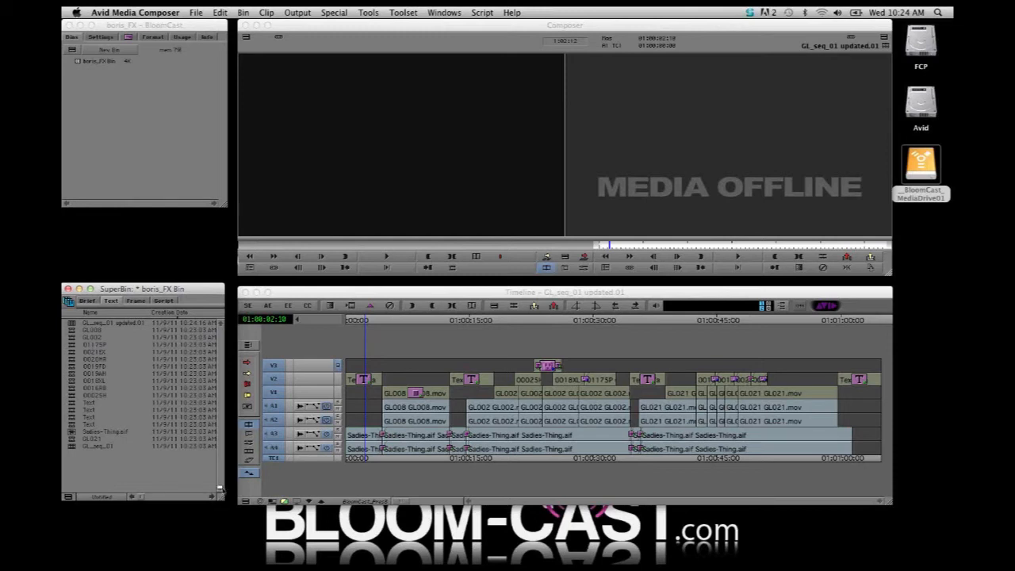
# Resize and lower the boris_FX Bin window, and create a new bin named SEQ
pyautogui.moveTo(223, 466); pyautogui.dragTo(228, 471)
pyautogui.moveTo(204, 294); pyautogui.dragTo(204, 331)
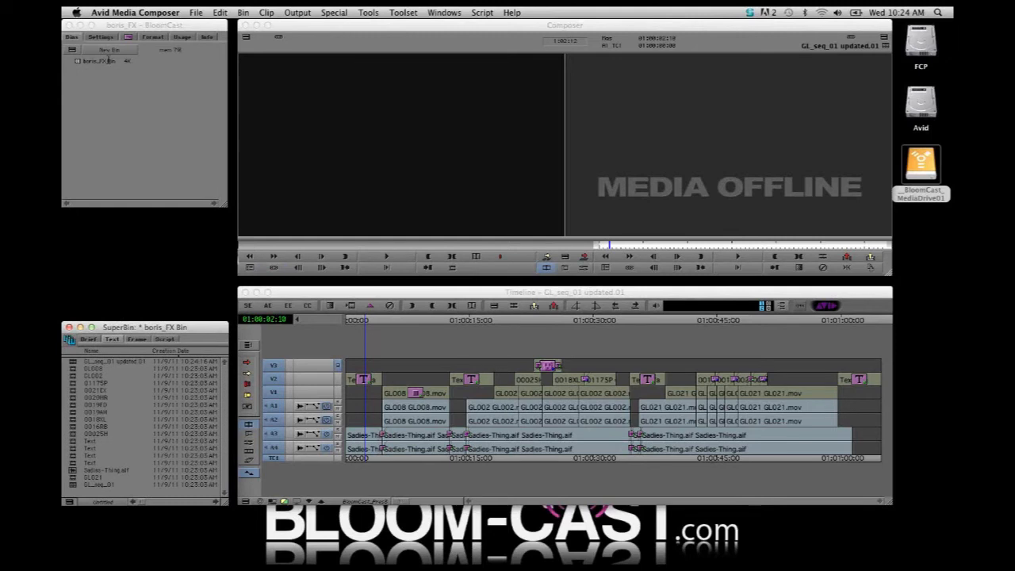
pyautogui.click(109, 51)
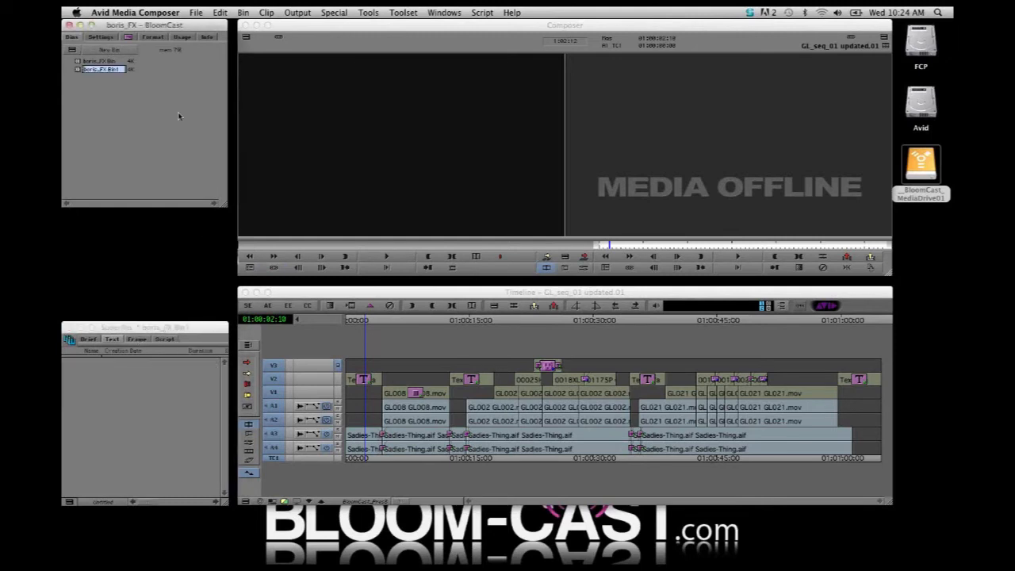
pyautogui.write('B')
pyautogui.write('EQ')
pyautogui.press('Return')
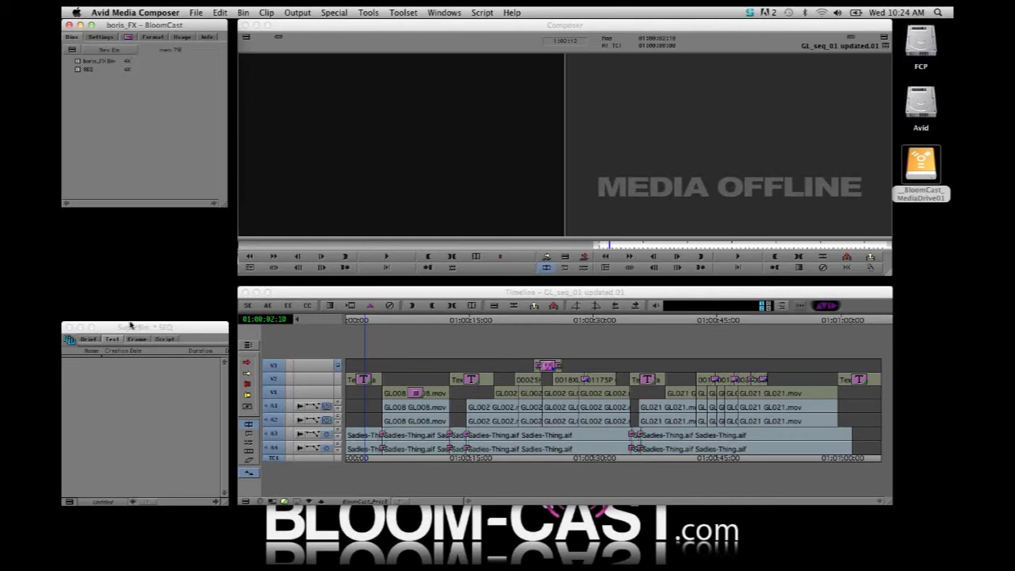
# Open the SEQ bin in its own window above the boris_FX Bin, move GL_seq_01 updated.01 into it and save
pyautogui.doubleClick(84, 69)
pyautogui.moveTo(323, 109); pyautogui.dragTo(157, 225)
pyautogui.moveTo(73, 361); pyautogui.dragTo(118, 272)
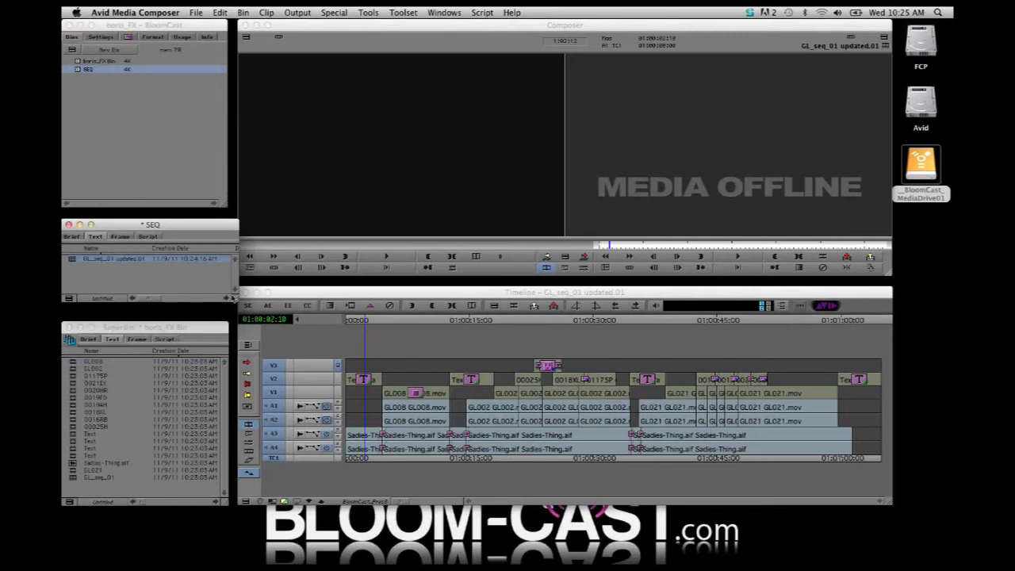
pyautogui.moveTo(232, 298); pyautogui.dragTo(228, 314)
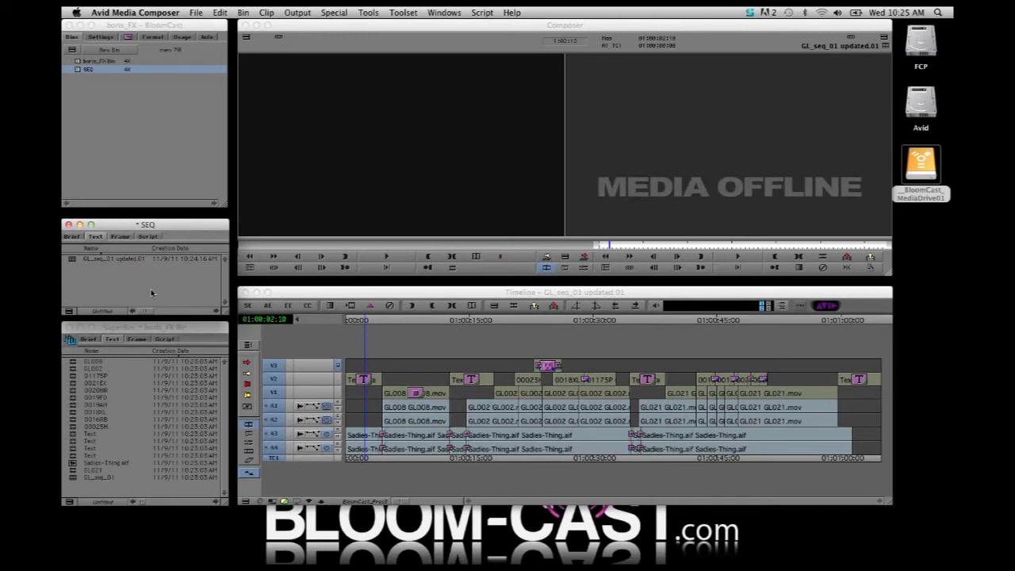
pyautogui.press('super+s')
# Select the first six clips in the boris_FX Bin and look over the clip commands available for them
pyautogui.click(72, 260)
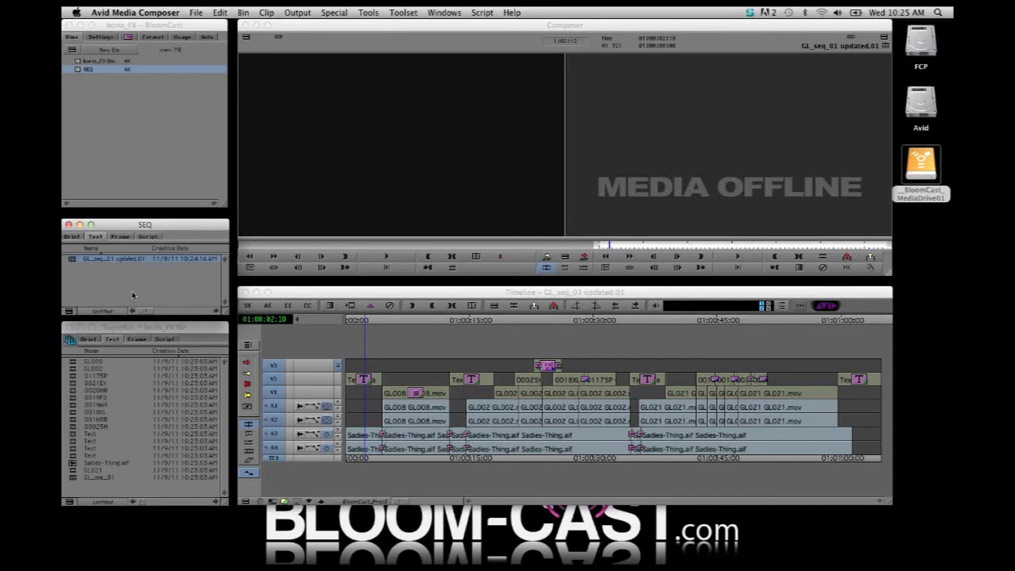
pyautogui.click(76, 363)
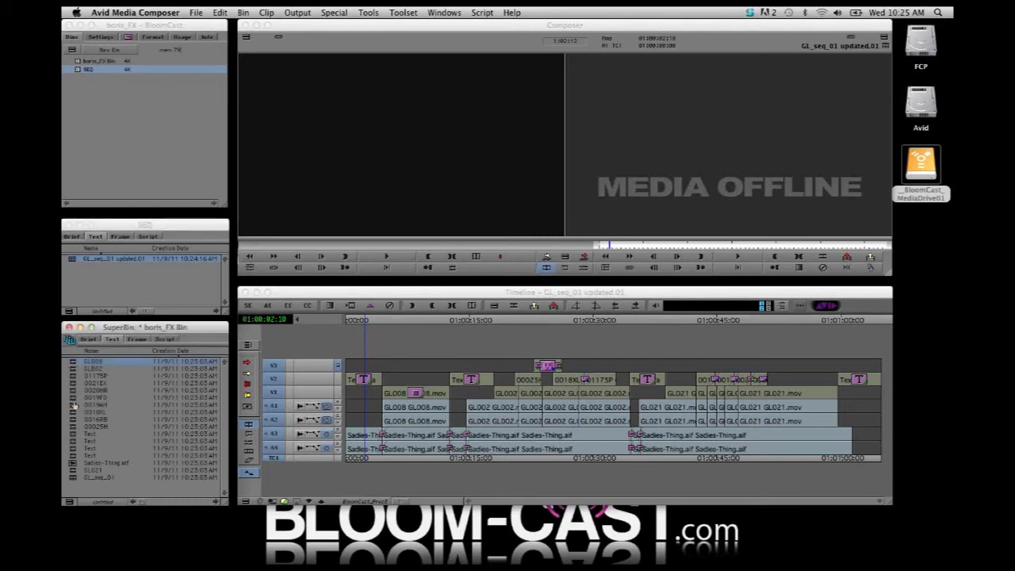
pyautogui.keyDown('shift'); pyautogui.click(74, 398); pyautogui.keyUp('shift')
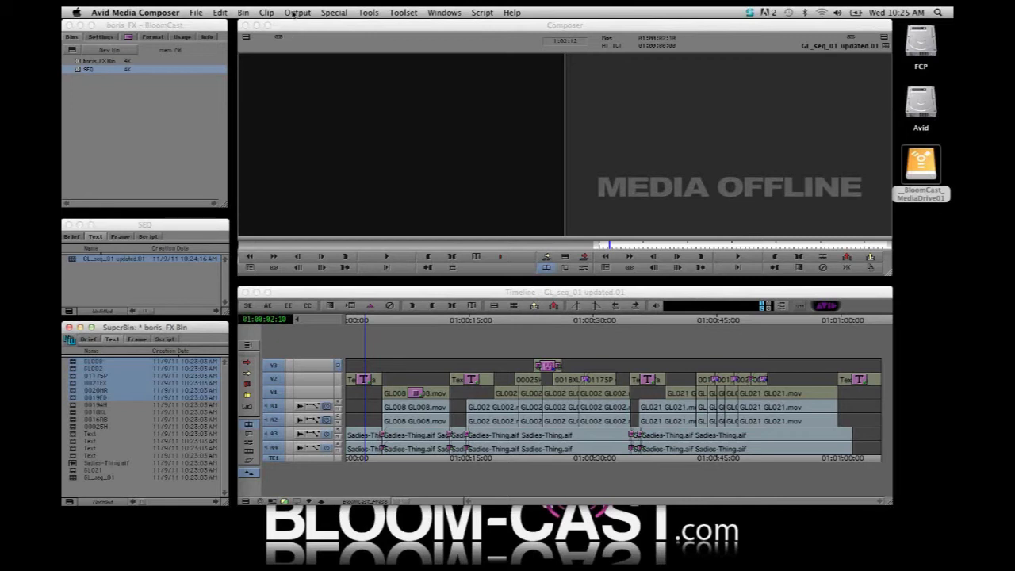
pyautogui.click(268, 14)
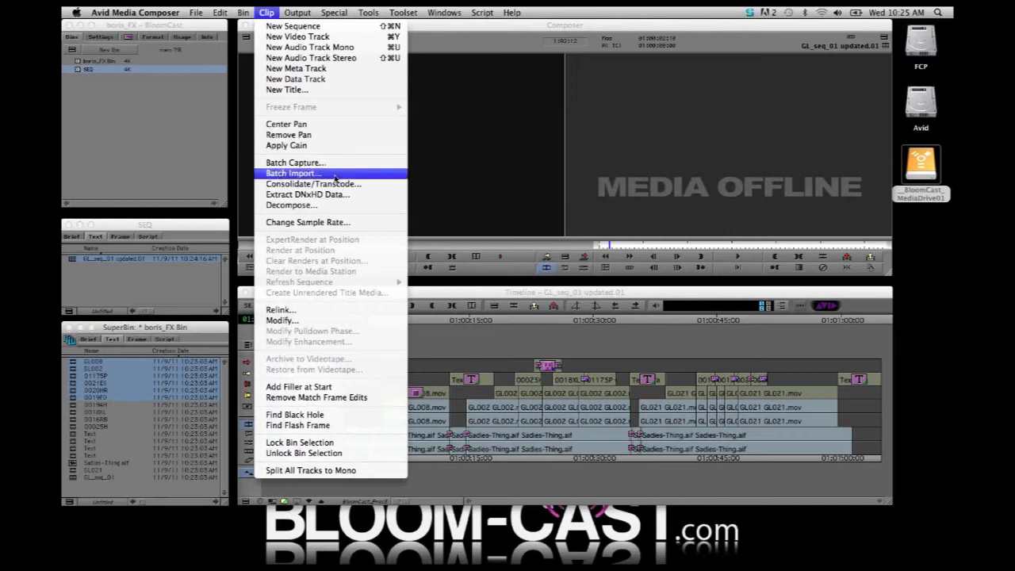
pyautogui.click(132, 489)
pyautogui.click(155, 493)
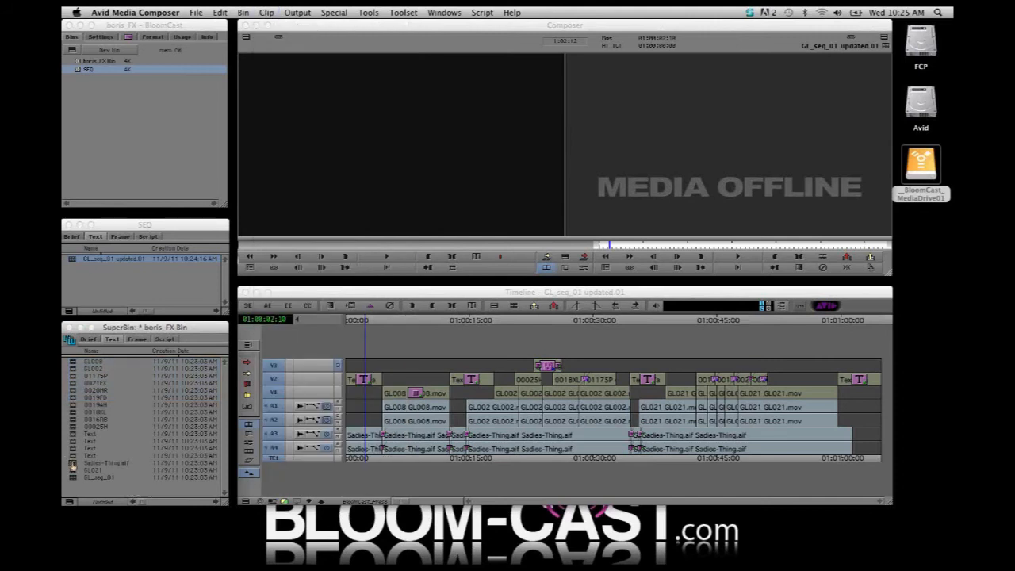
# Move Sadies-Thing.aif into the SEQ bin and turn on the waveform display for audio tracks A3 and A4
pyautogui.click(72, 464)
pyautogui.moveTo(89, 449); pyautogui.dragTo(102, 294)
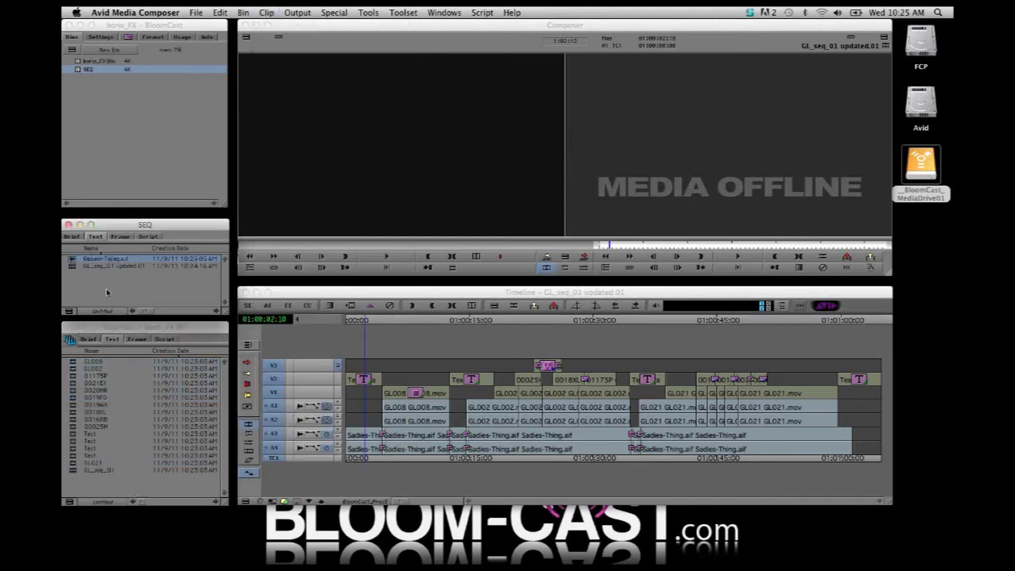
pyautogui.click(300, 434)
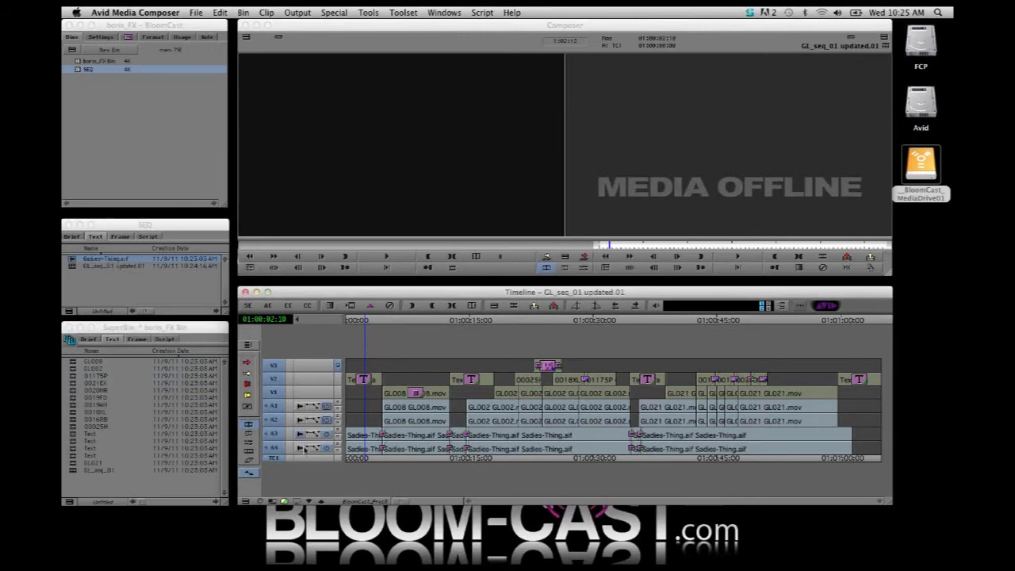
pyautogui.click(301, 448)
# Play the sequence from about 01:00:07:03 to check the music on tracks A3 and A4
pyautogui.moveTo(360, 459); pyautogui.dragTo(404, 457)
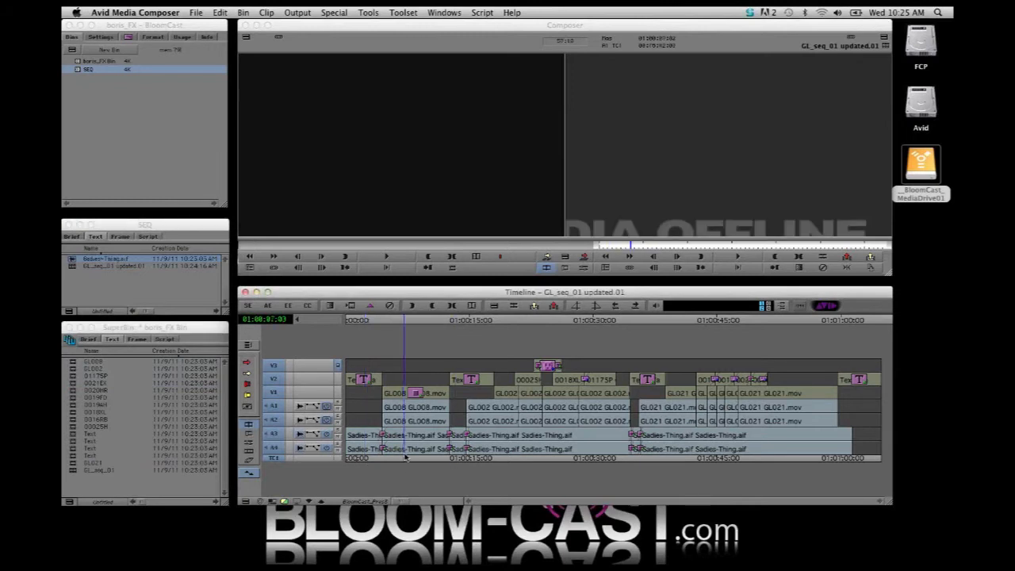
pyautogui.press('space')
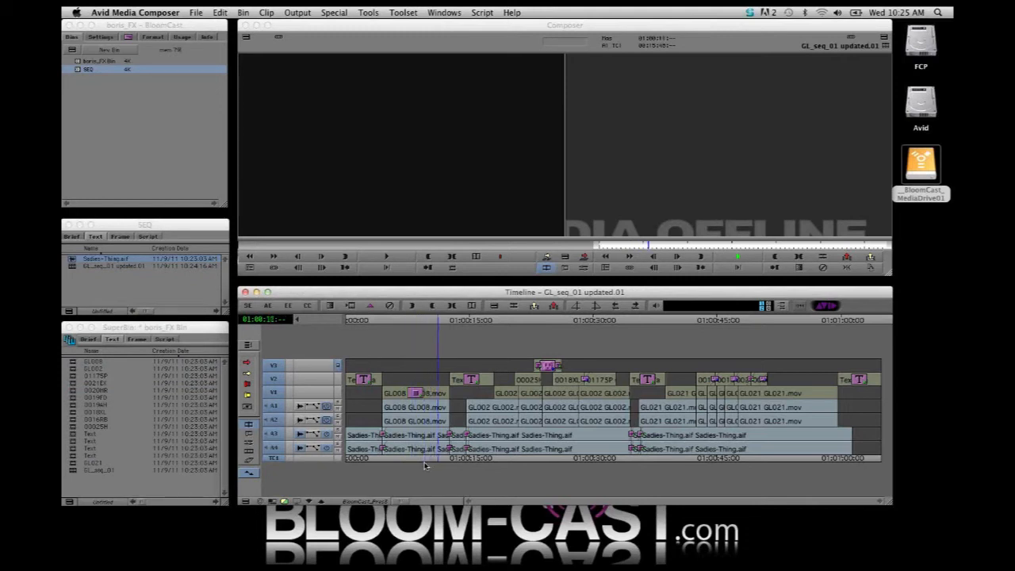
pyautogui.press('space')
# Batch import Sadies-Thing.aif for offline media only, with __BloomCast_MediaDrive01 as the target drive
pyautogui.click(72, 262)
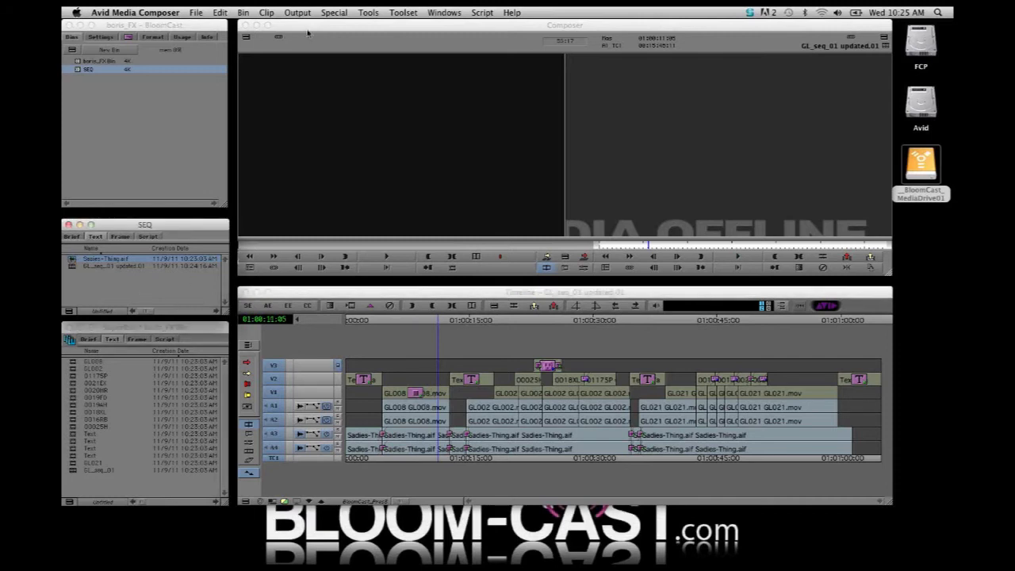
pyautogui.click(266, 12)
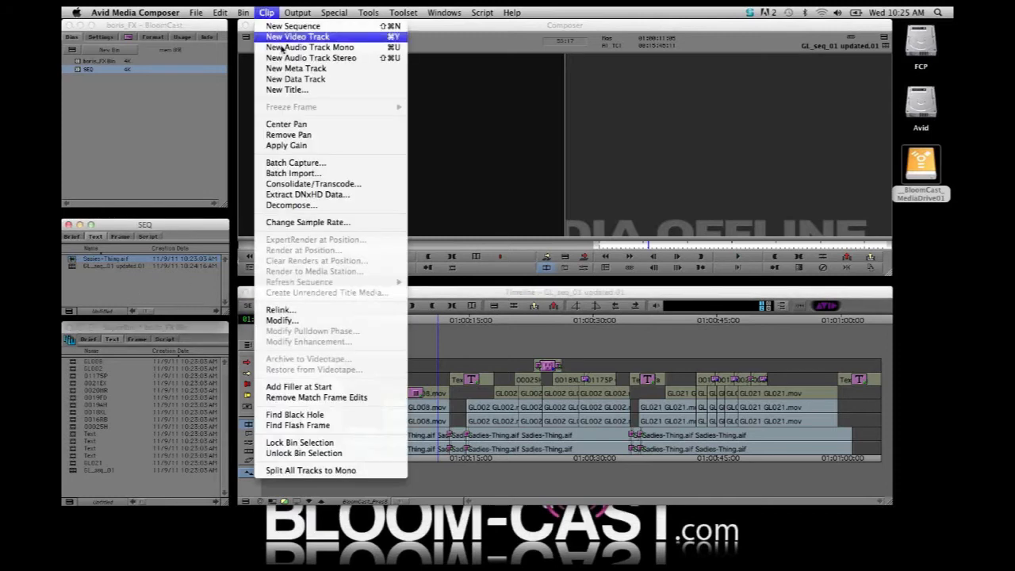
pyautogui.click(317, 176)
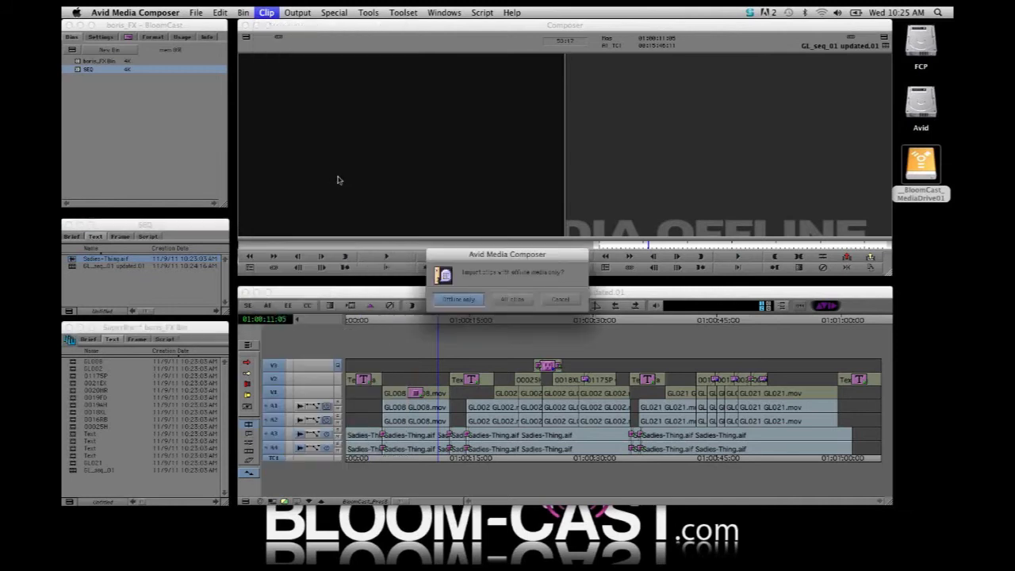
pyautogui.click(458, 300)
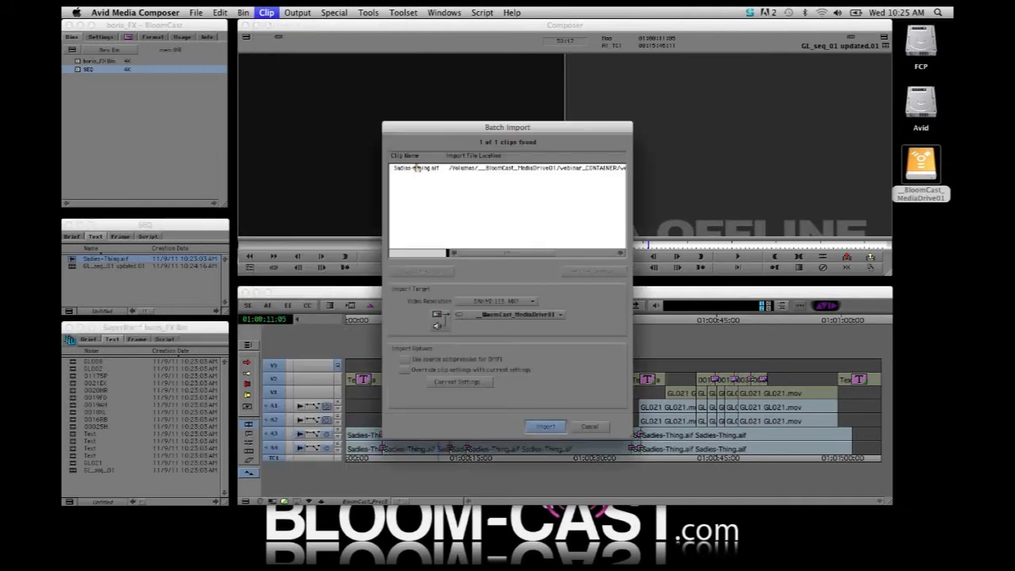
pyautogui.moveTo(484, 251); pyautogui.dragTo(464, 255)
pyautogui.click(546, 427)
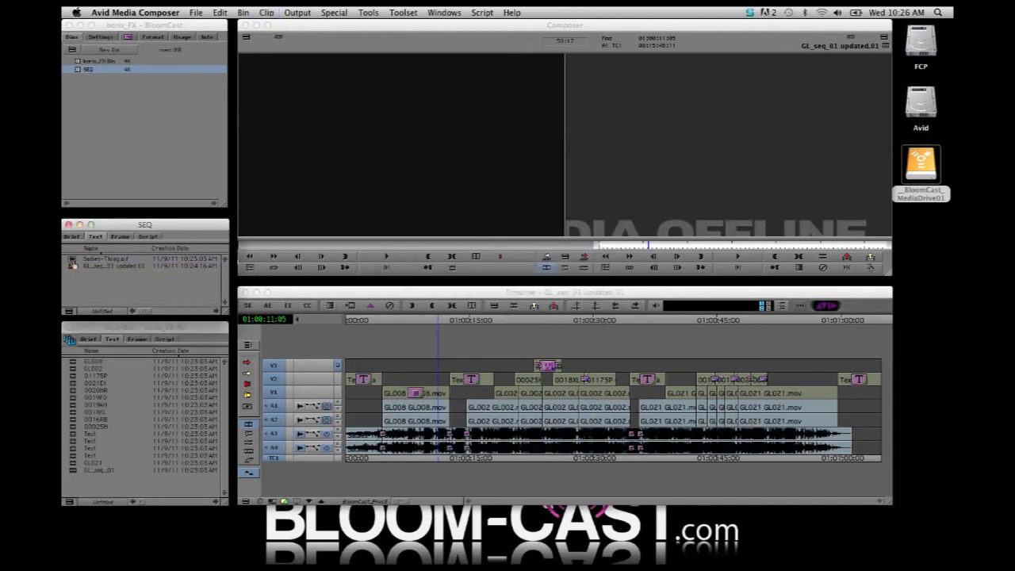
# Play the sequence across the music transitions near 01:00:13 to check the batch-imported audio, and return the playhead to about 01:00:07:10
pyautogui.click(73, 263)
pyautogui.moveTo(413, 460); pyautogui.dragTo(407, 461)
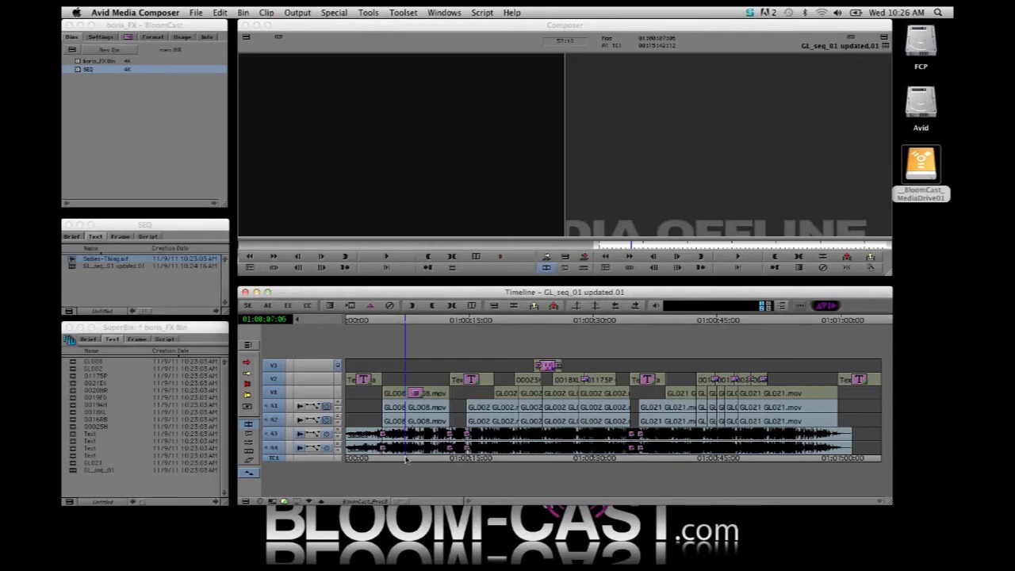
pyautogui.click(448, 464)
pyautogui.press('space')
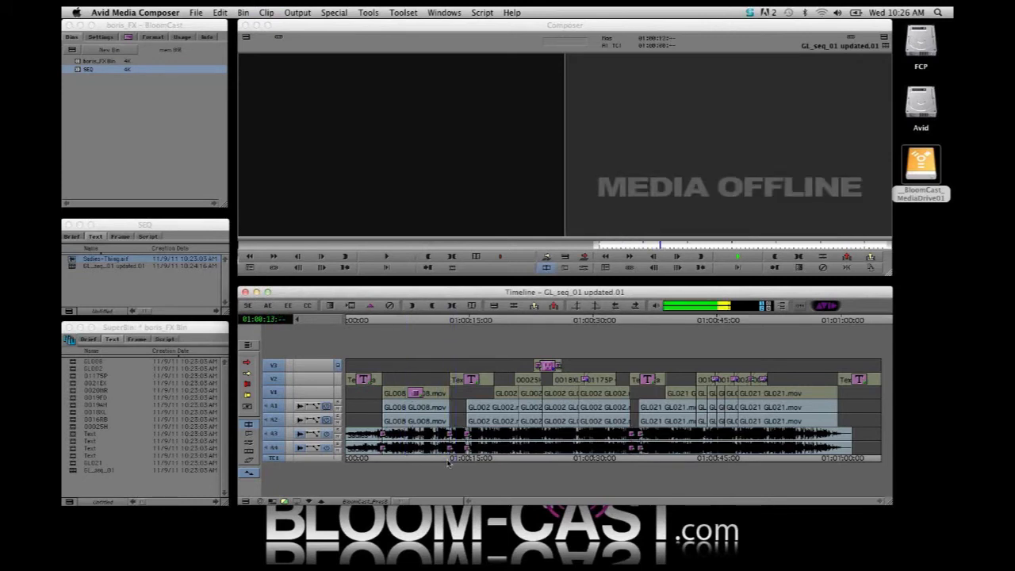
pyautogui.press('space')
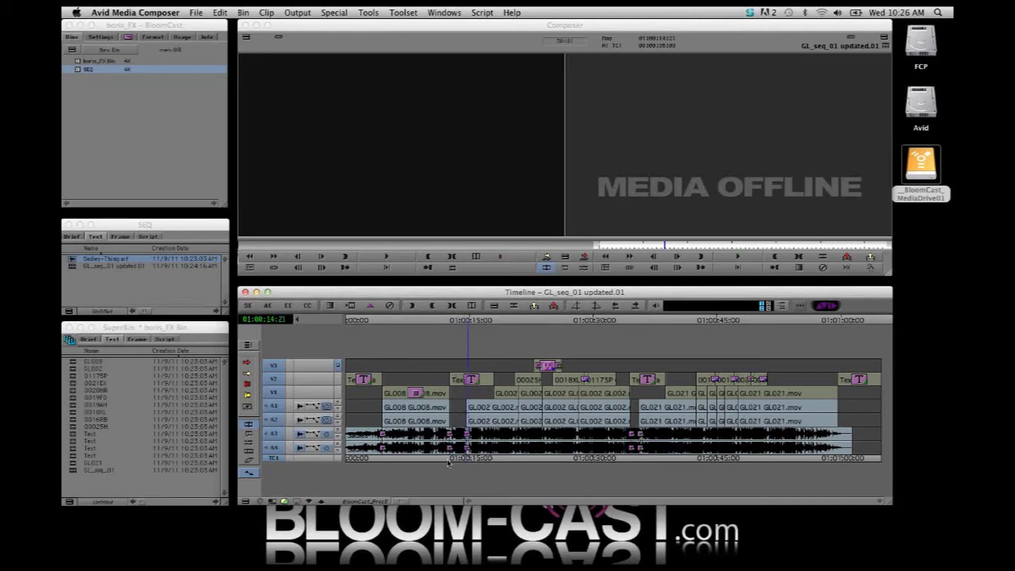
pyautogui.click(408, 461)
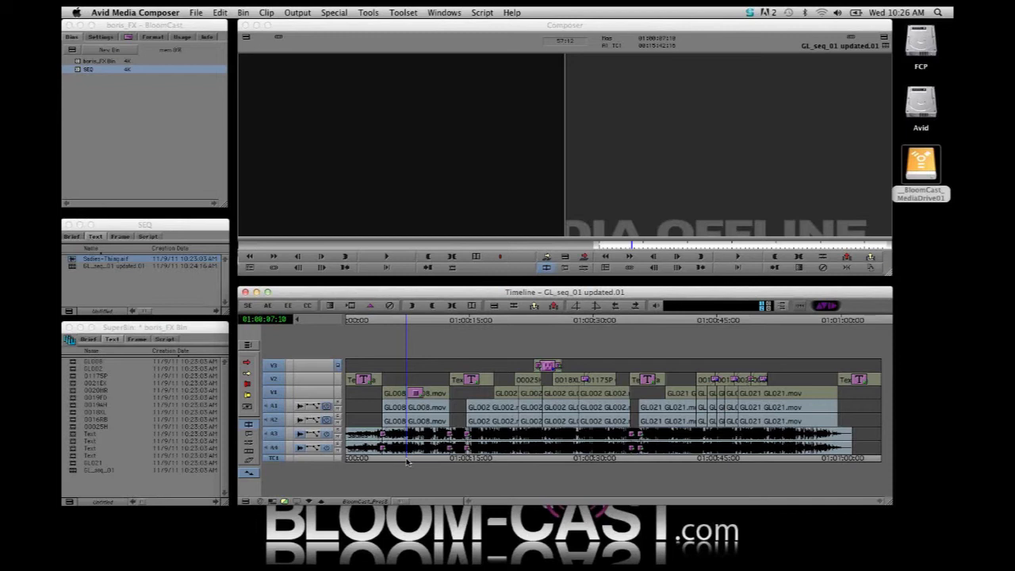
# Review the video clips GL008, GL002 and GL021 in the boris_FX Bin
pyautogui.click(74, 363)
pyautogui.click(73, 368)
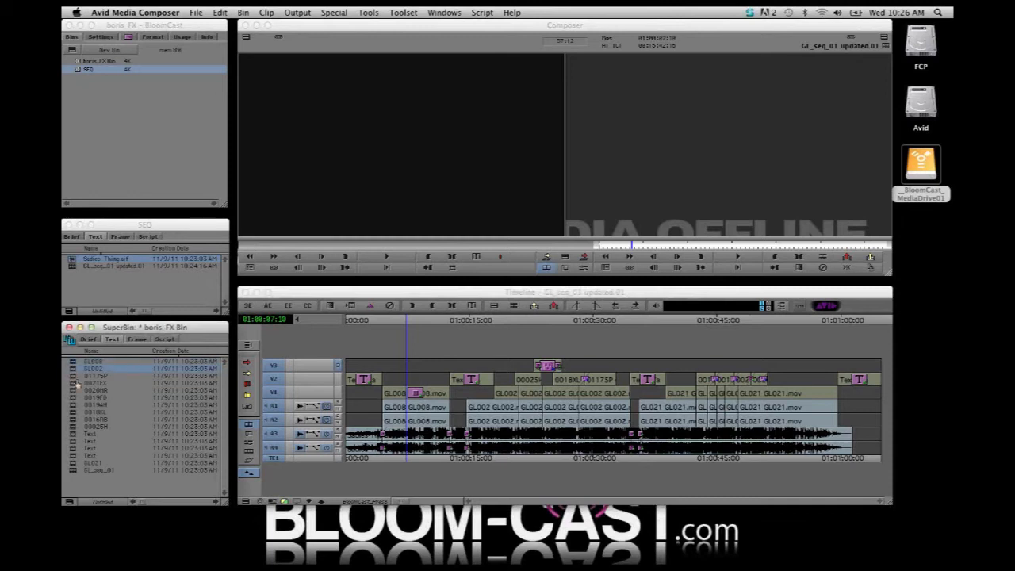
pyautogui.click(73, 463)
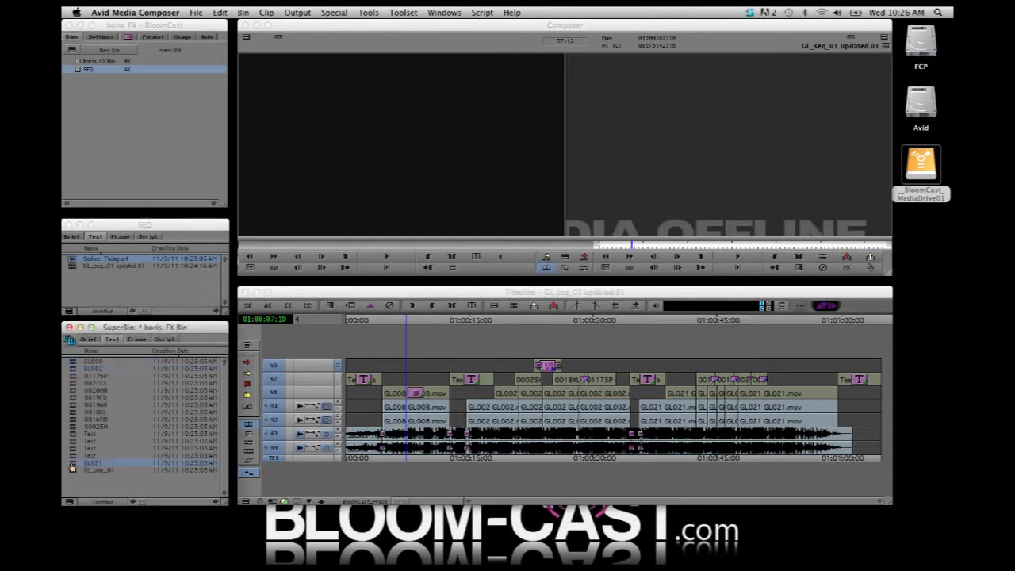
pyautogui.click(161, 490)
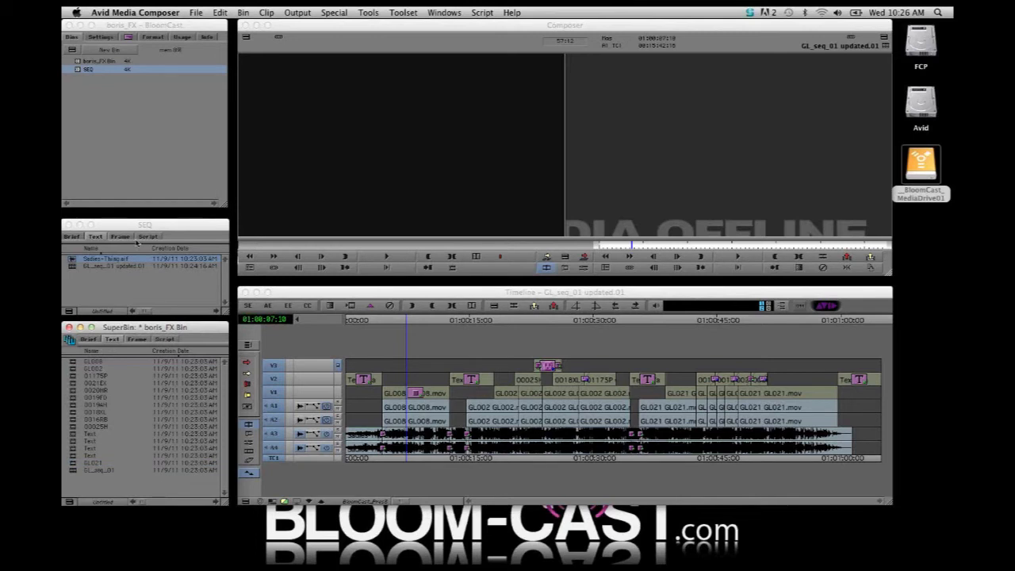
# Link GL002.mov, GL008.mov and GL021.mov from webinar_SRC_Media > ProRes_interview_selects > GL_selects into the SEQ bin through AMA
pyautogui.click(162, 280)
pyautogui.click(196, 13)
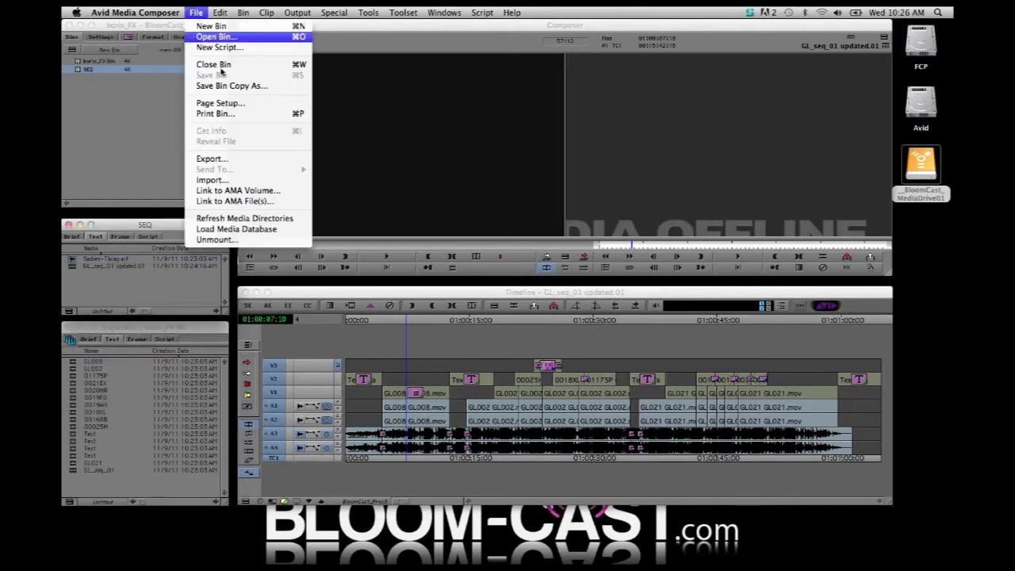
pyautogui.click(275, 204)
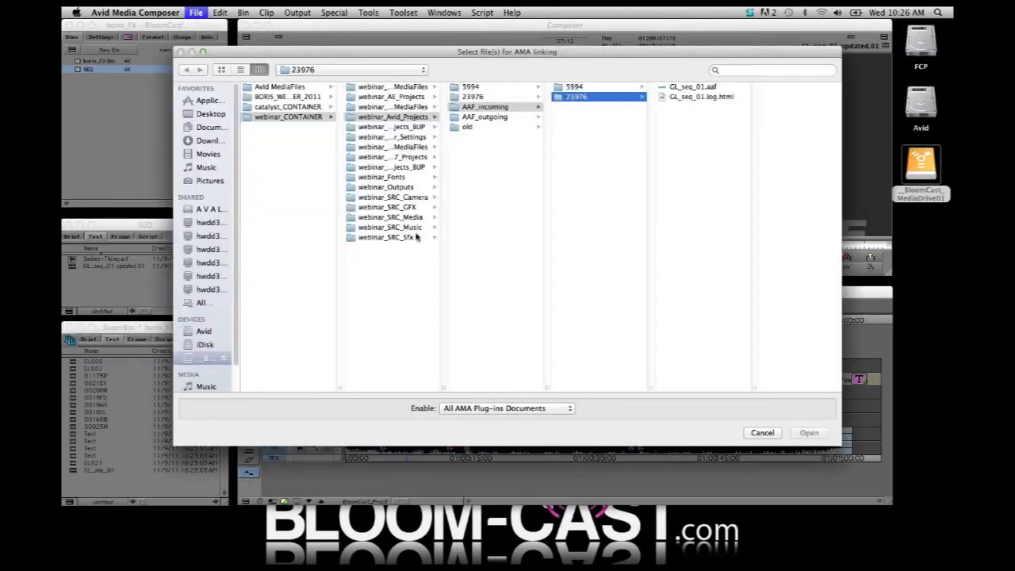
pyautogui.click(390, 217)
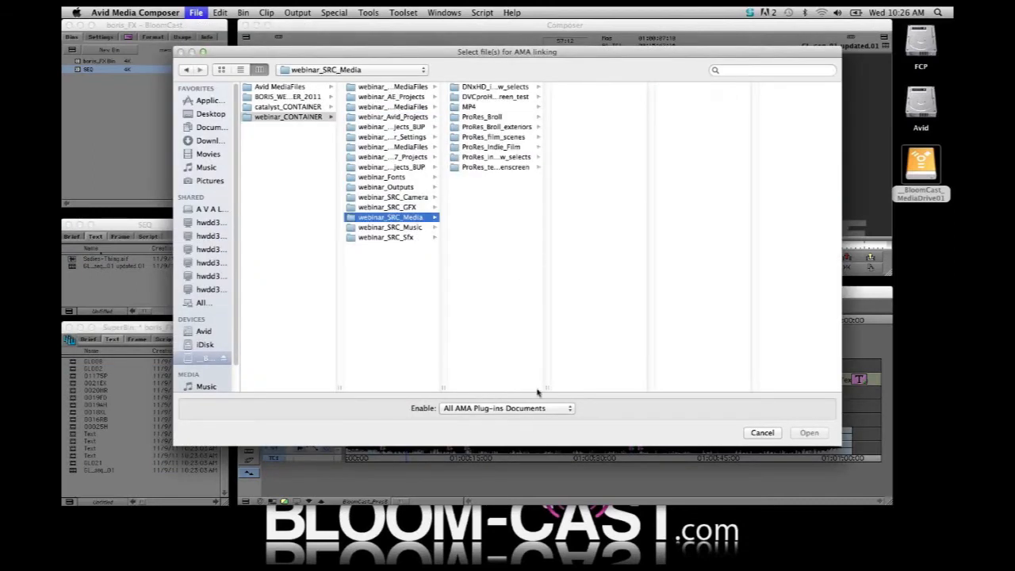
pyautogui.moveTo(545, 388); pyautogui.dragTo(598, 387)
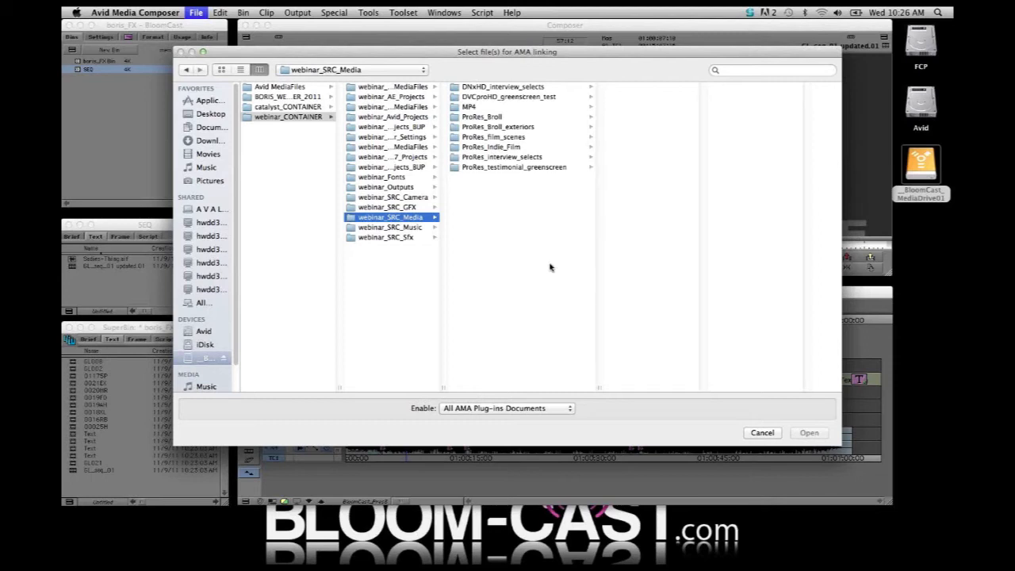
pyautogui.click(487, 159)
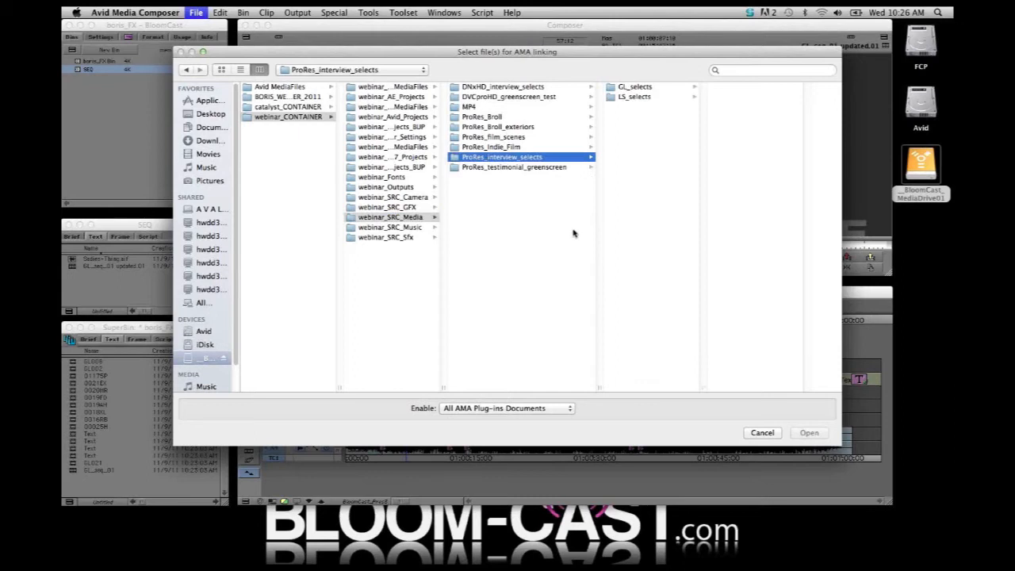
pyautogui.click(633, 88)
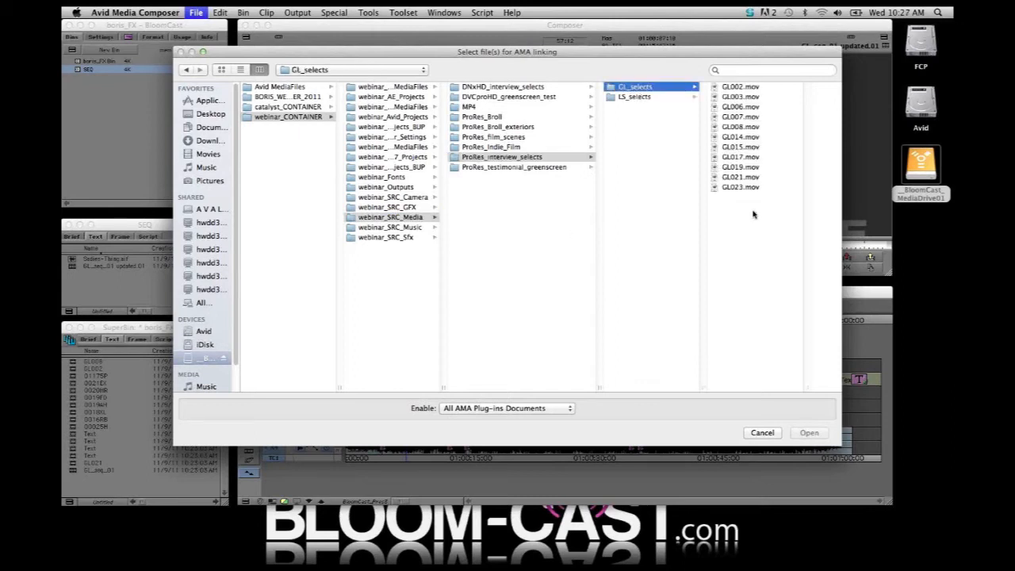
pyautogui.click(752, 87)
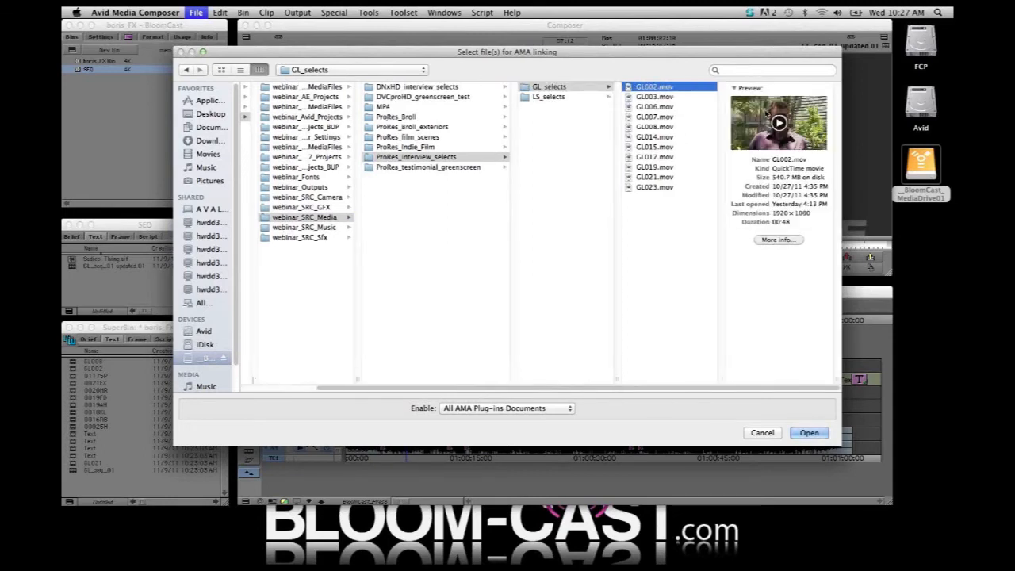
pyautogui.keyDown('super'); pyautogui.click(663, 127); pyautogui.keyUp('super')
pyautogui.keyDown('super'); pyautogui.click(658, 177); pyautogui.keyUp('super')
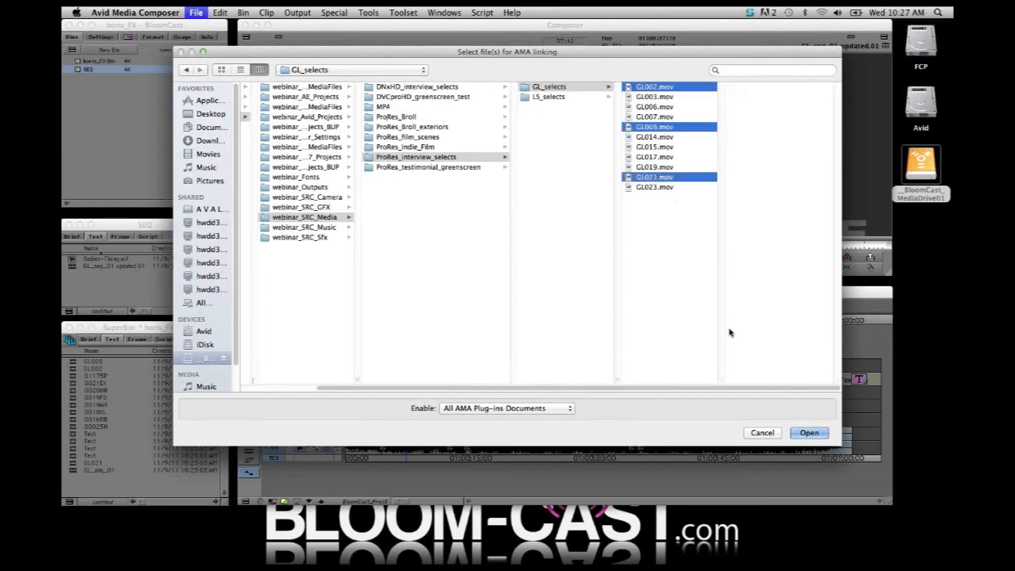
pyautogui.click(810, 432)
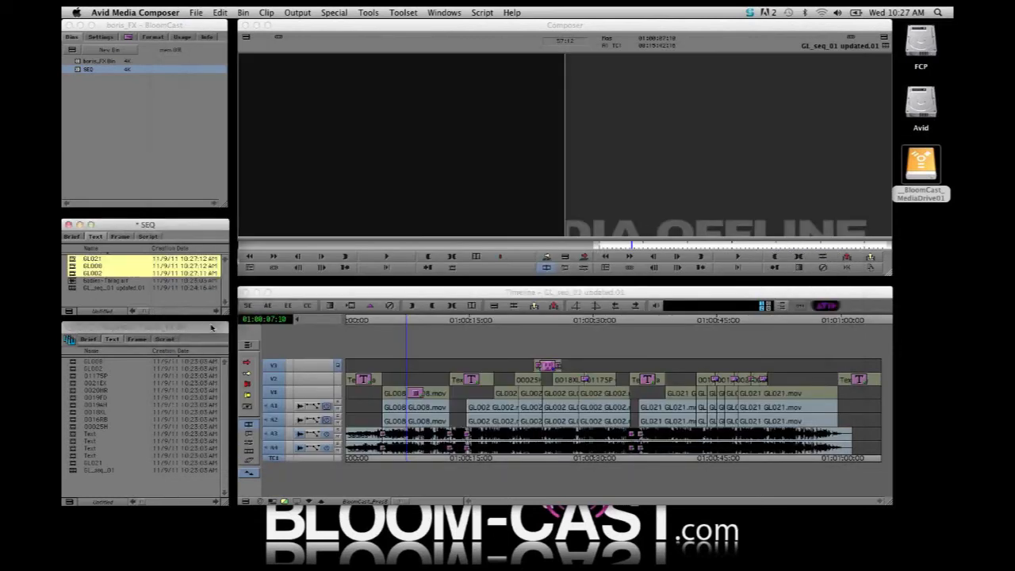
# Load the AMA-linked clip GL021 into the source monitor and play part of it to check its picture and sound
pyautogui.moveTo(73, 259); pyautogui.dragTo(318, 184)
pyautogui.click(307, 245)
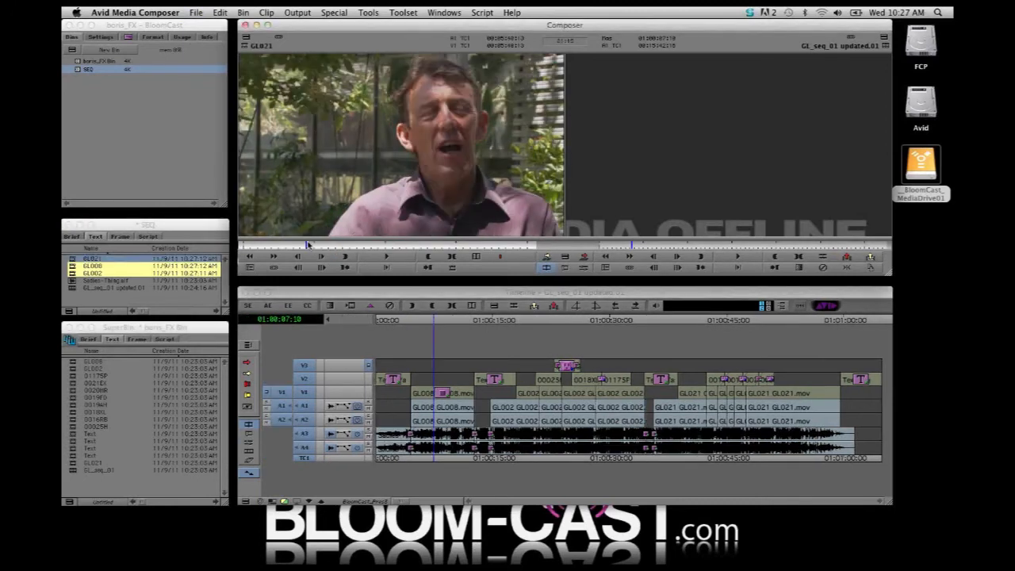
pyautogui.press('space')
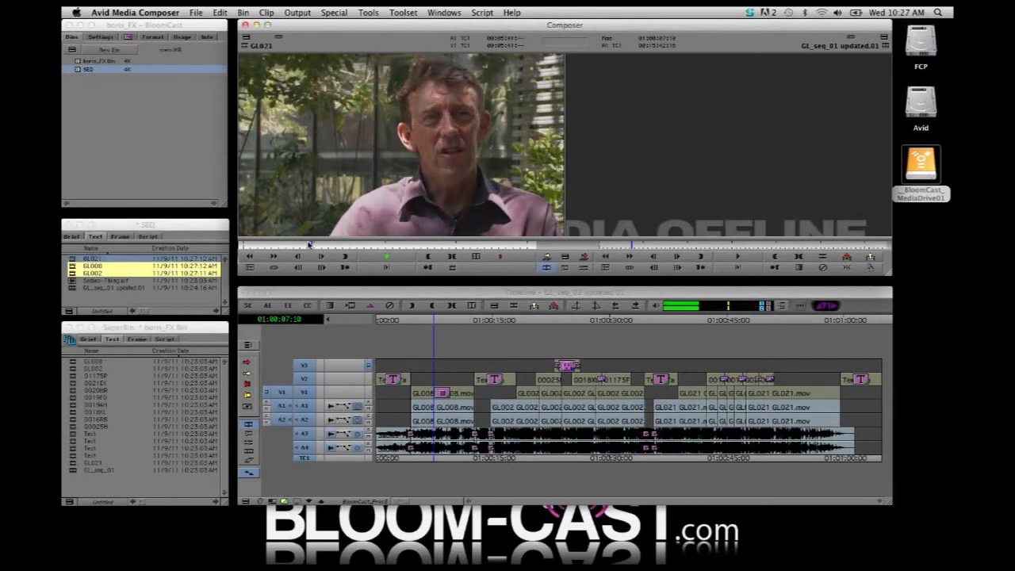
# Open the Relink settings for the sequence GL_seq_01 updated.01 in the SEQ bin
pyautogui.click(157, 304)
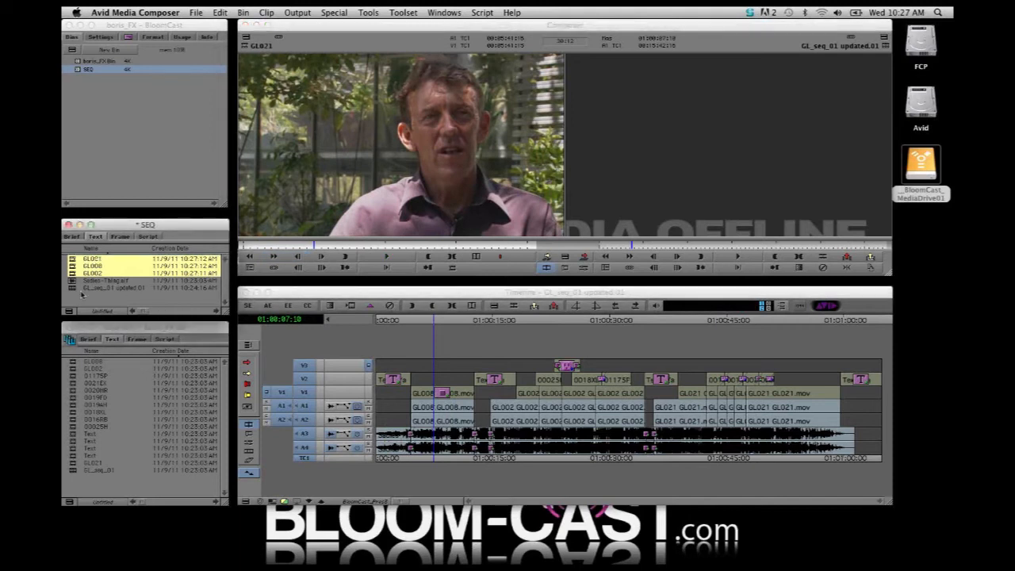
pyautogui.click(267, 13)
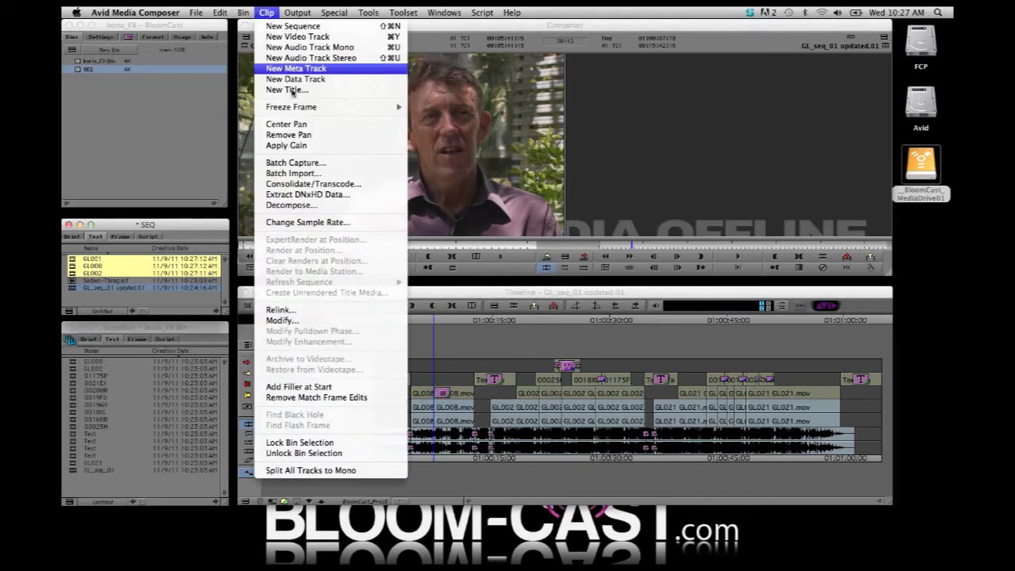
pyautogui.click(279, 310)
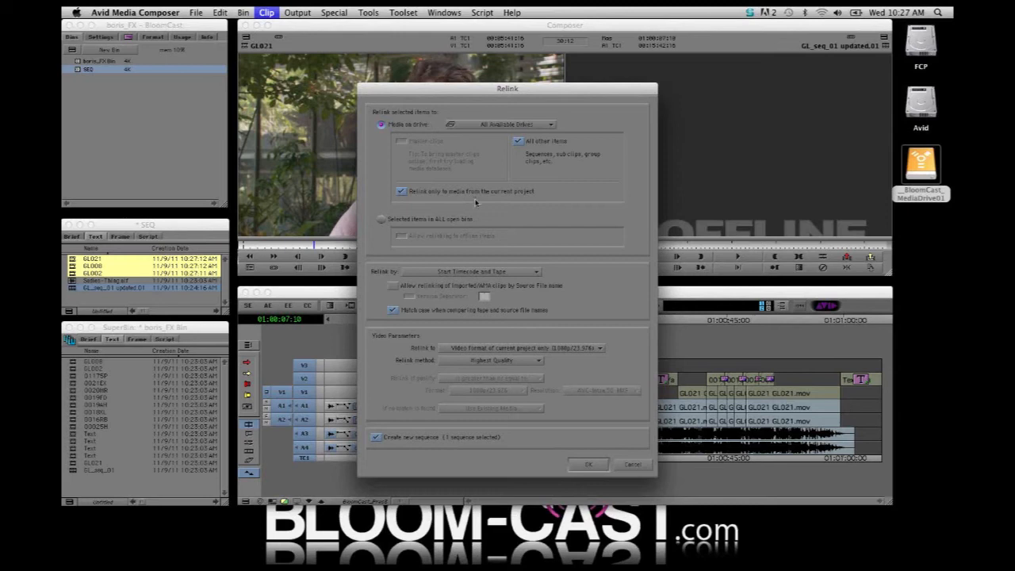
# Relink the sequence to any HD video format across all projects, allowing imported/AMA clips by source file name and ignoring name case
pyautogui.click(402, 192)
pyautogui.click(393, 287)
pyautogui.click(392, 310)
pyautogui.click(486, 347)
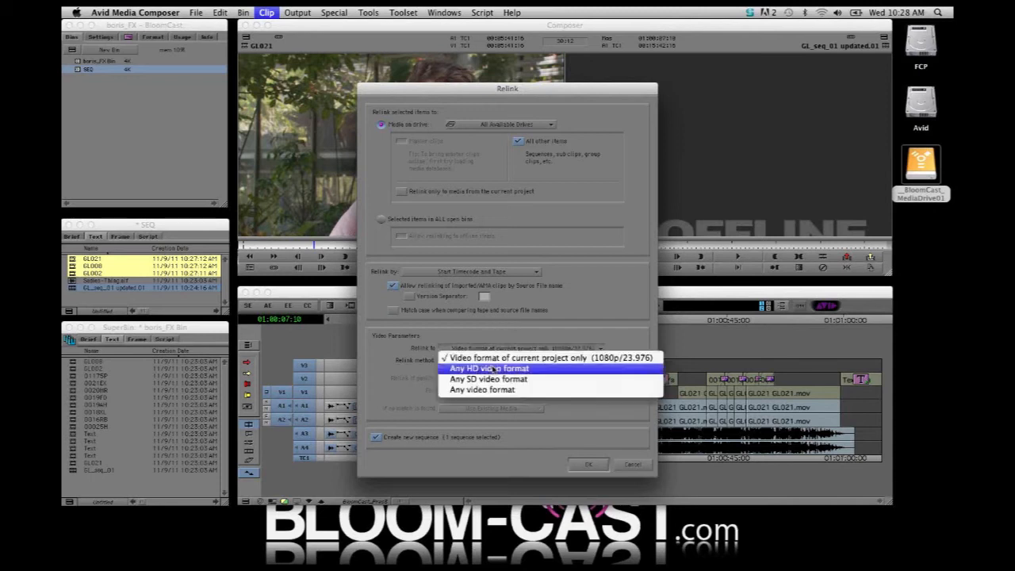
pyautogui.click(500, 369)
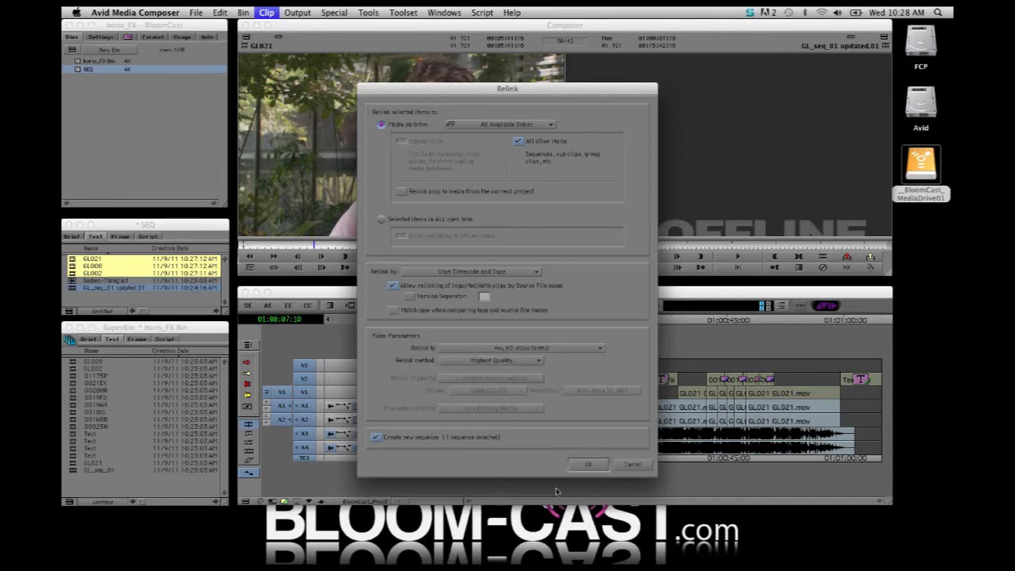
pyautogui.click(579, 468)
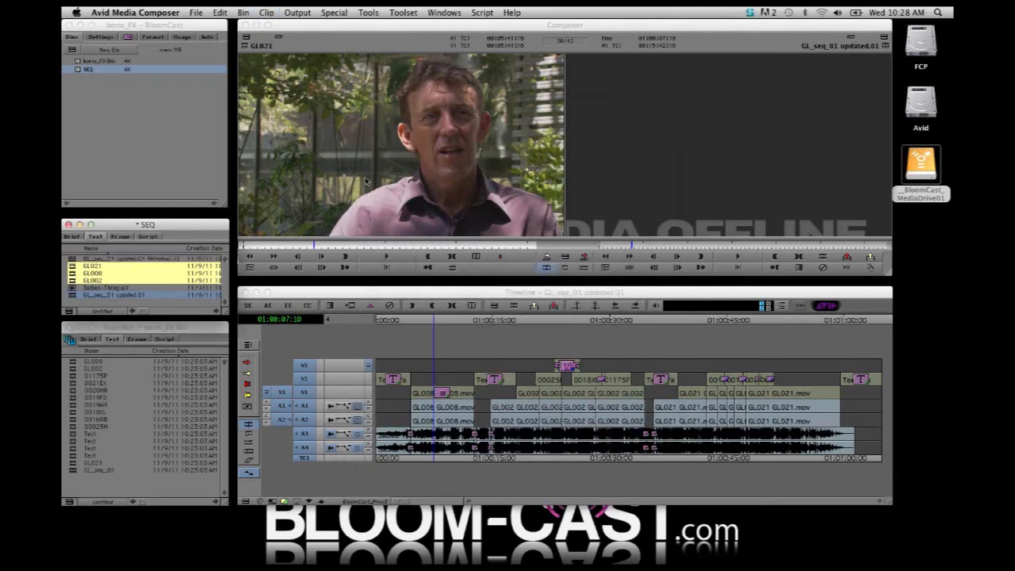
# Load the sequence GL_seq_01 updated.01.Relinked.01 and scrub through its GL008 interview section to check the picture
pyautogui.doubleClick(72, 259)
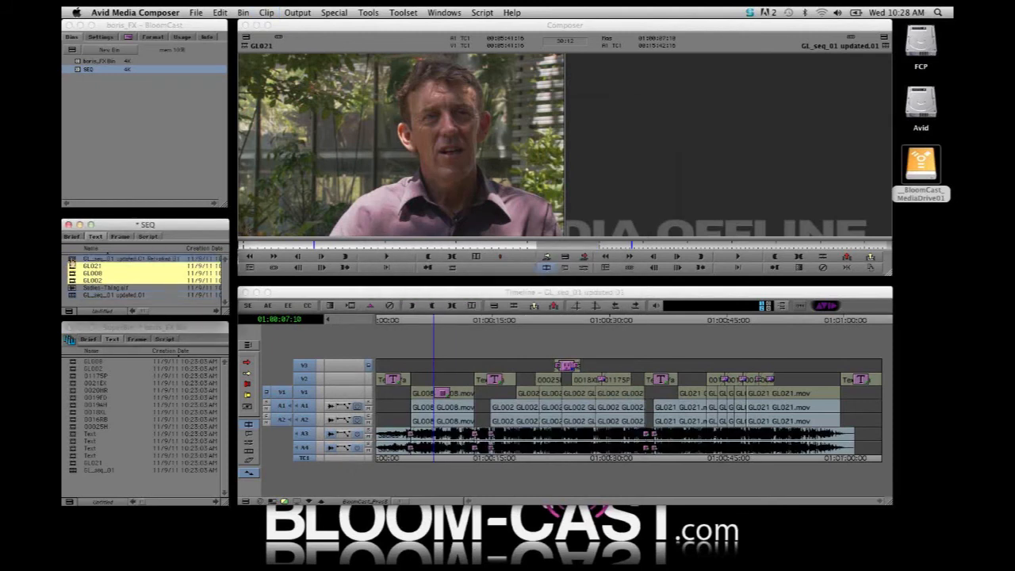
pyautogui.click(431, 460)
pyautogui.moveTo(430, 460); pyautogui.dragTo(454, 458)
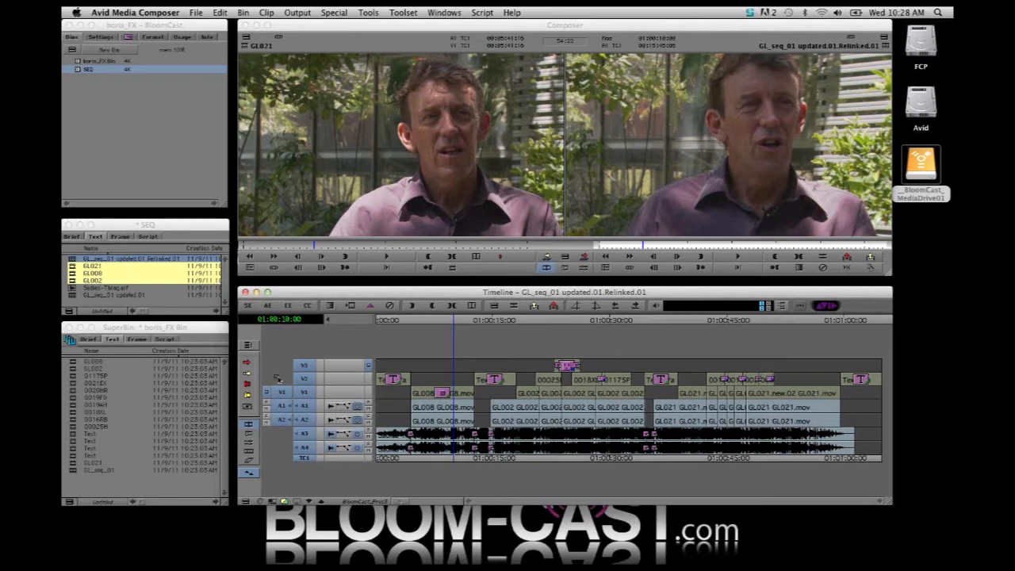
# Review the numbered B-roll clips in the boris_FX Bin, from 0117SP down to 0002SH
pyautogui.click(73, 363)
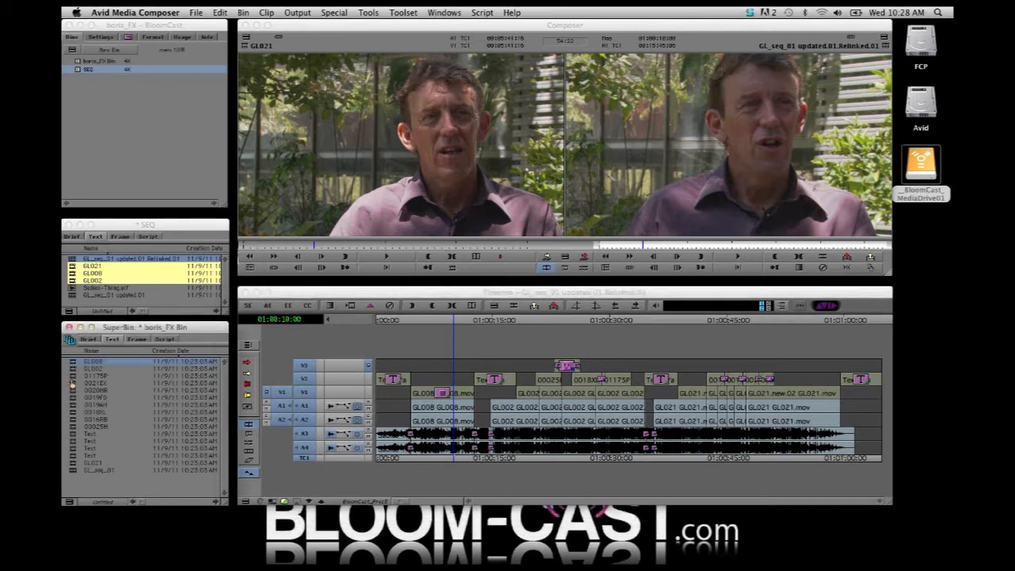
pyautogui.click(72, 376)
pyautogui.click(72, 384)
pyautogui.click(72, 391)
pyautogui.click(72, 398)
pyautogui.click(72, 405)
pyautogui.click(72, 412)
pyautogui.click(72, 418)
pyautogui.click(73, 425)
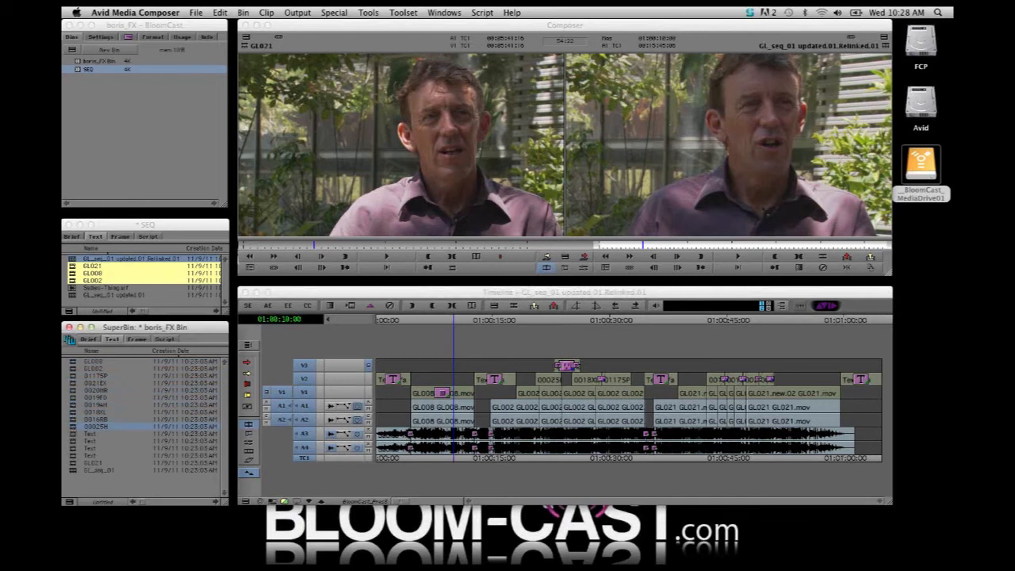
# Link all eight MOV files from the webinar_SRC_Media > ProRes_Broll folder into the SEQ bin through AMA
pyautogui.click(198, 259)
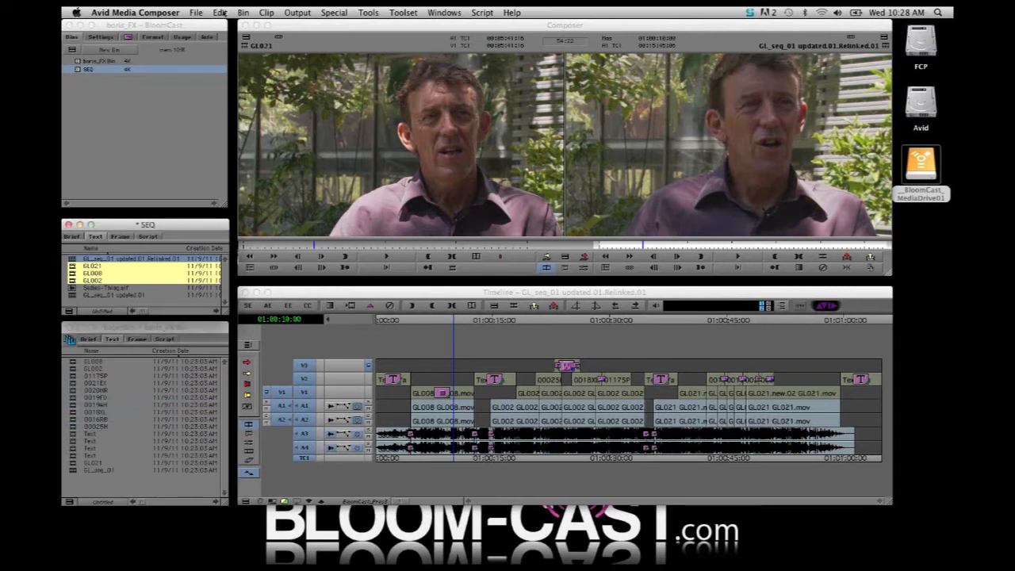
pyautogui.click(198, 13)
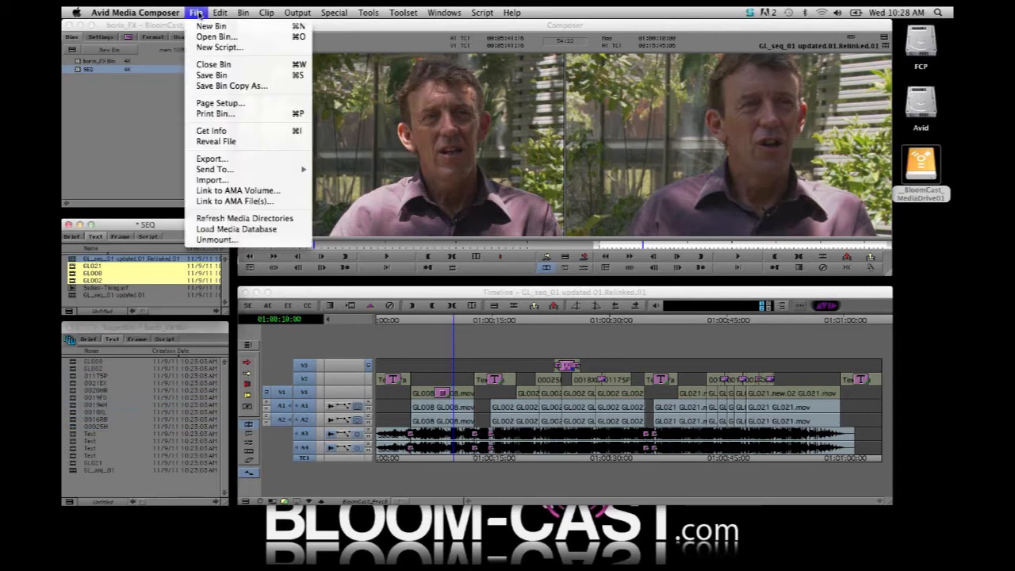
pyautogui.click(238, 201)
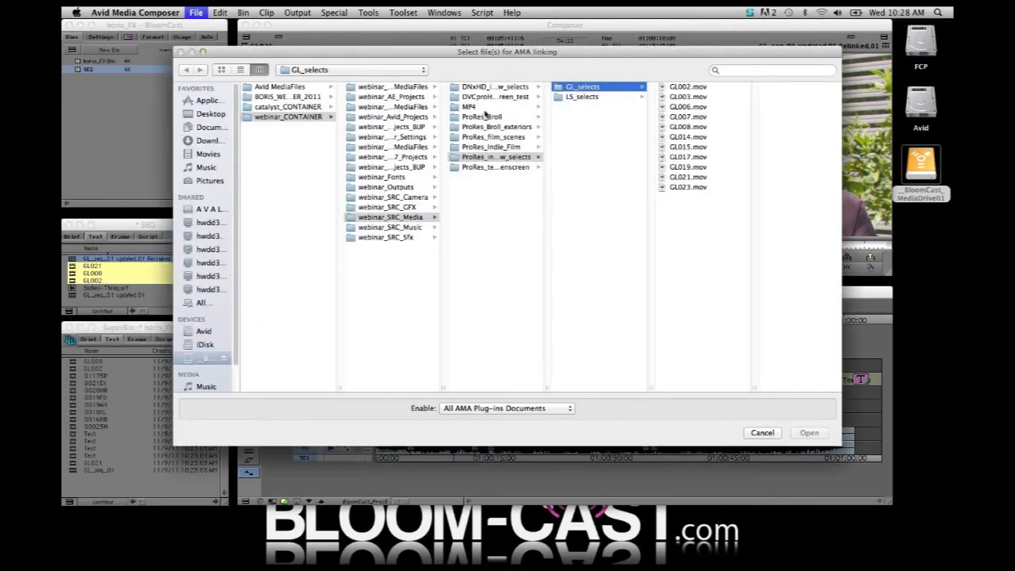
pyautogui.click(487, 118)
pyautogui.moveTo(626, 238); pyautogui.dragTo(589, 87)
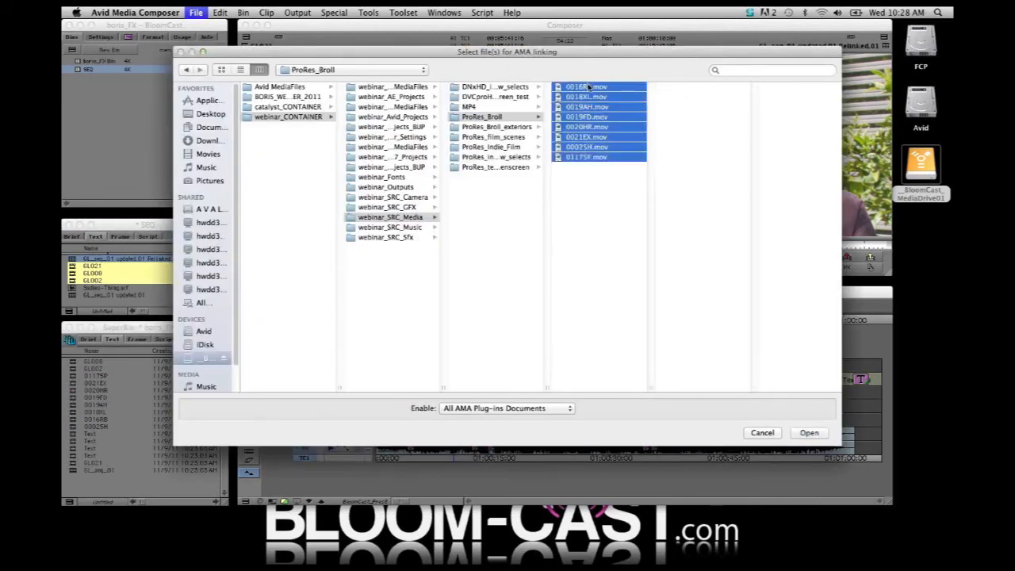
pyautogui.click(809, 433)
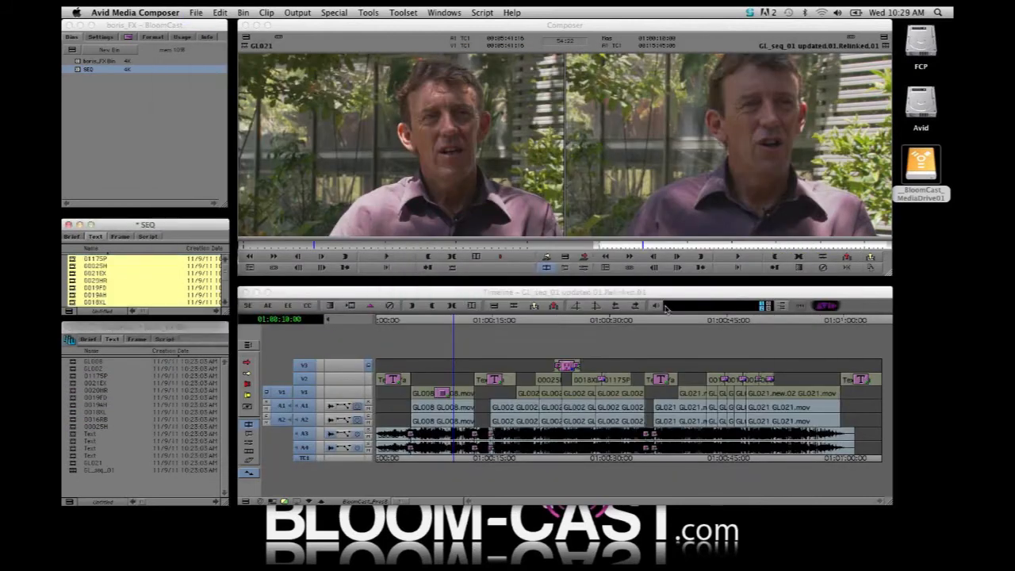
# Relink GL_seq_01 updated.01.Relinked.01 by source file name to any HD video format, creating a new sequence
pyautogui.scroll(-2, 214, 277)
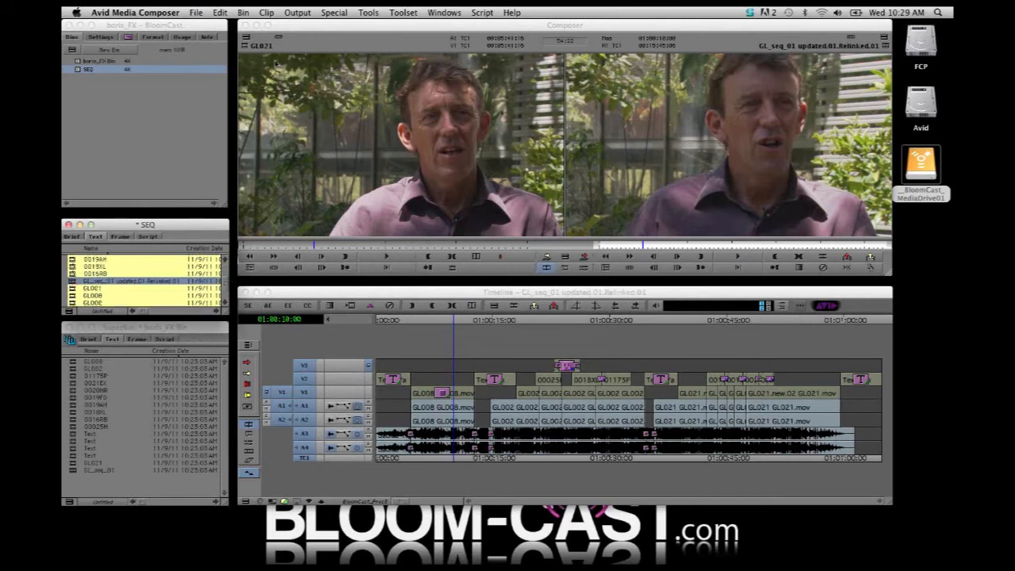
pyautogui.click(268, 13)
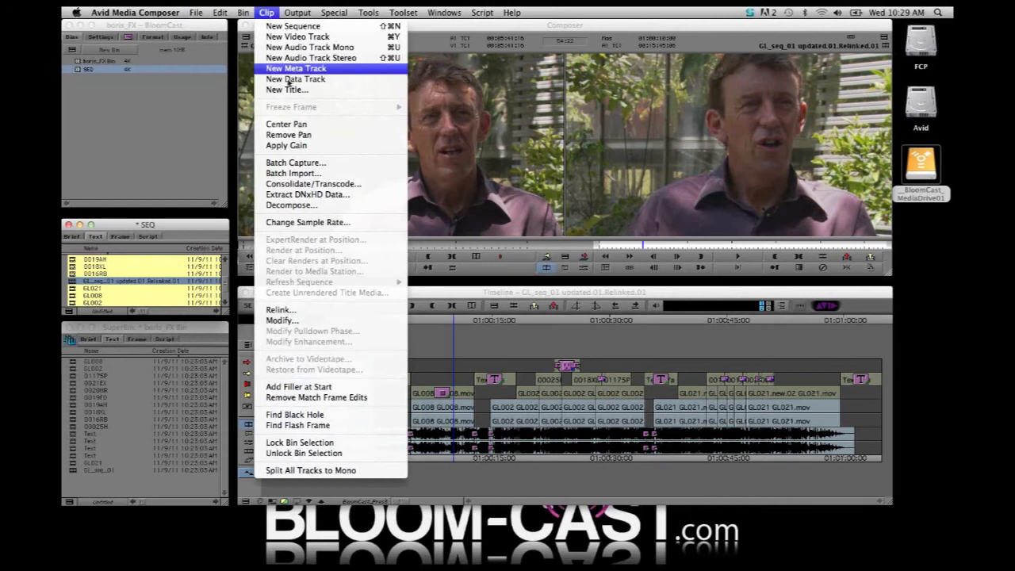
pyautogui.click(282, 309)
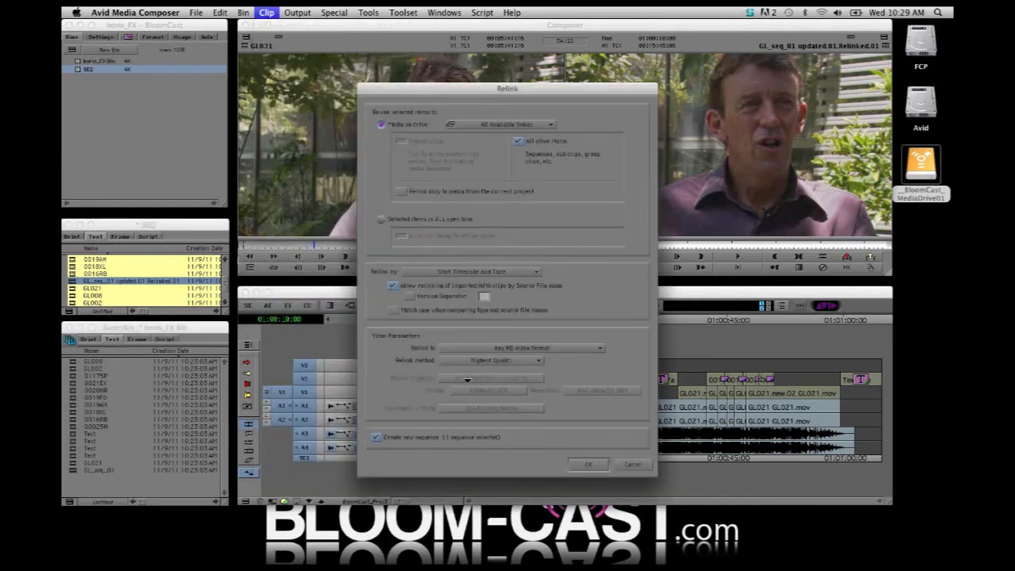
pyautogui.click(587, 464)
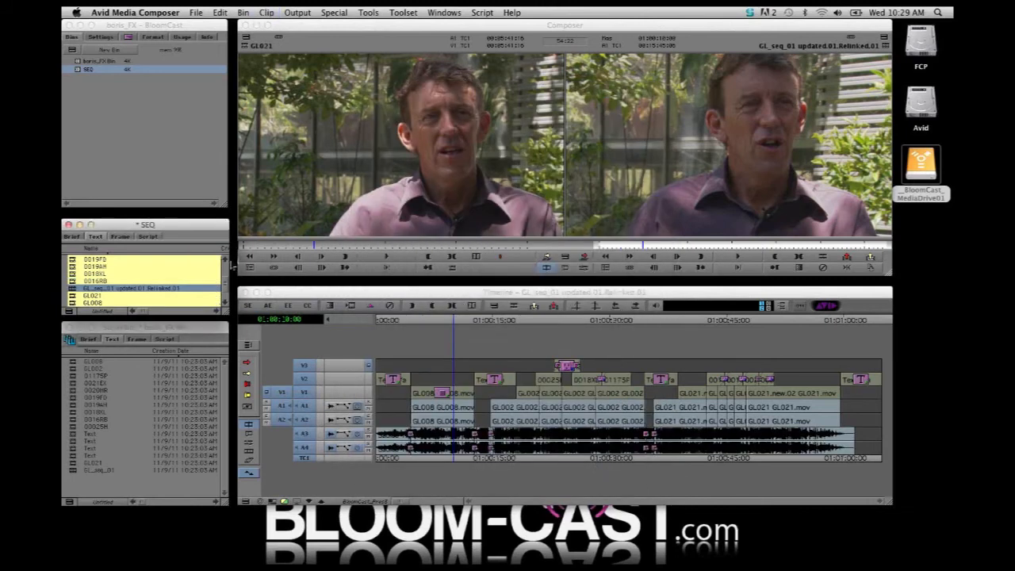
# Load the newly relinked sequence from the SEQ bin and park the playhead on the first title in the timeline
pyautogui.moveTo(224, 286); pyautogui.dragTo(224, 268)
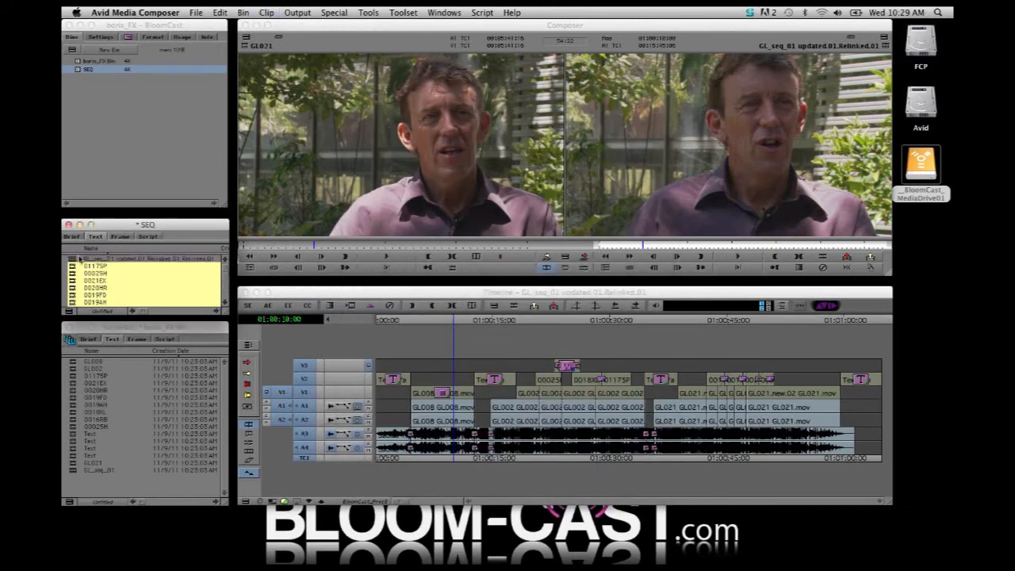
pyautogui.doubleClick(73, 259)
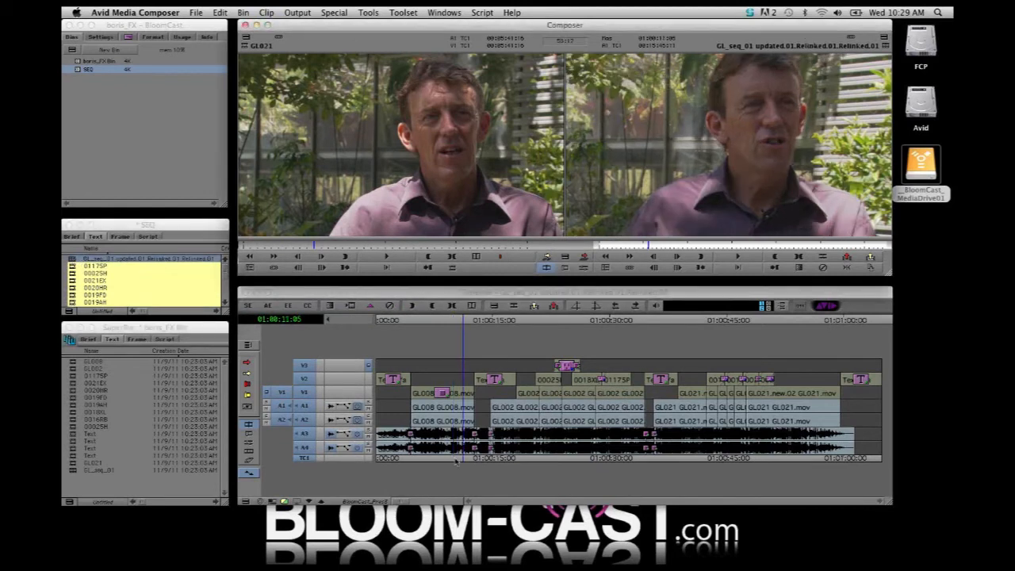
pyautogui.moveTo(424, 461); pyautogui.dragTo(394, 461)
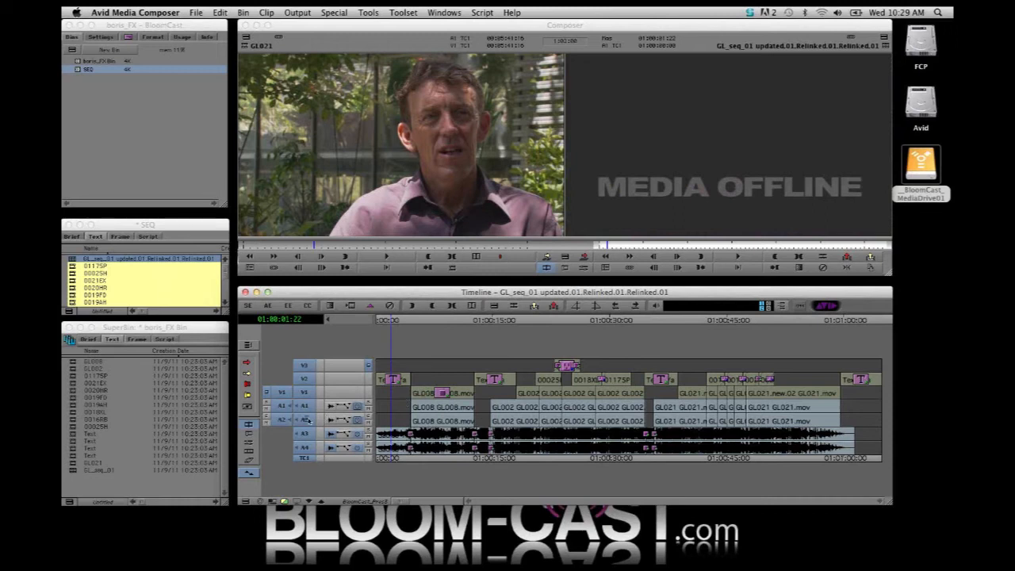
# Activate only track V2 and open its first title for editing in the Title Tool, without promoting it to Marquee
pyautogui.moveTo(308, 482); pyautogui.dragTo(304, 379)
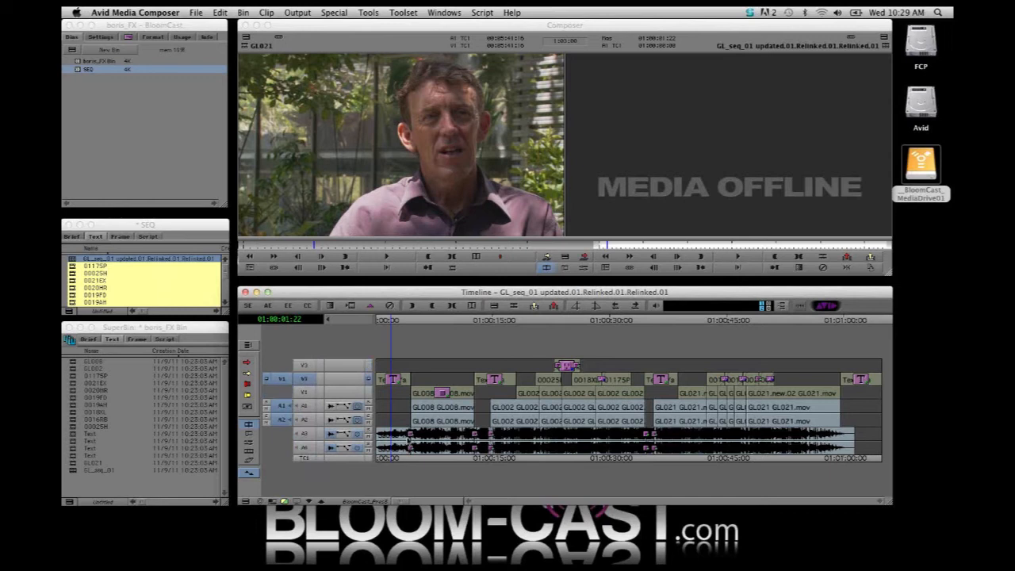
pyautogui.click(291, 307)
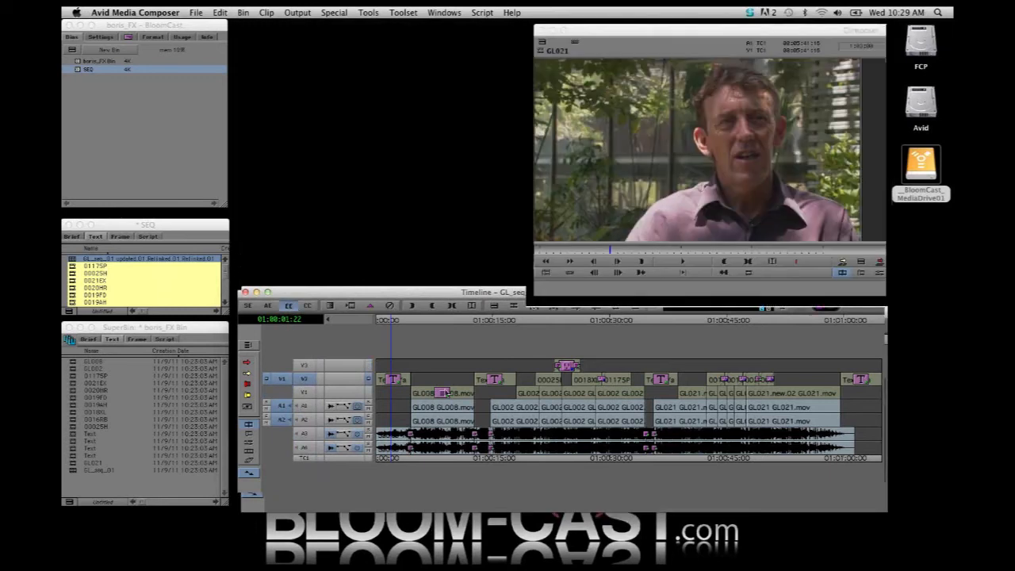
pyautogui.click(272, 42)
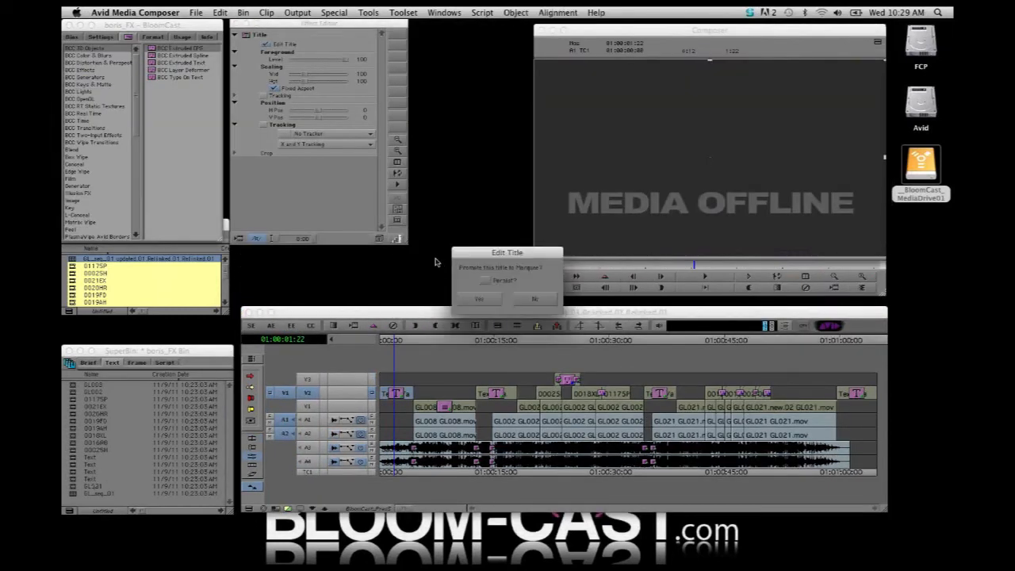
pyautogui.click(535, 301)
# Move the two-line "Permaculture Designer" title text slightly right and up, and save the title to create its media
pyautogui.click(436, 320)
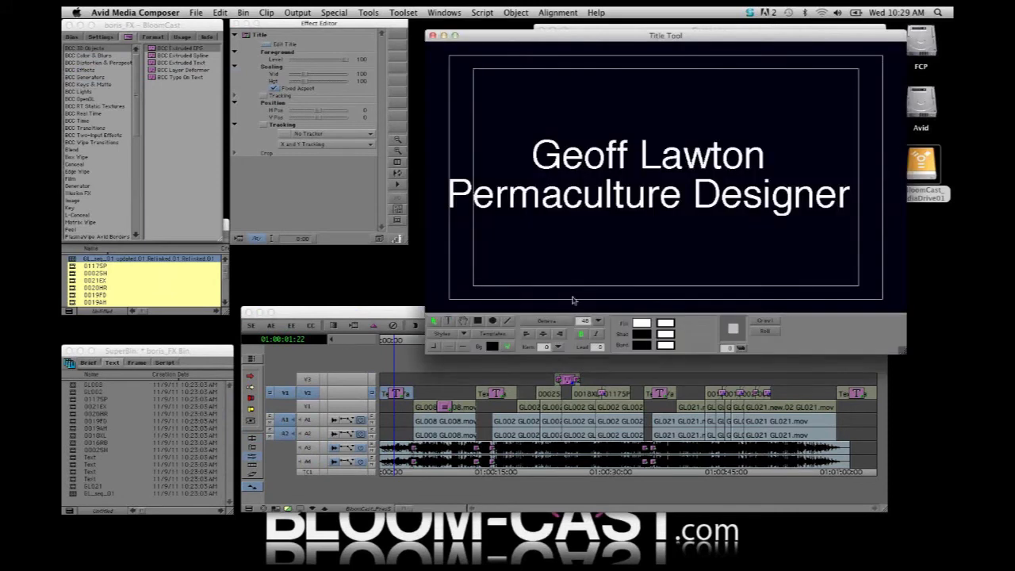
pyautogui.click(596, 200)
pyautogui.moveTo(600, 197); pyautogui.dragTo(616, 192)
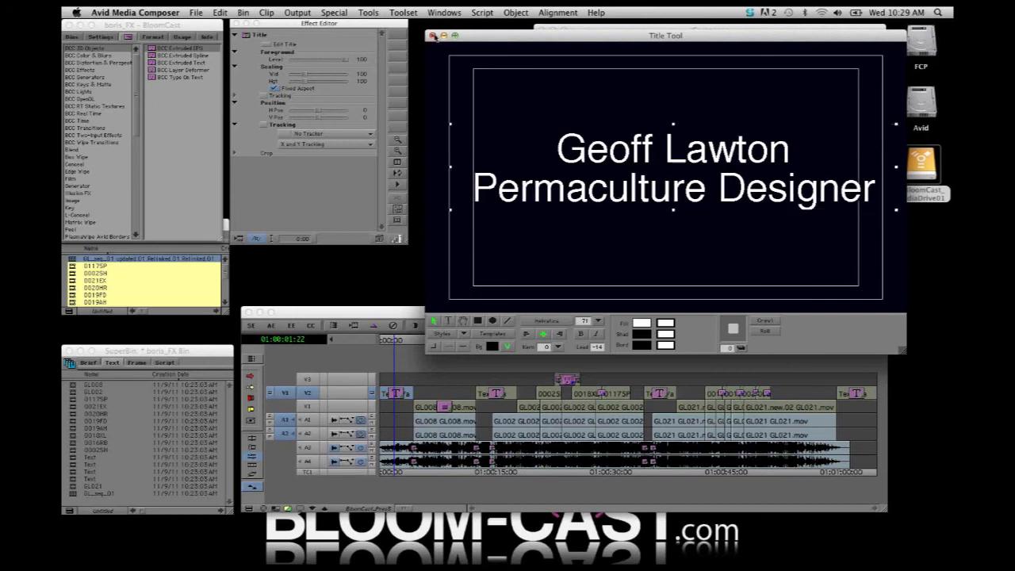
pyautogui.click(433, 35)
pyautogui.click(453, 303)
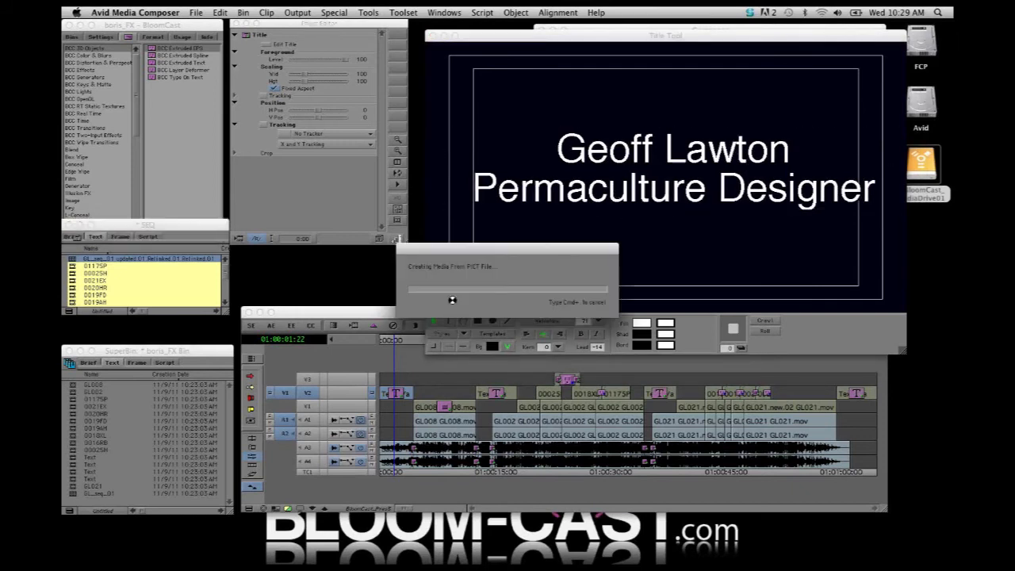
pyautogui.click(452, 297)
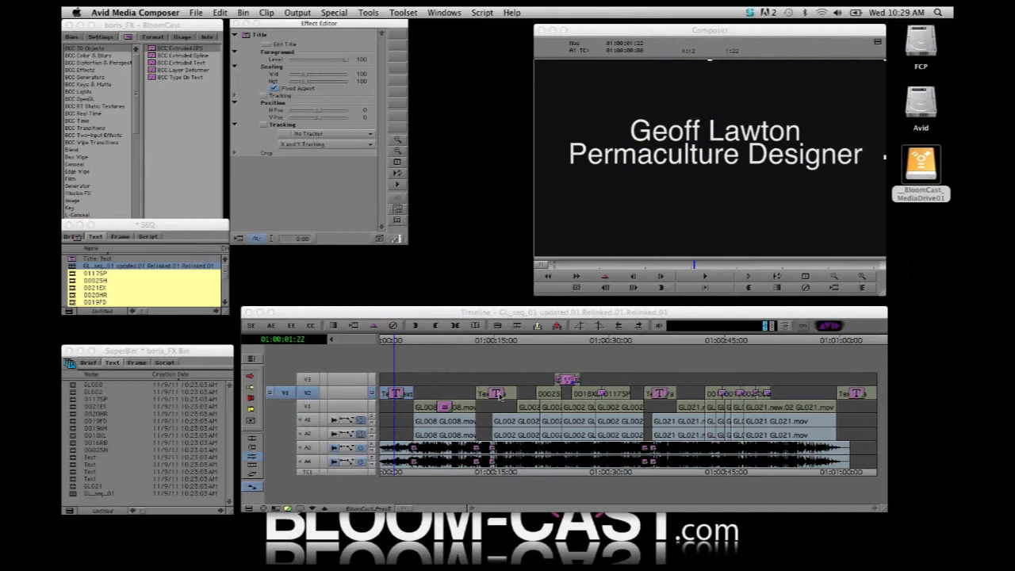
# Edit the second V2 title, "What is Permaculture?", without promoting it to Marquee, nudge its text slightly right, and save it
pyautogui.doubleClick(500, 394)
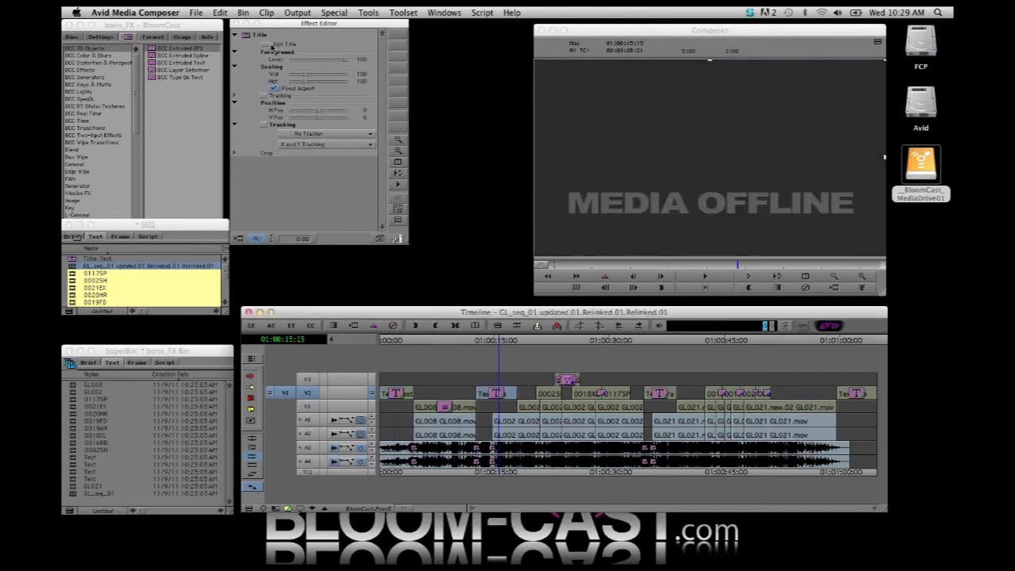
pyautogui.click(535, 300)
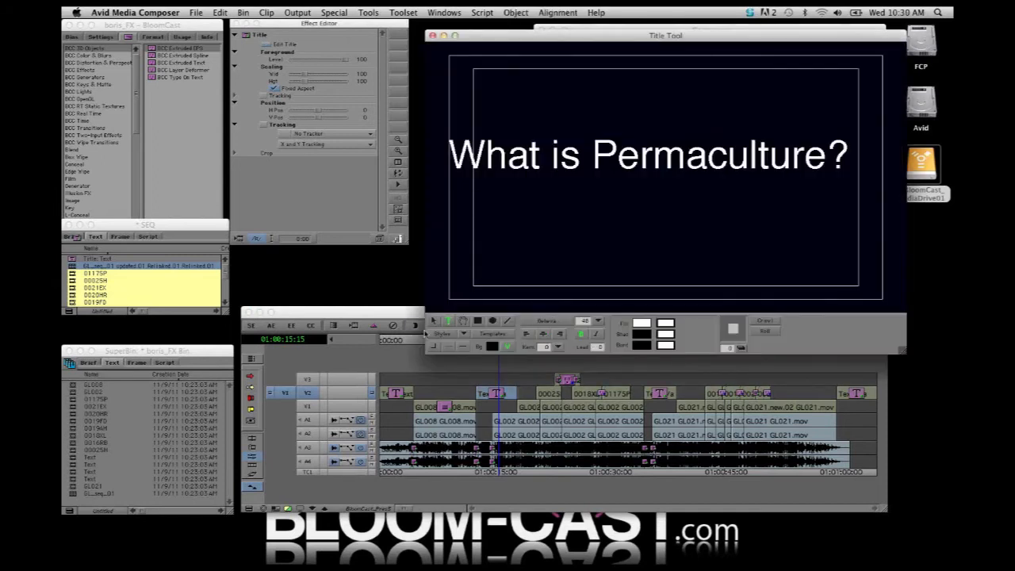
pyautogui.click(557, 172)
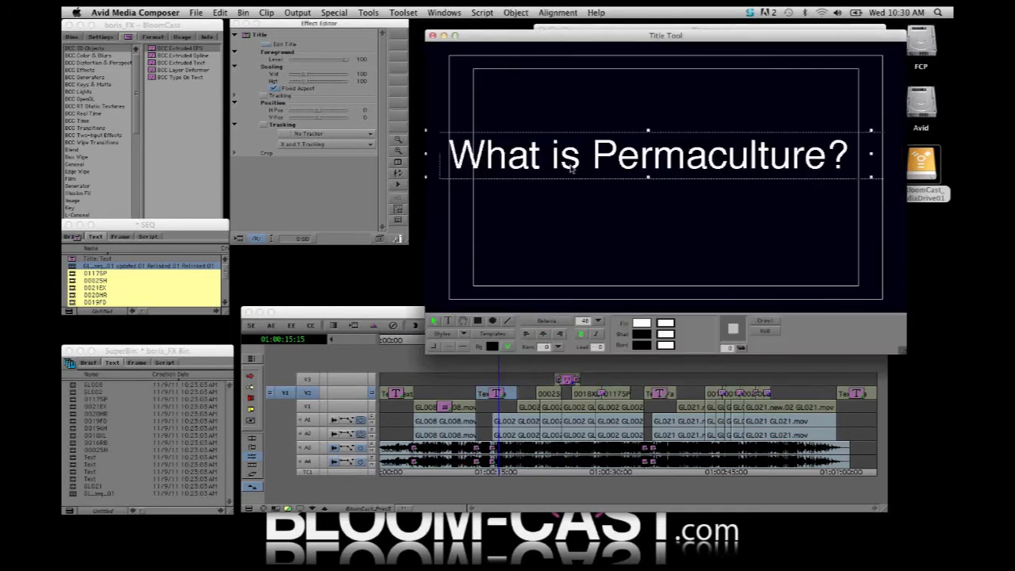
pyautogui.click(433, 36)
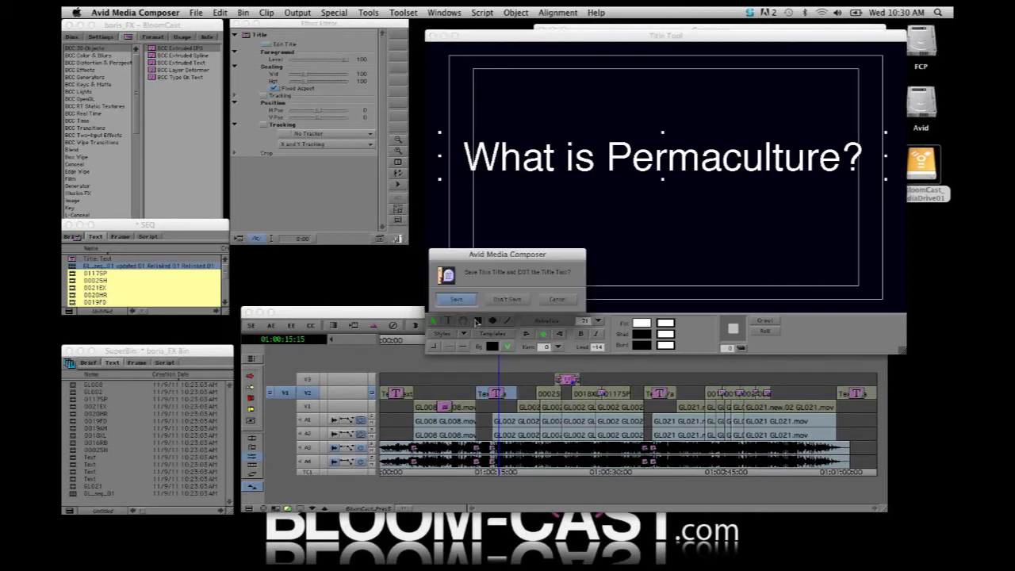
pyautogui.click(460, 301)
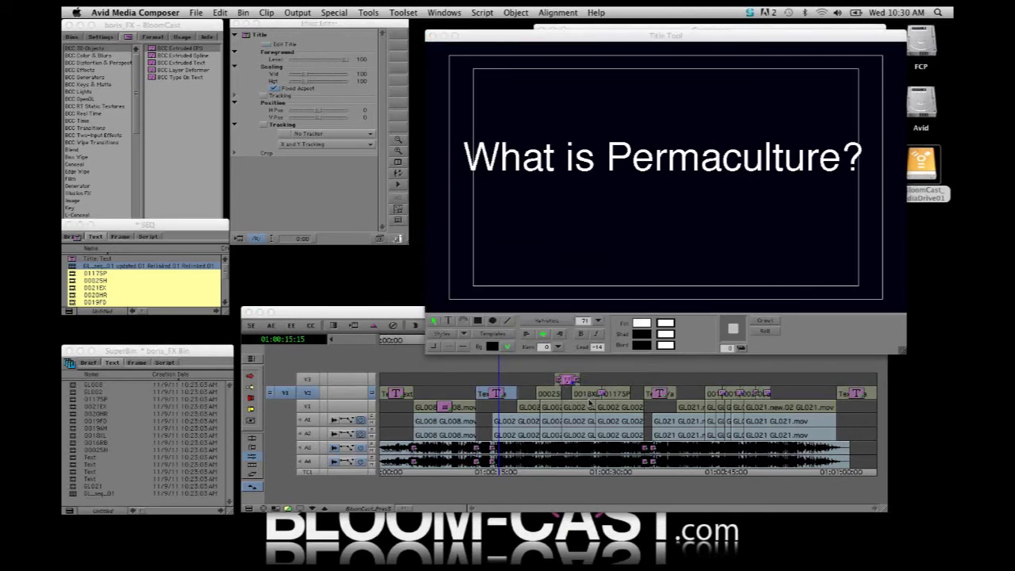
# Edit the third V2 title, "A design system?", without promoting it to Marquee, nudge its text slightly right, and save it
pyautogui.click(667, 394)
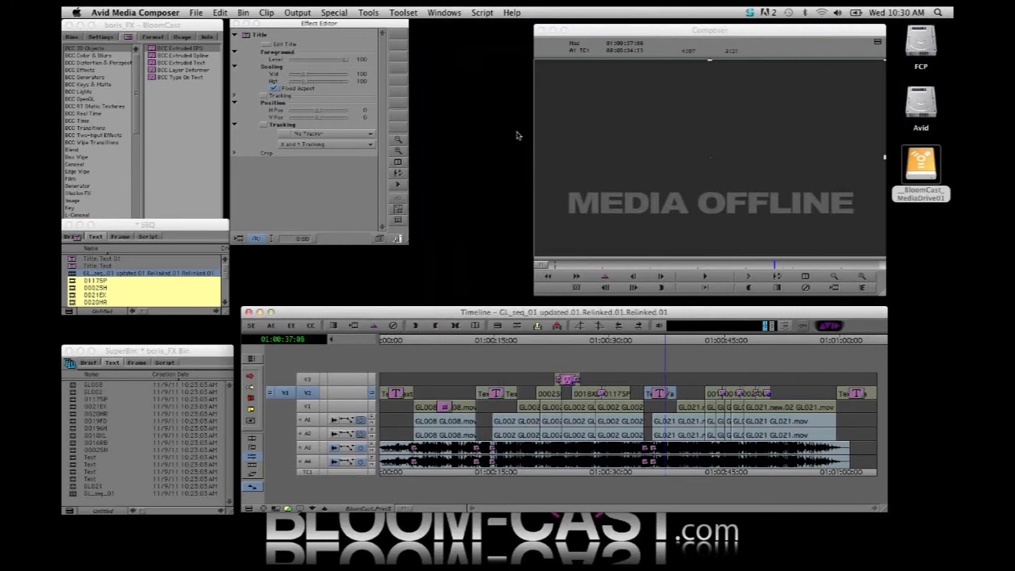
pyautogui.click(269, 47)
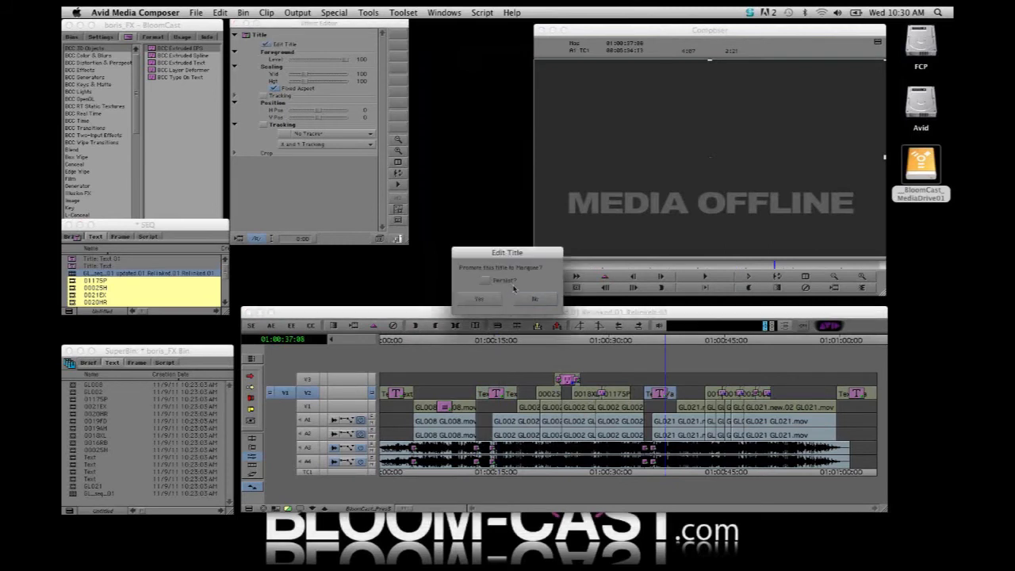
pyautogui.click(550, 303)
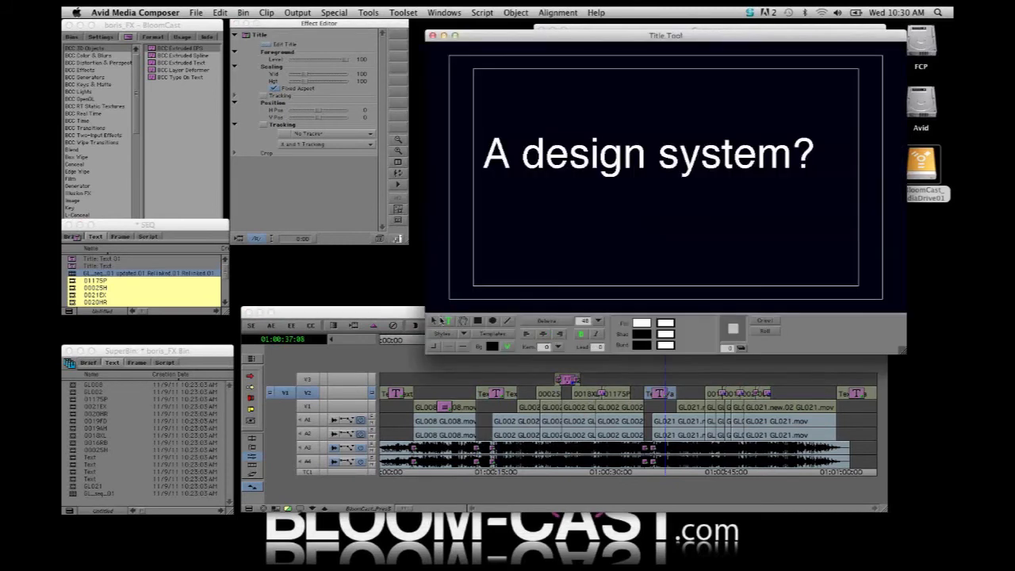
pyautogui.click(434, 321)
pyautogui.moveTo(603, 167); pyautogui.dragTo(618, 169)
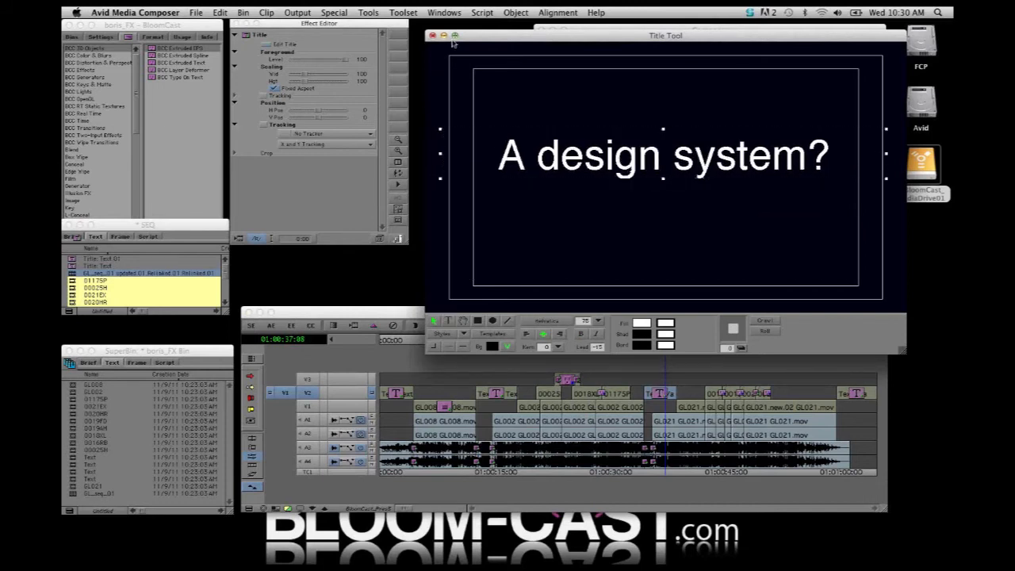
pyautogui.click(432, 35)
pyautogui.click(464, 305)
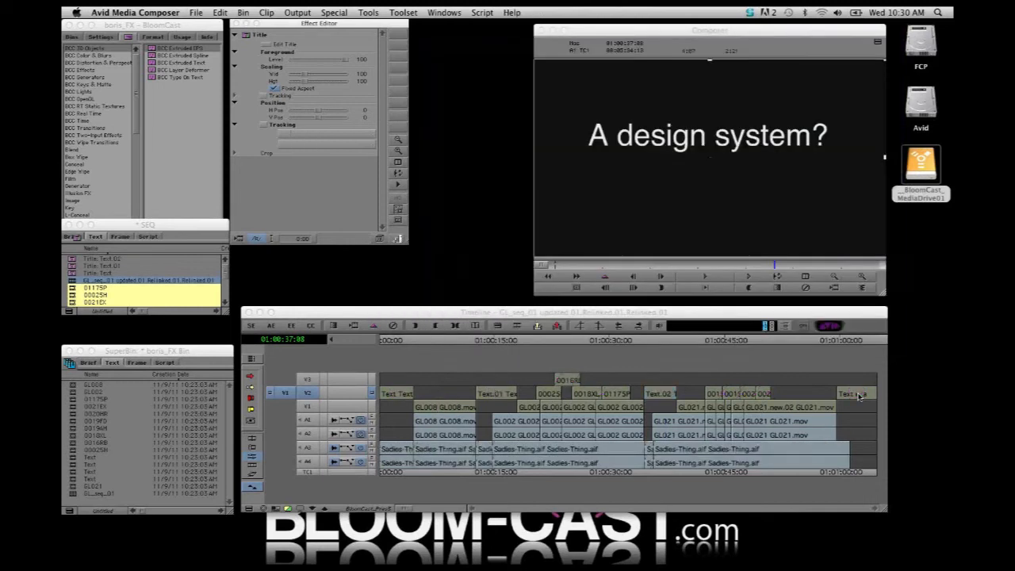
# Edit the last V2 title, "Call to action", without promoting it to Marquee, nudge its text slightly right, and save it
pyautogui.click(859, 397)
pyautogui.click(268, 45)
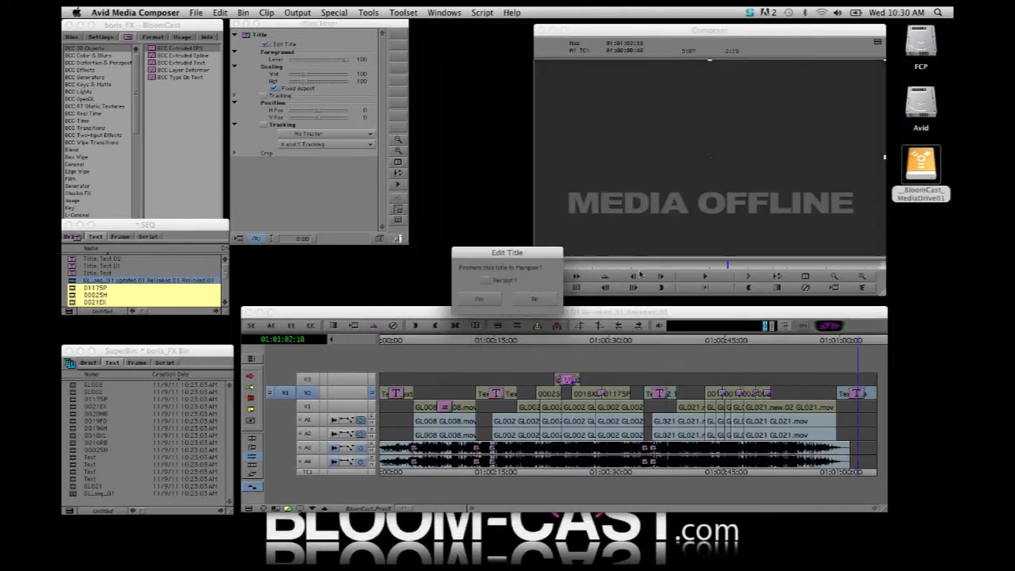
pyautogui.click(534, 299)
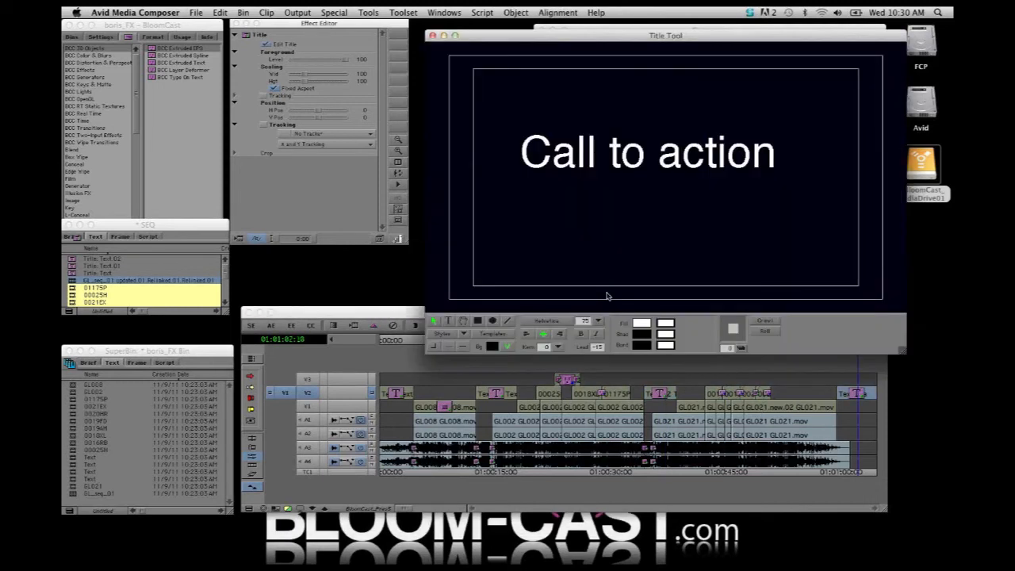
pyautogui.click(434, 321)
pyautogui.click(617, 155)
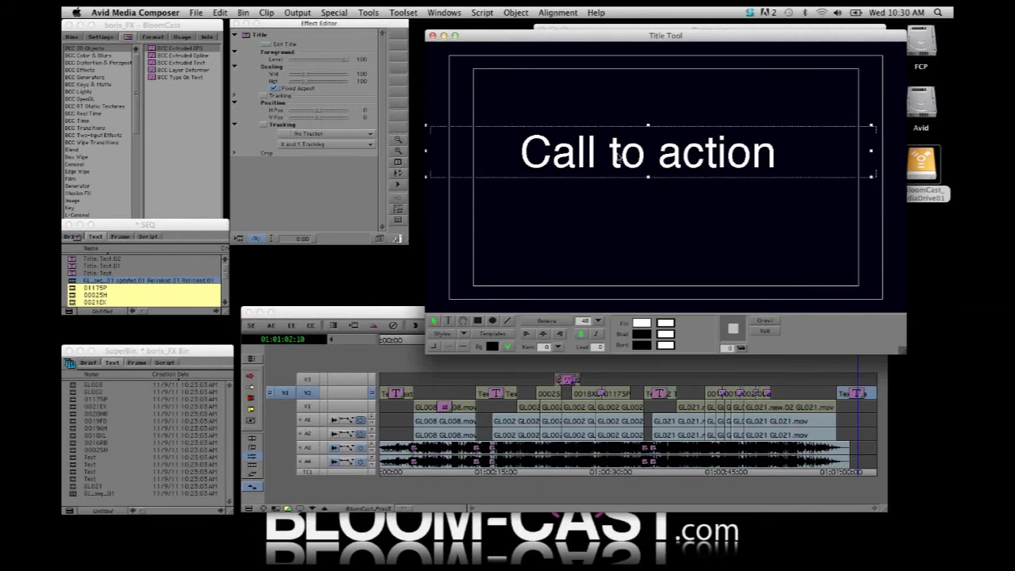
pyautogui.click(432, 37)
pyautogui.click(468, 298)
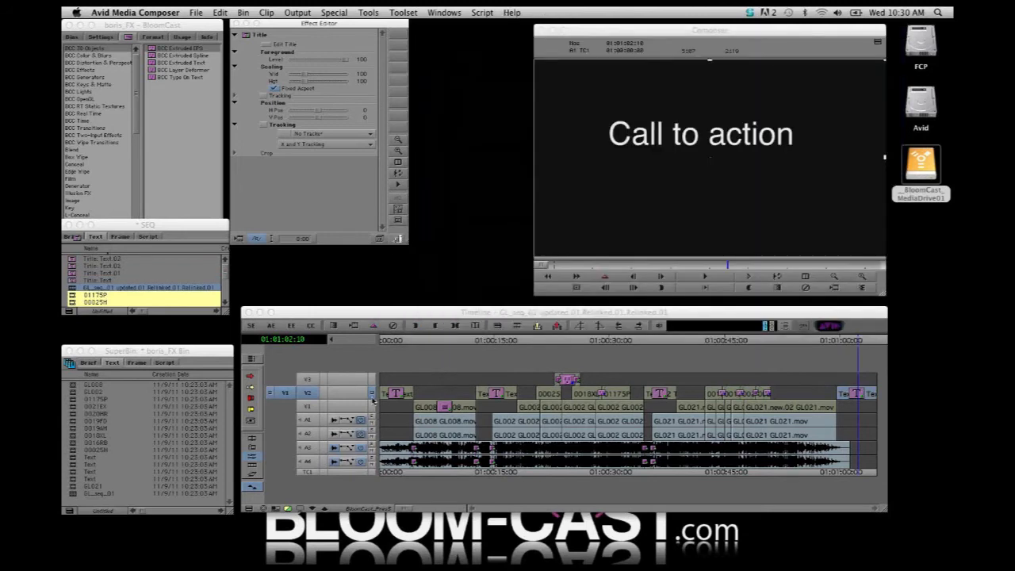
# Activate all tracks with V3 monitored, and return to source/record editing on the first title
pyautogui.click(372, 380)
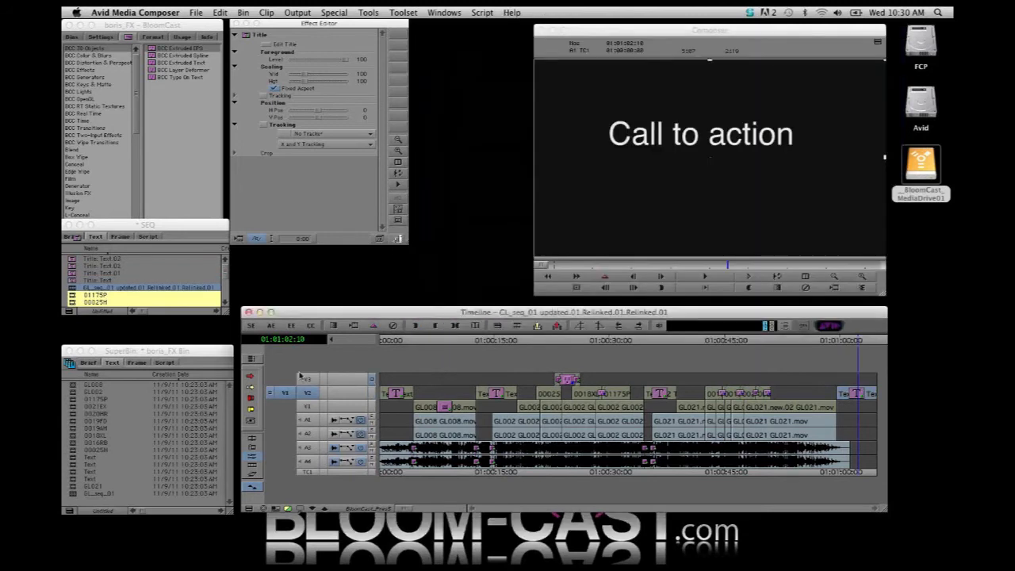
pyautogui.click(302, 378)
pyautogui.click(394, 473)
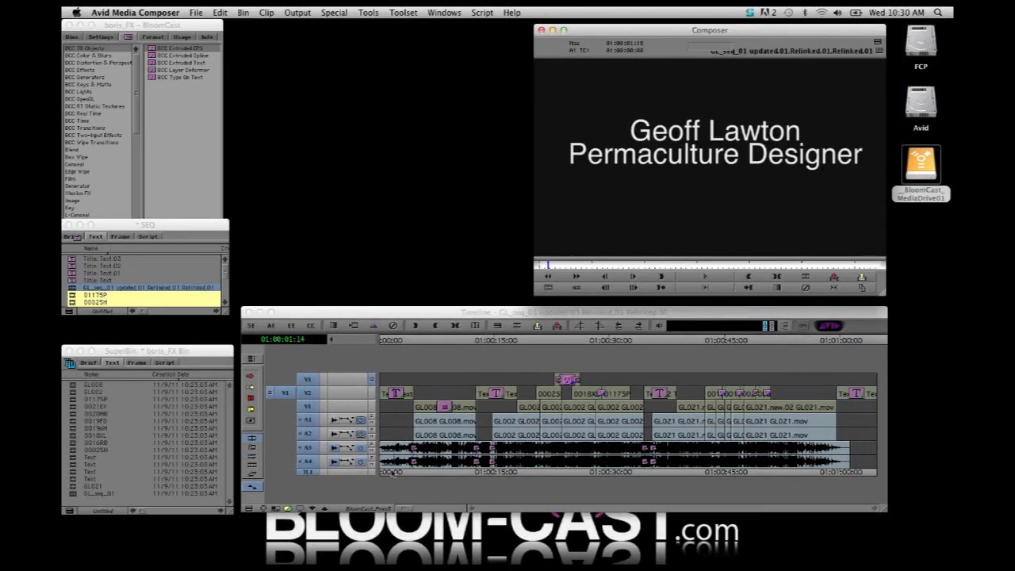
pyautogui.click(251, 326)
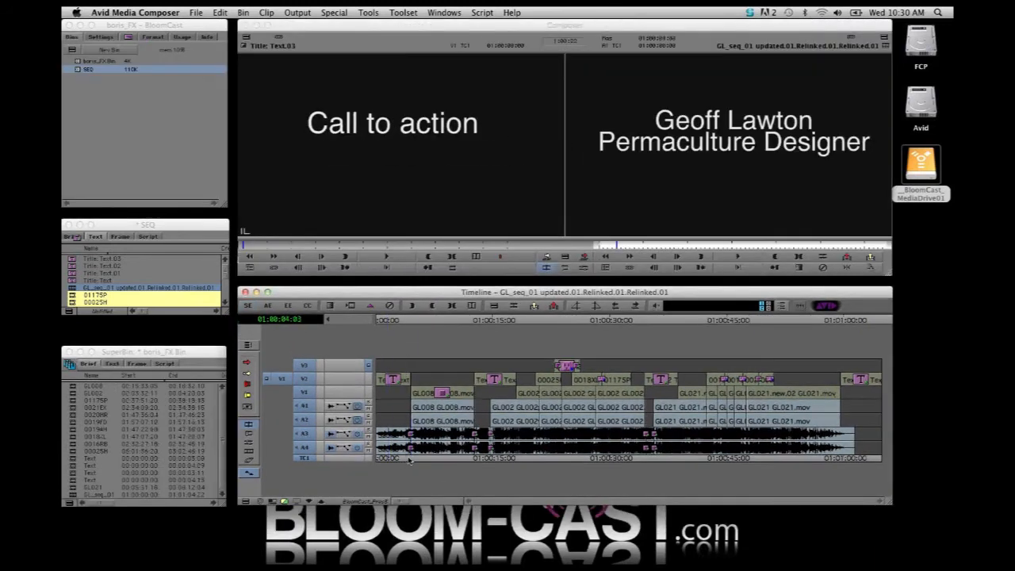
# Zoom in on the GL008 clip, activate only track V1, and open the clip's 3D Warp effect settings
pyautogui.moveTo(410, 461); pyautogui.dragTo(440, 462)
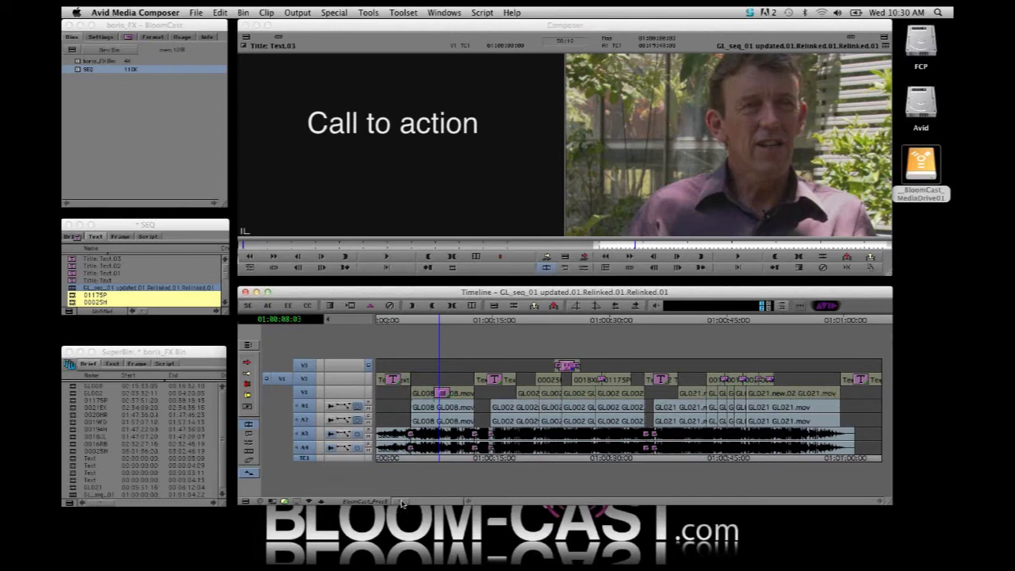
pyautogui.moveTo(402, 503); pyautogui.dragTo(514, 498)
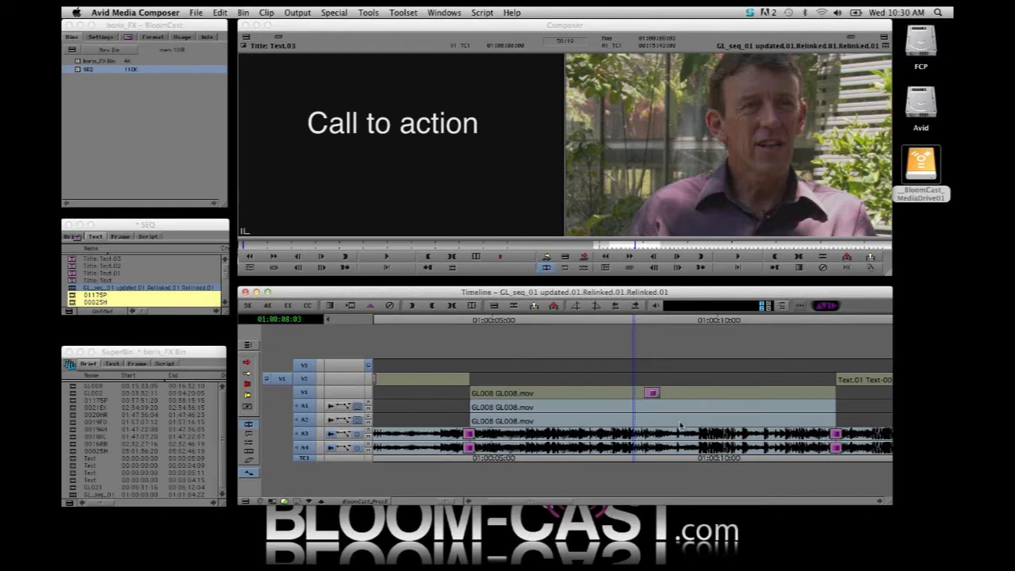
pyautogui.moveTo(327, 341); pyautogui.dragTo(293, 490)
pyautogui.click(304, 392)
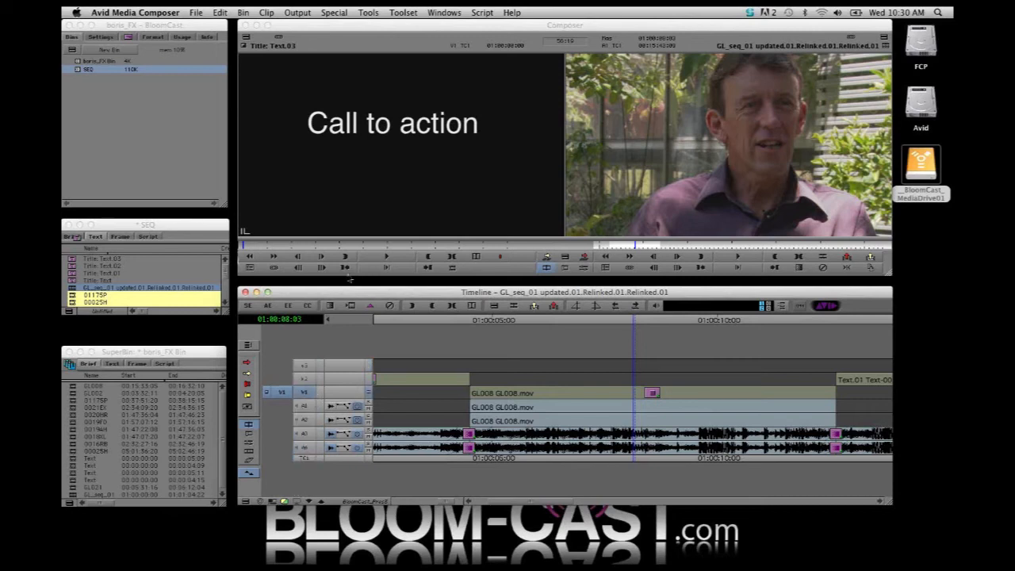
pyautogui.click(290, 306)
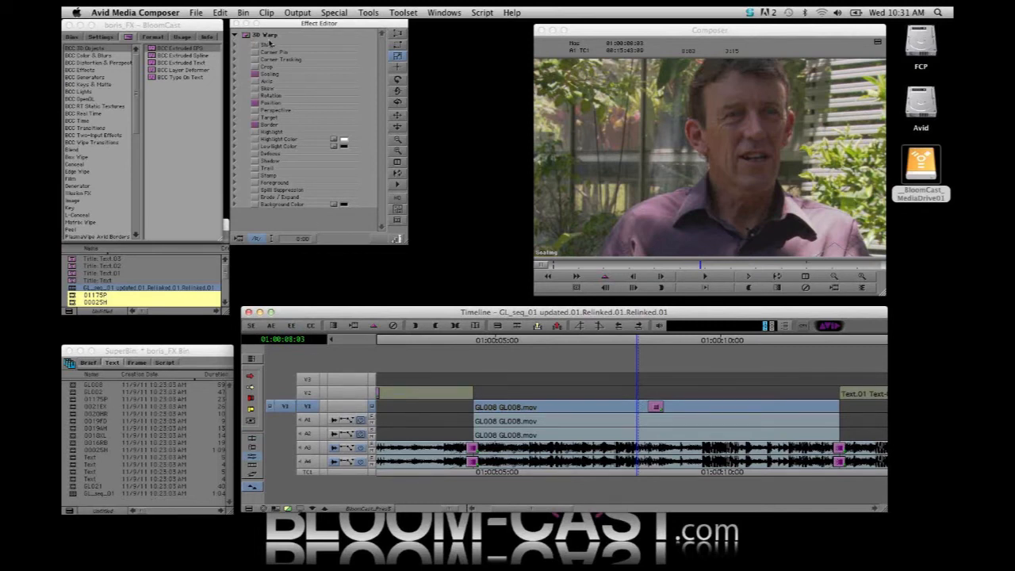
# Scrub from the GL008 clip to the 0016RB clip, monitoring track V3, to check the transferred clips and dissolves
pyautogui.moveTo(647, 343); pyautogui.dragTo(721, 355)
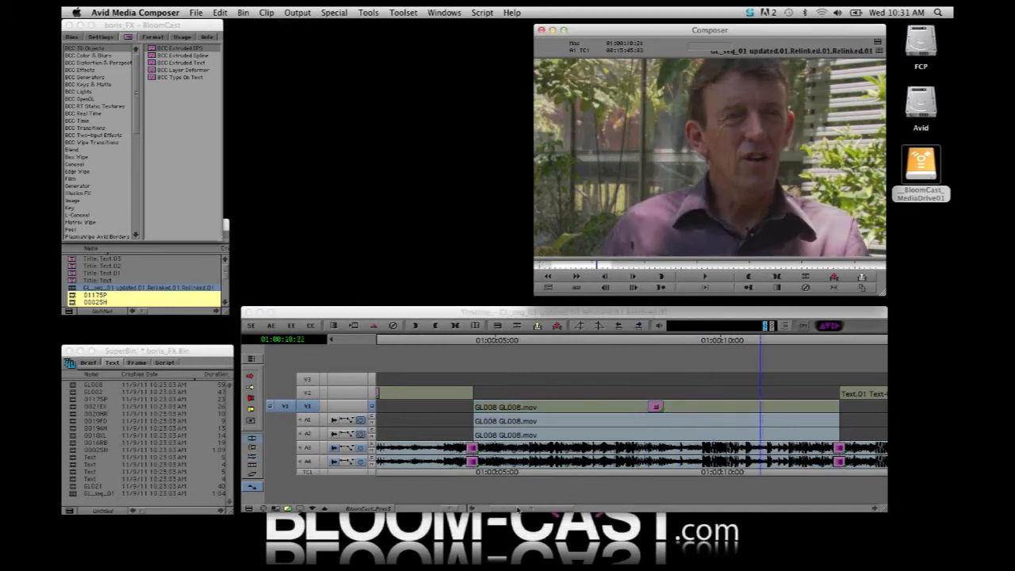
pyautogui.moveTo(519, 510); pyautogui.dragTo(565, 516)
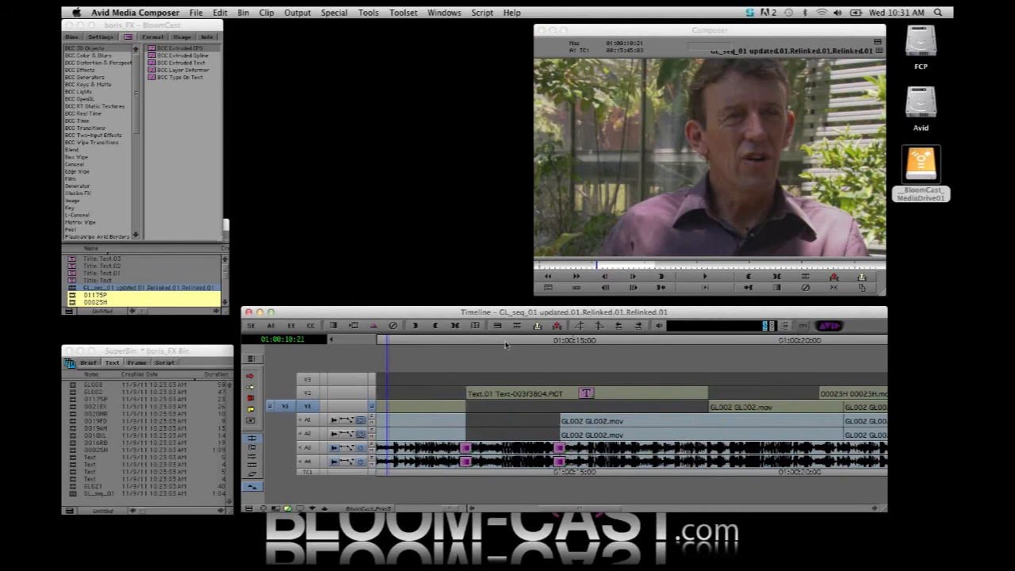
pyautogui.click(735, 345)
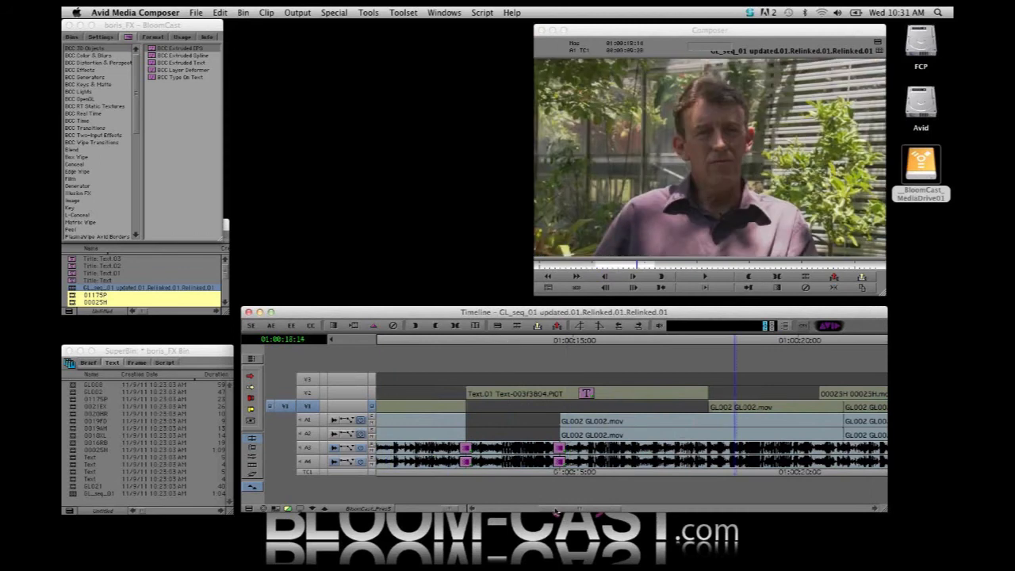
pyautogui.moveTo(560, 511); pyautogui.dragTo(608, 511)
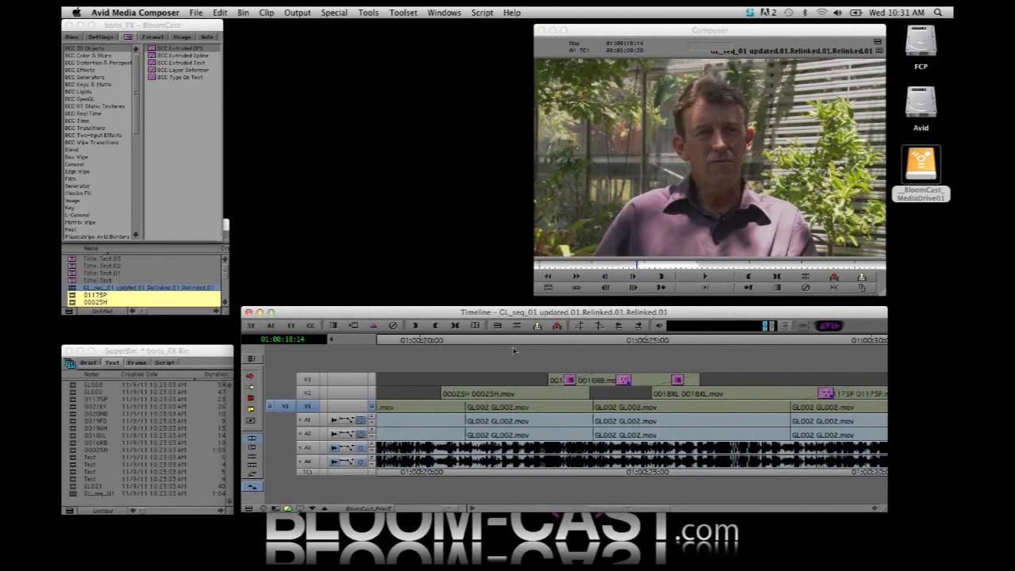
pyautogui.click(502, 343)
pyautogui.moveTo(503, 343); pyautogui.dragTo(563, 352)
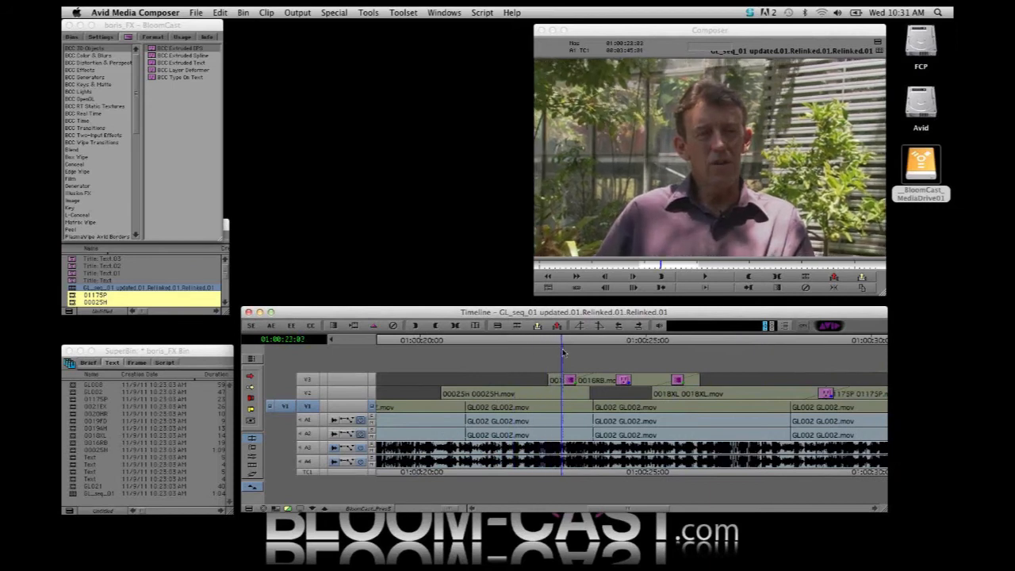
pyautogui.click(370, 380)
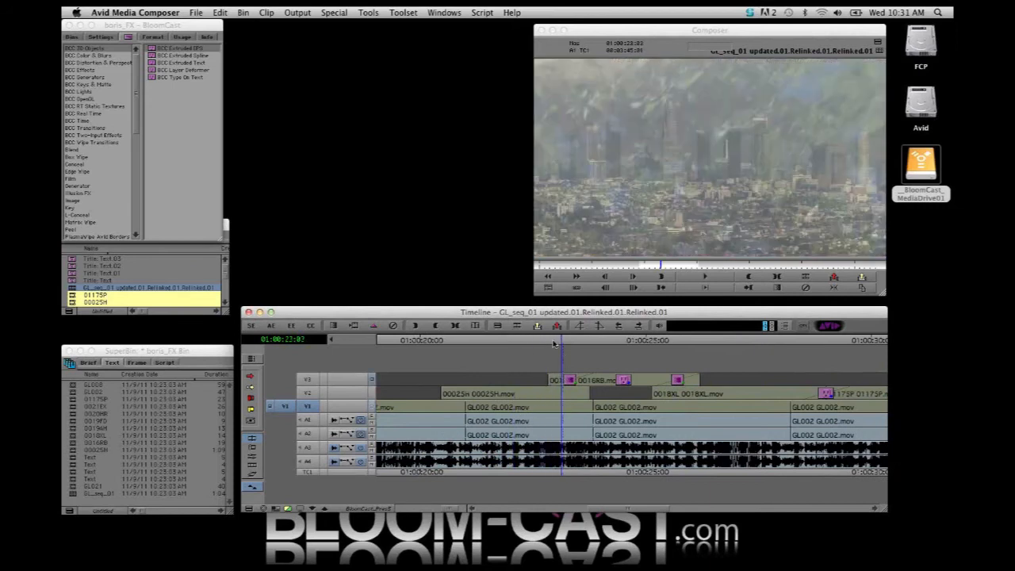
pyautogui.moveTo(554, 344); pyautogui.dragTo(624, 379)
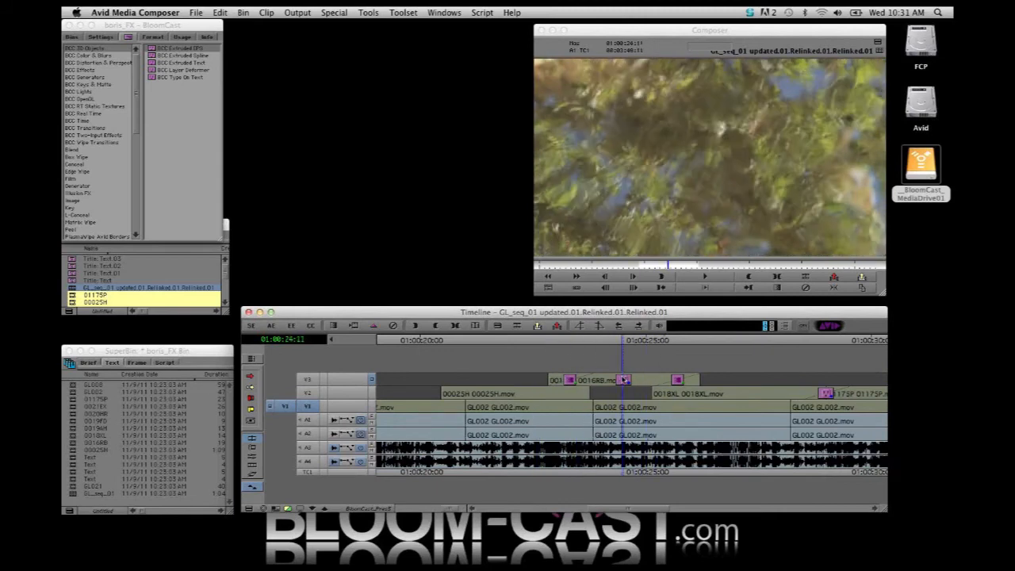
# Activate V3 instead of V1, open the 0016RB clip's BCC Velocity Remap effect, and set its frame blending mode to Temporal Blur
pyautogui.click(308, 379)
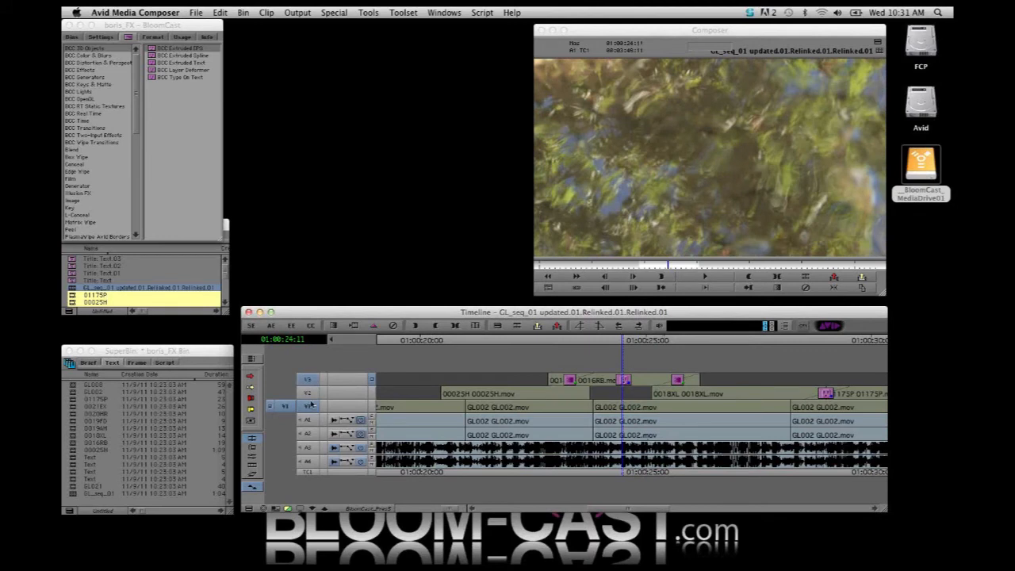
pyautogui.click(309, 406)
pyautogui.moveTo(615, 342)
pyautogui.mouseDown()
pyautogui.moveTo(582, 342)
pyautogui.moveTo(627, 343)
pyautogui.mouseUp()
pyautogui.click(623, 384)
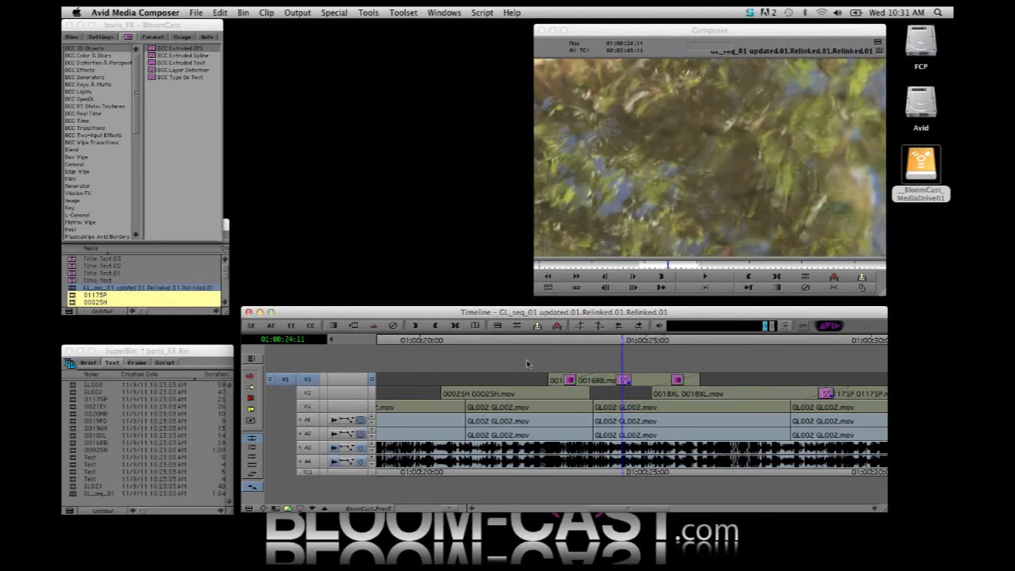
pyautogui.click(252, 460)
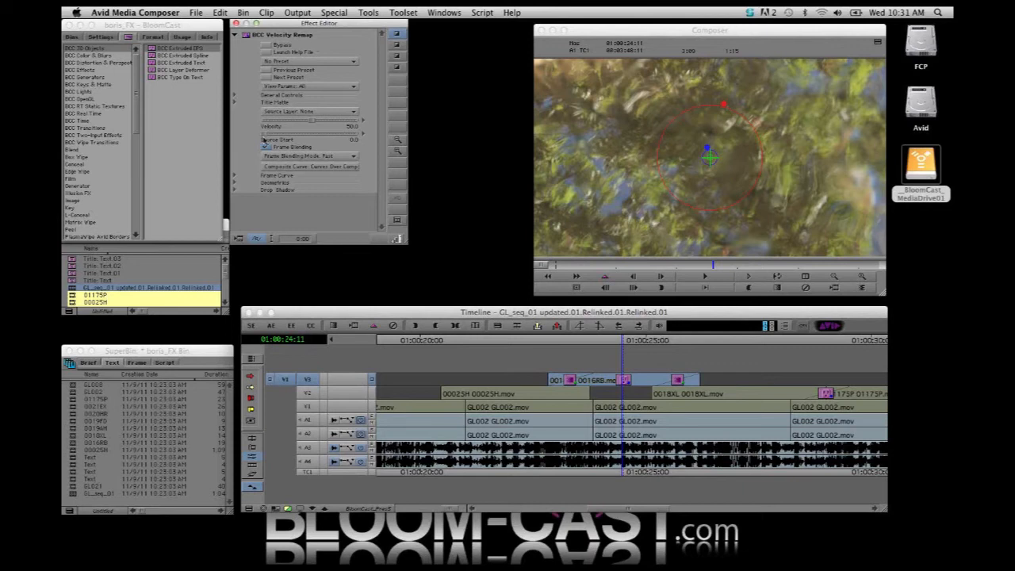
pyautogui.click(321, 155)
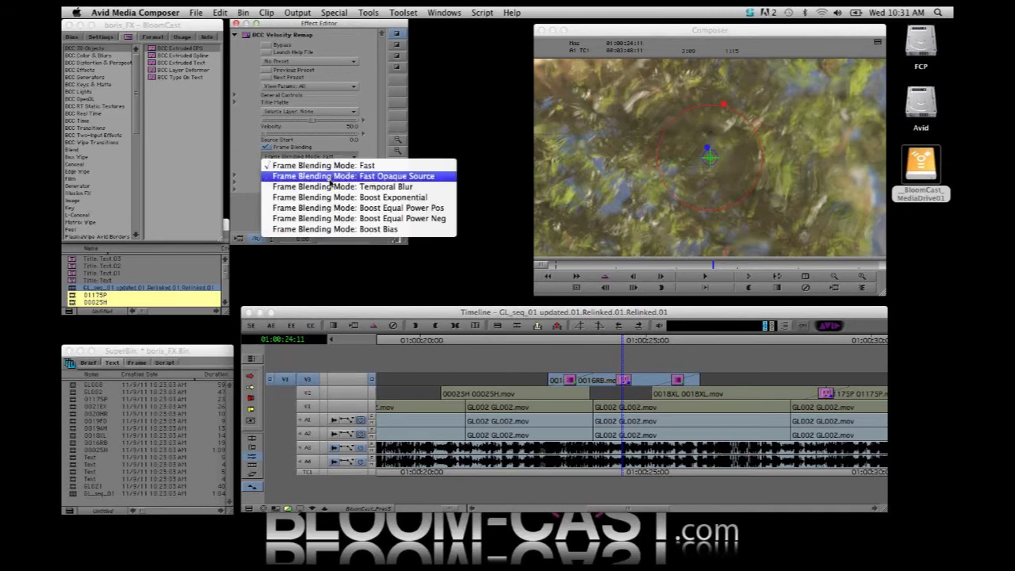
pyautogui.click(335, 187)
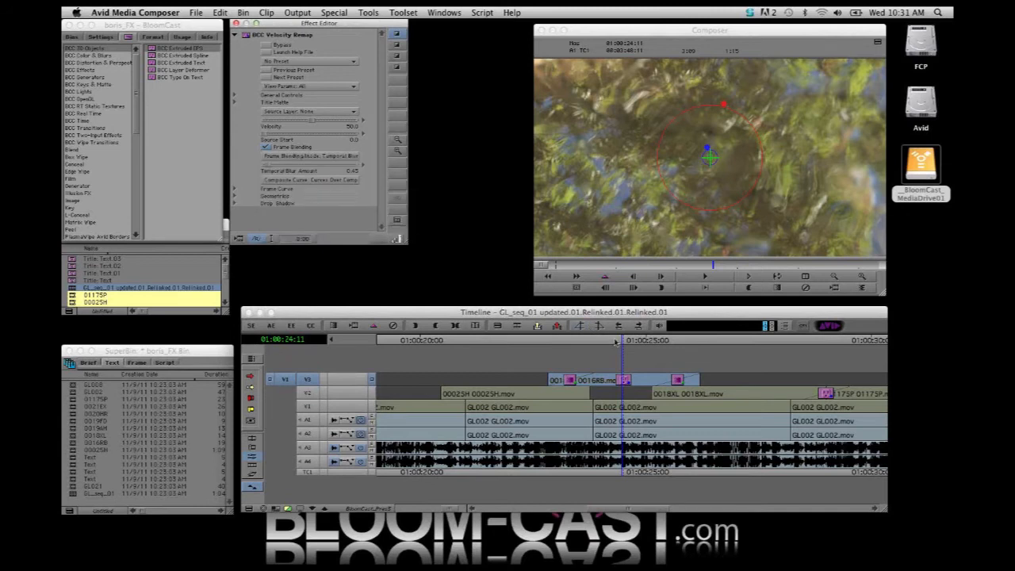
# Scrub onward from the 0016RB clip to the transition between 0019AH and 0019FD on V2 to check the footage
pyautogui.moveTo(617, 342); pyautogui.dragTo(847, 370)
pyautogui.moveTo(636, 510); pyautogui.dragTo(695, 513)
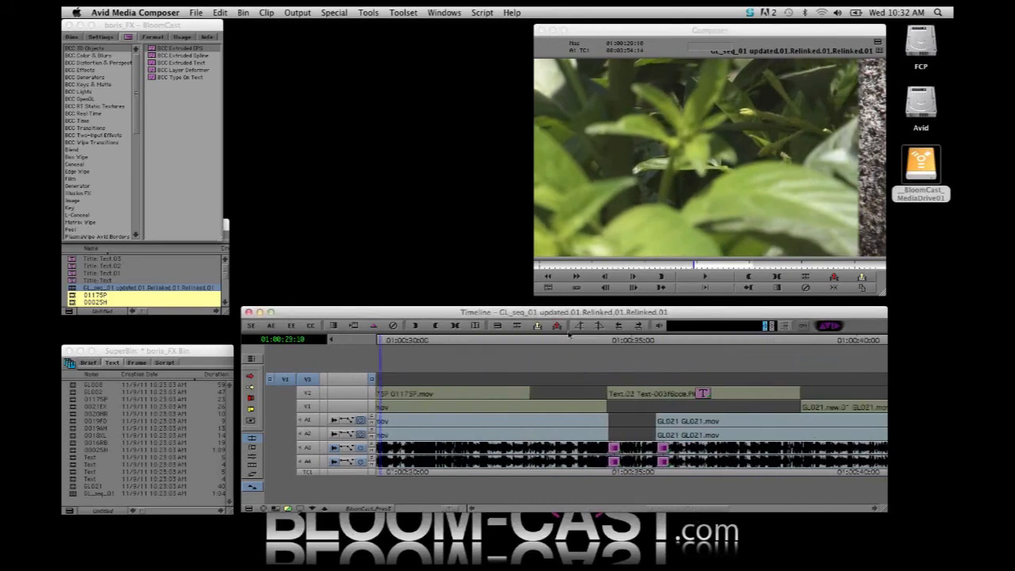
pyautogui.moveTo(615, 363); pyautogui.dragTo(816, 401)
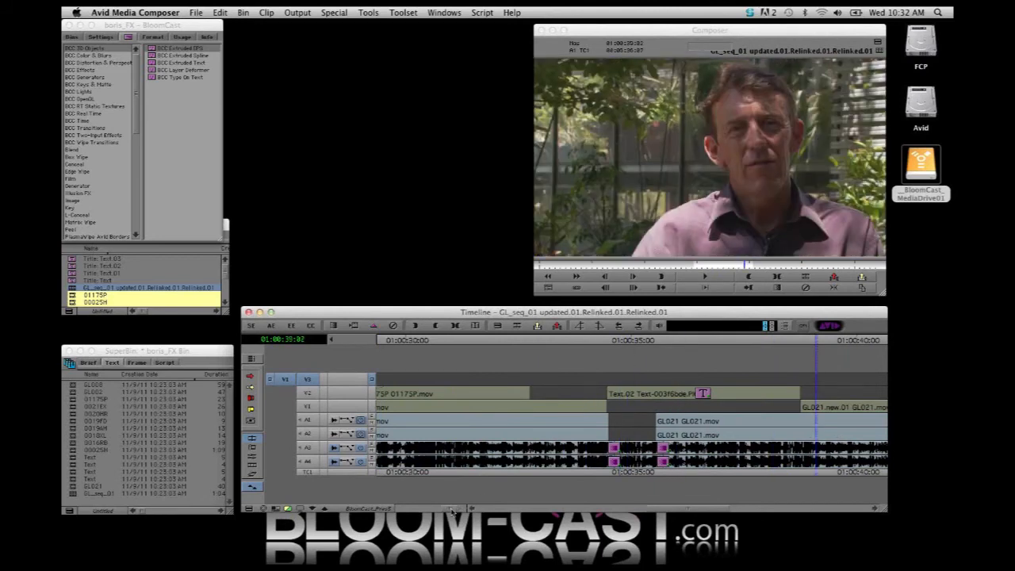
pyautogui.moveTo(682, 514); pyautogui.dragTo(735, 517)
pyautogui.click(617, 343)
pyautogui.moveTo(617, 343); pyautogui.dragTo(671, 365)
# Inspect the effect settings of the V2 transitions: BCC Lens Transition, BCC Textured Wipe, Dissolve and BCC Swish Pan
pyautogui.click(649, 394)
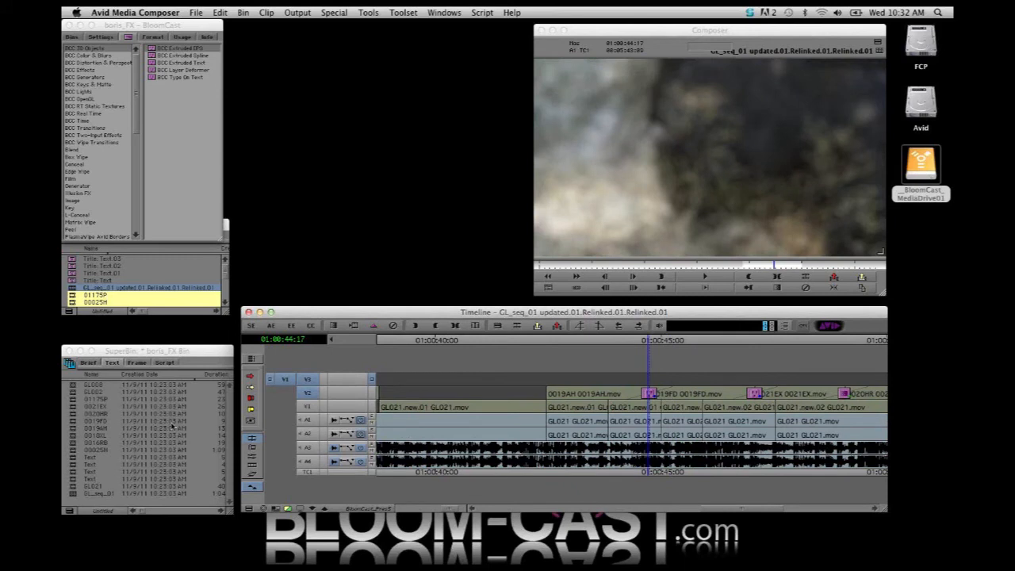
pyautogui.click(253, 457)
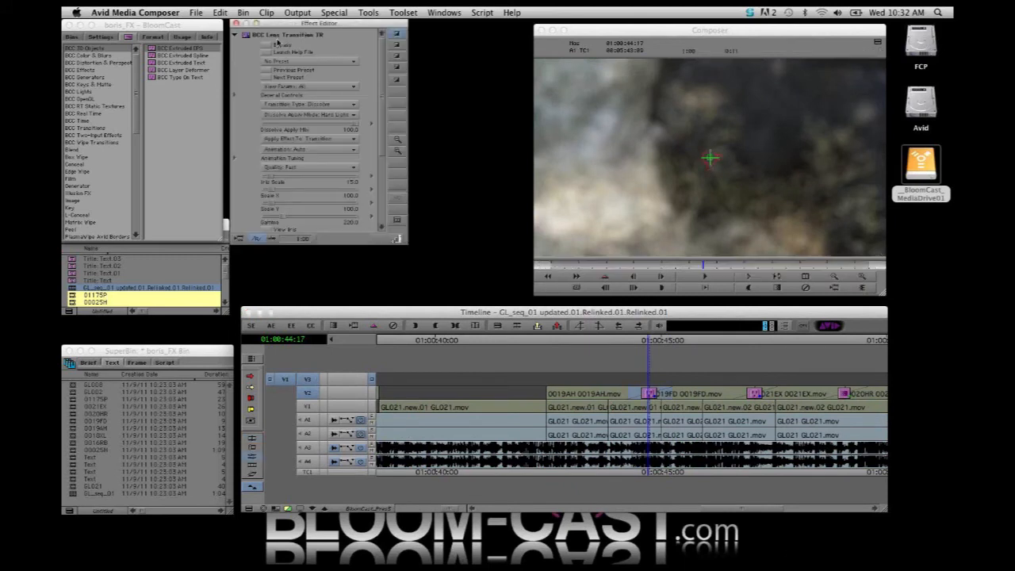
pyautogui.click(759, 395)
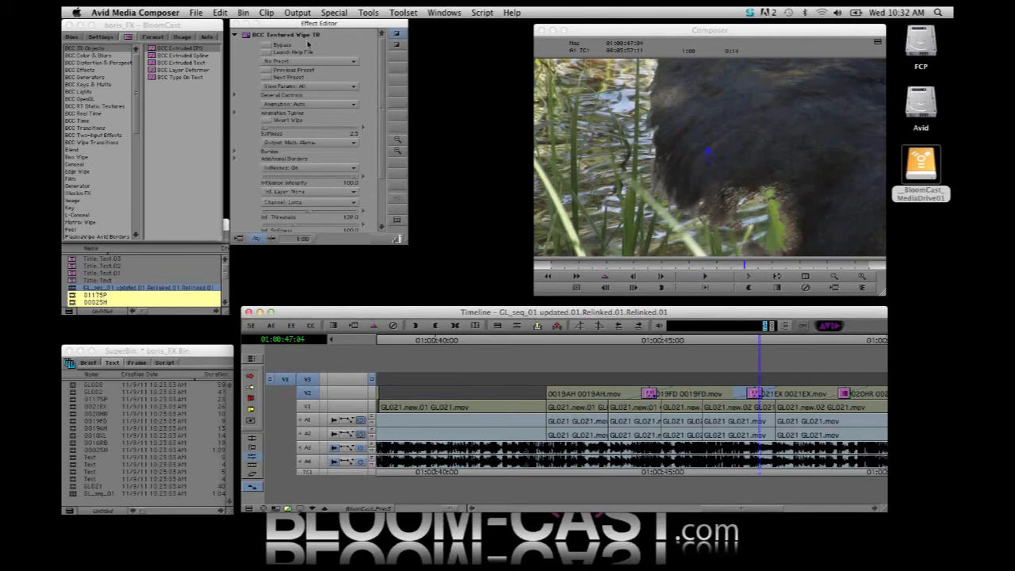
pyautogui.click(853, 395)
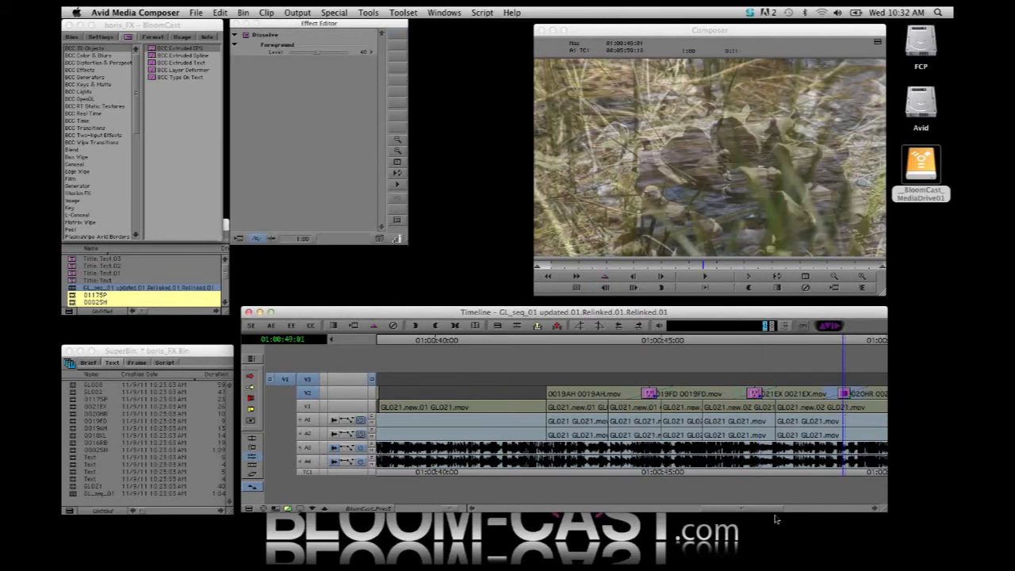
pyautogui.moveTo(771, 511); pyautogui.dragTo(813, 510)
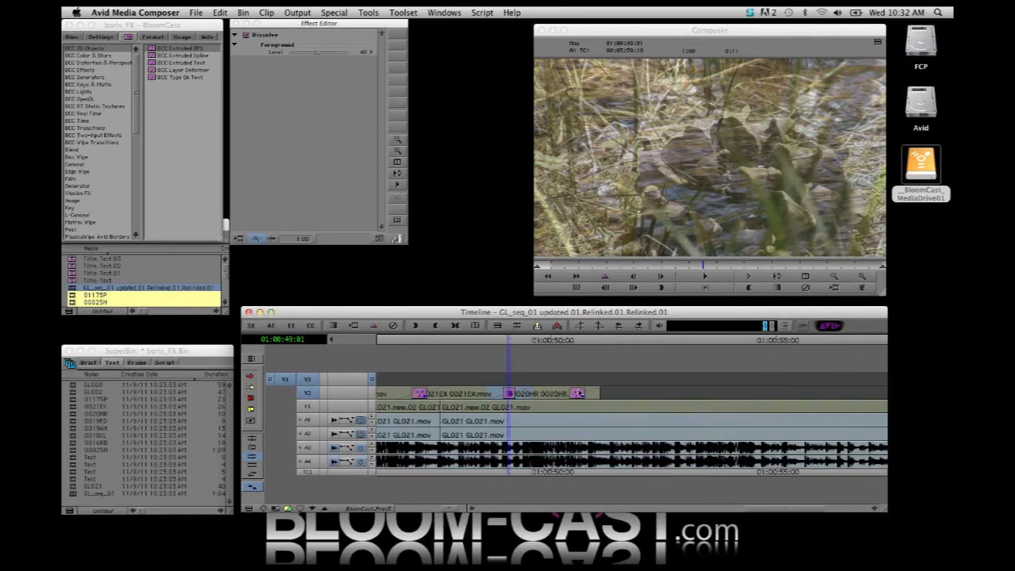
pyautogui.click(578, 393)
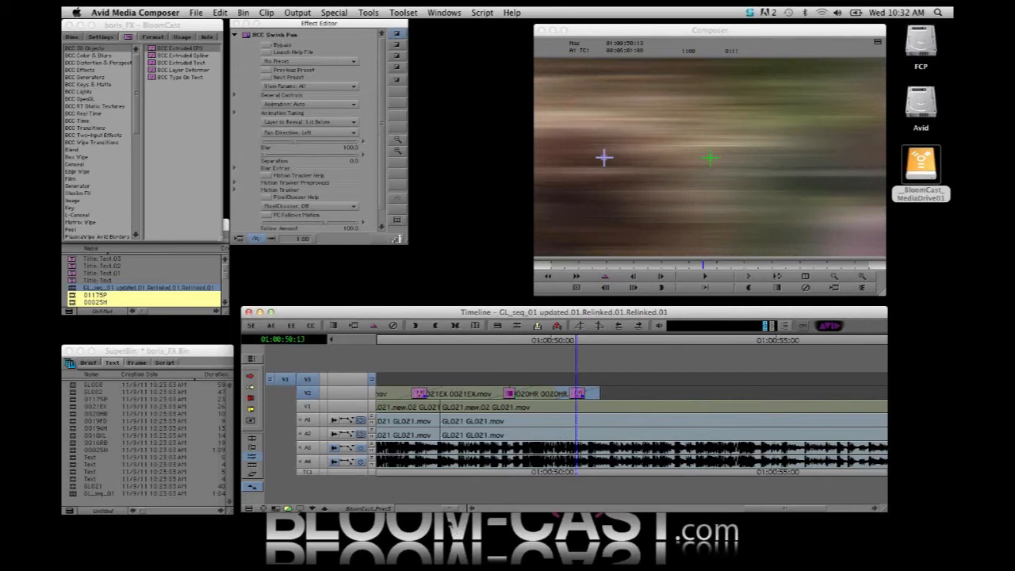
# Show the whole sequence in the timeline, return the playhead to its start, and select all tracks
pyautogui.moveTo(449, 509); pyautogui.dragTo(404, 507)
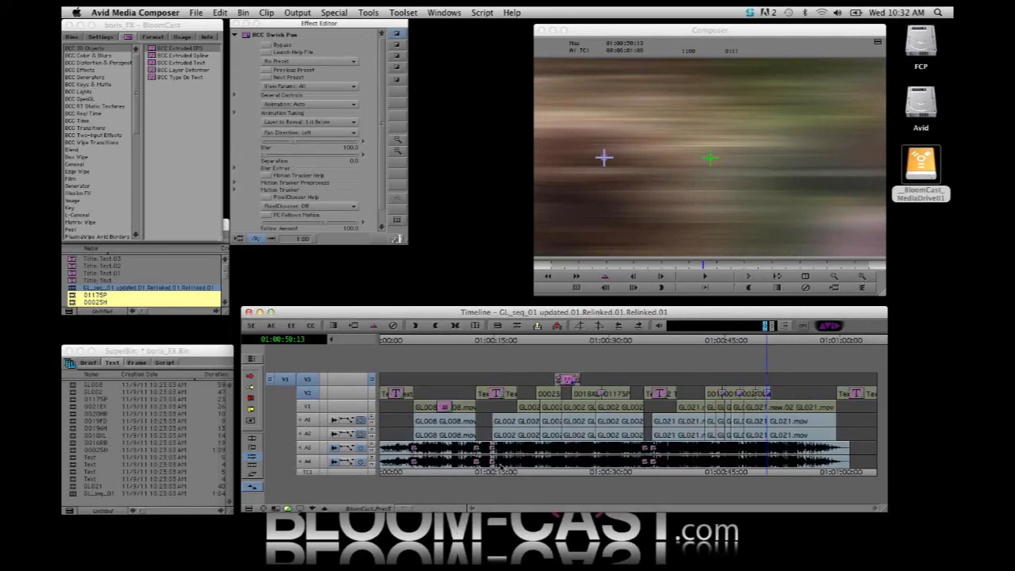
pyautogui.click(492, 471)
pyautogui.moveTo(456, 474); pyautogui.dragTo(318, 399)
pyautogui.press('super+a')
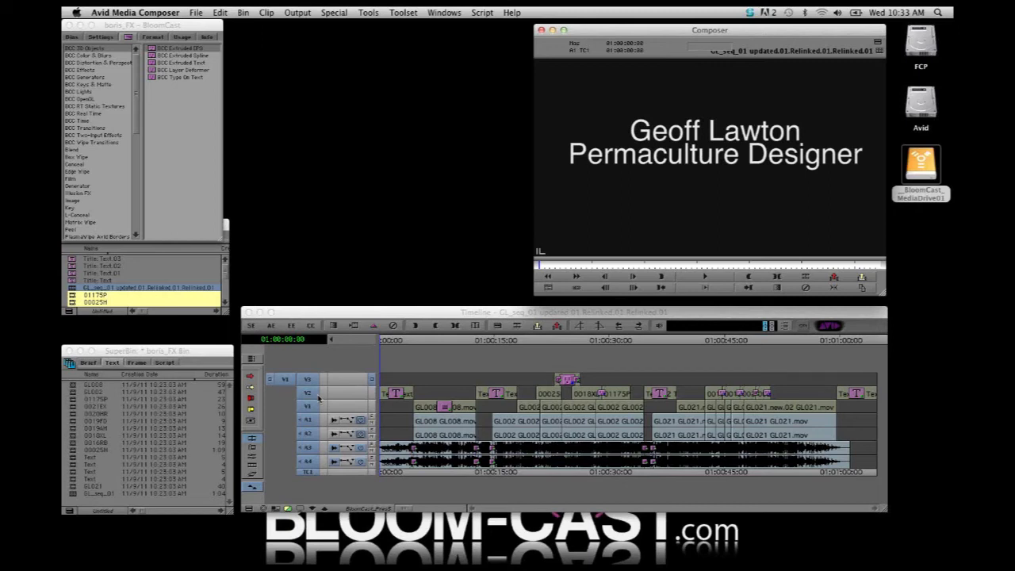
# Select Title: Text.02 in the SEQ bin and close the boris_FX project window
pyautogui.click(194, 266)
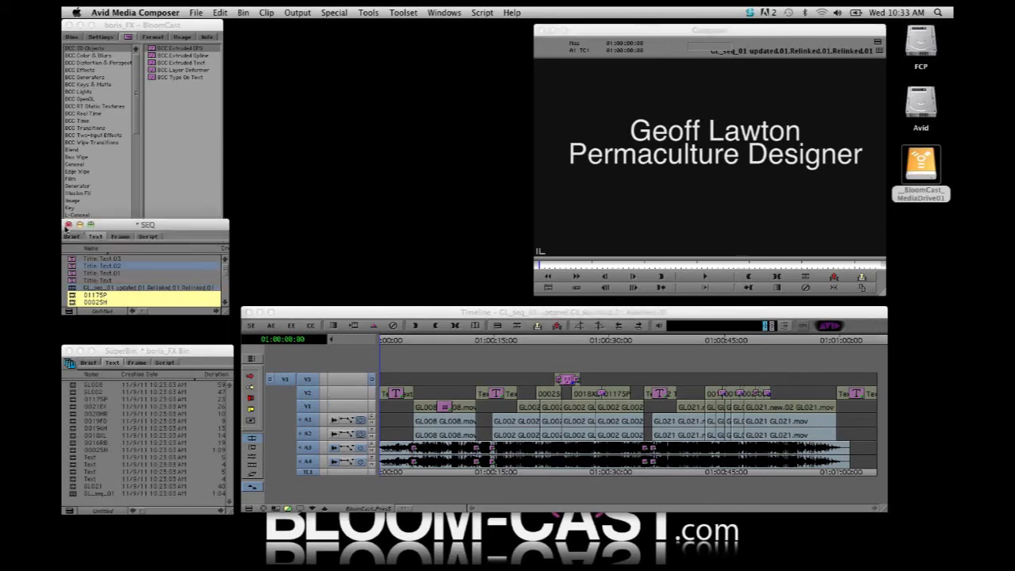
pyautogui.click(69, 26)
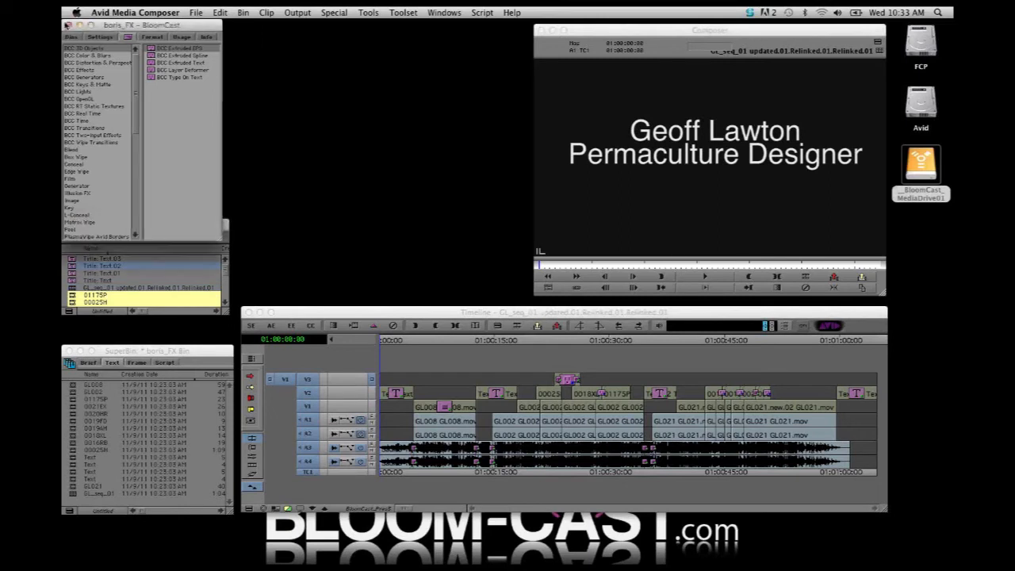
# Close the boris_FX project and open the external Permaculture_Design project
pyautogui.click(68, 26)
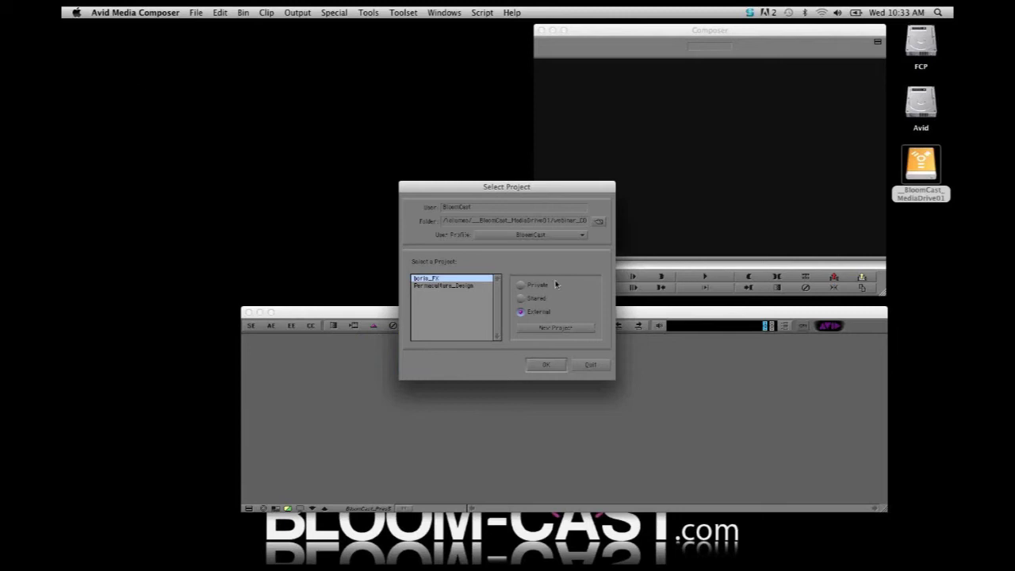
pyautogui.click(428, 285)
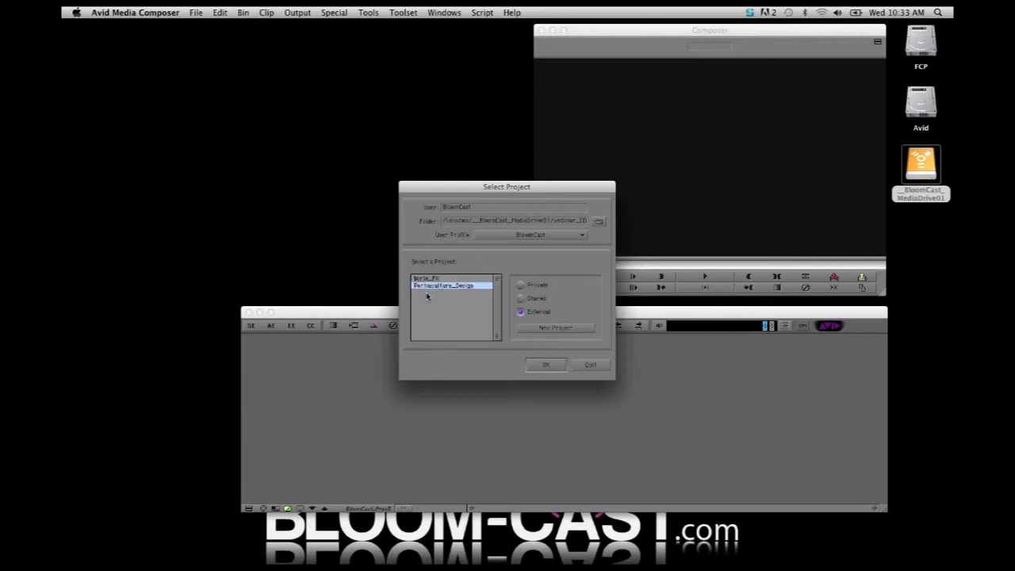
pyautogui.click(546, 364)
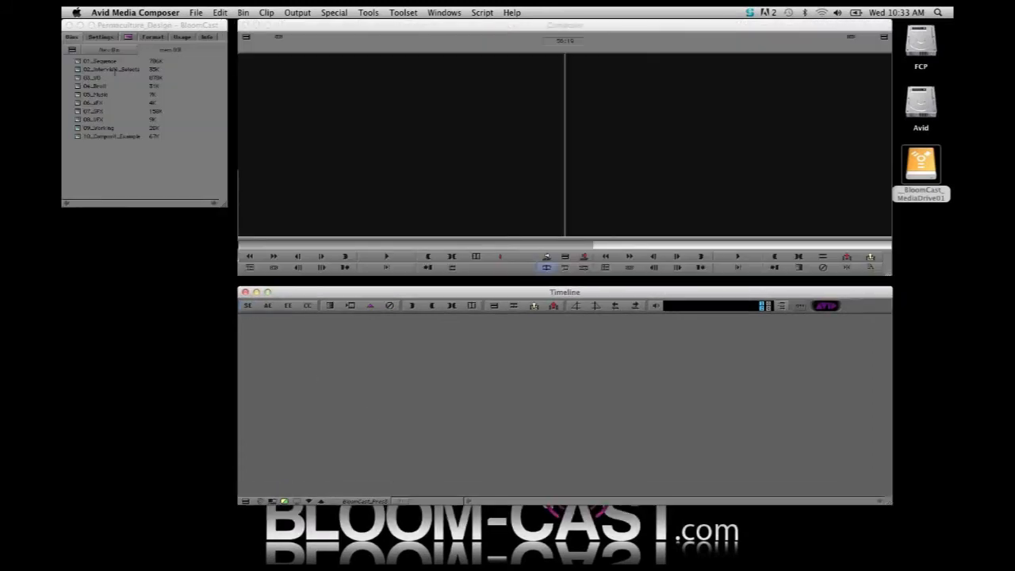
pyautogui.click(140, 28)
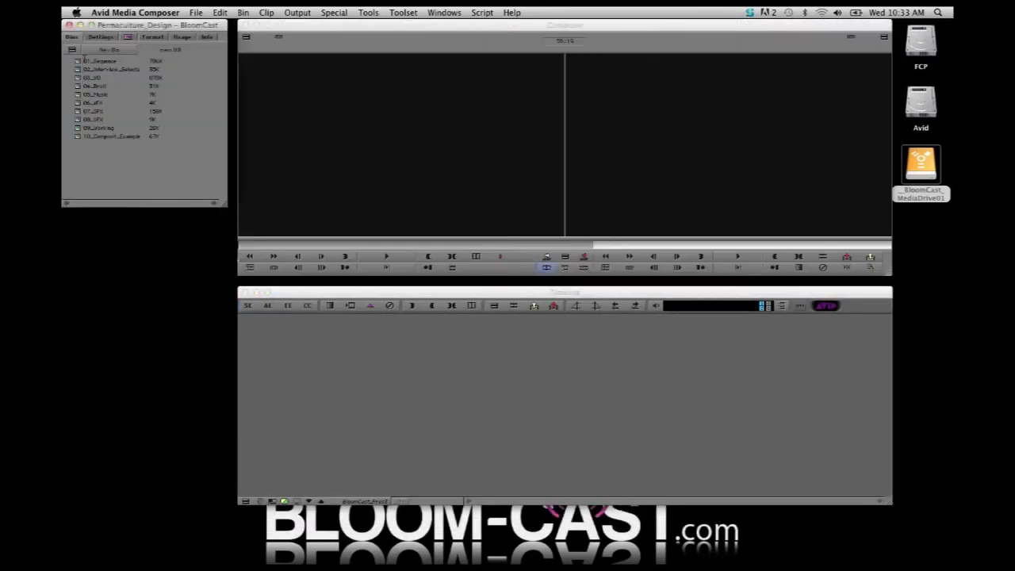
# Load the LS_01 sequence from the 01_Sequence bin and scrub through its opening title and first interview clip
pyautogui.doubleClick(79, 61)
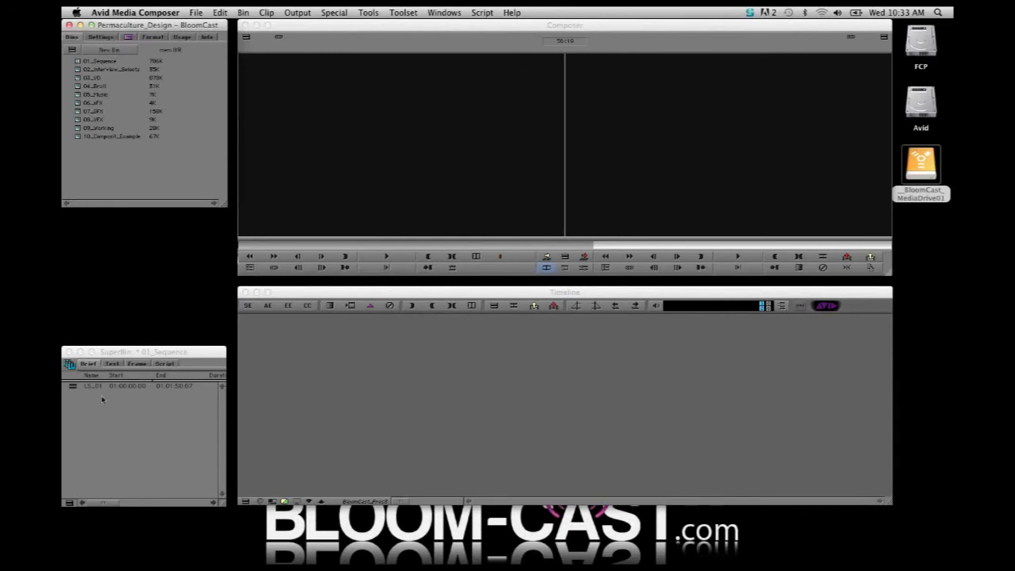
pyautogui.click(72, 387)
pyautogui.doubleClick(73, 387)
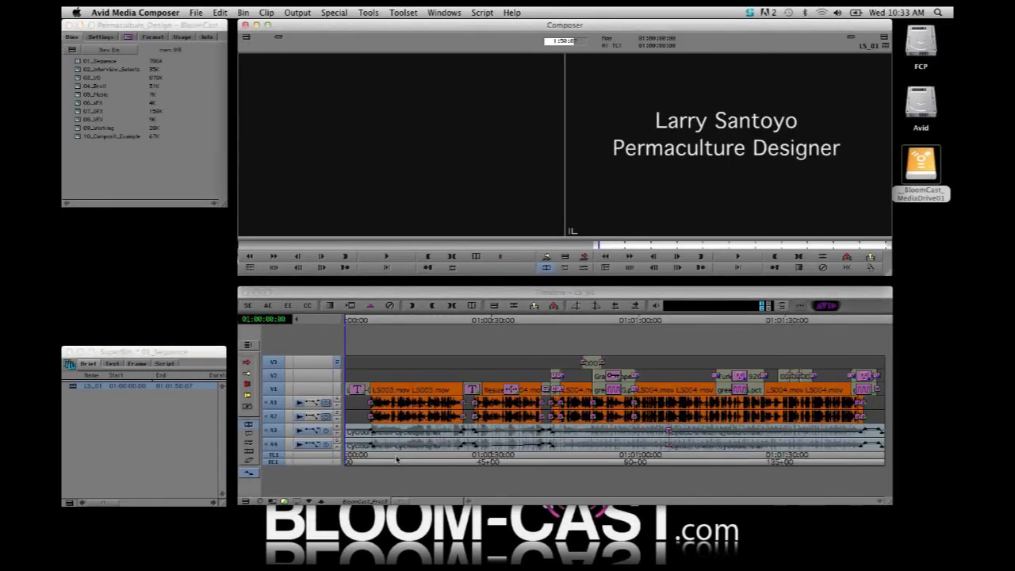
pyautogui.moveTo(398, 458); pyautogui.dragTo(431, 462)
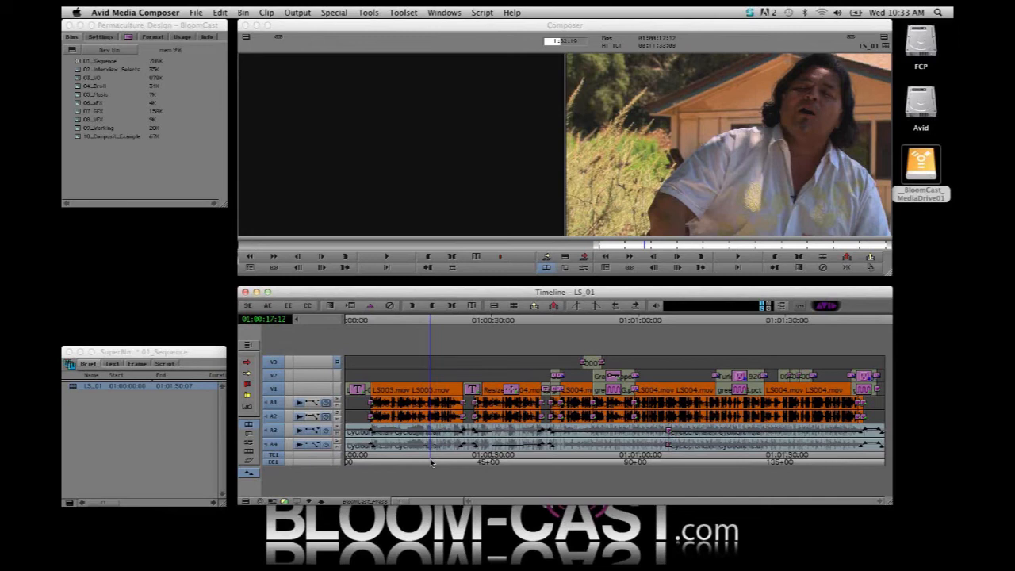
pyautogui.moveTo(430, 462); pyautogui.dragTo(358, 460)
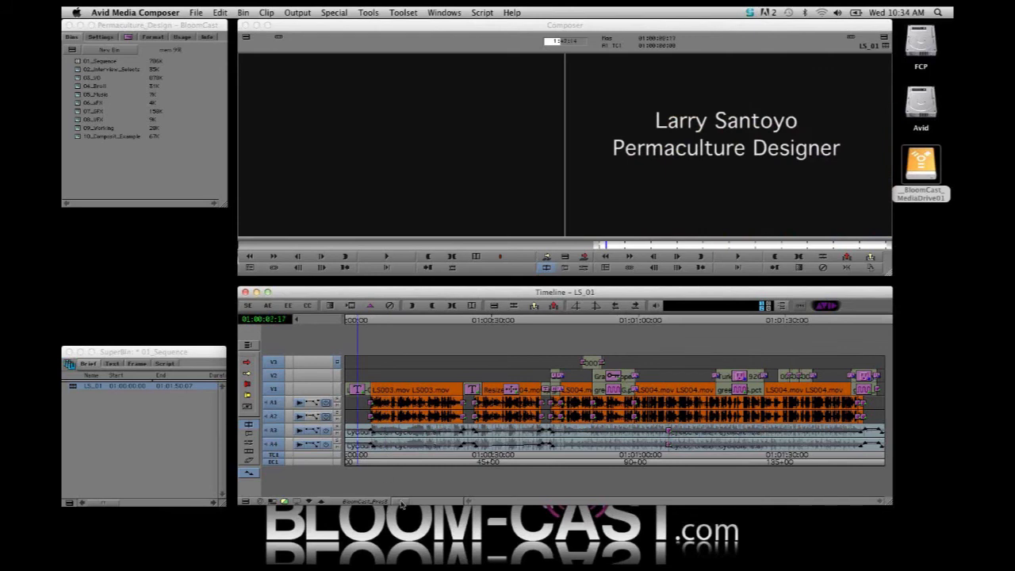
# Enlarge the timeline tracks and examine the volume keyframes on the Cyclodrone.aif music where the first LS003.mov clip begins
pyautogui.moveTo(402, 502); pyautogui.dragTo(459, 509)
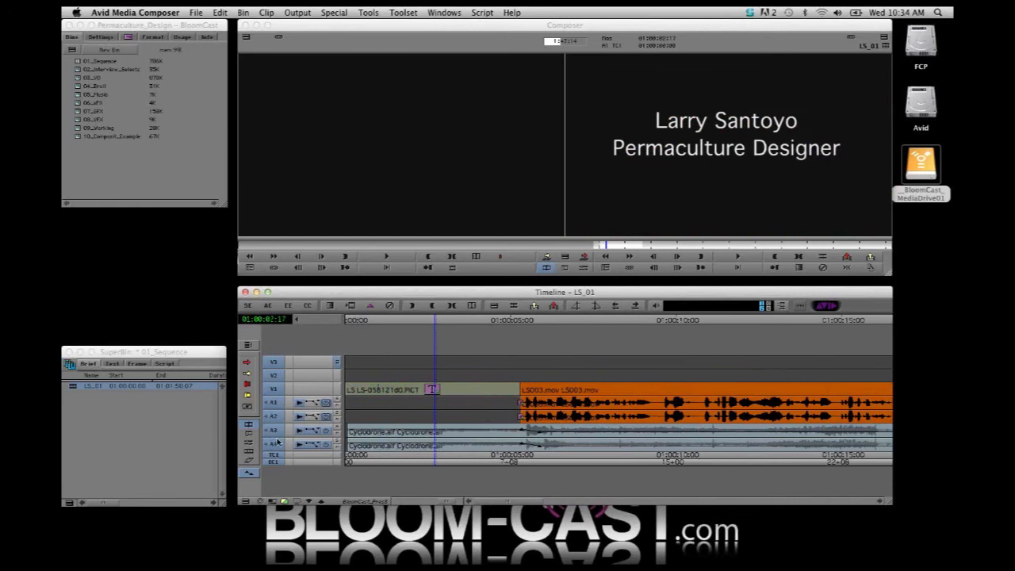
pyautogui.press('super+l')
pyautogui.press('super+l')
pyautogui.press('super+l')
pyautogui.press('super+l')
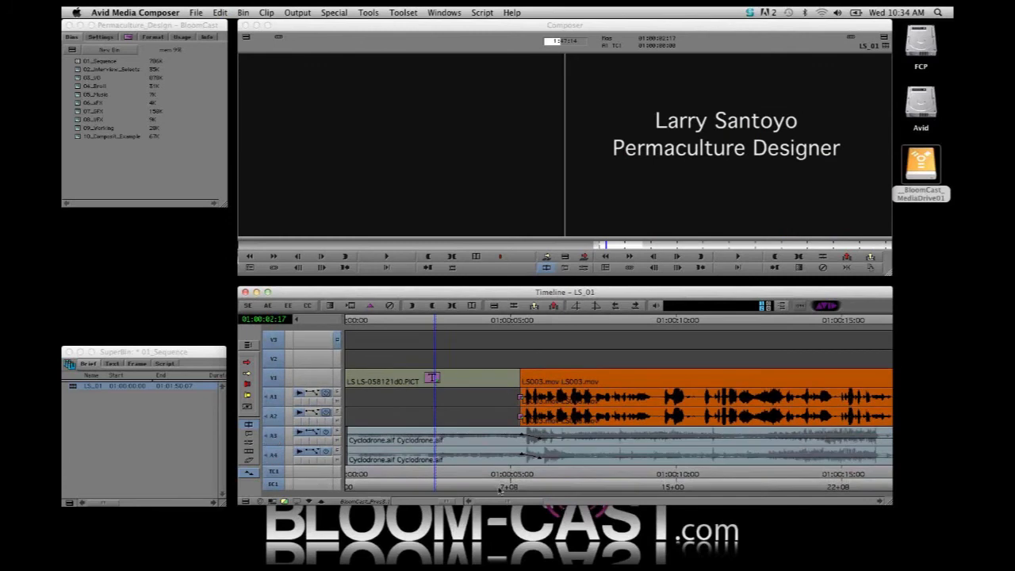
pyautogui.moveTo(455, 476); pyautogui.dragTo(489, 477)
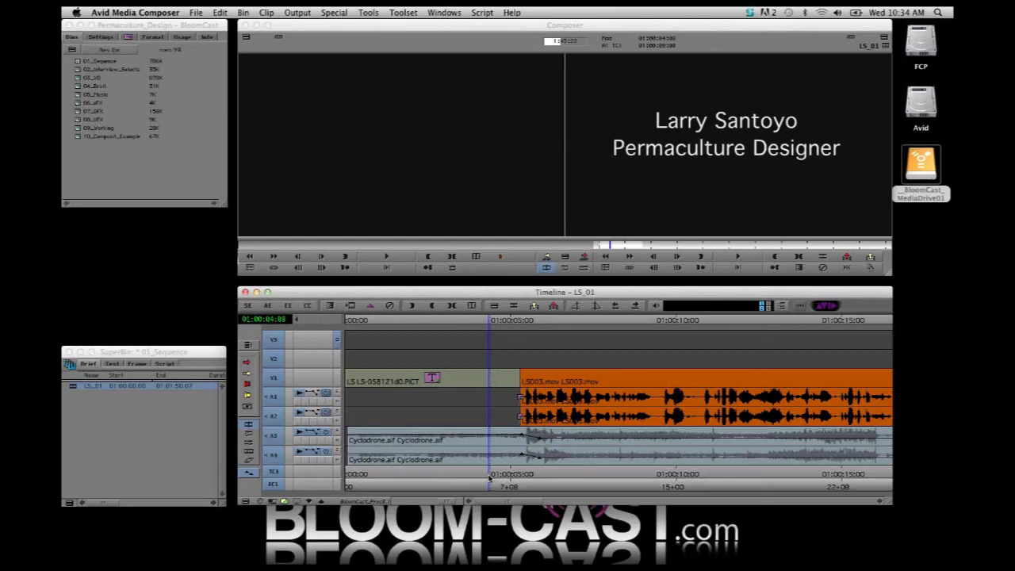
pyautogui.click(522, 440)
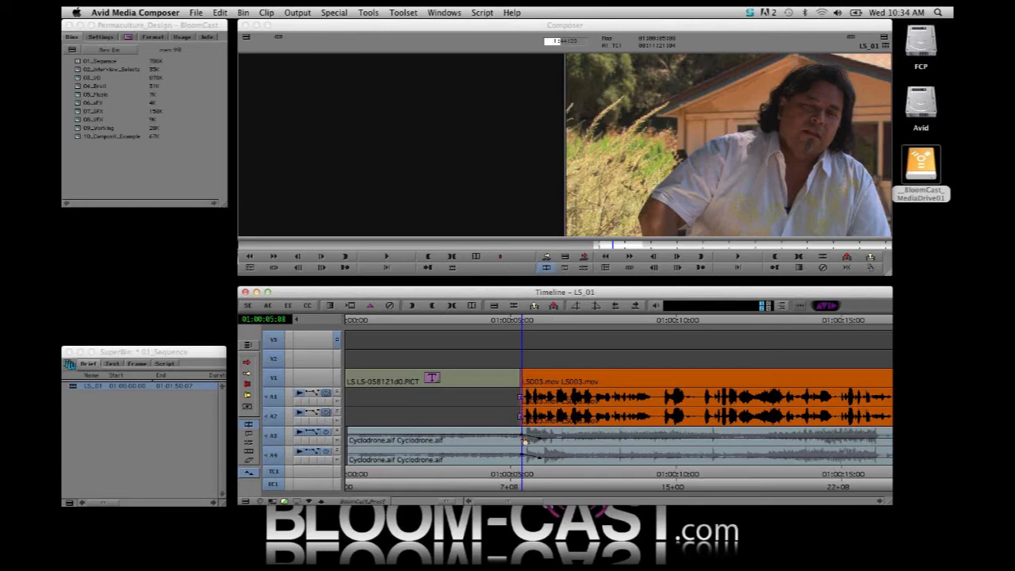
pyautogui.click(539, 441)
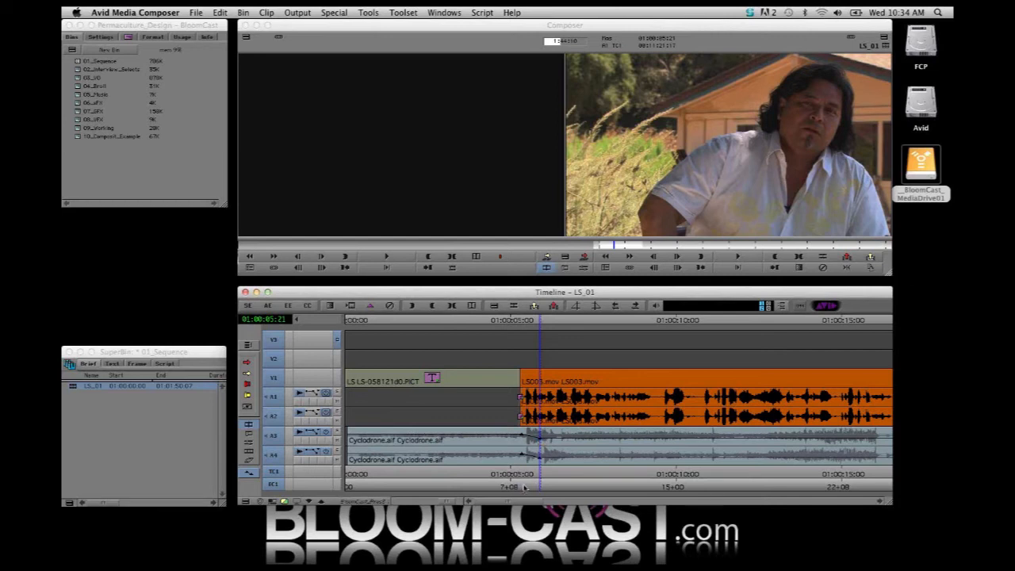
pyautogui.click(626, 480)
pyautogui.moveTo(646, 480); pyautogui.dragTo(584, 469)
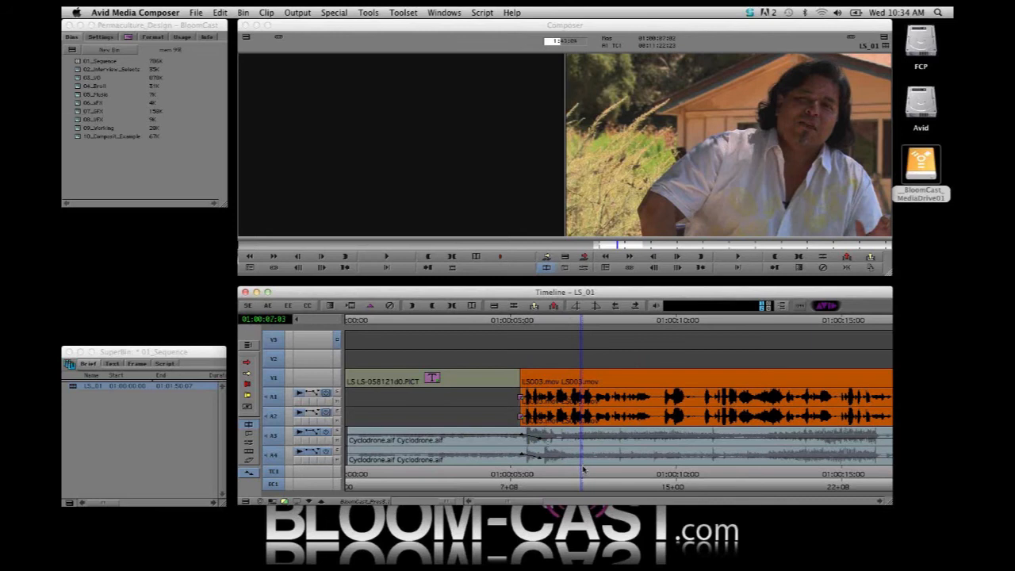
pyautogui.moveTo(572, 475)
pyautogui.mouseDown()
pyautogui.moveTo(542, 473)
pyautogui.moveTo(560, 475)
pyautogui.mouseUp()
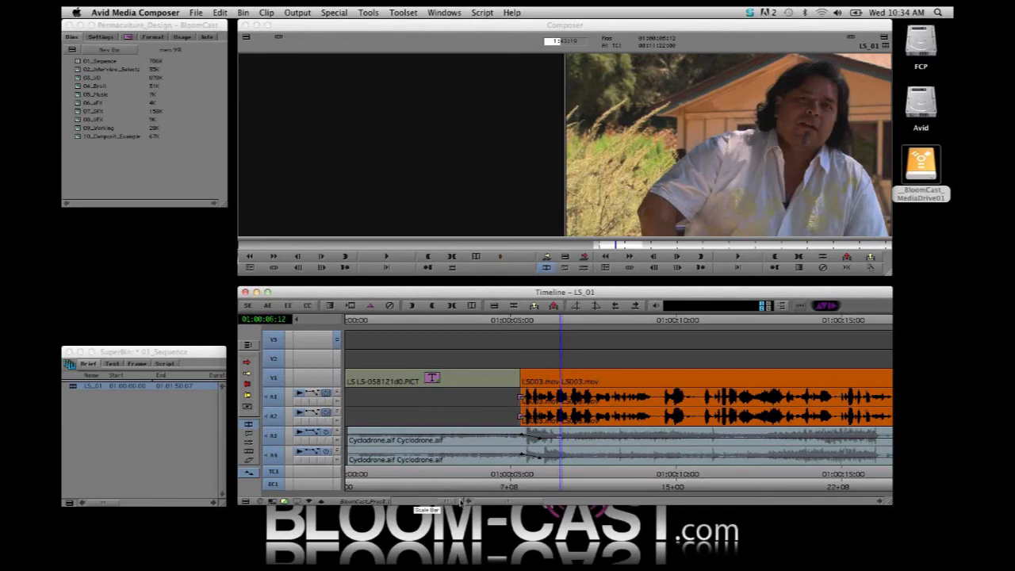
# Show the whole LS_01 sequence and scrub from the opening title to the resized LS004.mov clip on V1
pyautogui.moveTo(452, 501); pyautogui.dragTo(400, 501)
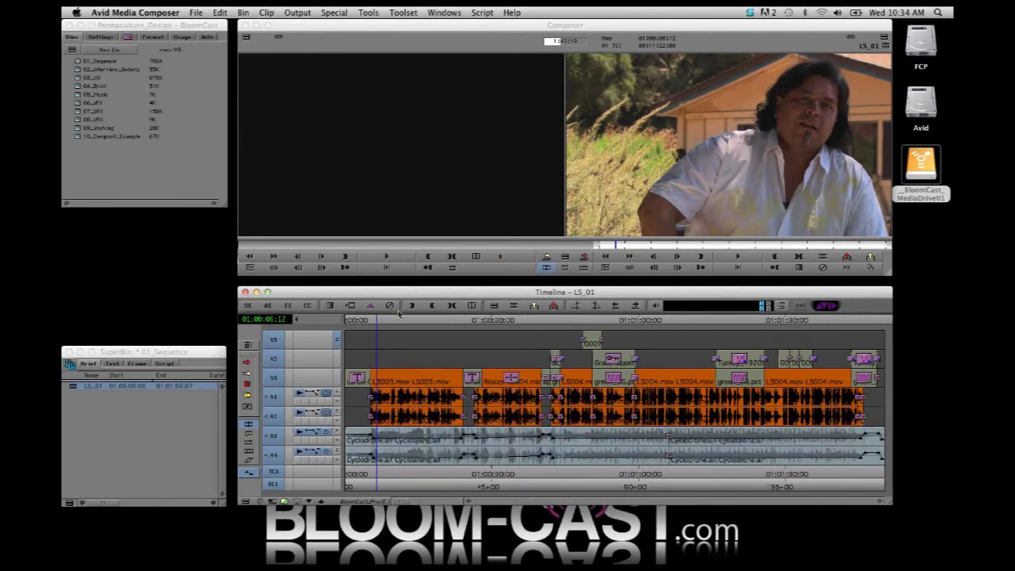
pyautogui.click(354, 320)
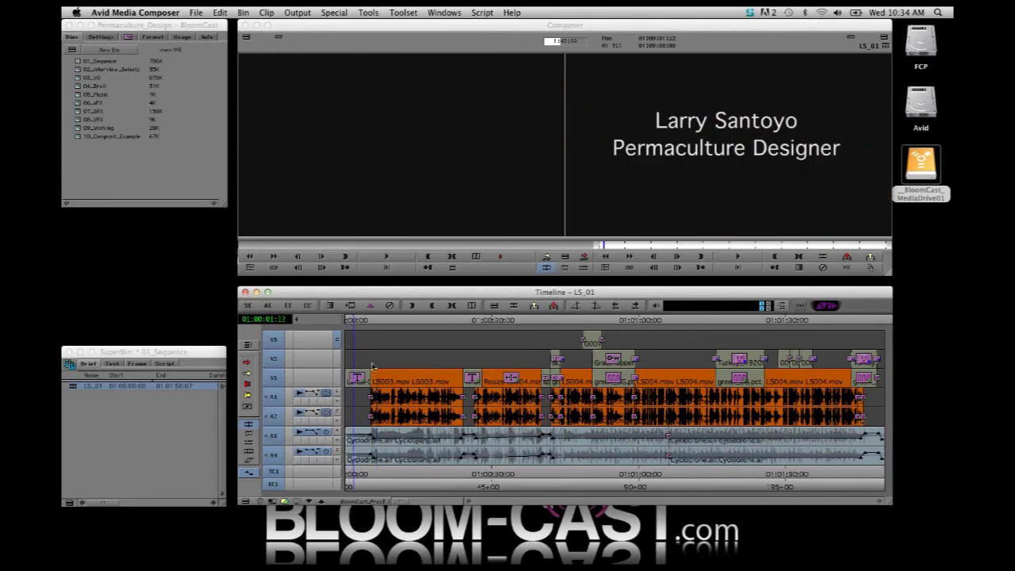
pyautogui.click(358, 320)
pyautogui.click(354, 321)
pyautogui.moveTo(355, 327); pyautogui.dragTo(511, 364)
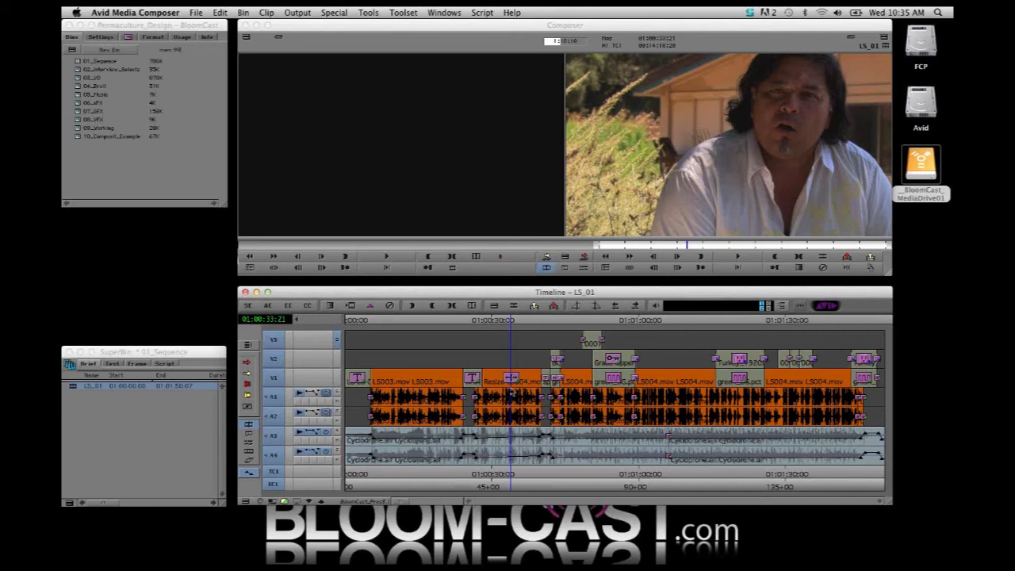
# Open the settings of the Resize effect on the V1 LS004.mov clip, showing its scaling parameters and keyframe graphs
pyautogui.click(516, 380)
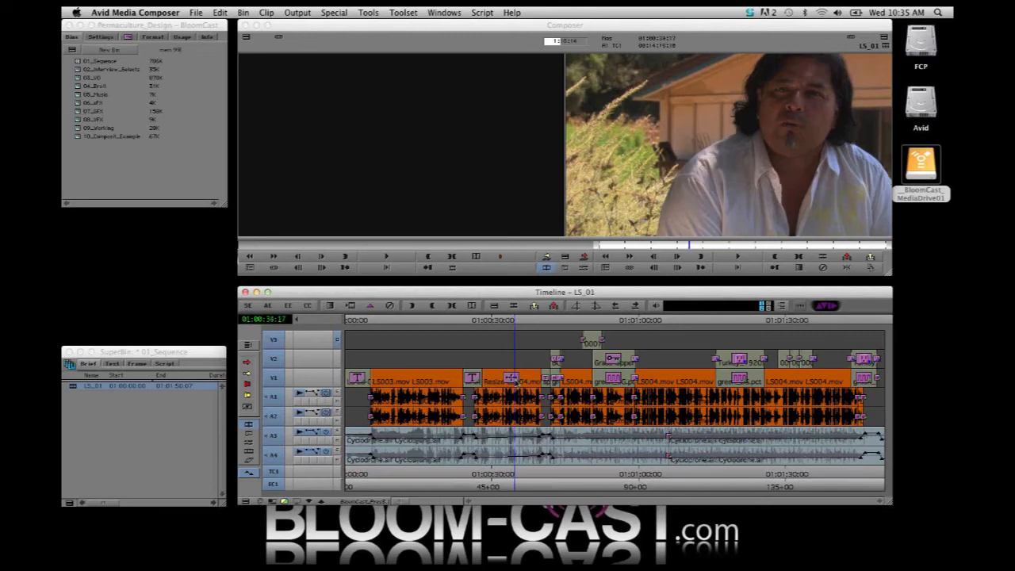
pyautogui.click(286, 307)
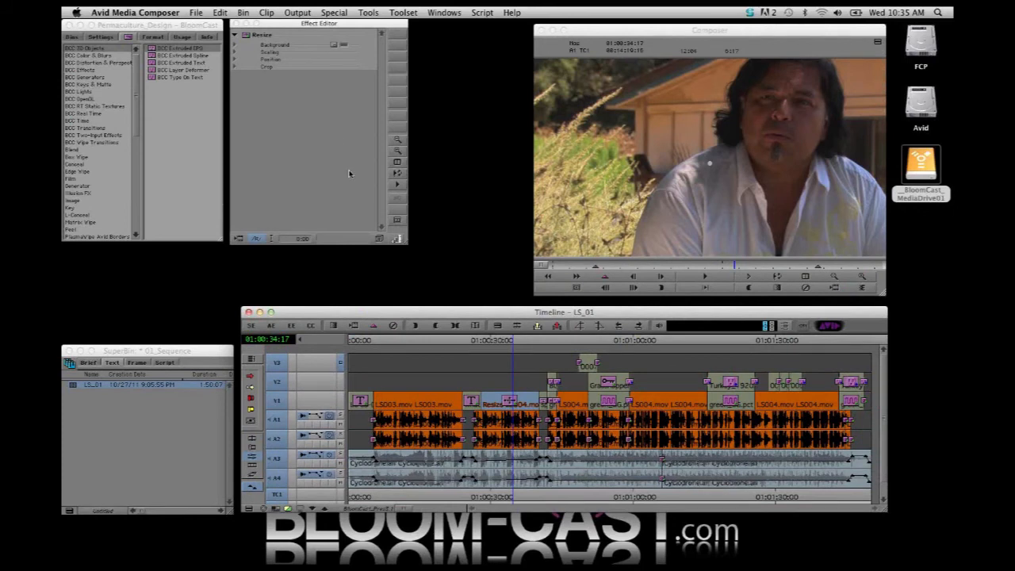
pyautogui.click(510, 397)
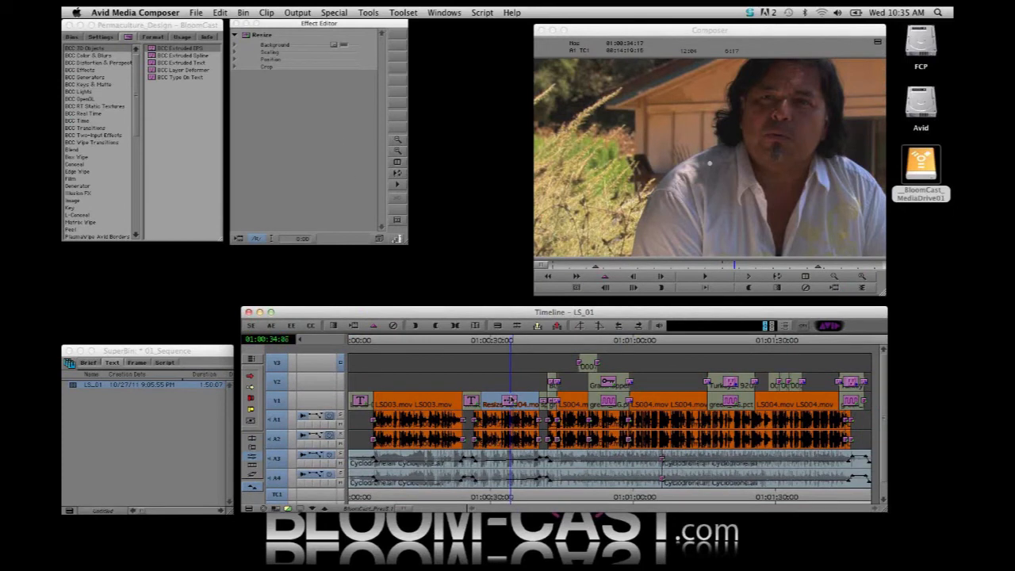
pyautogui.click(235, 52)
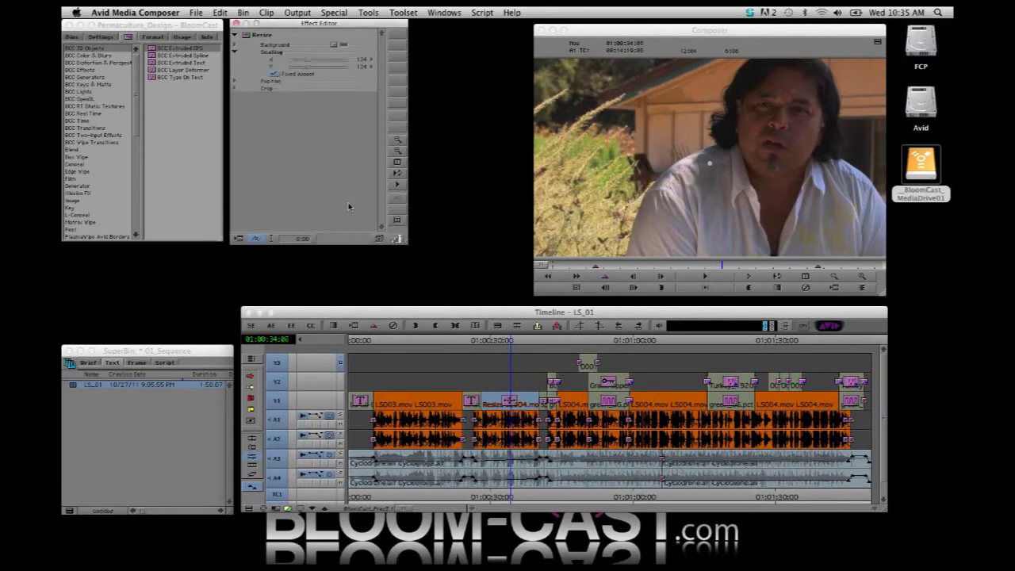
pyautogui.click(396, 238)
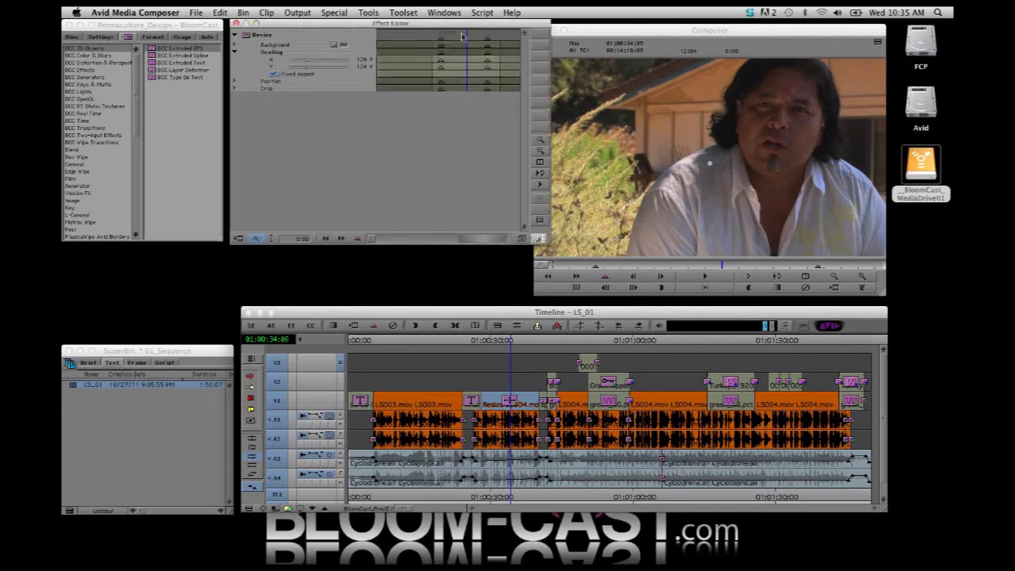
# Check the Resize effect's scaling between its first keyframes and play back the animated push-in on the clip
pyautogui.click(454, 38)
pyautogui.moveTo(454, 38)
pyautogui.mouseDown()
pyautogui.moveTo(442, 40)
pyautogui.moveTo(486, 45)
pyautogui.moveTo(441, 52)
pyautogui.mouseUp()
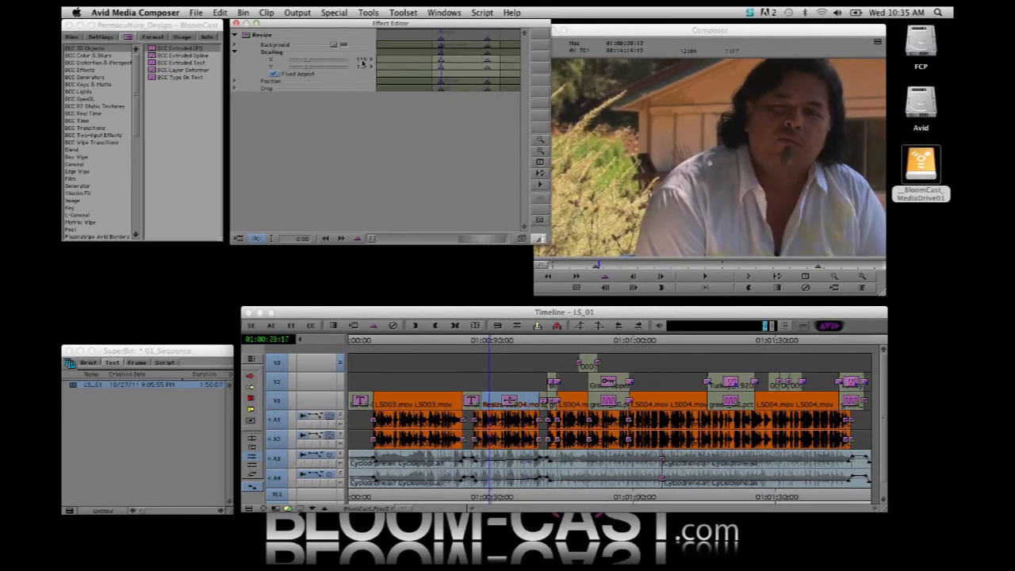
pyautogui.moveTo(448, 38); pyautogui.dragTo(450, 60)
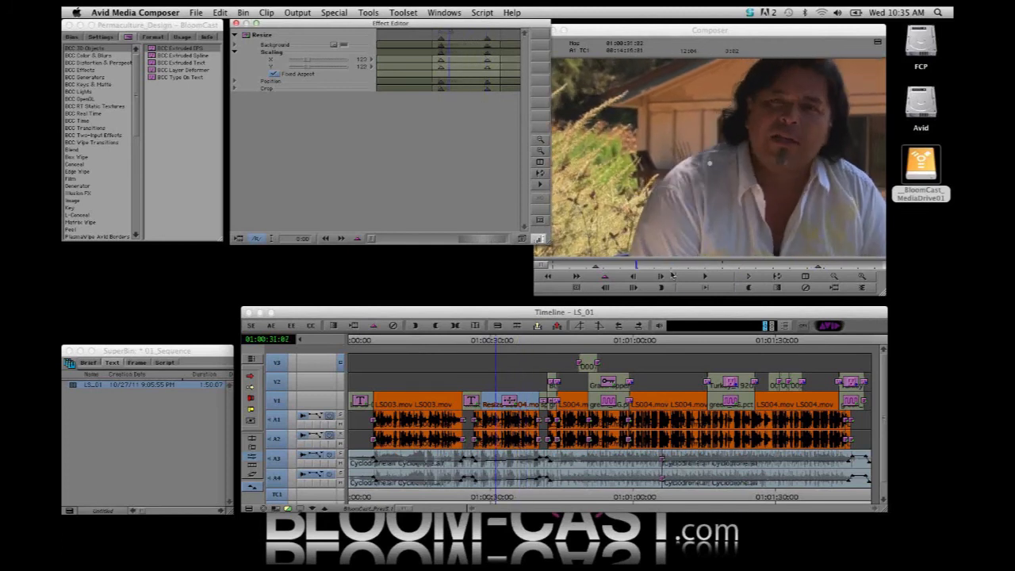
pyautogui.click(706, 276)
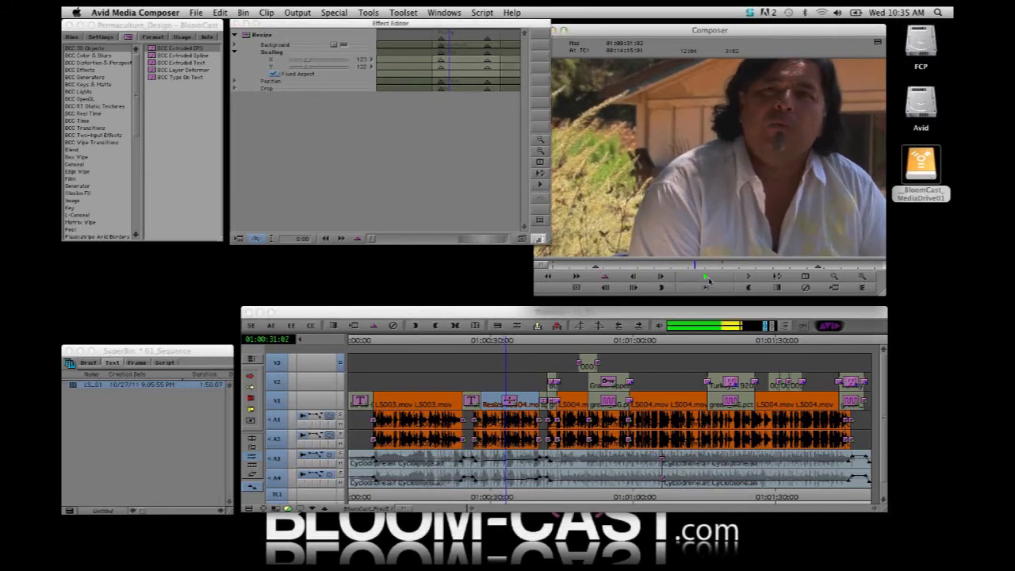
pyautogui.click(706, 277)
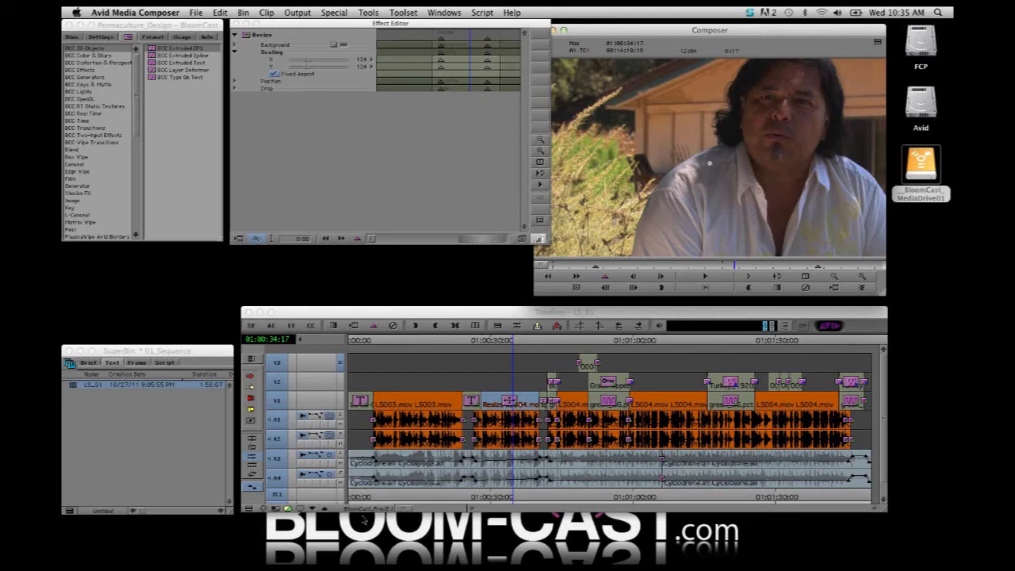
# Inspect the Texas graphic section, monitoring the green V1 background alone and the V2 composite with its scaling animation
pyautogui.moveTo(406, 510); pyautogui.dragTo(624, 508)
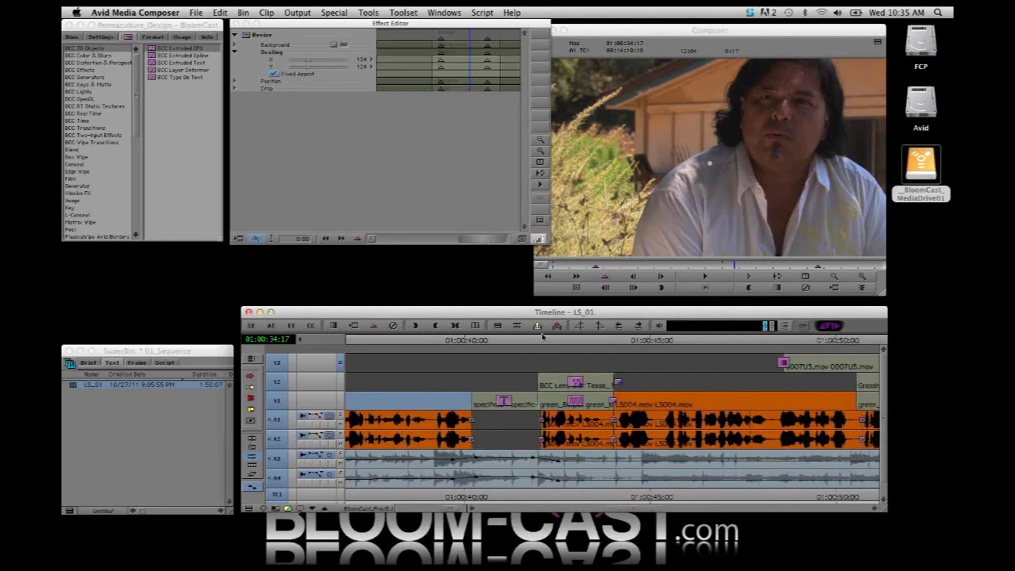
pyautogui.moveTo(500, 339); pyautogui.dragTo(556, 344)
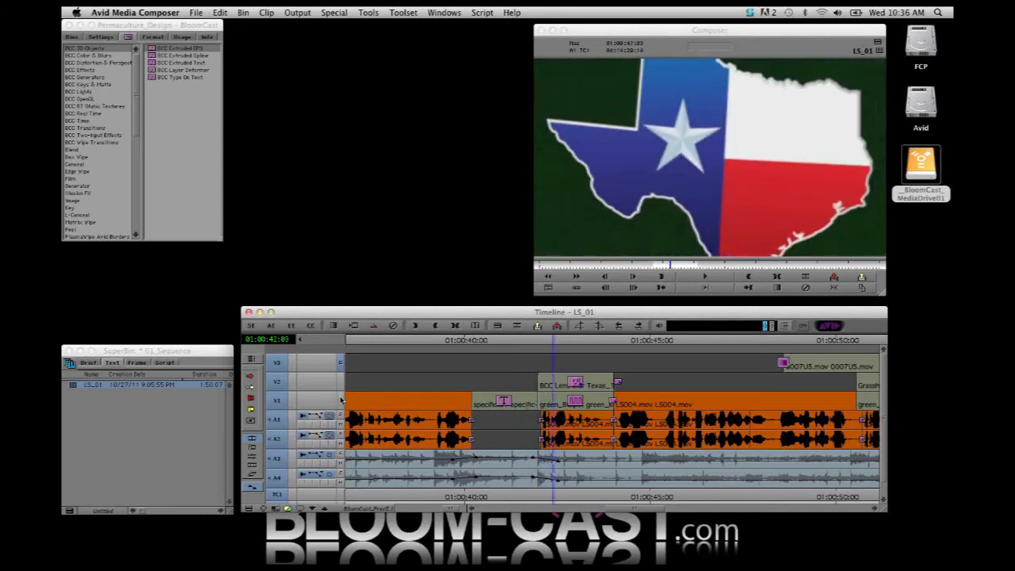
pyautogui.click(341, 400)
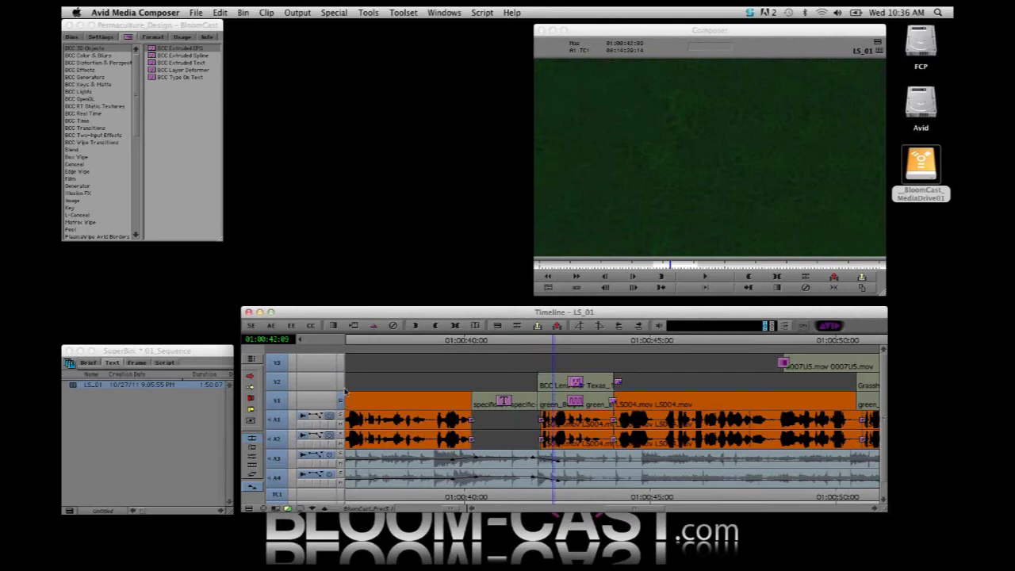
pyautogui.click(341, 382)
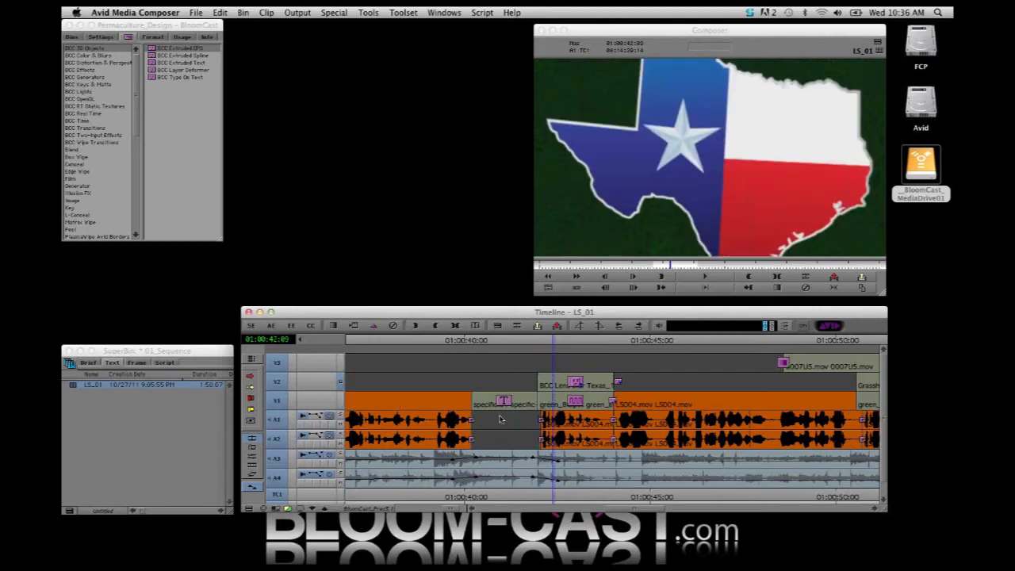
pyautogui.moveTo(552, 343); pyautogui.dragTo(571, 355)
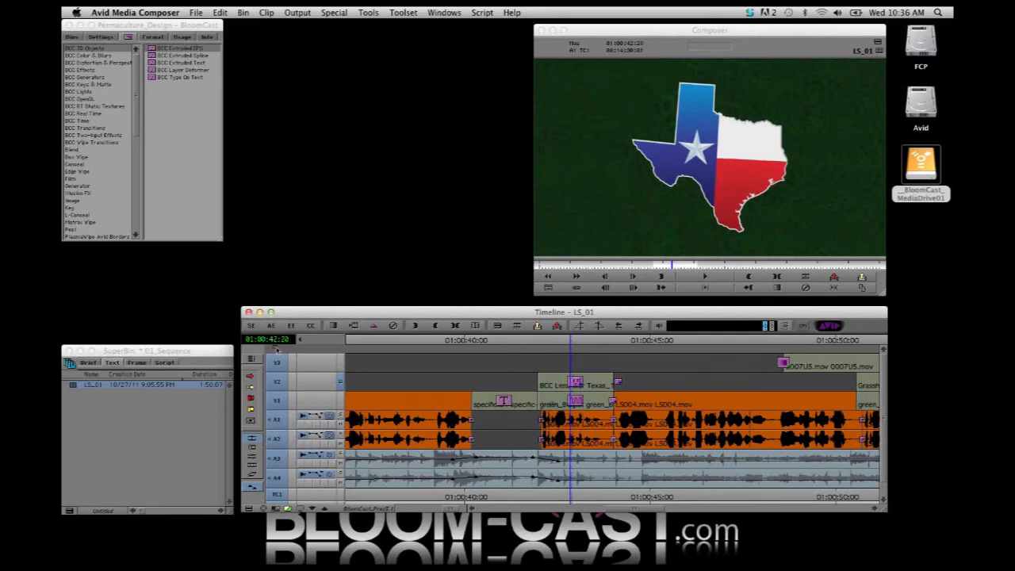
# Step into the BCC Lens Blur effect on V2 and open the nested Texas_1920x1080.png clip's 3D Matte Key settings
pyautogui.moveTo(277, 349); pyautogui.dragTo(279, 512)
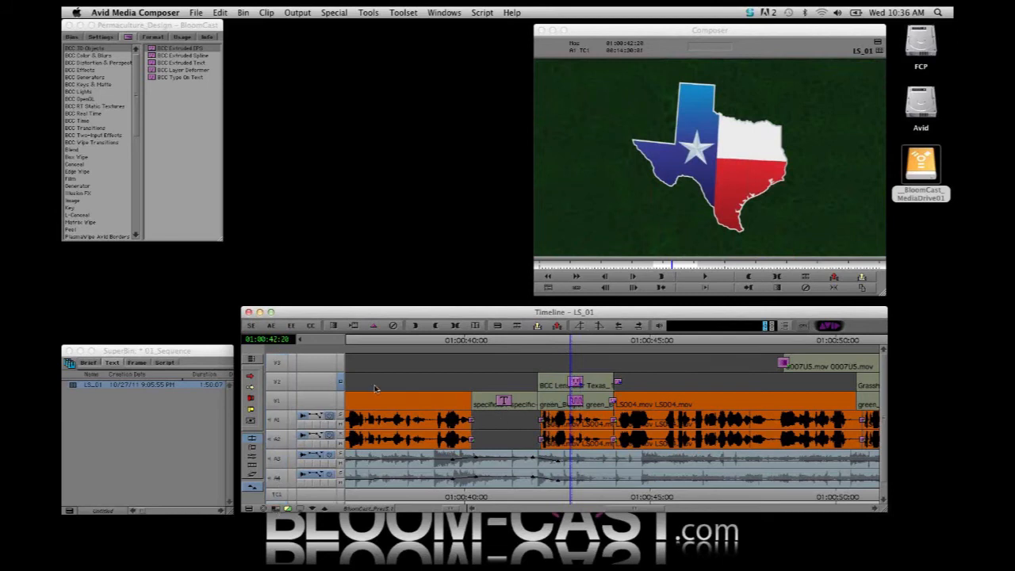
pyautogui.click(277, 382)
pyautogui.click(314, 509)
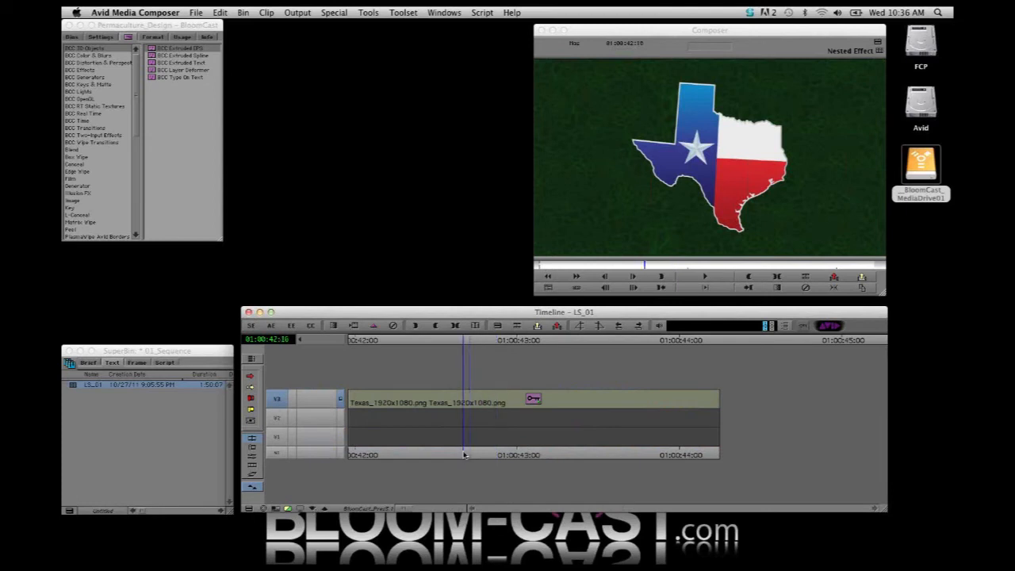
pyautogui.moveTo(465, 454); pyautogui.dragTo(504, 442)
pyautogui.click(471, 402)
pyautogui.click(291, 325)
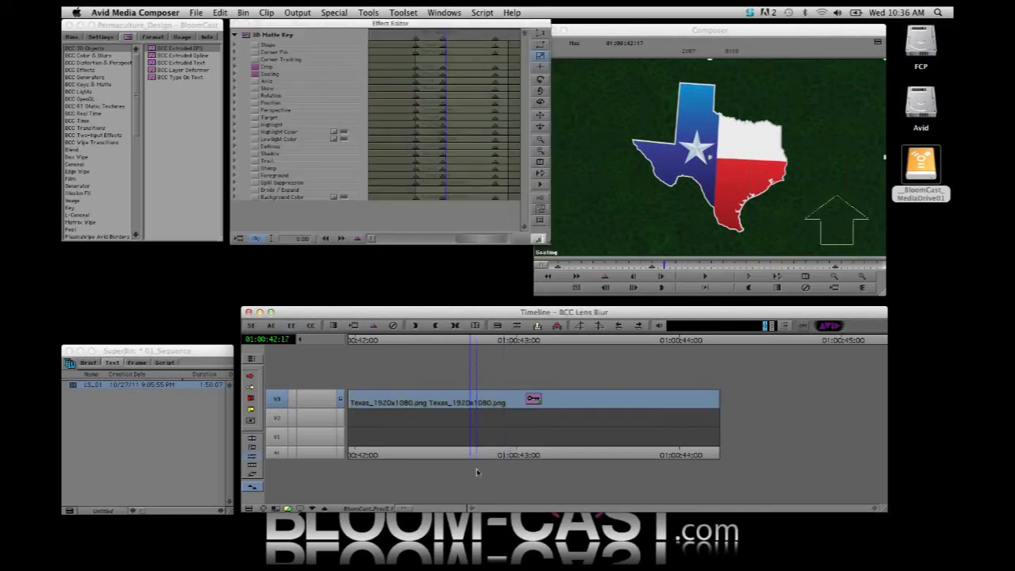
# Inspect the Crop and Scaling parameters of the Texas clip's 3D Matte Key at its first two keyframes
pyautogui.click(236, 67)
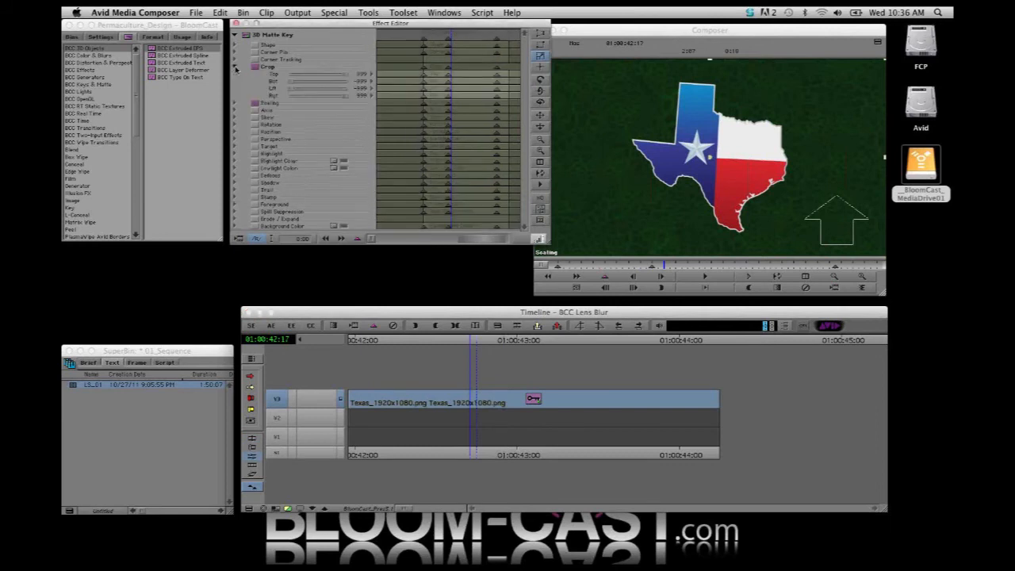
pyautogui.click(236, 68)
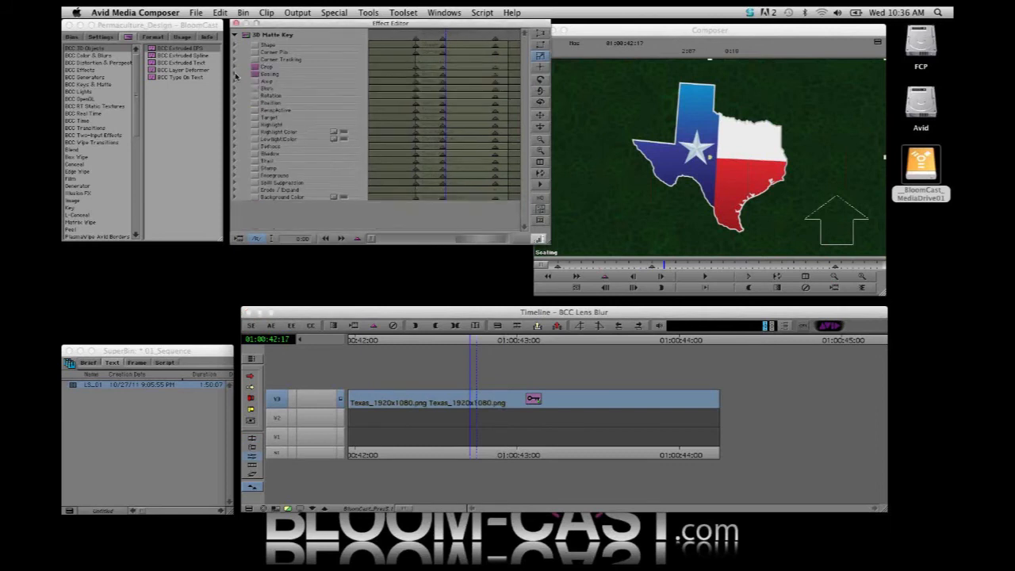
pyautogui.click(236, 75)
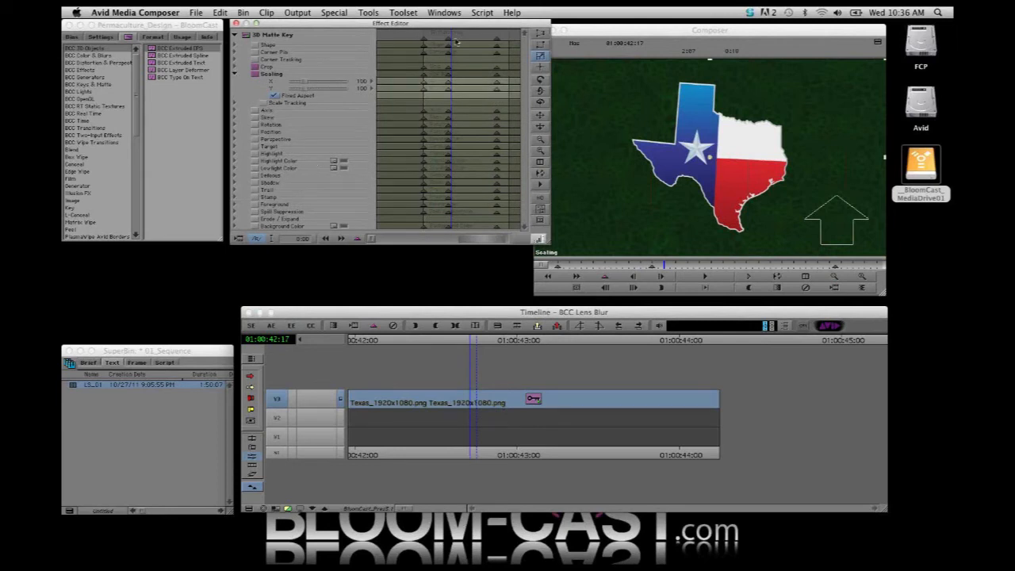
pyautogui.click(424, 42)
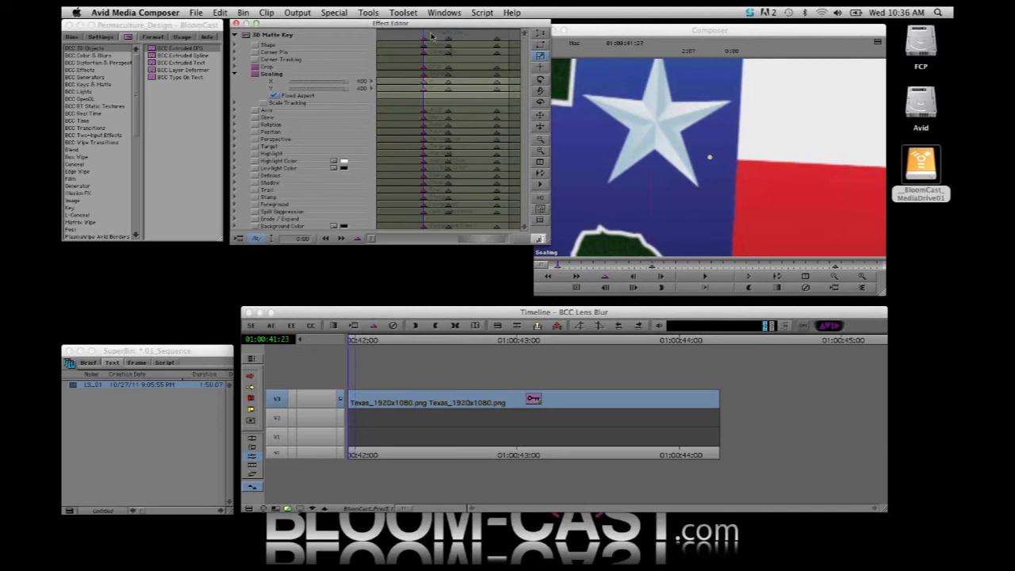
pyautogui.moveTo(432, 36); pyautogui.dragTo(449, 41)
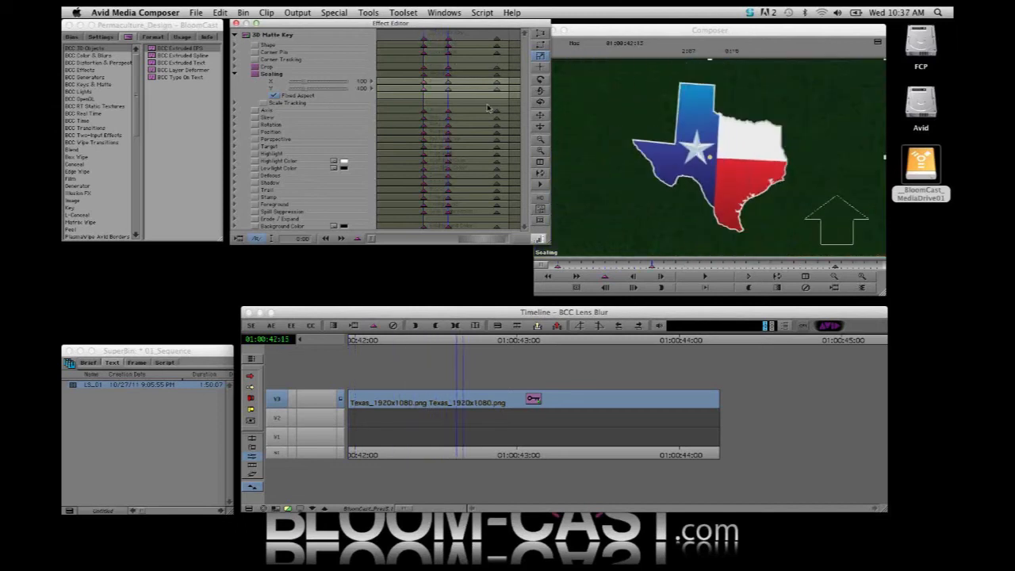
pyautogui.moveTo(442, 39)
pyautogui.mouseDown()
pyautogui.moveTo(419, 39)
pyautogui.moveTo(449, 49)
pyautogui.mouseUp()
# Step out of the nested Texas clip and check the BCC Lens Blur Iris Scale at its first and last keyframes
pyautogui.click(324, 511)
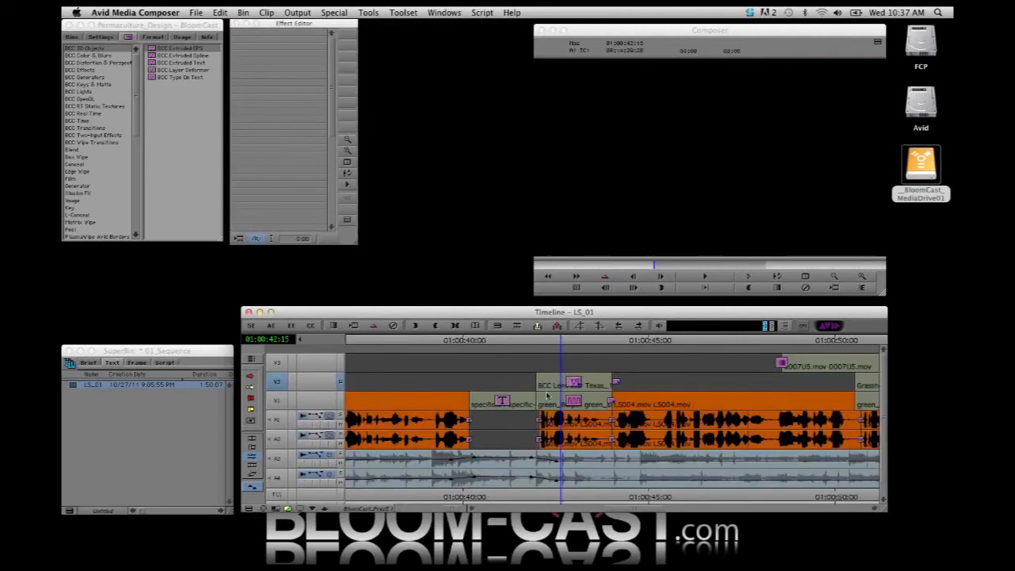
pyautogui.click(572, 386)
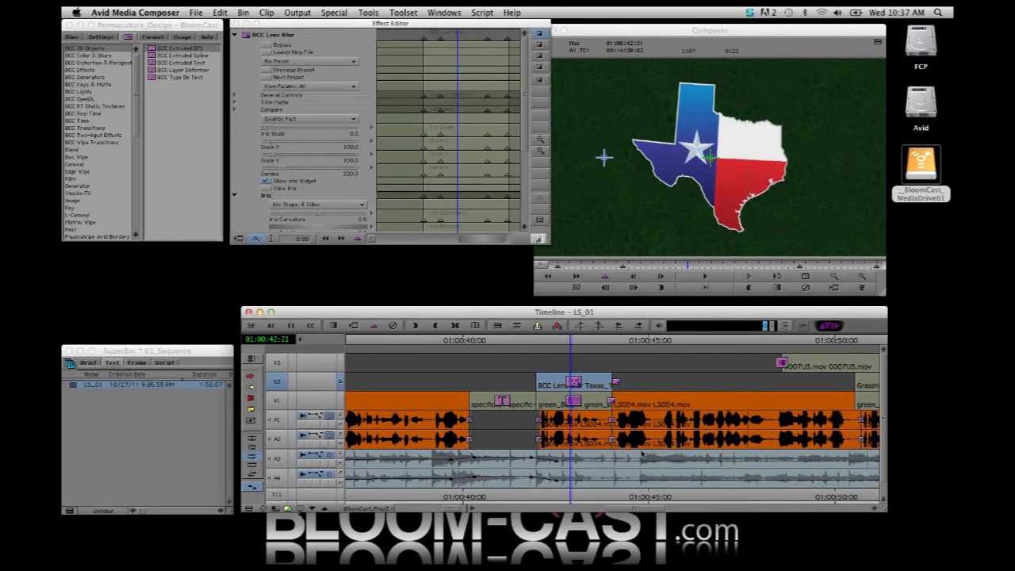
pyautogui.click(425, 37)
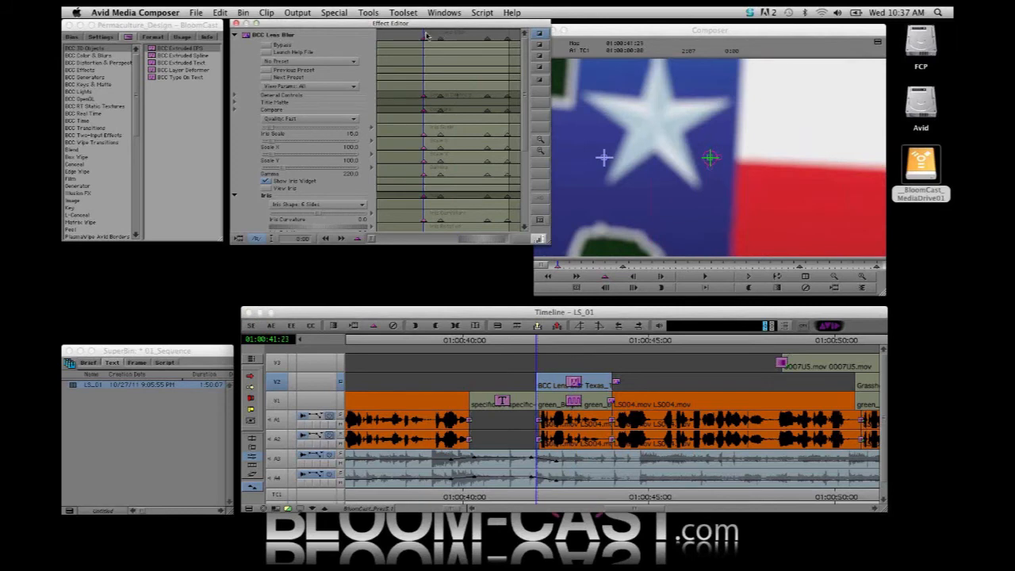
pyautogui.moveTo(425, 37); pyautogui.dragTo(508, 108)
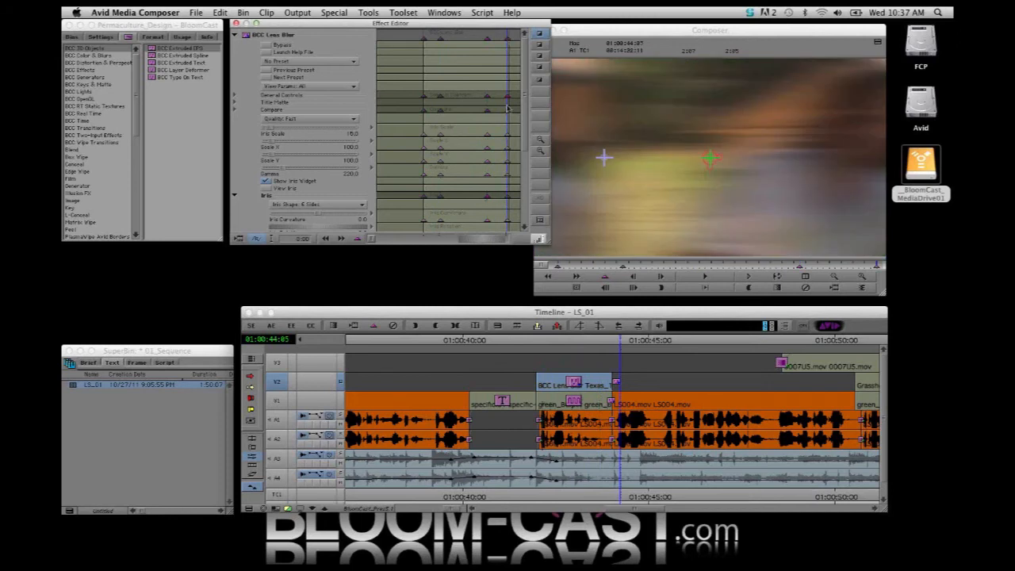
pyautogui.click(496, 37)
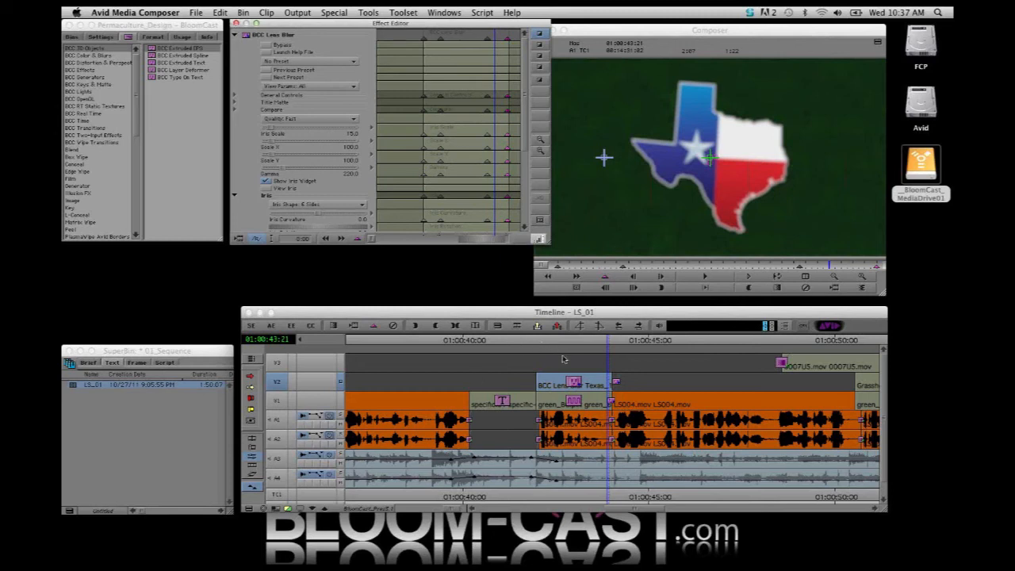
# Step frame by frame through the transition from the Texas graphic back to the LS004.mov interview
pyautogui.click(721, 232)
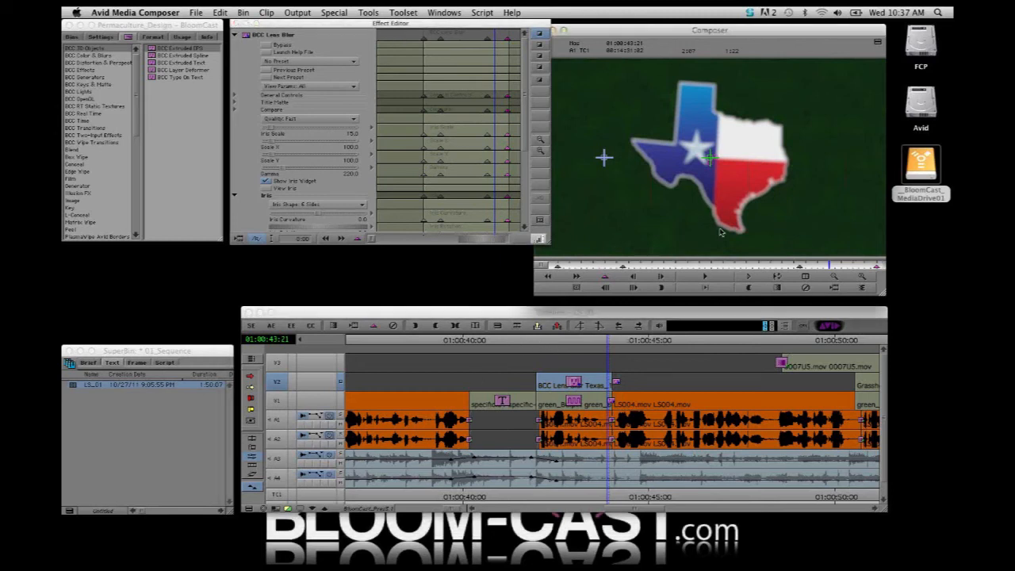
pyautogui.press('Right')
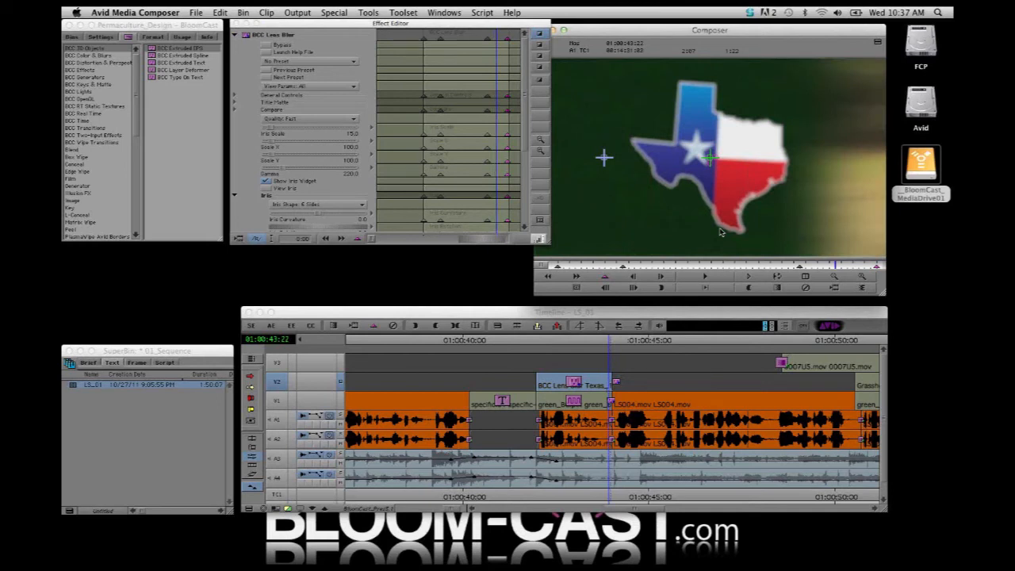
pyautogui.press('Right')
pyautogui.press('Right')
pyautogui.press('Right')
pyautogui.press('Right')
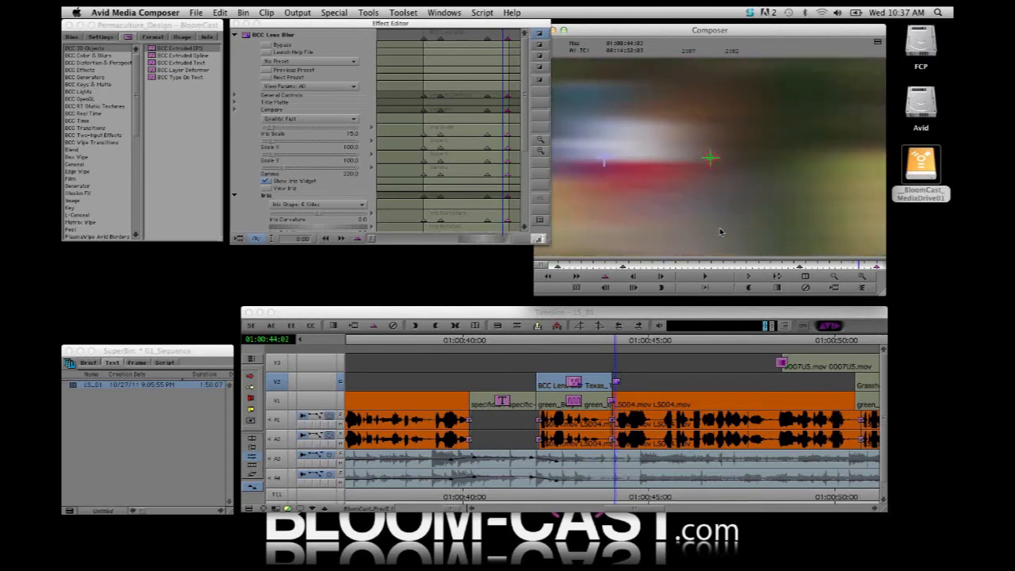
pyautogui.press('Right')
pyautogui.press('Right')
pyautogui.press('Right')
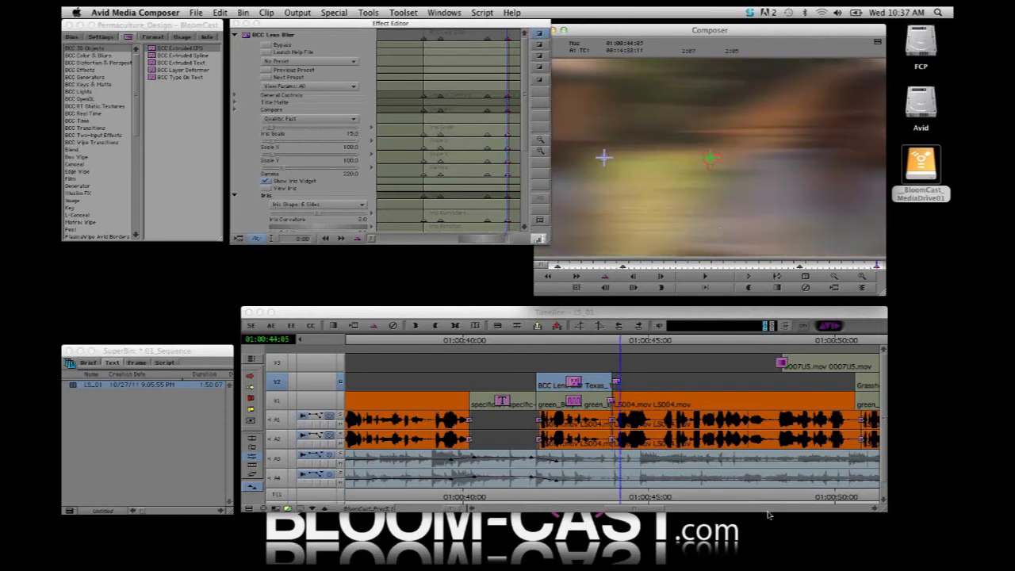
# Review the 0007U5.mov cutaway and the Grasshopper graphic section through to the transition back to the interview
pyautogui.moveTo(646, 510); pyautogui.dragTo(674, 509)
pyautogui.click(456, 495)
pyautogui.moveTo(456, 496); pyautogui.dragTo(520, 498)
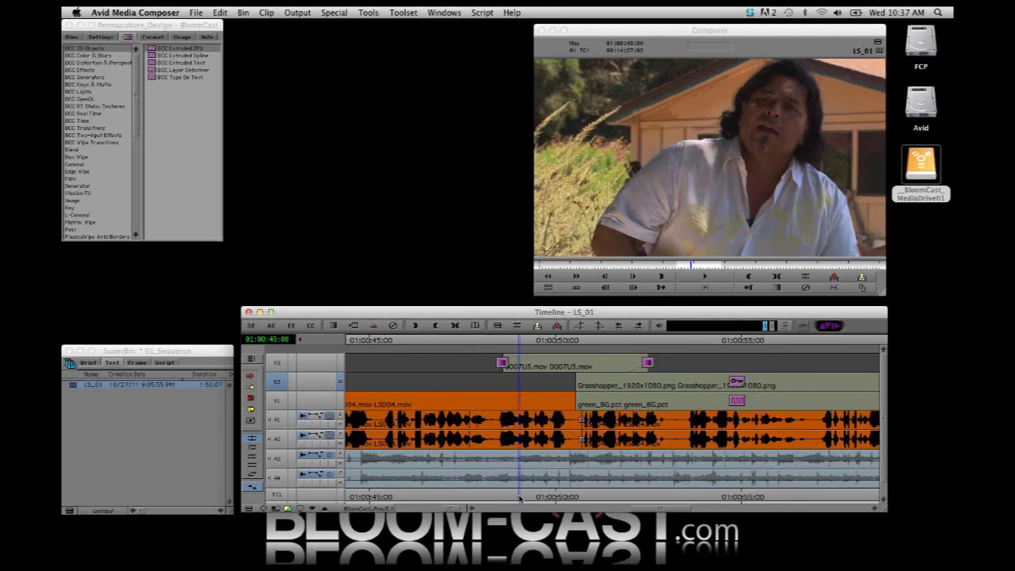
pyautogui.click(500, 496)
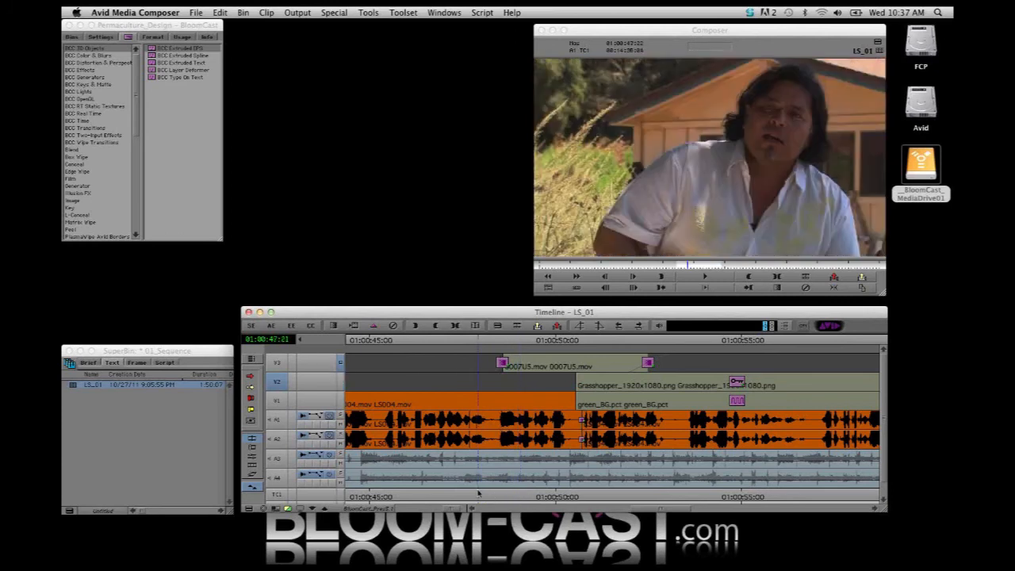
pyautogui.moveTo(499, 495); pyautogui.dragTo(669, 512)
pyautogui.click(639, 387)
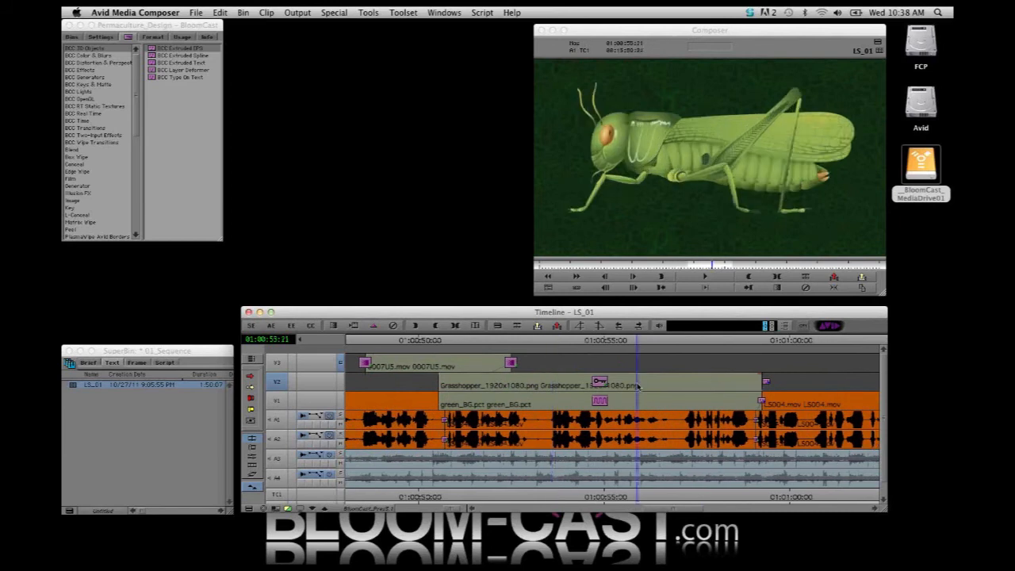
pyautogui.click(588, 387)
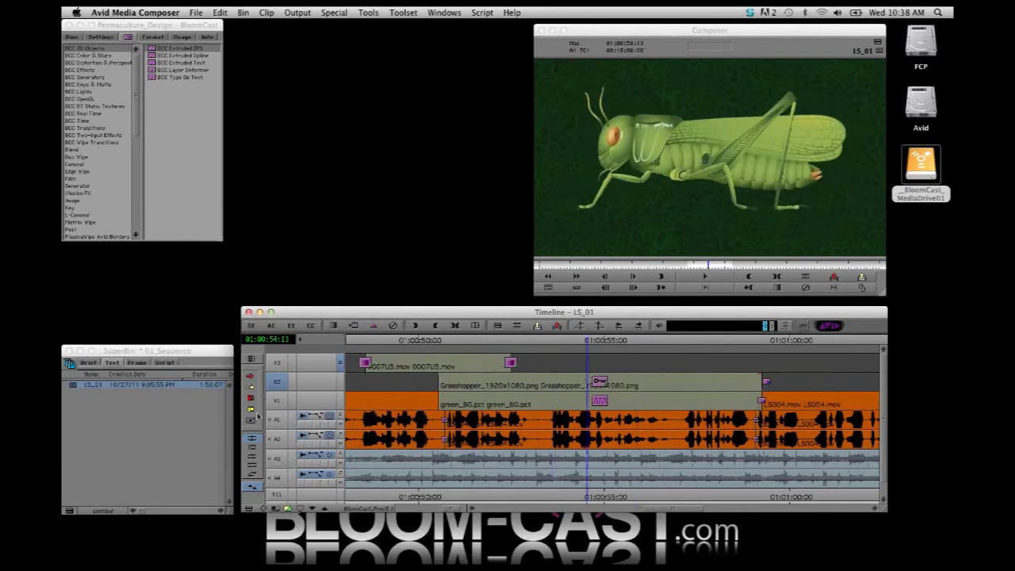
pyautogui.moveTo(592, 343); pyautogui.dragTo(785, 397)
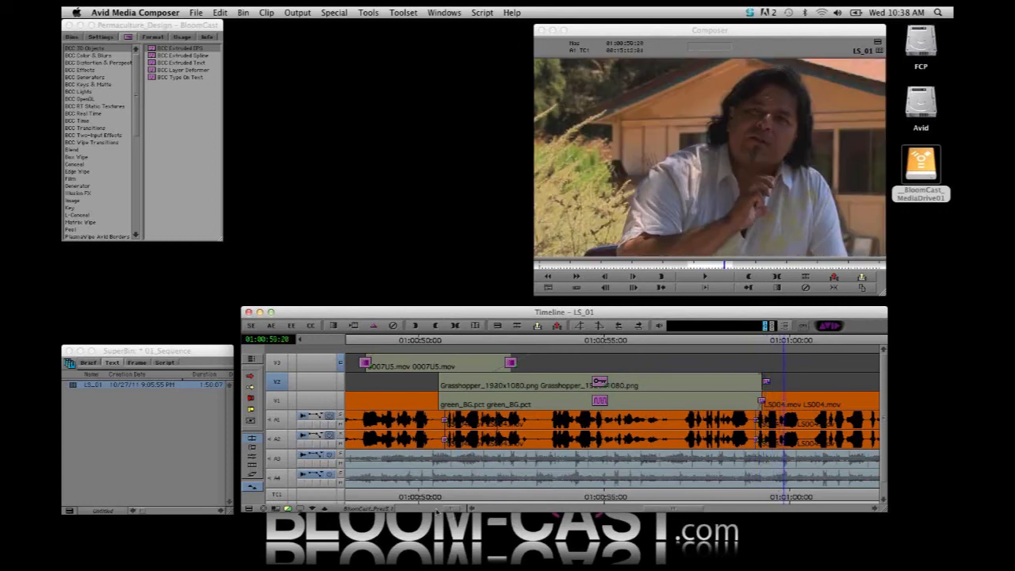
# Monitor V2 alone to view the Texas and turkey graphics without the green background
pyautogui.moveTo(447, 508); pyautogui.dragTo(407, 508)
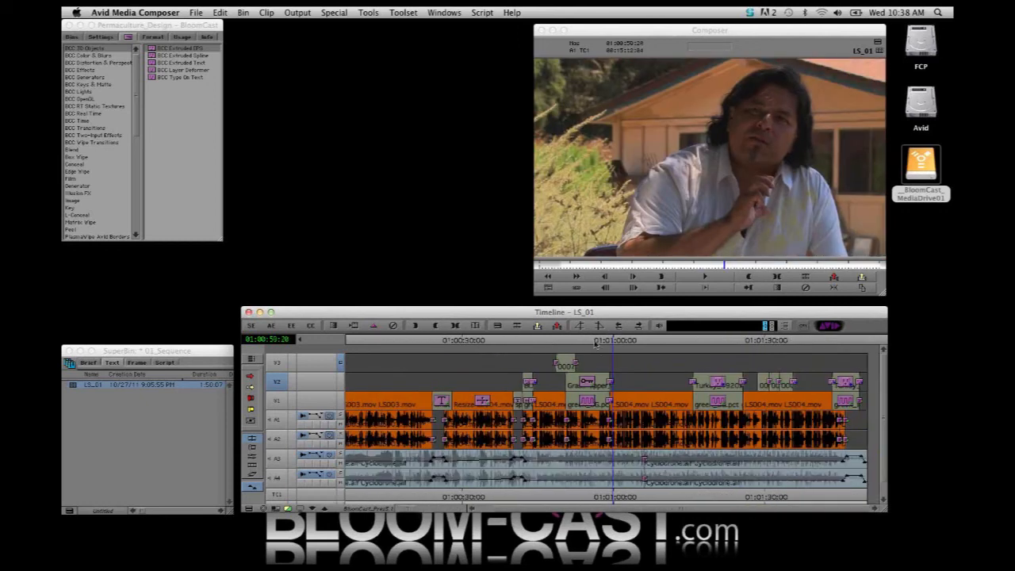
pyautogui.click(595, 342)
pyautogui.click(529, 341)
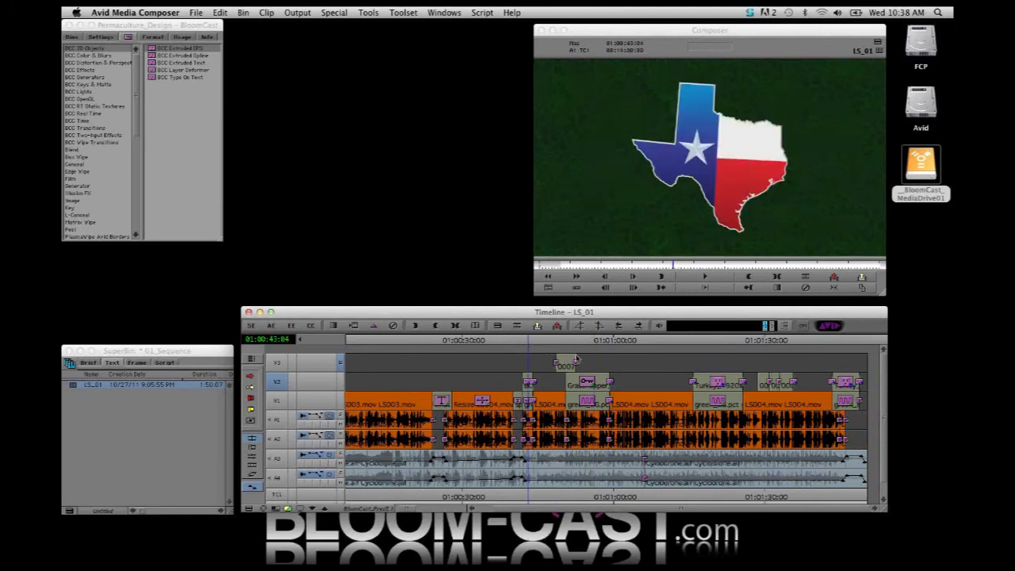
pyautogui.click(341, 383)
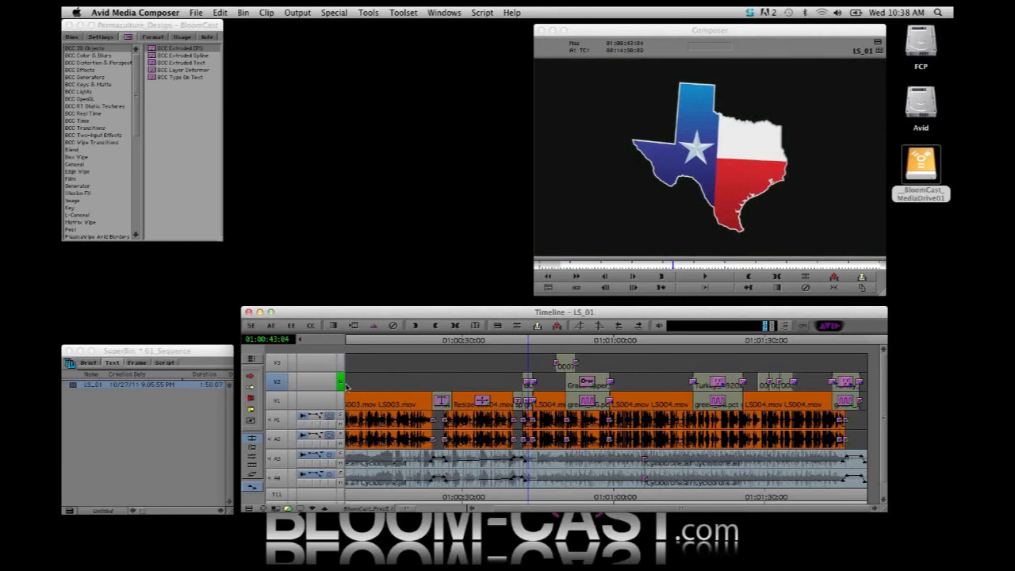
pyautogui.click(593, 342)
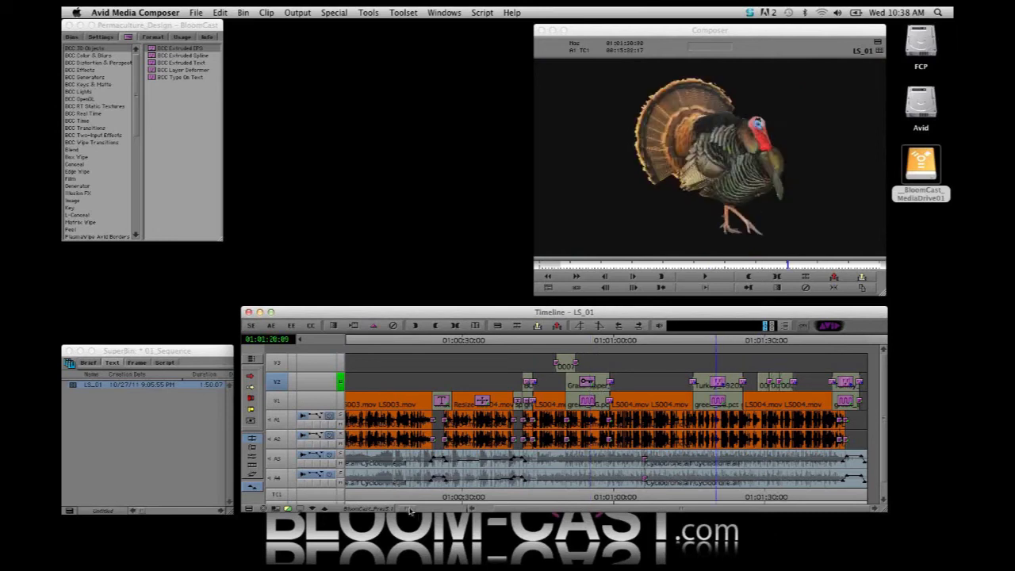
# Restore monitoring of all video tracks and compare the turkey graphic with its BCC Linear Luma Key bypassed and active
pyautogui.moveTo(409, 510); pyautogui.dragTo(439, 510)
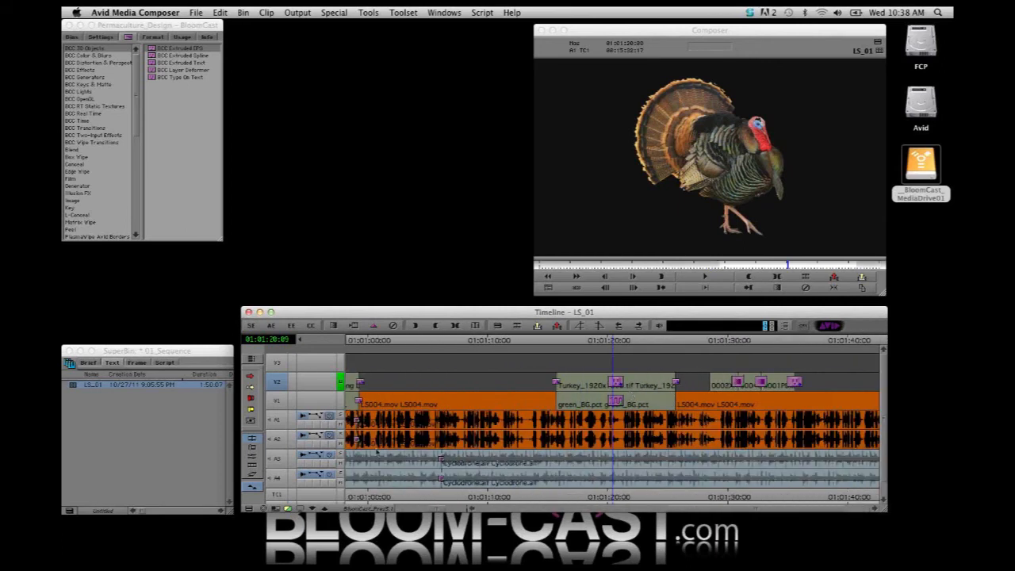
pyautogui.click(342, 385)
pyautogui.click(341, 363)
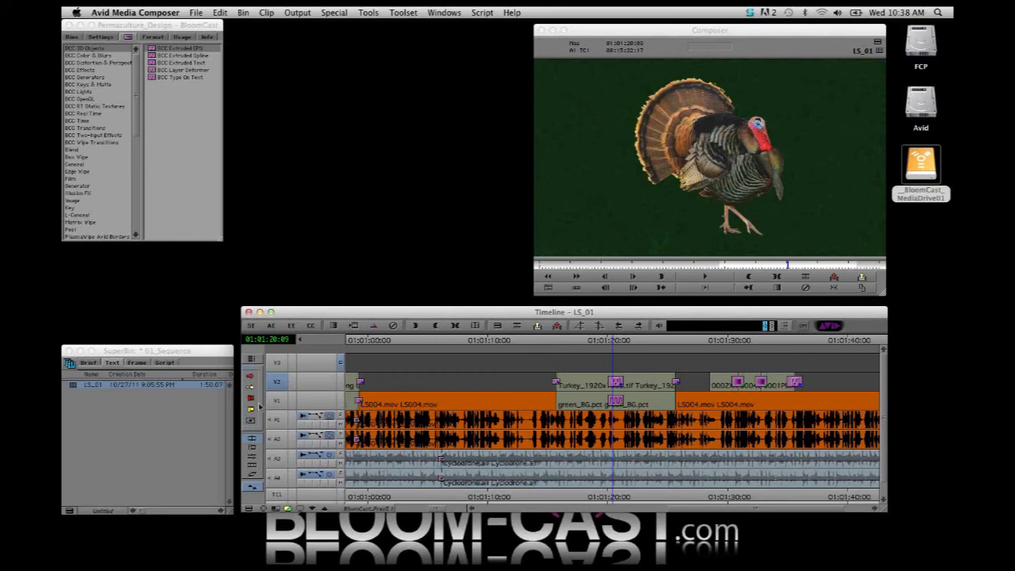
pyautogui.click(291, 325)
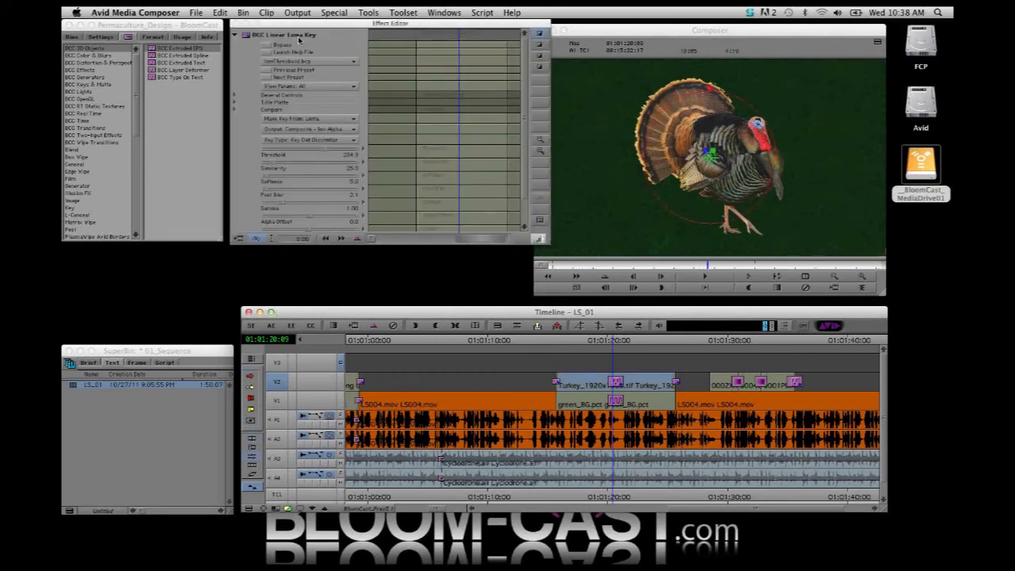
pyautogui.click(266, 45)
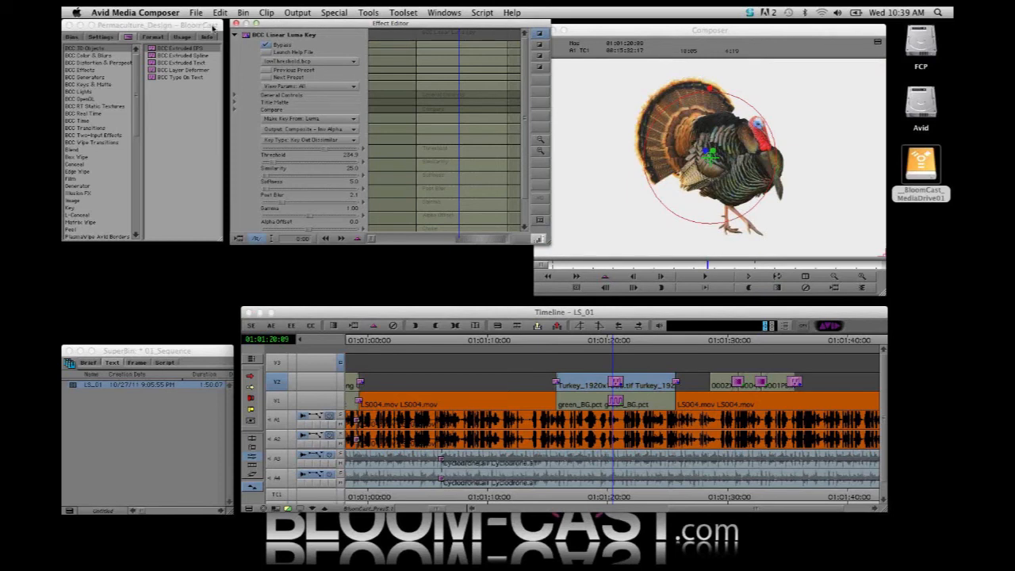
pyautogui.click(267, 45)
# Review the V2 cutaways after the turkey graphic and return to the start of the full sequence
pyautogui.moveTo(697, 339); pyautogui.dragTo(811, 363)
pyautogui.press('space')
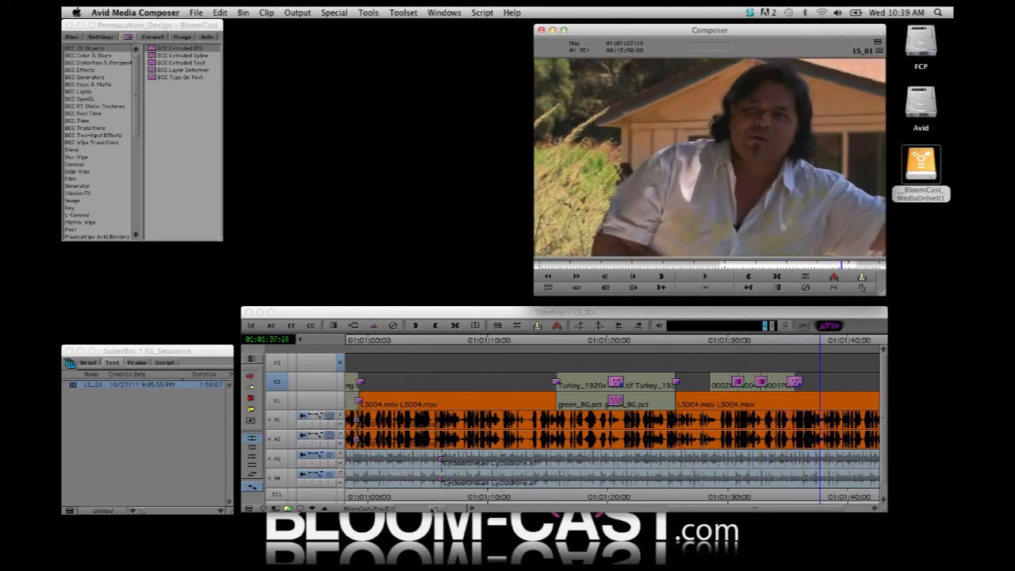
pyautogui.moveTo(436, 510); pyautogui.dragTo(400, 512)
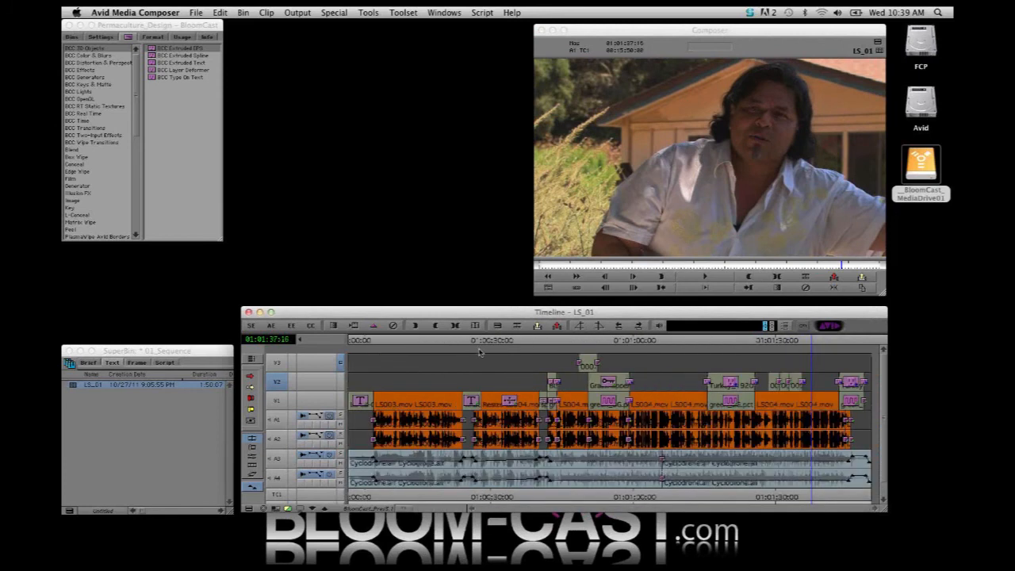
pyautogui.moveTo(483, 341); pyautogui.dragTo(340, 359)
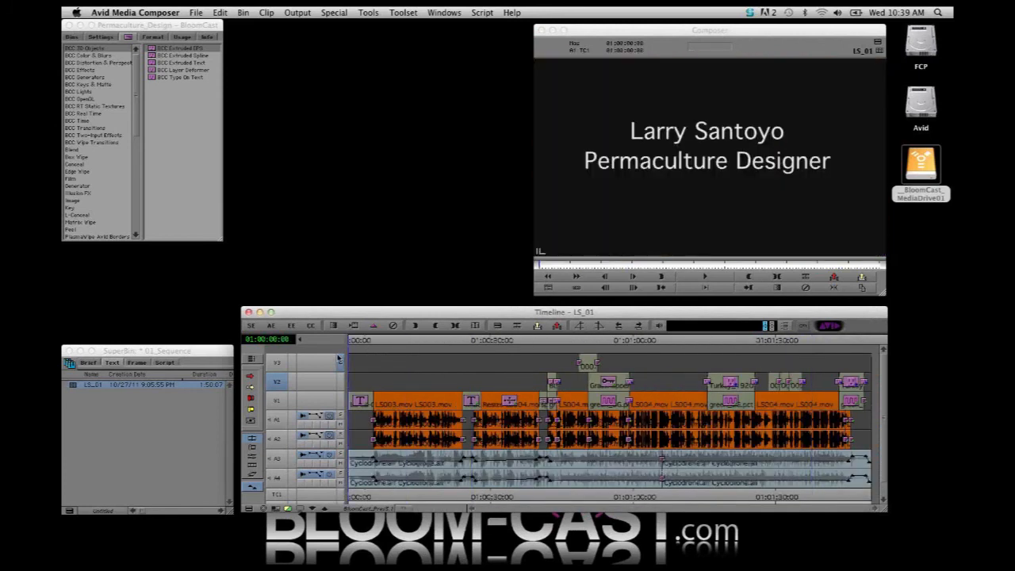
# Enable all tracks of the sequence and start exporting LS_01 from the 01_Sequence bin as an AAF file
pyautogui.press('super+shift+a')
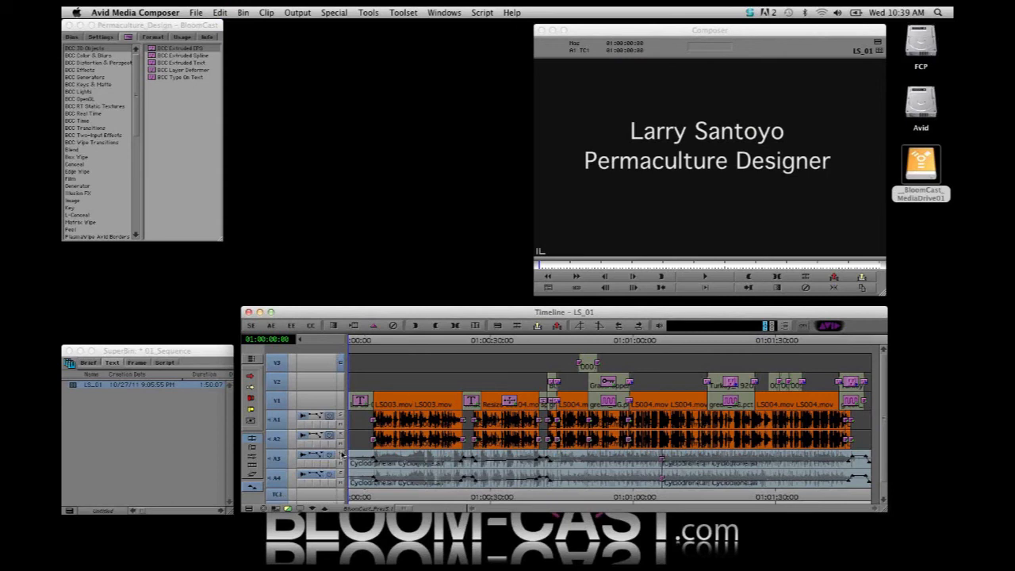
pyautogui.click(80, 387)
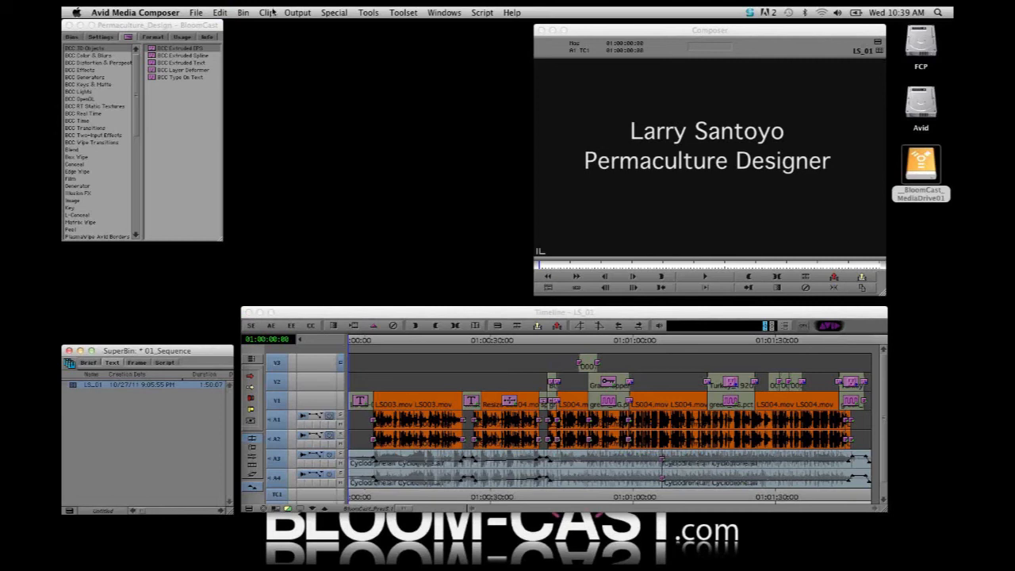
pyautogui.click(195, 12)
pyautogui.click(227, 159)
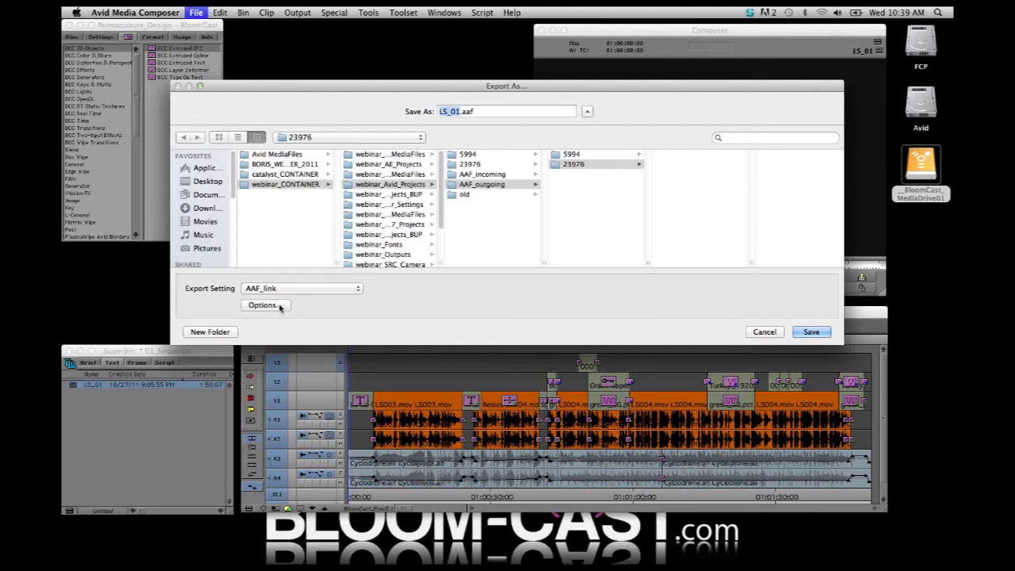
# Check the video and audio details of the AAF_link export setting, keeping Link to (Don't Export) Media, and save it
pyautogui.click(262, 306)
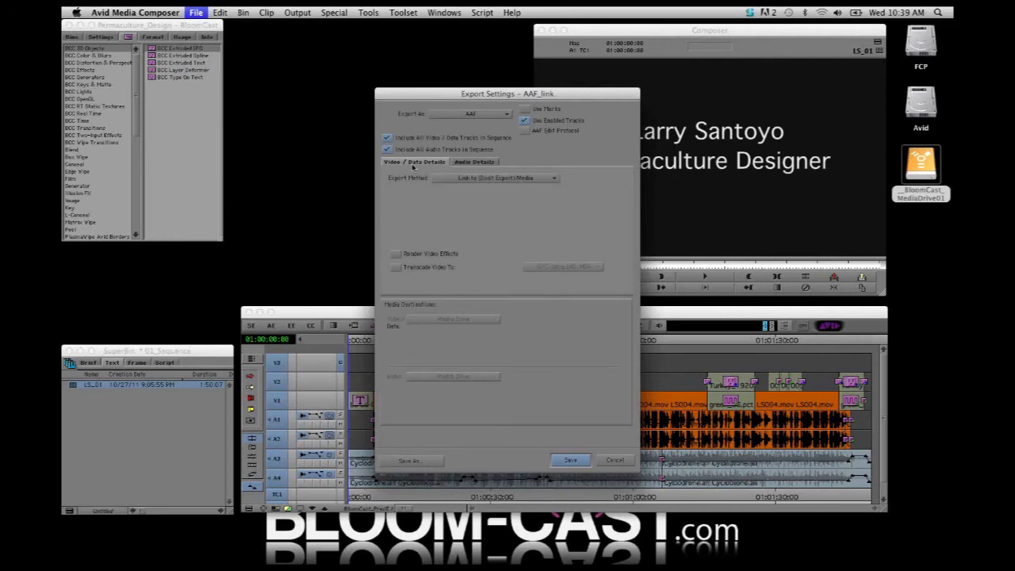
pyautogui.click(492, 163)
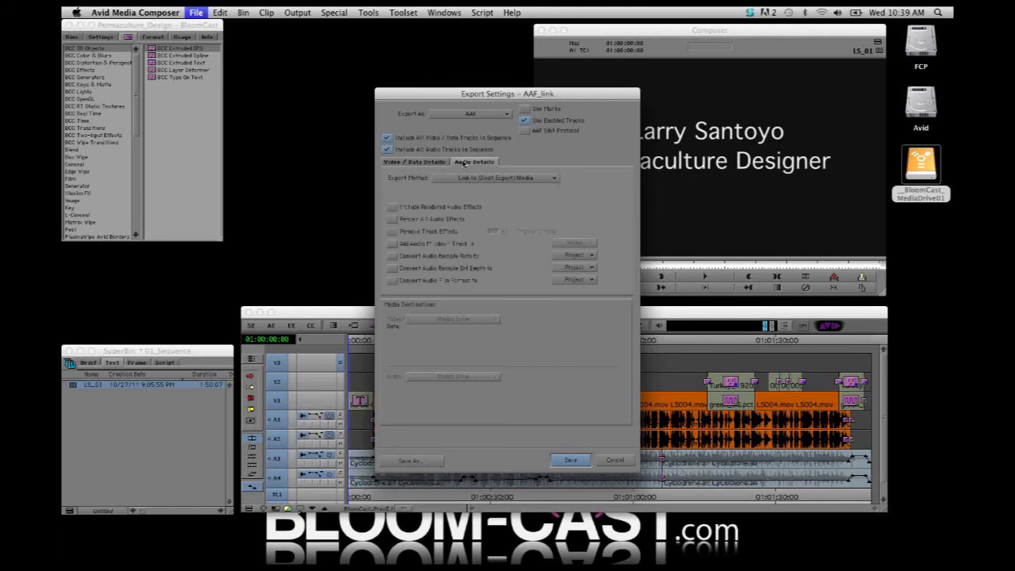
pyautogui.click(428, 163)
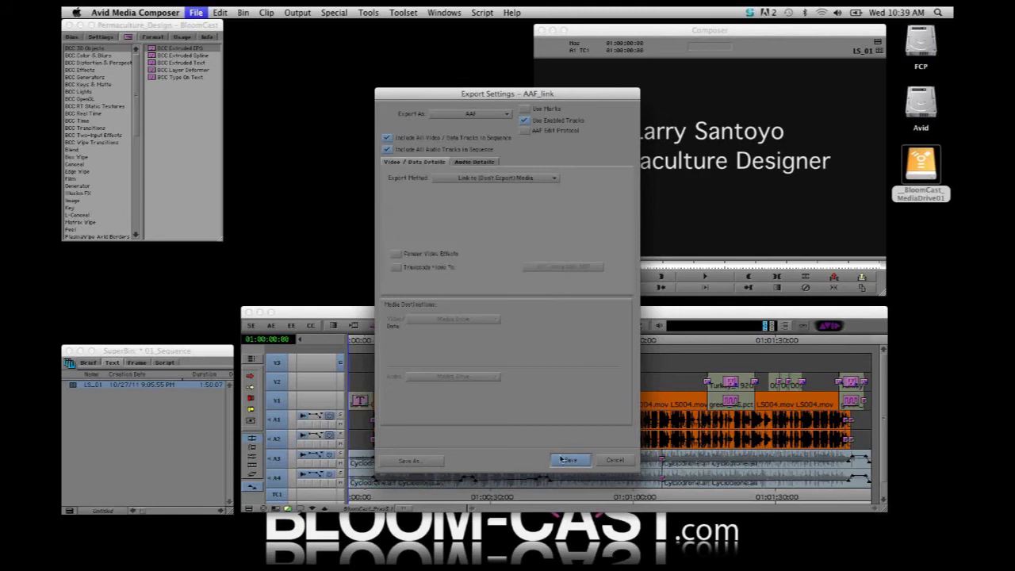
pyautogui.click(563, 460)
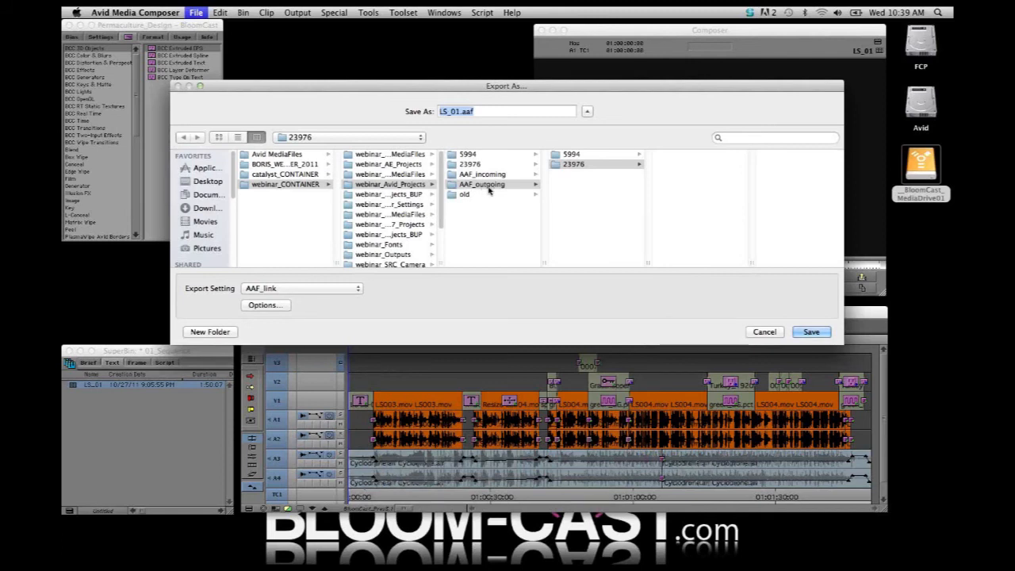
# Export the sequence as LS_01.aaf into the 23976 folder inside AAF_outgoing
pyautogui.click(489, 186)
pyautogui.click(570, 164)
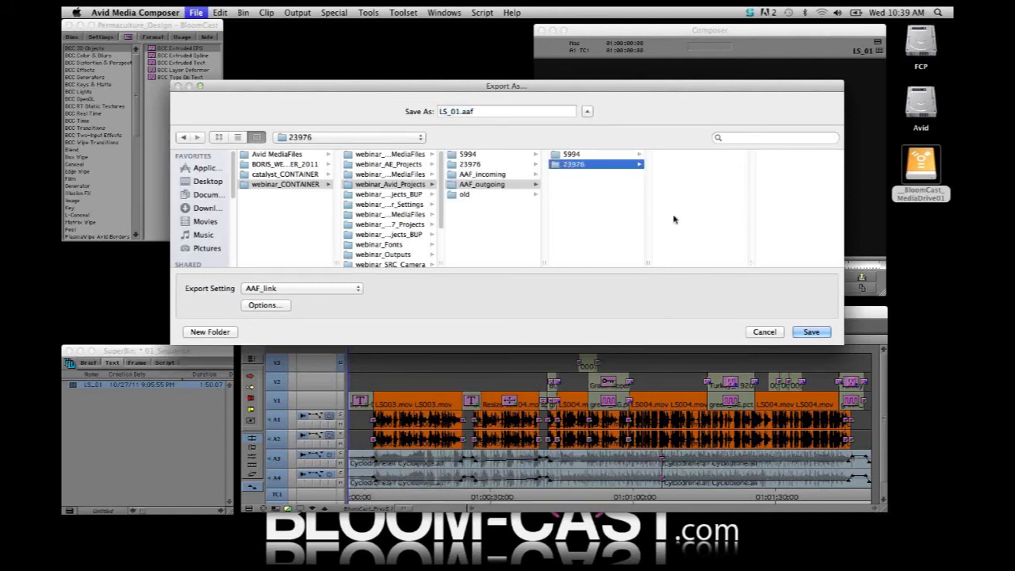
pyautogui.click(811, 332)
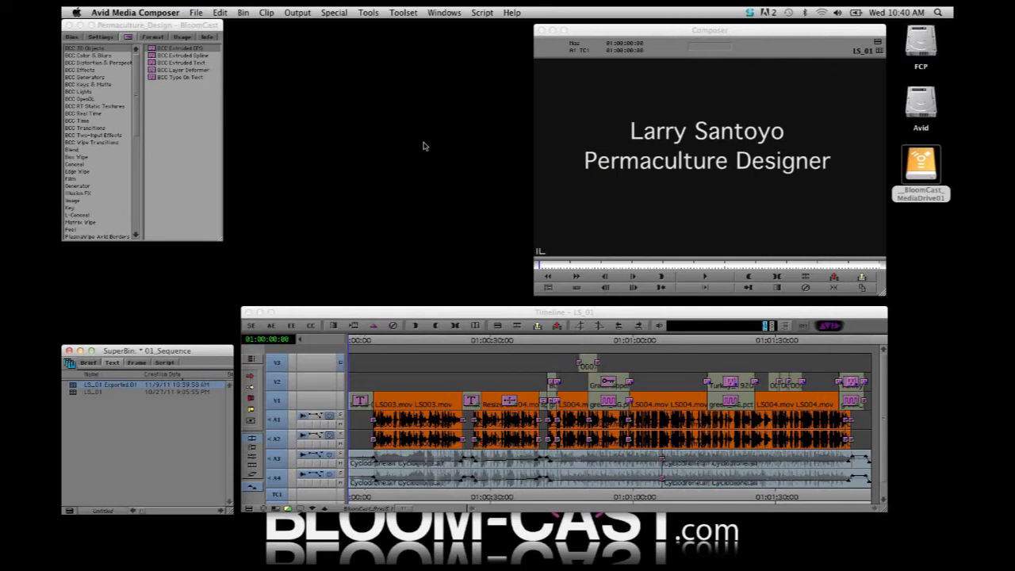
# Hide Avid, switch to Final Cut Pro, and look into the LS project's 02_Interview_Selects bin
pyautogui.press('super+h')
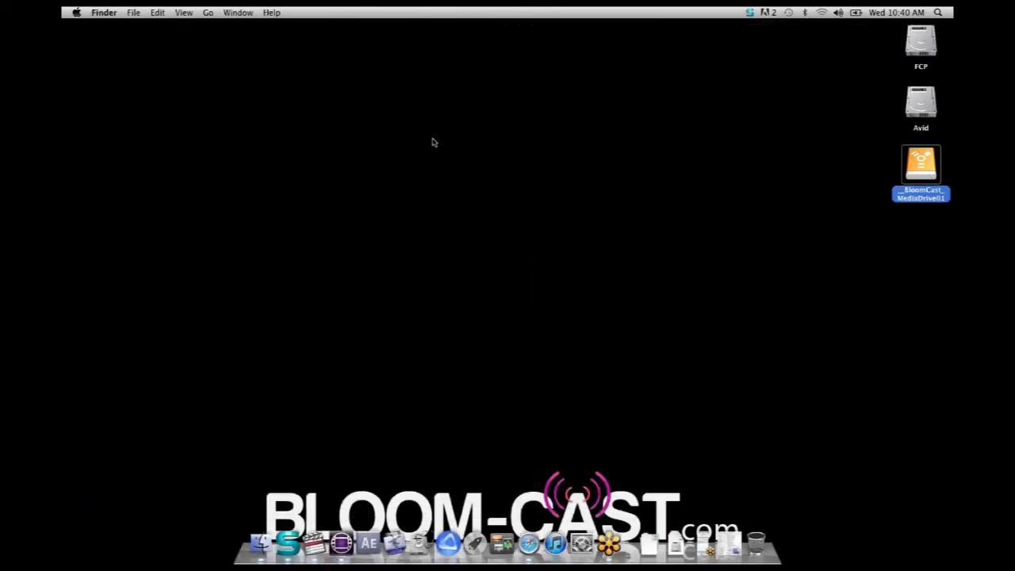
pyautogui.click(321, 542)
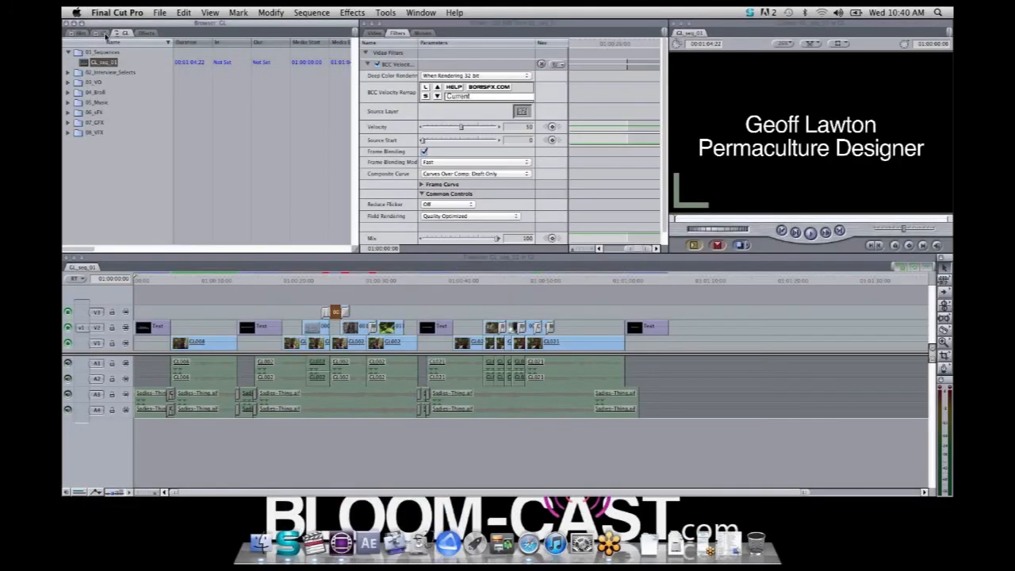
pyautogui.click(103, 33)
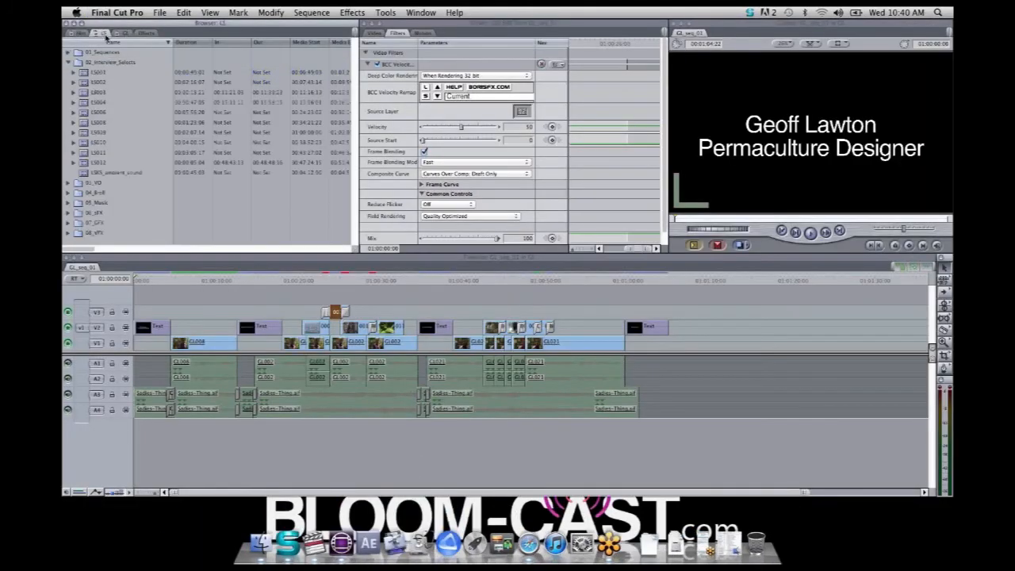
pyautogui.click(68, 63)
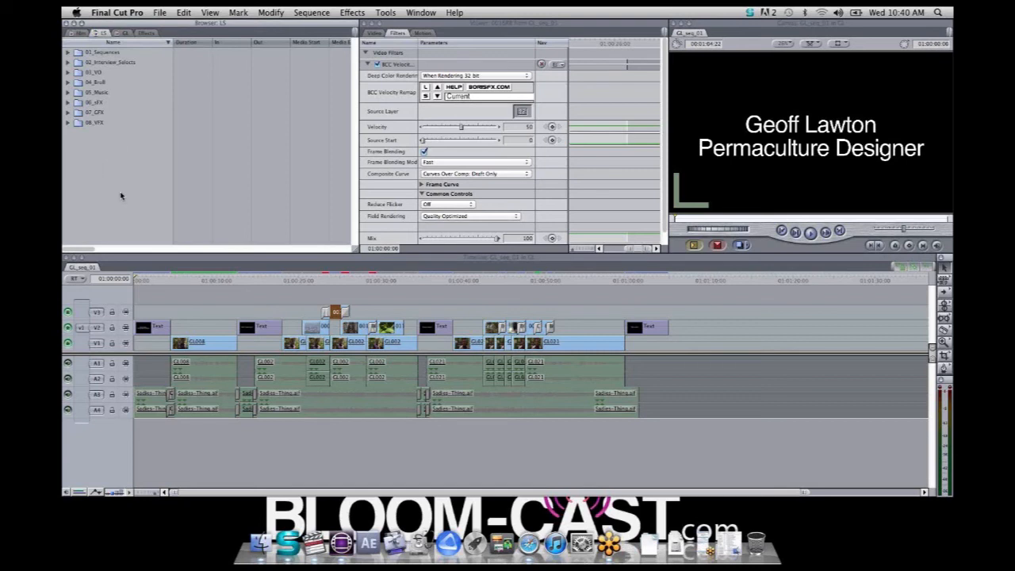
# Close the GL_seq_01 sequence in the timeline
pyautogui.click(92, 270)
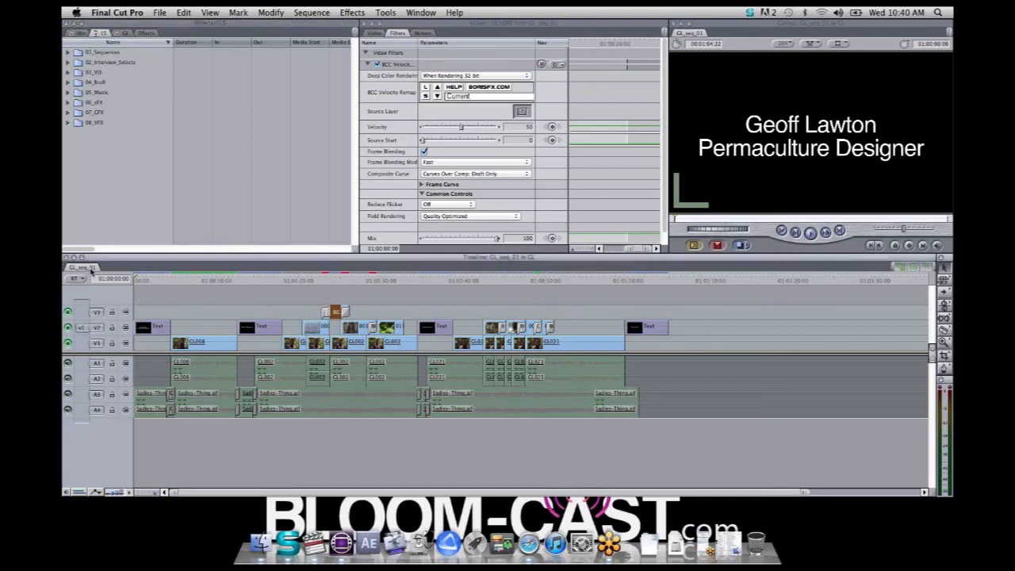
pyautogui.rightClick(95, 269)
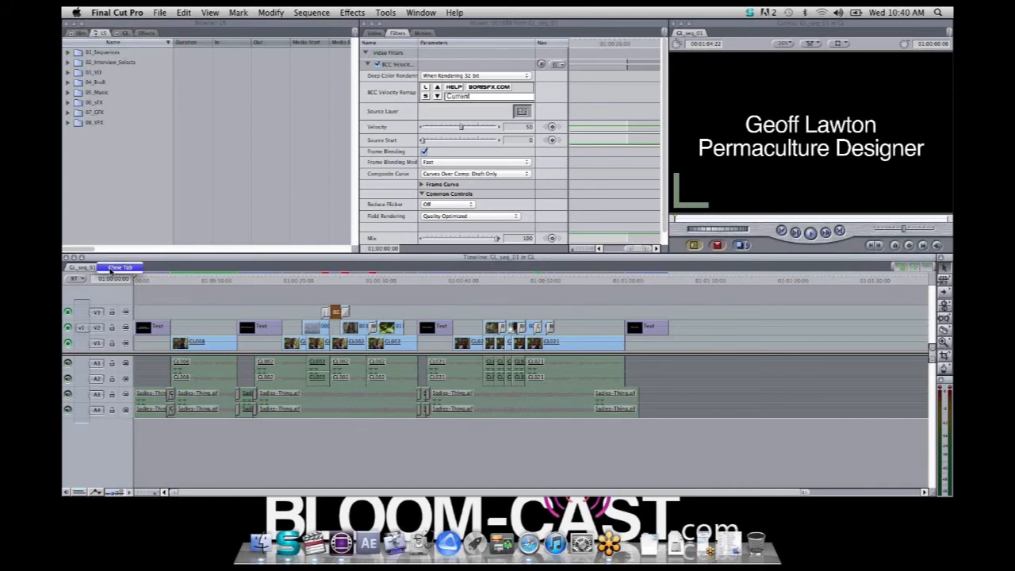
pyautogui.click(117, 268)
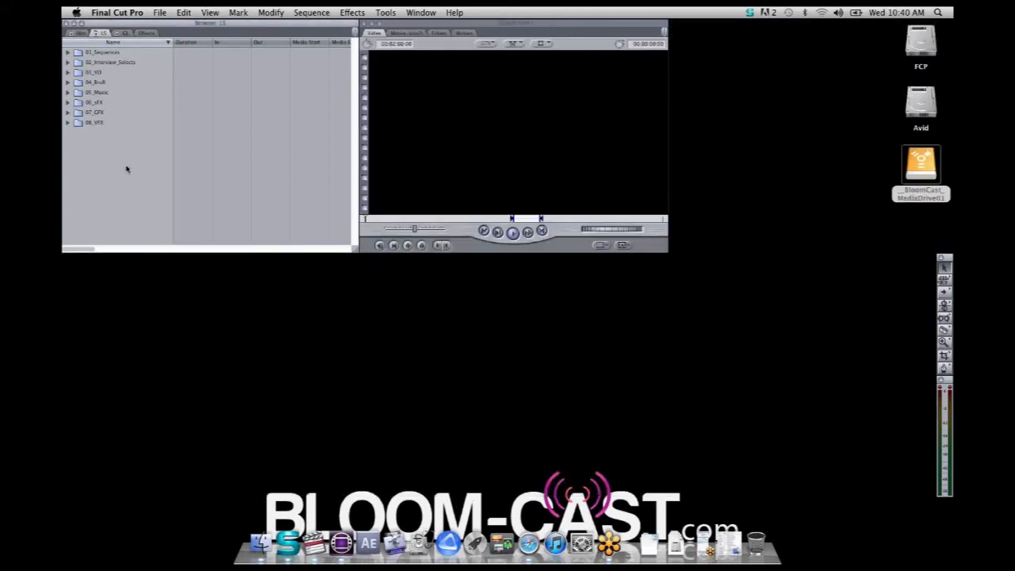
# Import LS_01.aaf from the 23976 folder of AAF_outgoing as an Avid AAF via Boris AAF Transfer
pyautogui.click(158, 13)
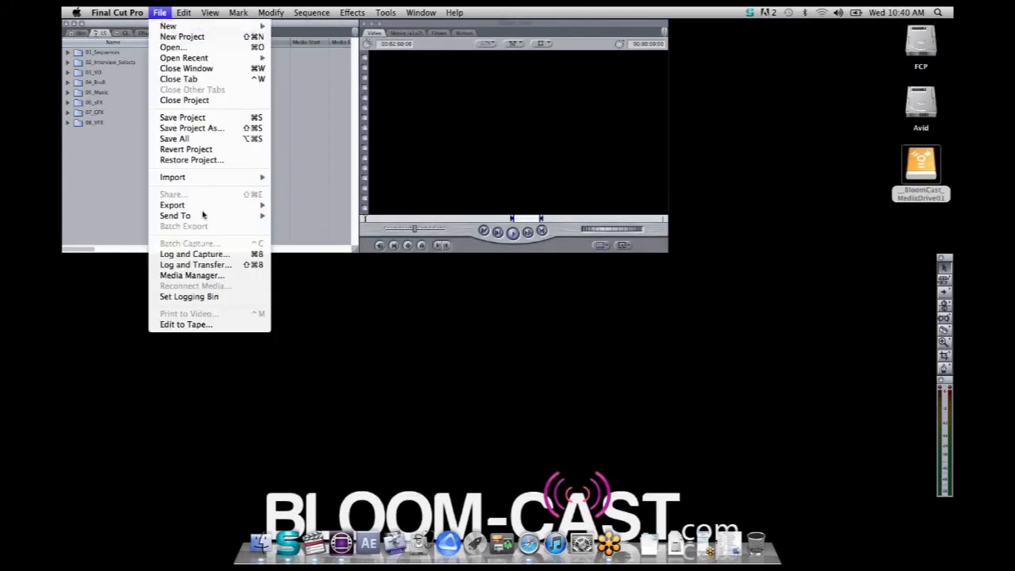
pyautogui.moveTo(201, 179)
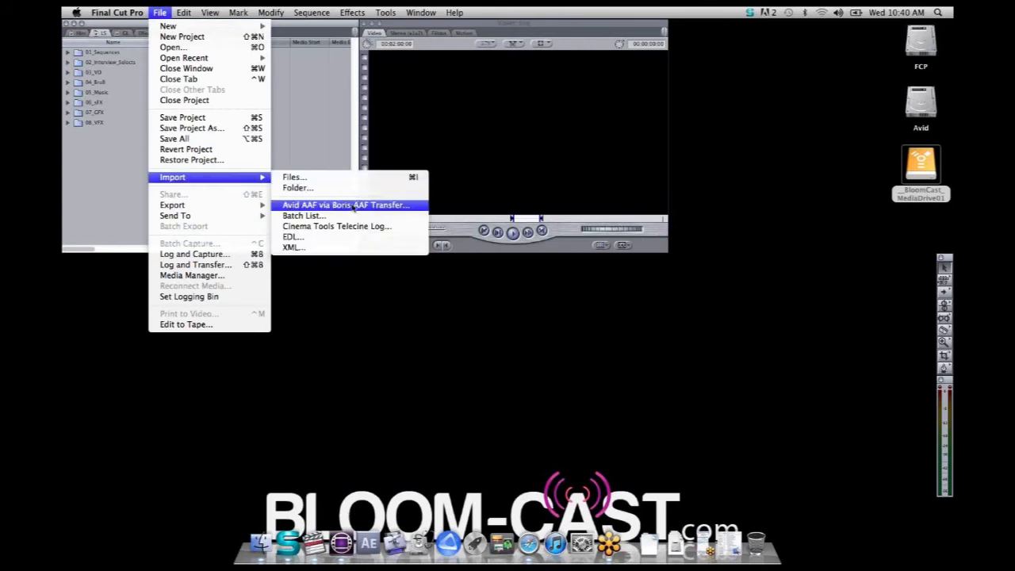
pyautogui.click(385, 208)
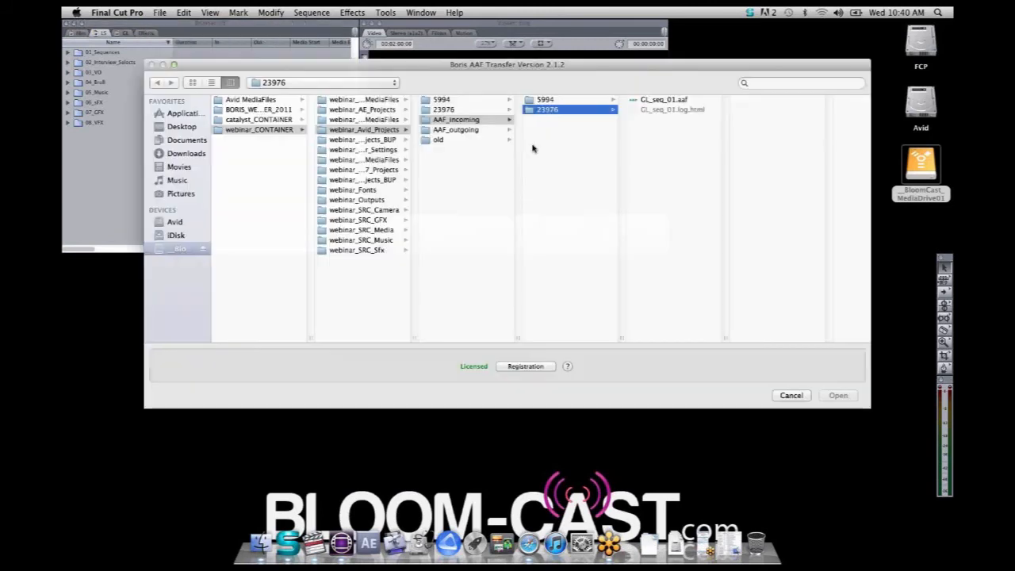
pyautogui.click(453, 130)
pyautogui.click(556, 110)
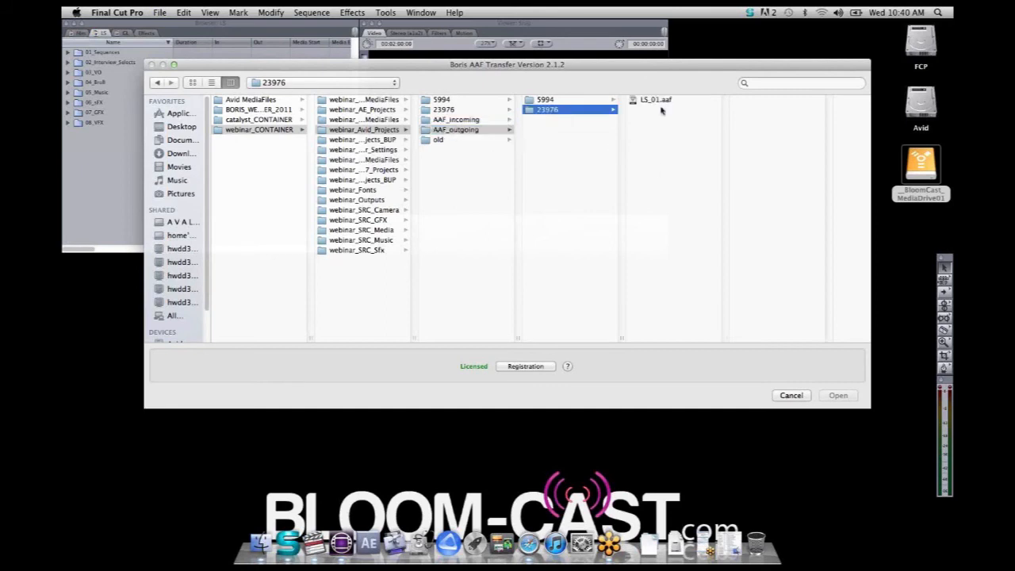
pyautogui.click(657, 100)
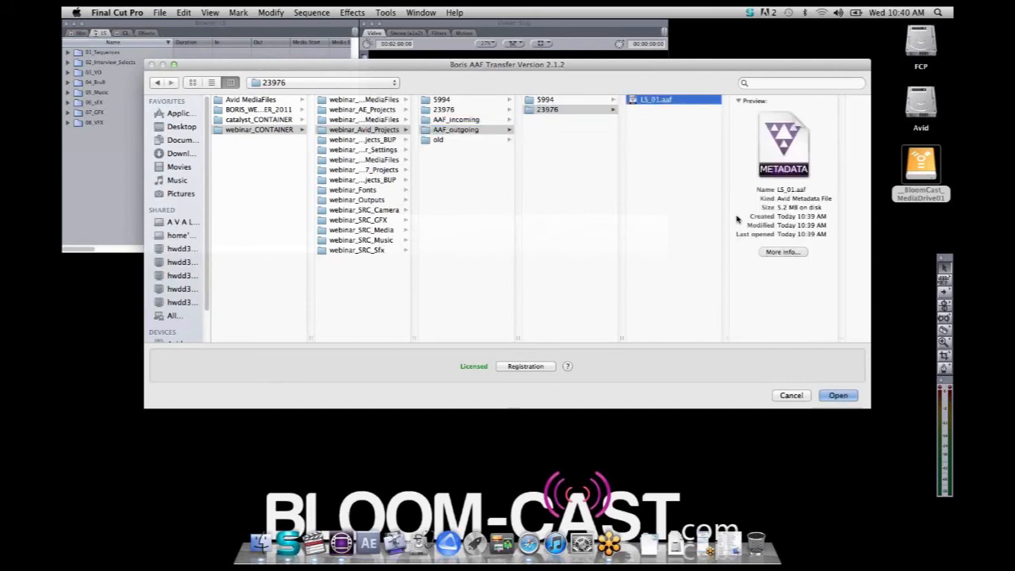
pyautogui.click(839, 399)
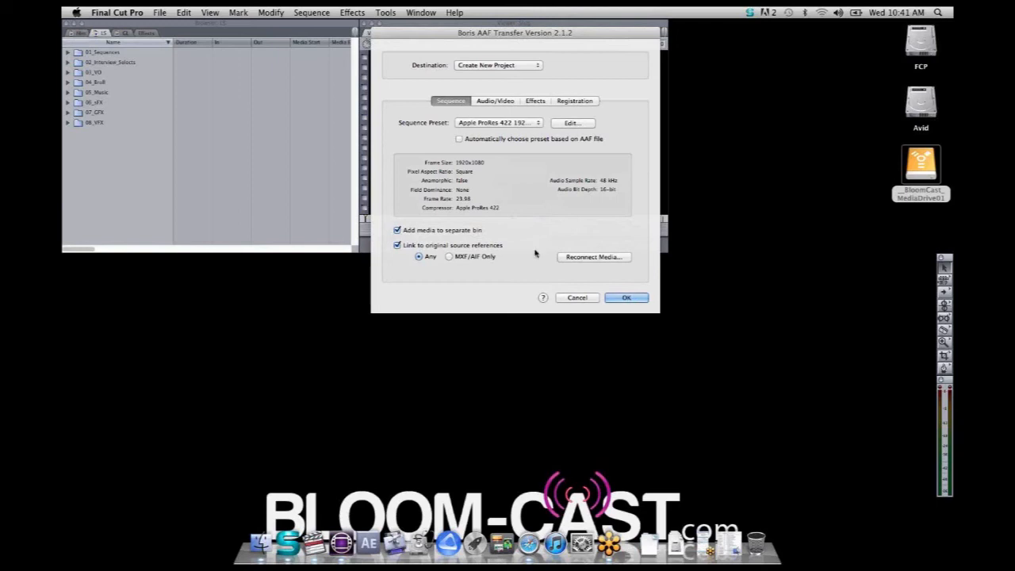
# Reconnect the offline music file to Cyclodrone.aif in the giantbluemusic folder of webinar_SRC_Music
pyautogui.click(586, 257)
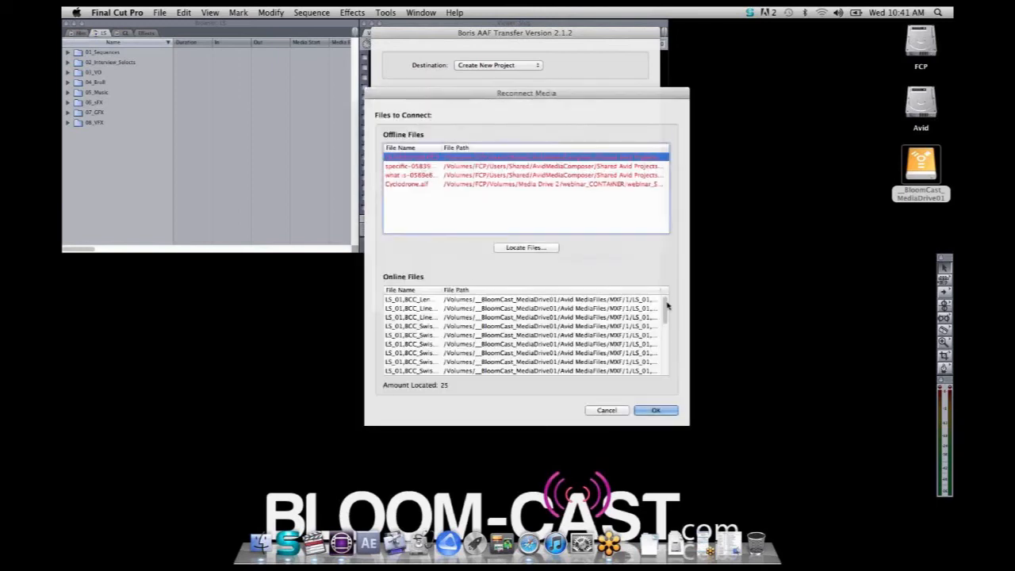
pyautogui.moveTo(665, 301); pyautogui.dragTo(664, 266)
pyautogui.click(402, 184)
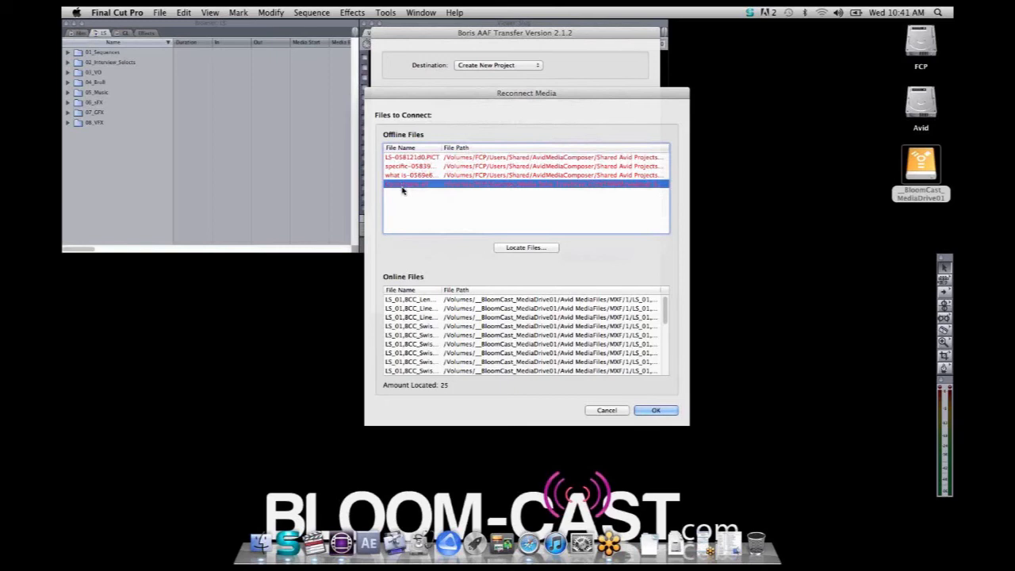
pyautogui.click(521, 248)
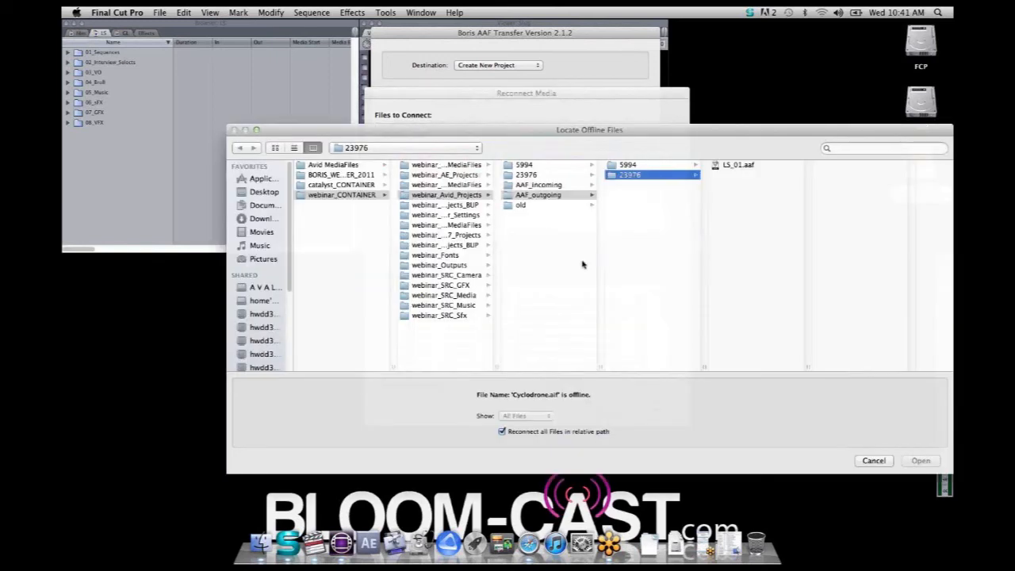
pyautogui.click(461, 307)
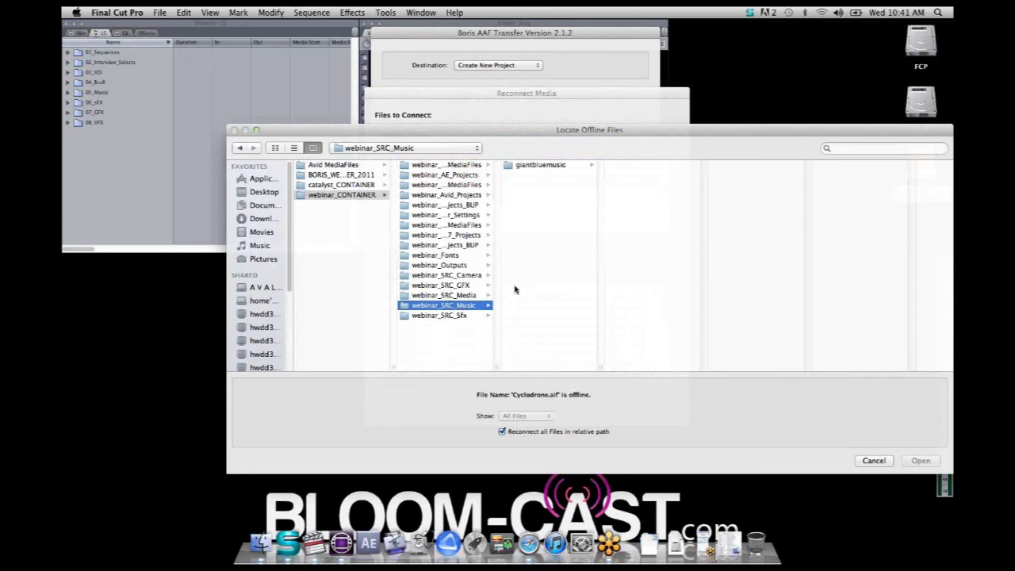
pyautogui.click(552, 166)
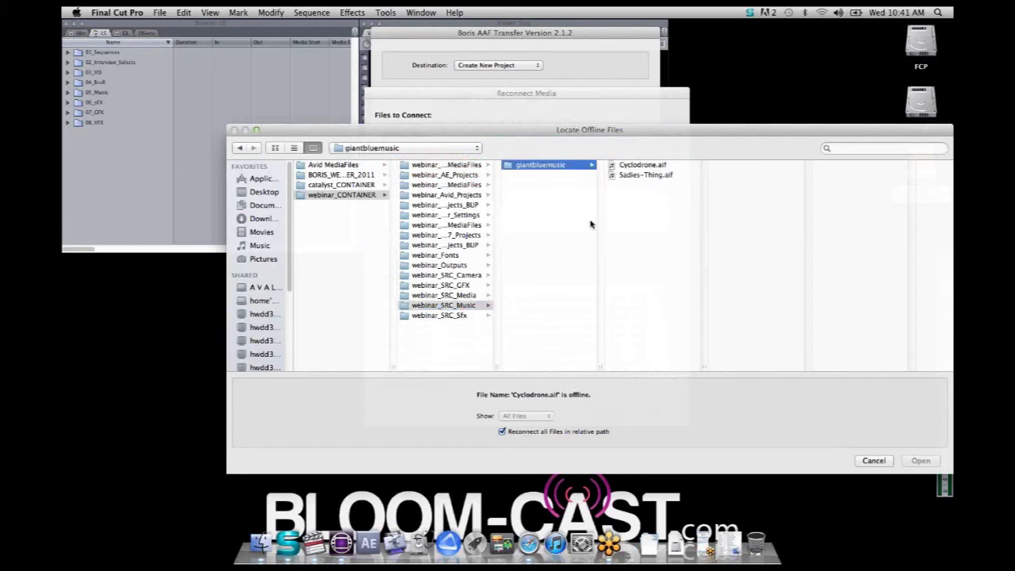
pyautogui.moveTo(646, 136); pyautogui.dragTo(656, 89)
pyautogui.click(651, 122)
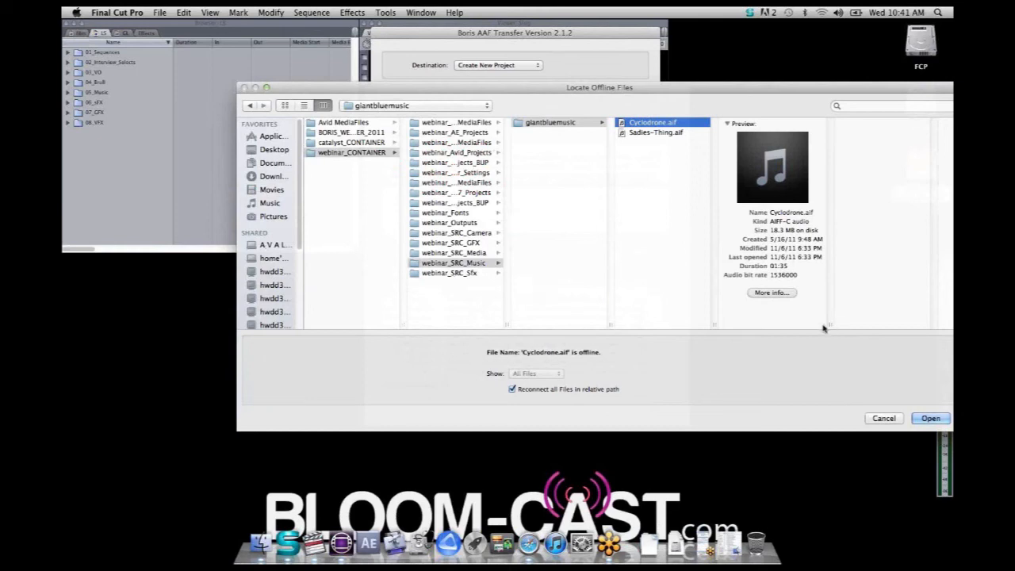
pyautogui.click(931, 418)
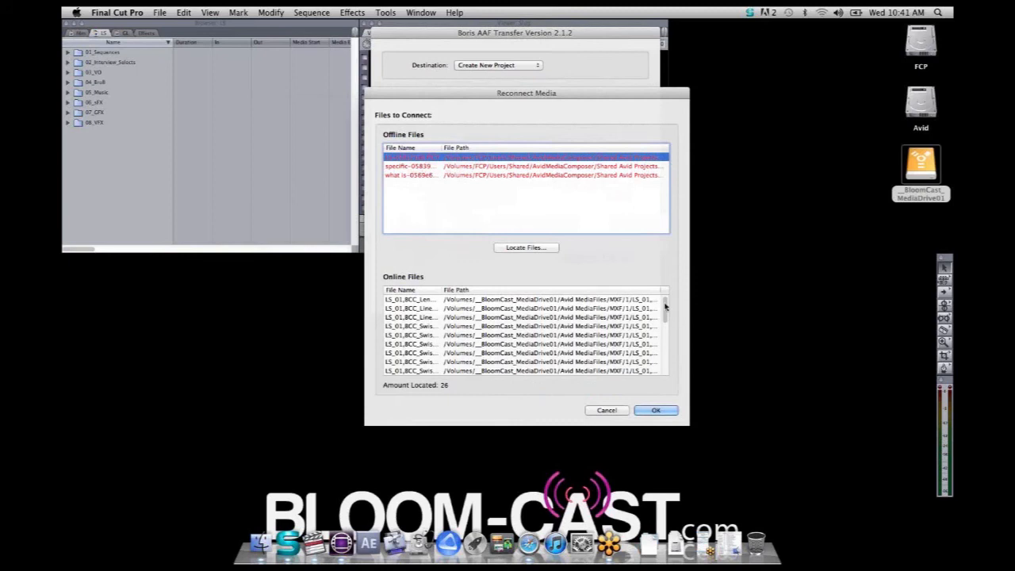
# Examine the names and file paths of the remaining offline files in the media reconnection list
pyautogui.scroll(-5, 665, 306)
pyautogui.scroll(5, 670, 317)
pyautogui.click(403, 166)
pyautogui.click(402, 176)
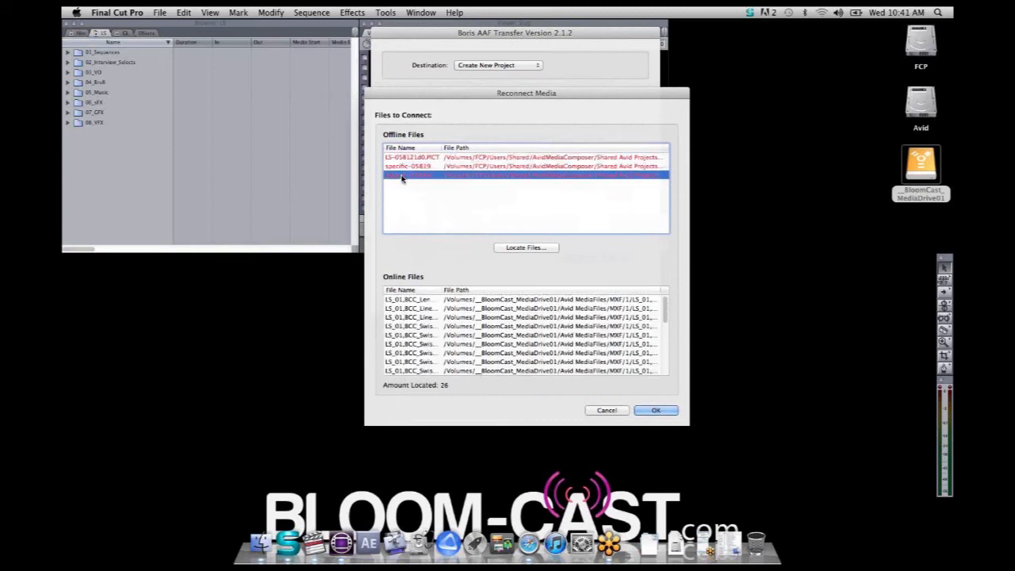
pyautogui.click(403, 167)
pyautogui.click(404, 157)
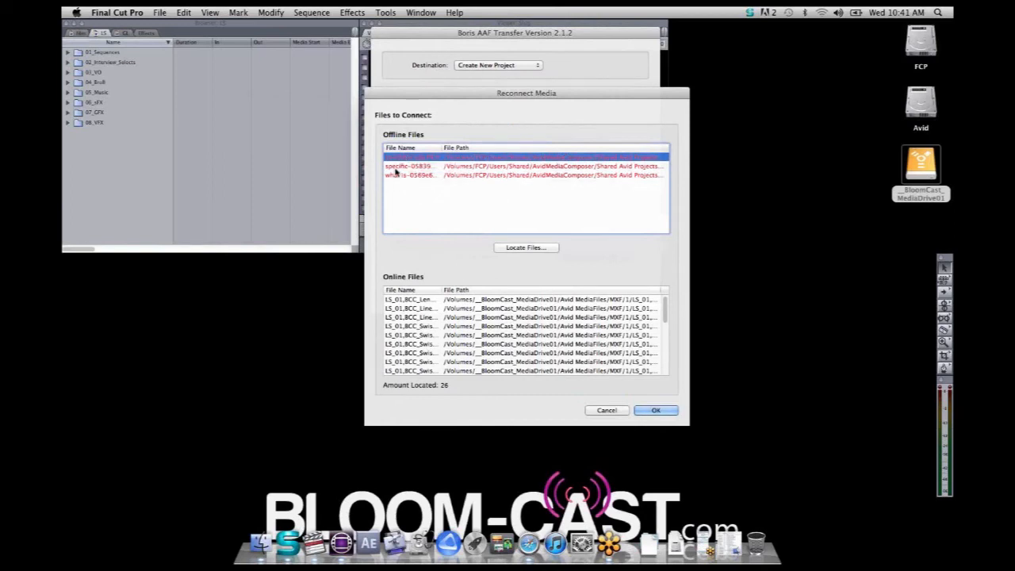
pyautogui.click(394, 166)
pyautogui.click(402, 175)
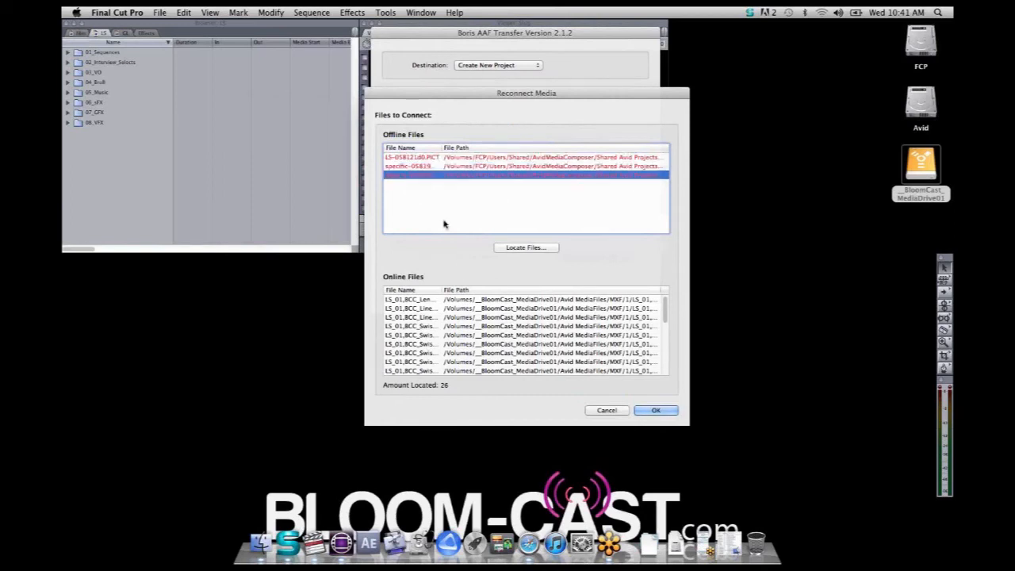
pyautogui.click(421, 159)
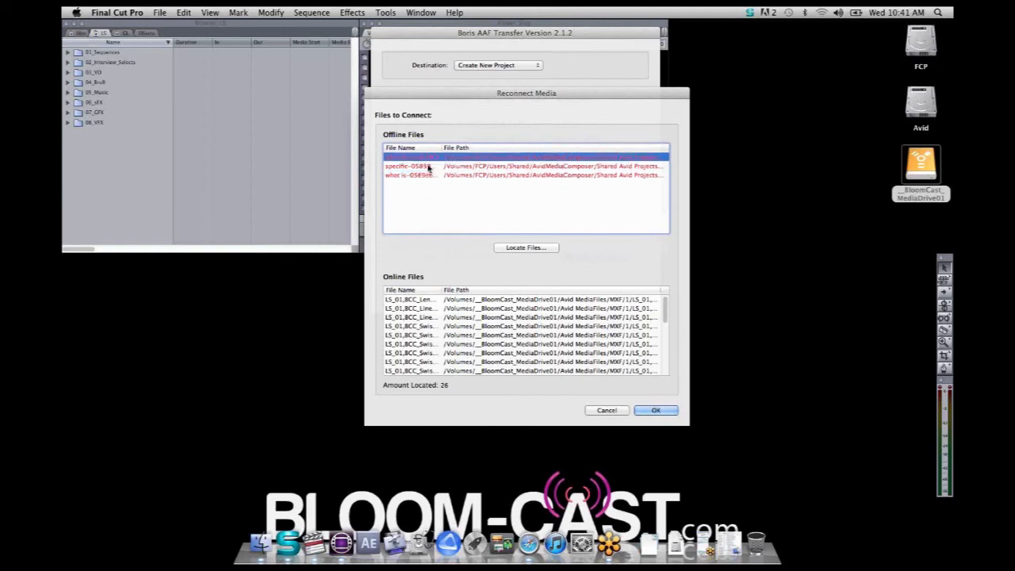
pyautogui.click(417, 167)
pyautogui.click(421, 176)
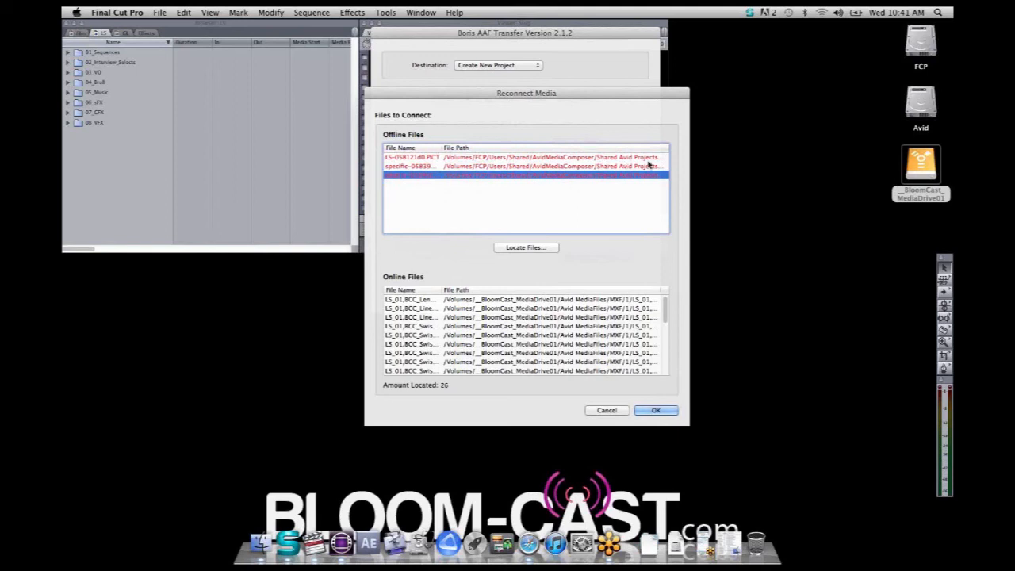
pyautogui.click(624, 158)
pyautogui.click(627, 167)
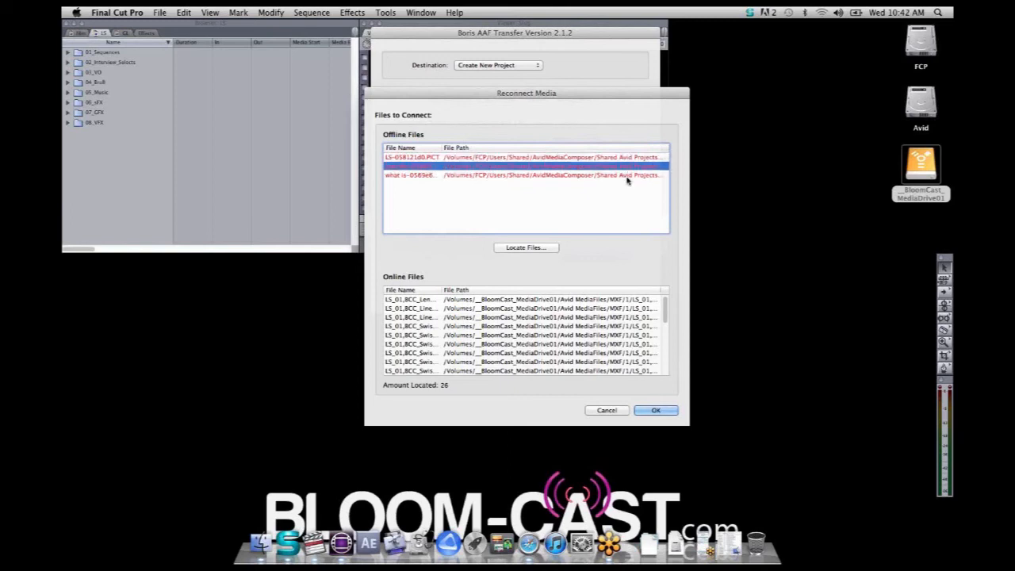
pyautogui.click(626, 176)
pyautogui.click(631, 167)
pyautogui.click(633, 158)
pyautogui.click(633, 167)
pyautogui.click(634, 175)
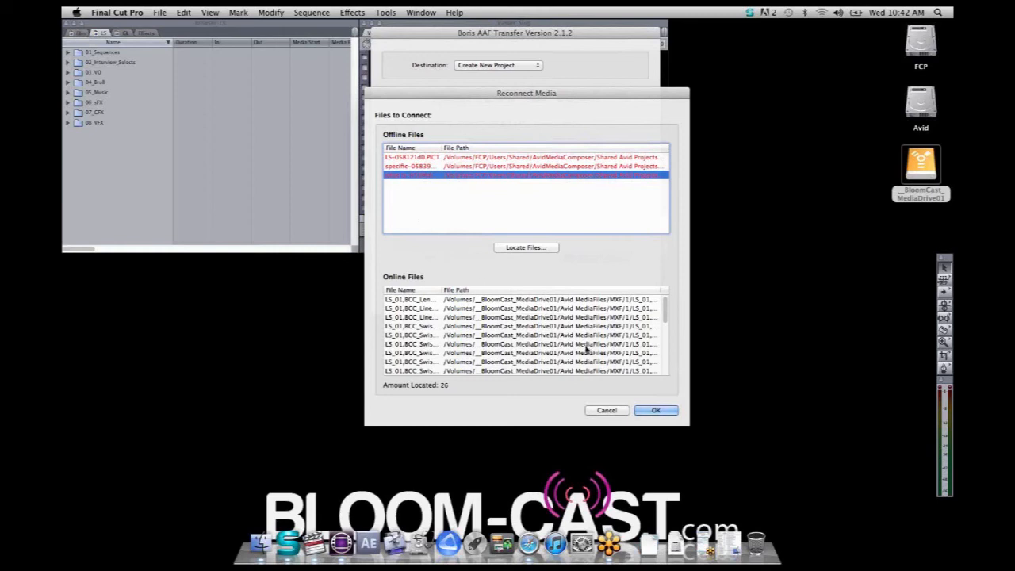
# Accept the media reconnections, review the audio/video and effects import options, and run the import into a new project
pyautogui.click(663, 412)
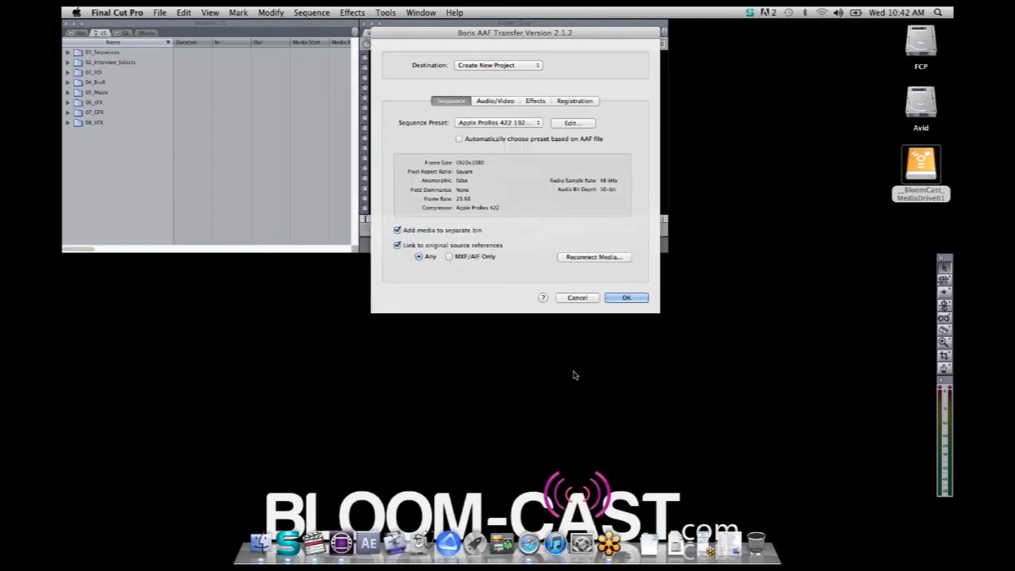
pyautogui.click(499, 101)
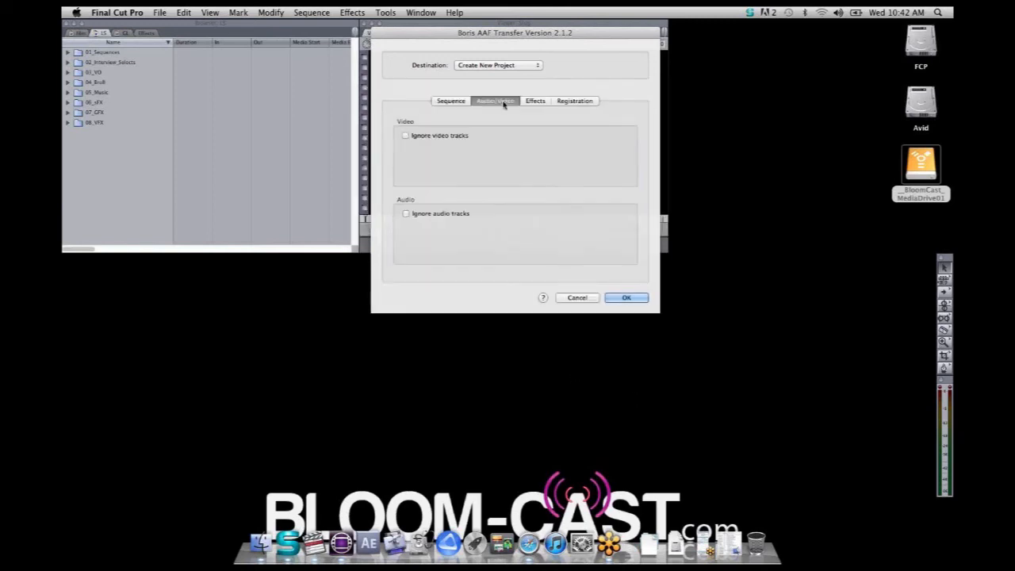
pyautogui.click(544, 102)
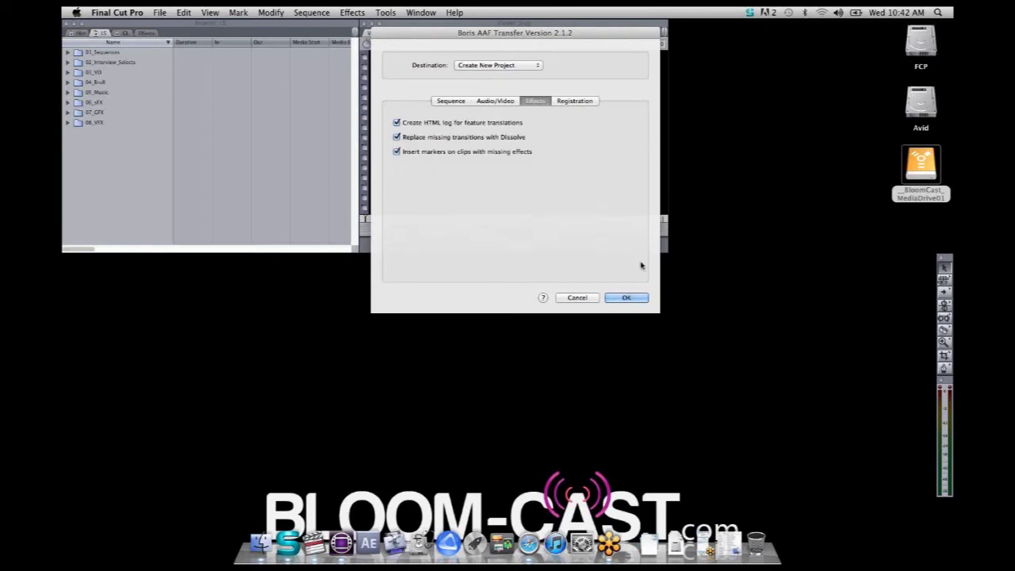
pyautogui.click(643, 296)
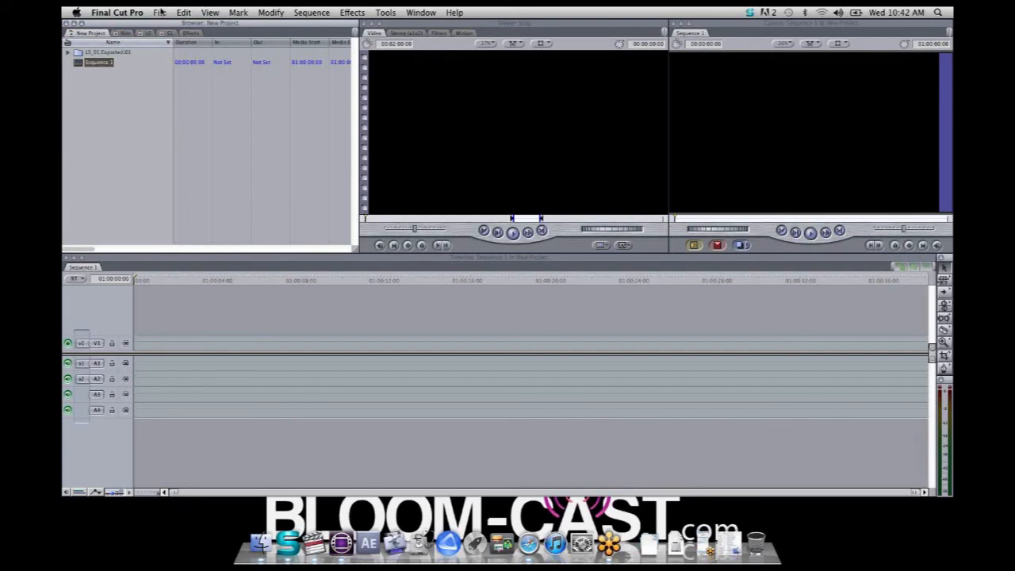
# Expand the imported bin and its Media bin in New Project, and open the LS_01.Exported.01 sequence in the timeline
pyautogui.click(147, 33)
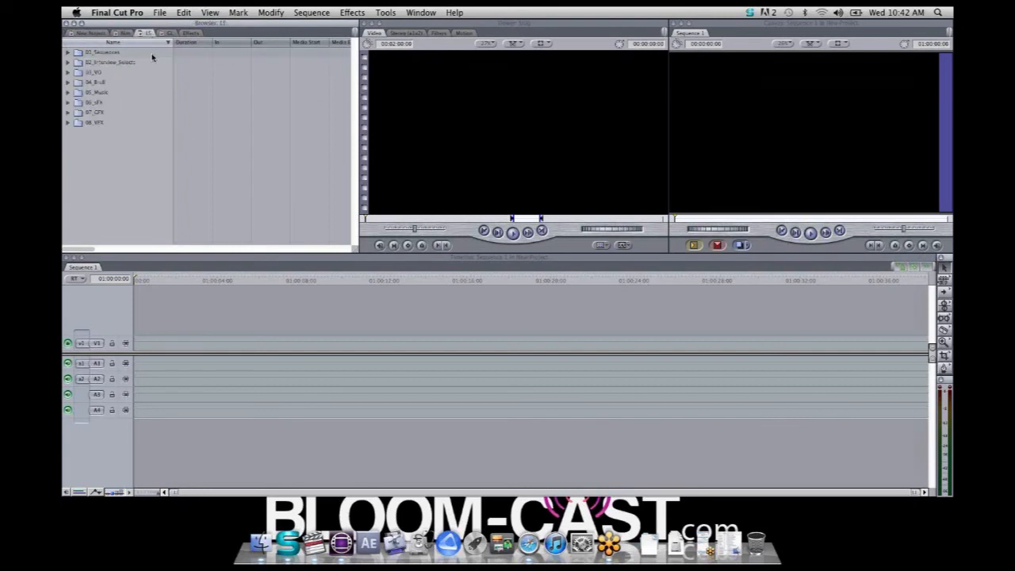
pyautogui.click(93, 34)
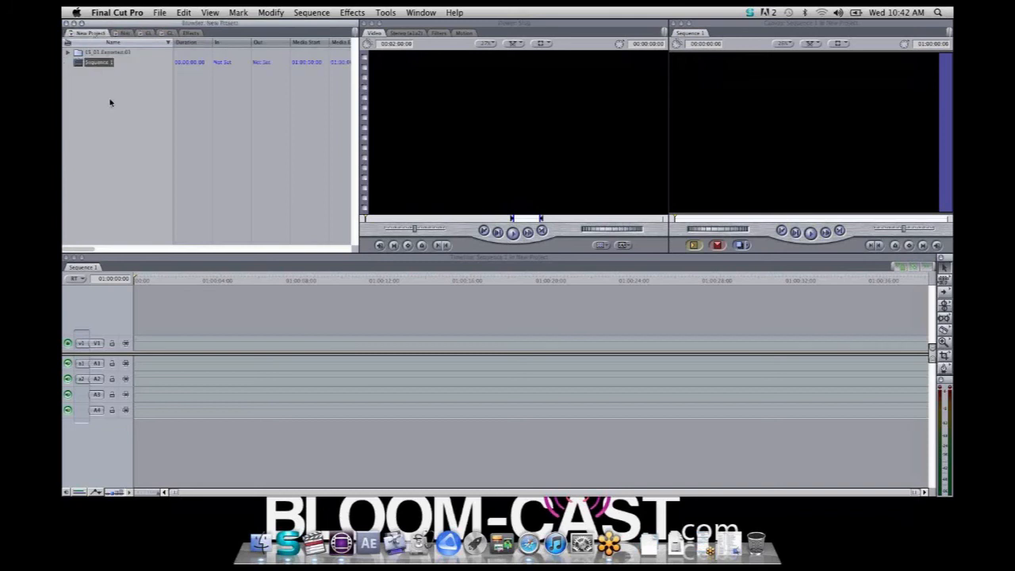
pyautogui.click(68, 53)
pyautogui.click(73, 73)
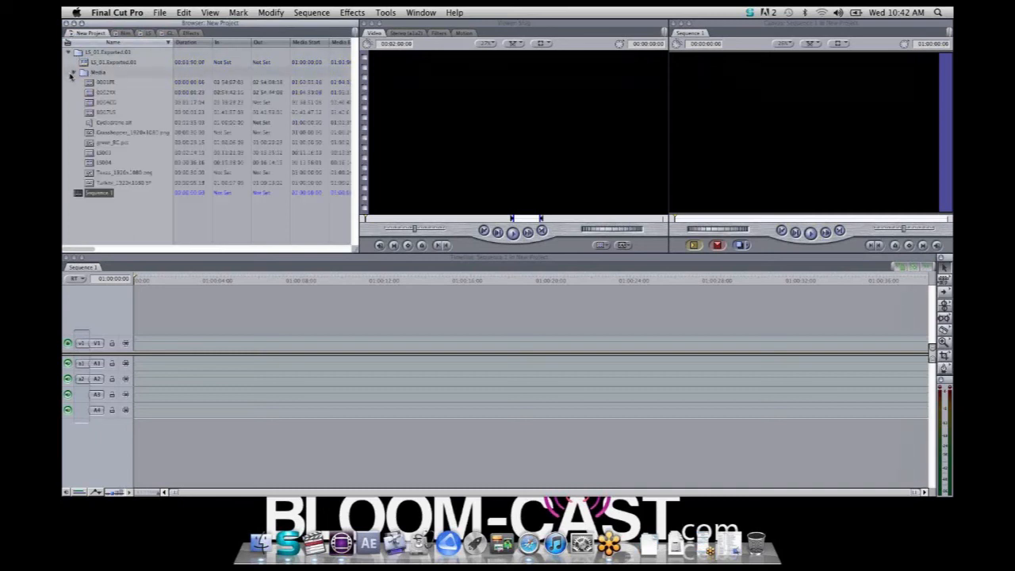
pyautogui.click(100, 72)
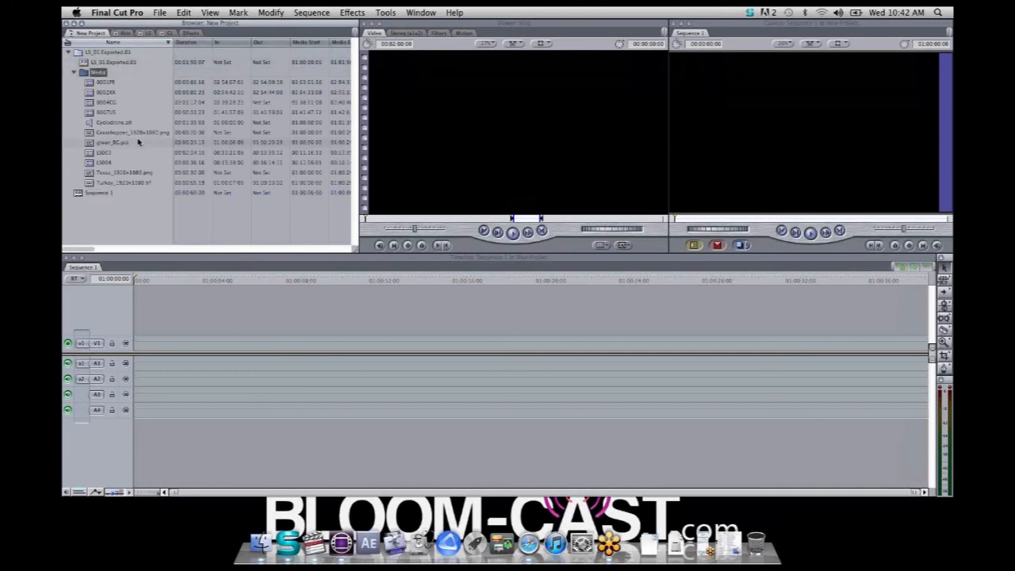
pyautogui.click(83, 63)
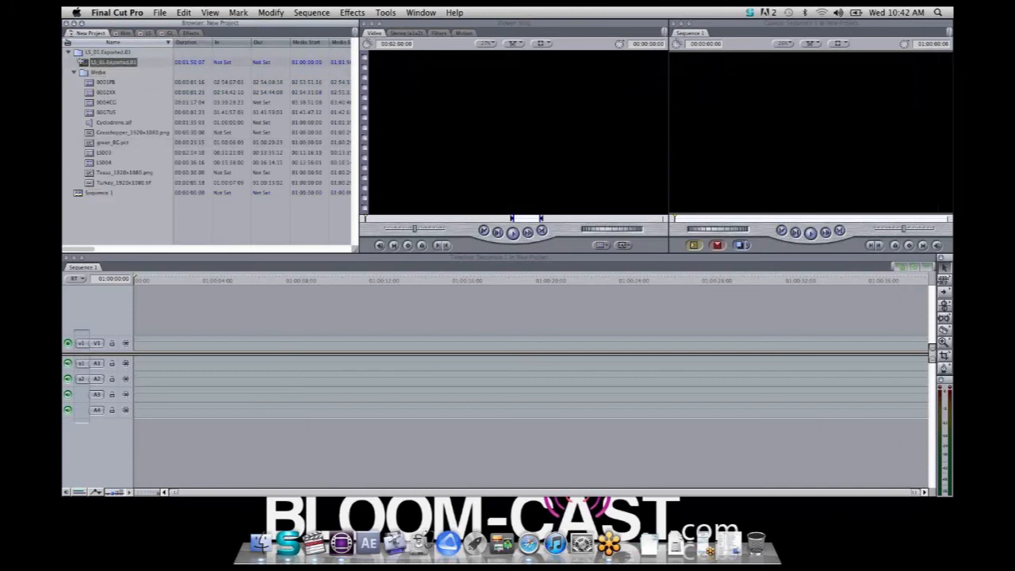
pyautogui.doubleClick(83, 63)
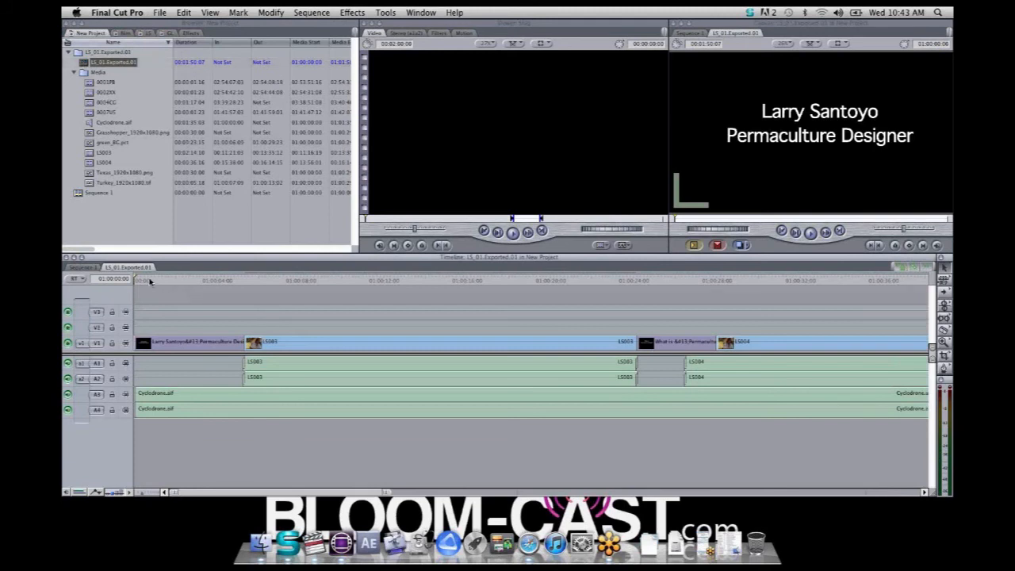
# Preview the opening title and turn on clip overlays to display the Cyclodrone.aif volume keyframes
pyautogui.moveTo(150, 282); pyautogui.dragTo(194, 327)
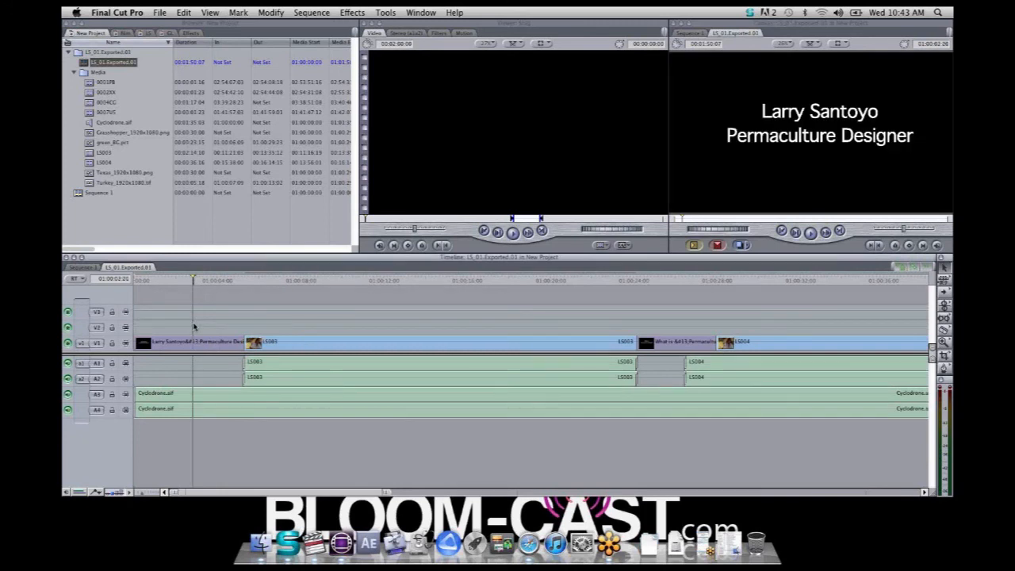
pyautogui.moveTo(166, 283)
pyautogui.mouseDown()
pyautogui.moveTo(149, 283)
pyautogui.moveTo(205, 291)
pyautogui.moveTo(188, 296)
pyautogui.moveTo(177, 283)
pyautogui.mouseUp()
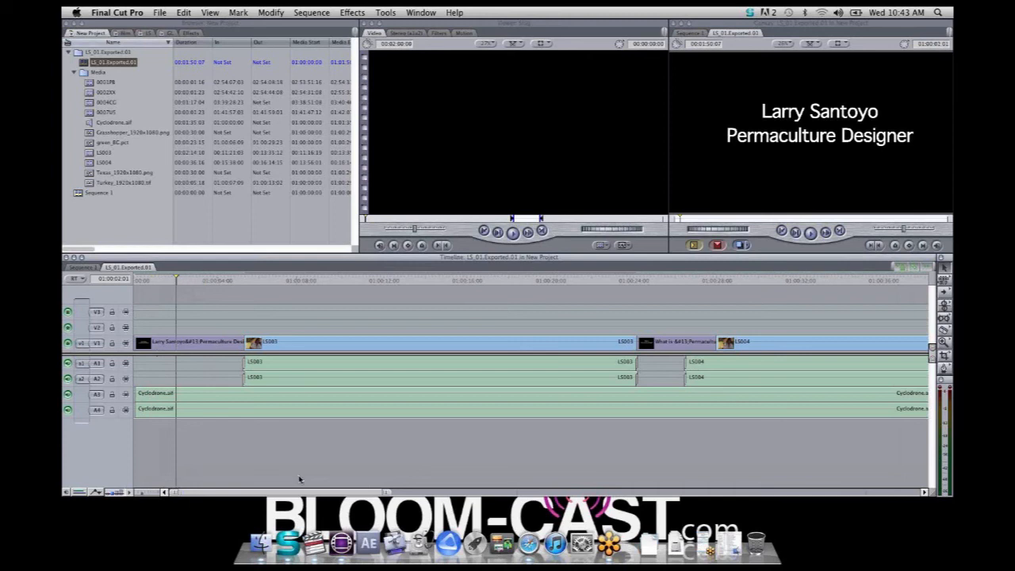
pyautogui.click(97, 492)
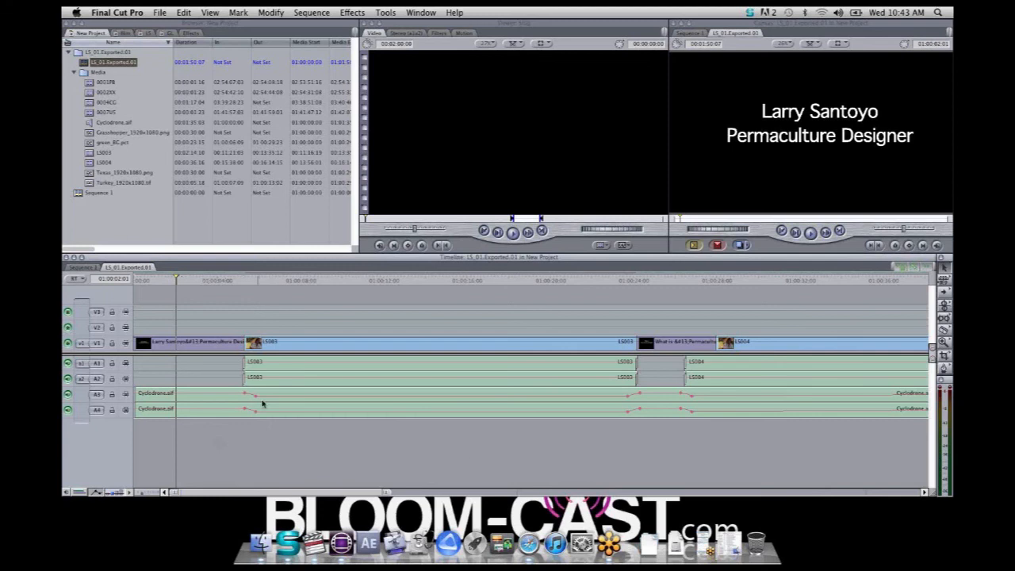
# Inspect the scale and center motion keyframes of the first LS004 clip and preview its animation
pyautogui.moveTo(547, 282); pyautogui.dragTo(777, 349)
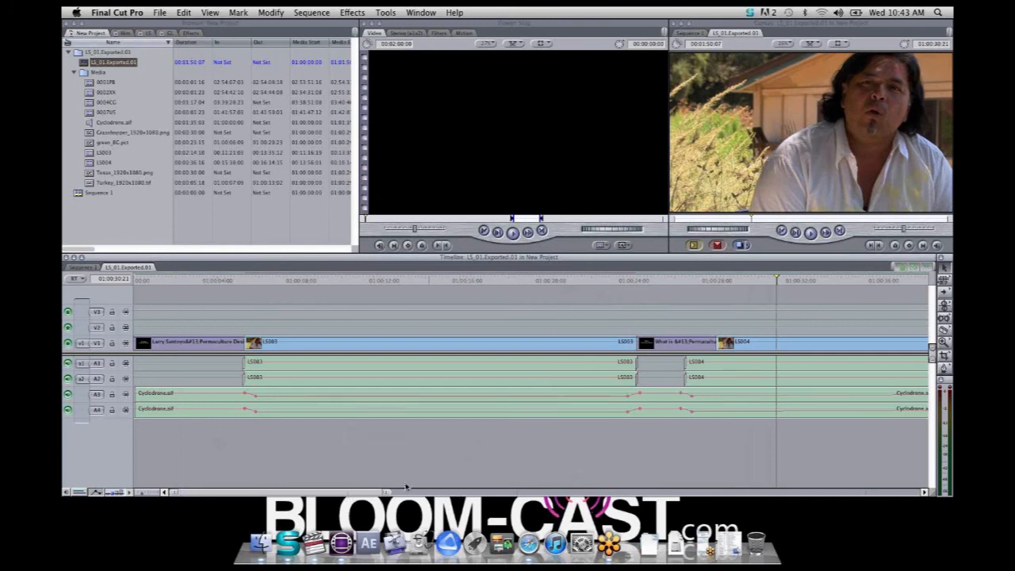
pyautogui.moveTo(373, 492); pyautogui.dragTo(521, 522)
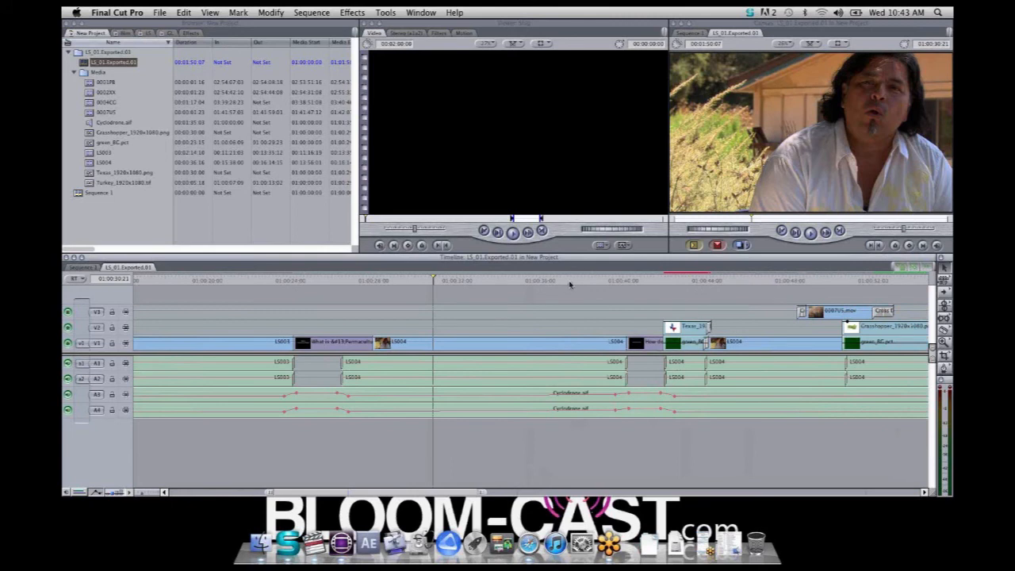
pyautogui.moveTo(565, 280); pyautogui.dragTo(491, 285)
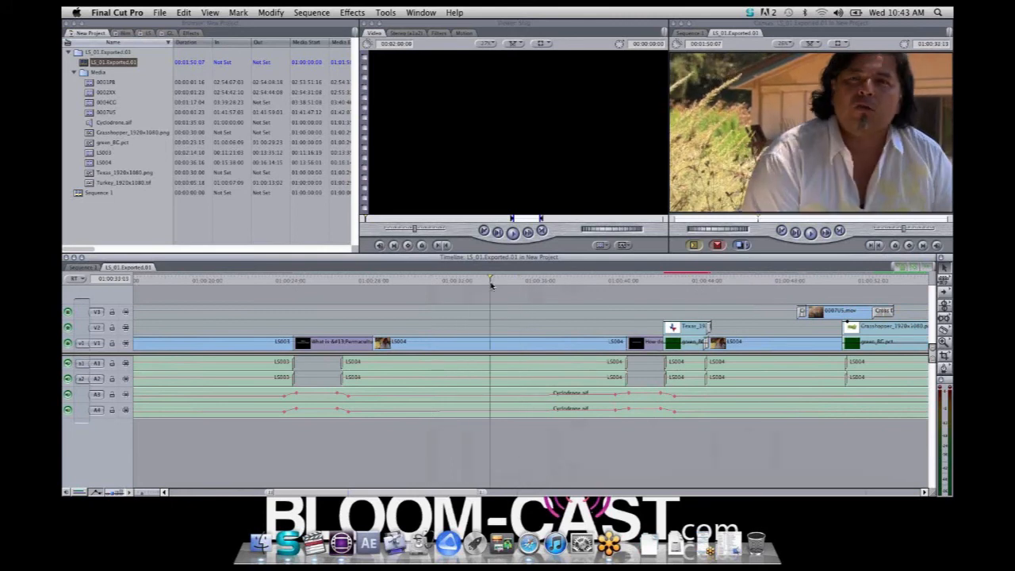
pyautogui.doubleClick(512, 349)
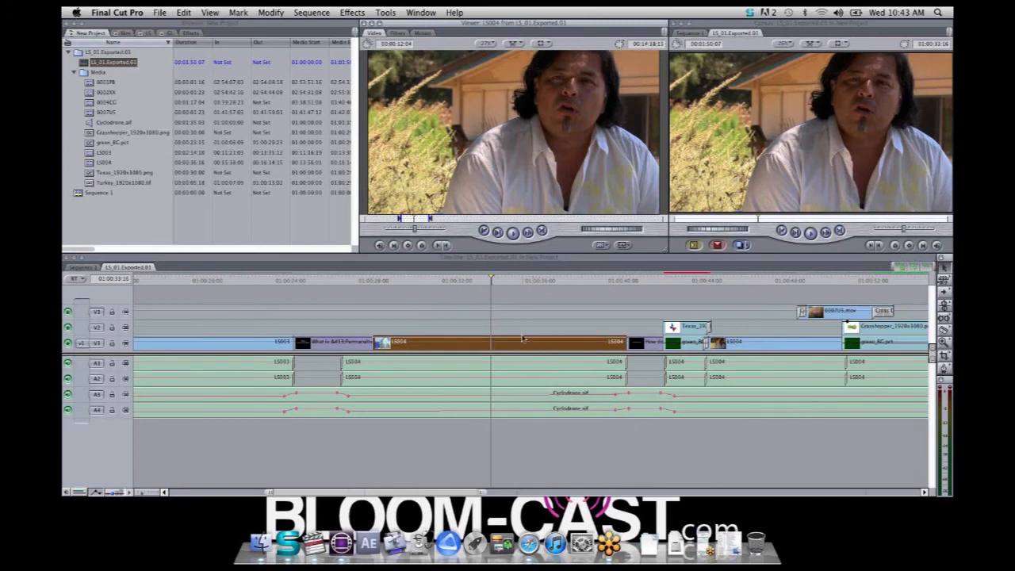
pyautogui.click(423, 33)
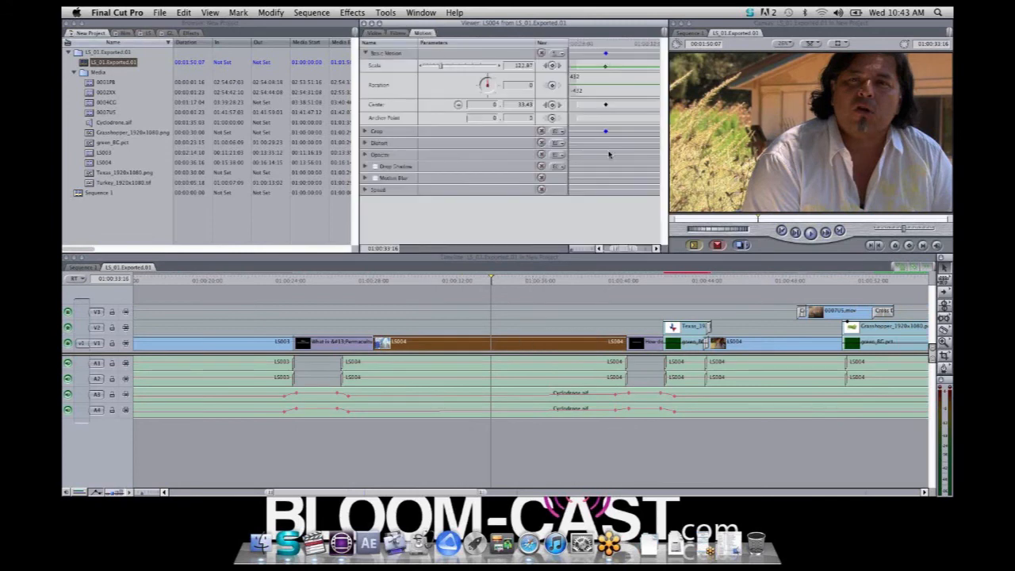
pyautogui.moveTo(614, 249); pyautogui.dragTo(610, 249)
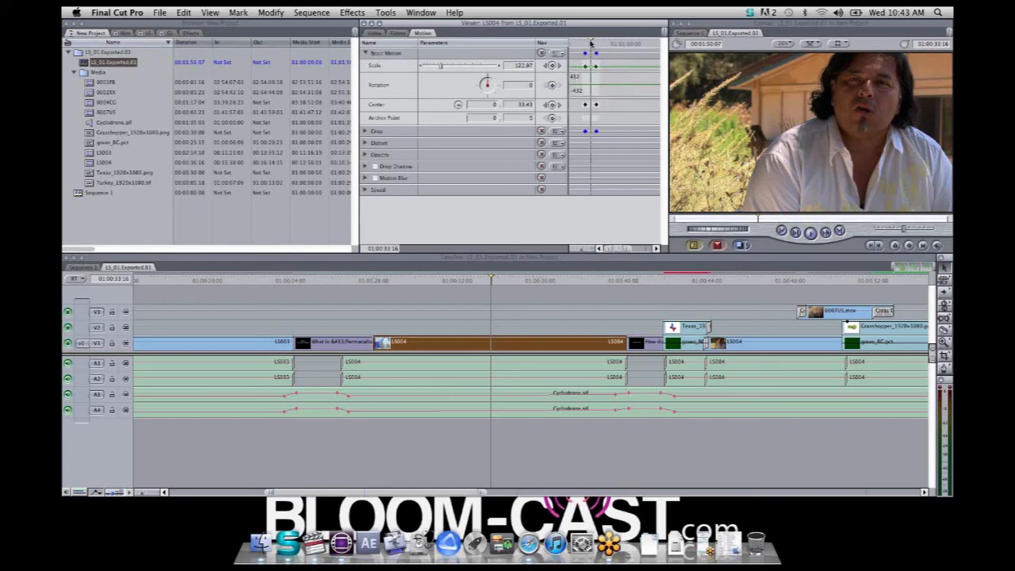
pyautogui.moveTo(590, 44); pyautogui.dragTo(595, 44)
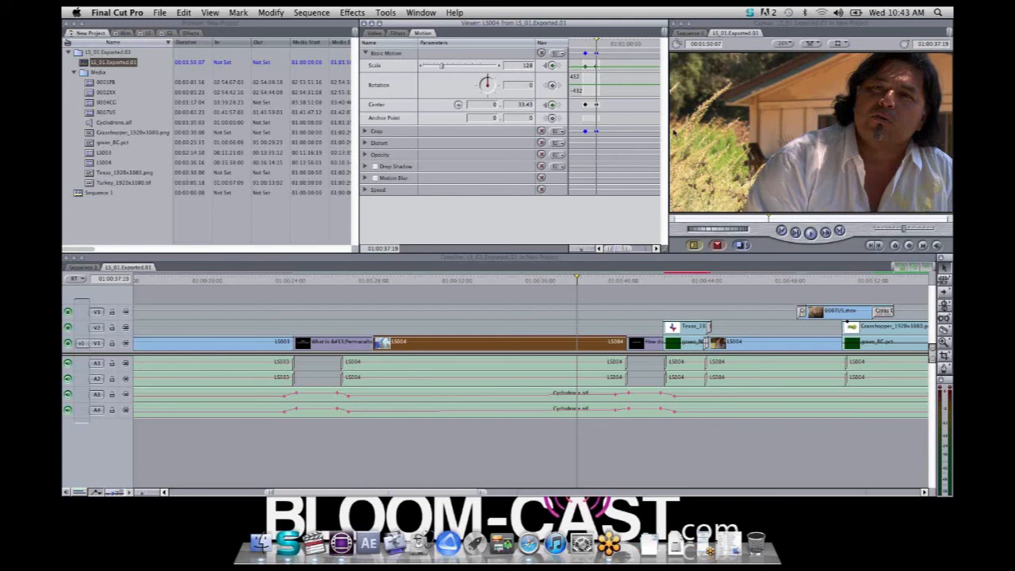
# Preview the Texas_1920x1080.png animation over the green background and inspect the clip's BCC Lens Blur filter
pyautogui.click(652, 279)
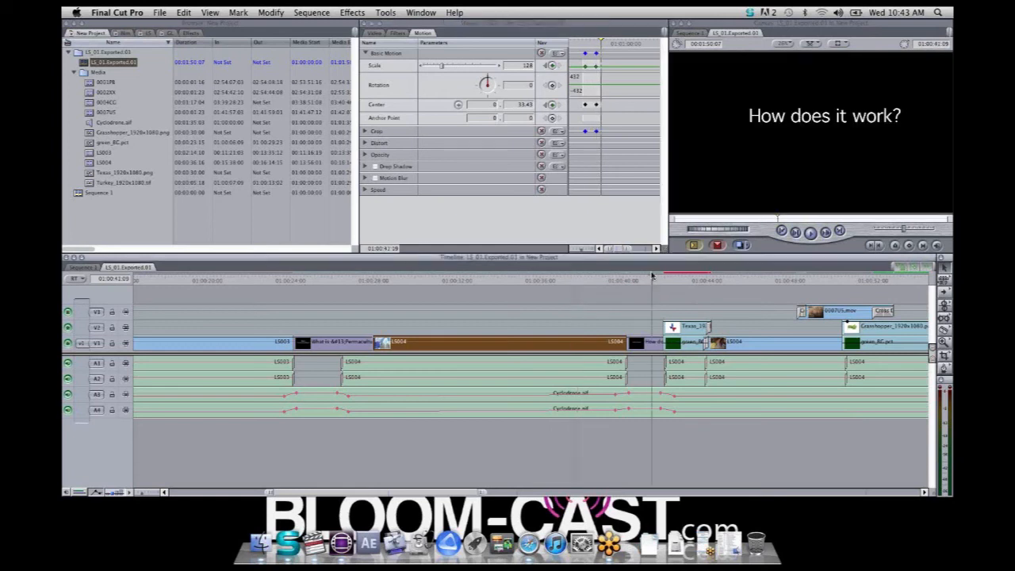
pyautogui.click(676, 282)
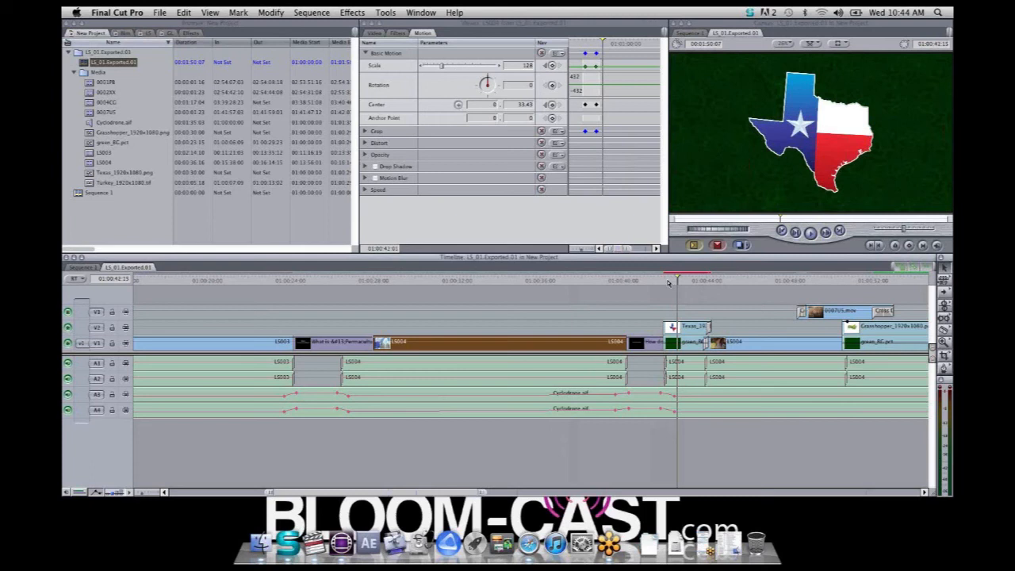
pyautogui.click(669, 282)
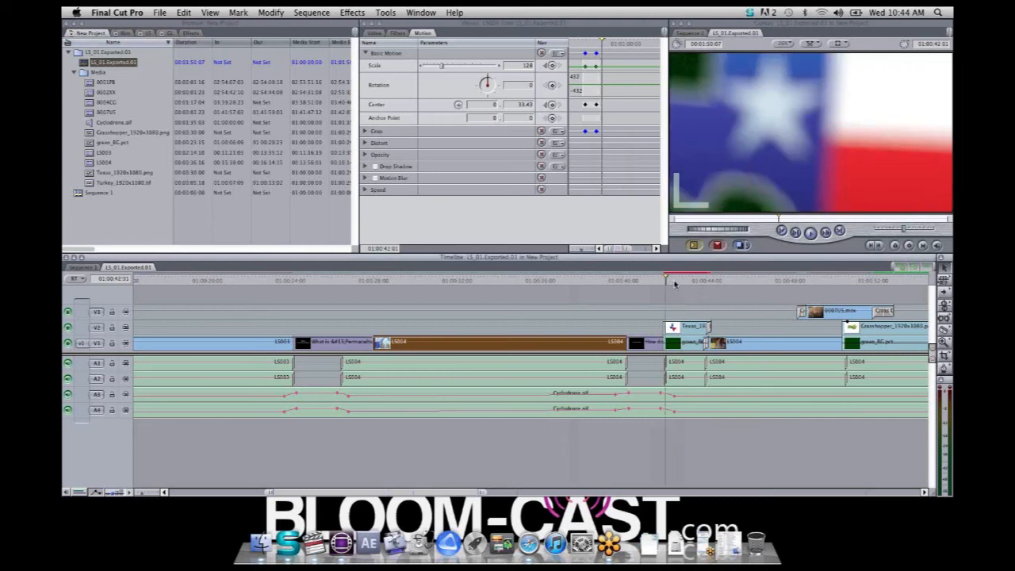
pyautogui.press('space')
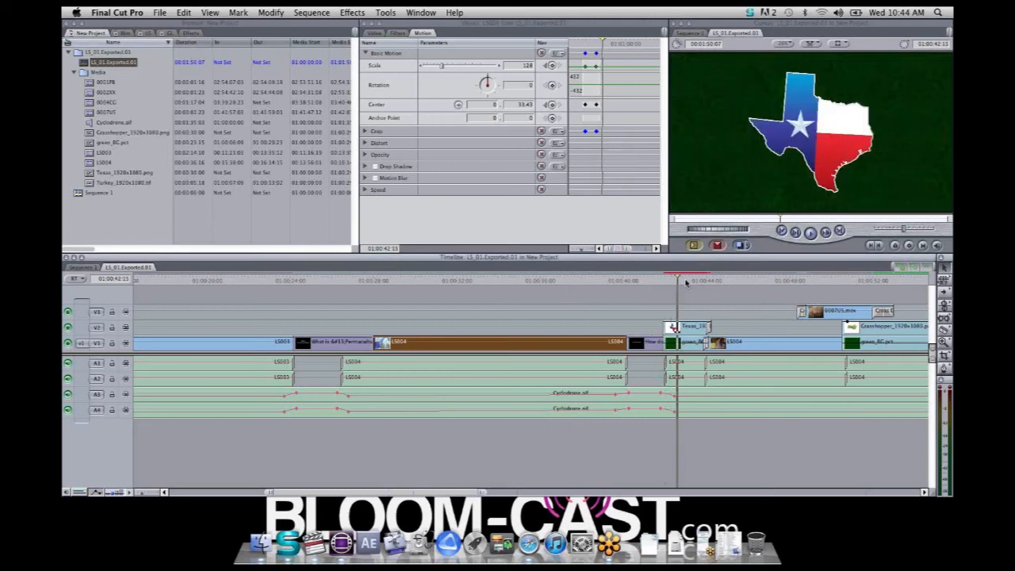
pyautogui.moveTo(699, 283); pyautogui.dragTo(672, 284)
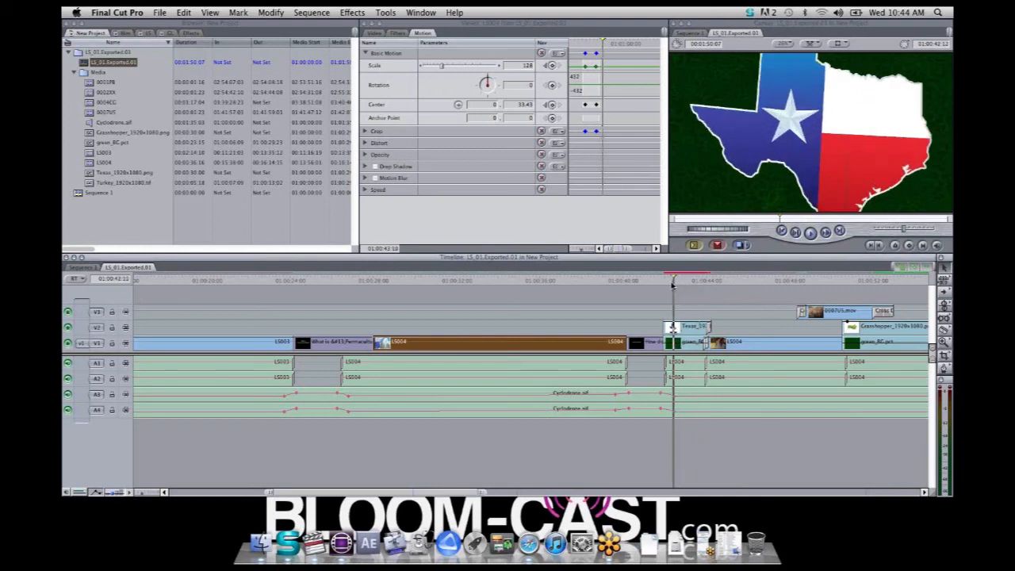
pyautogui.doubleClick(690, 328)
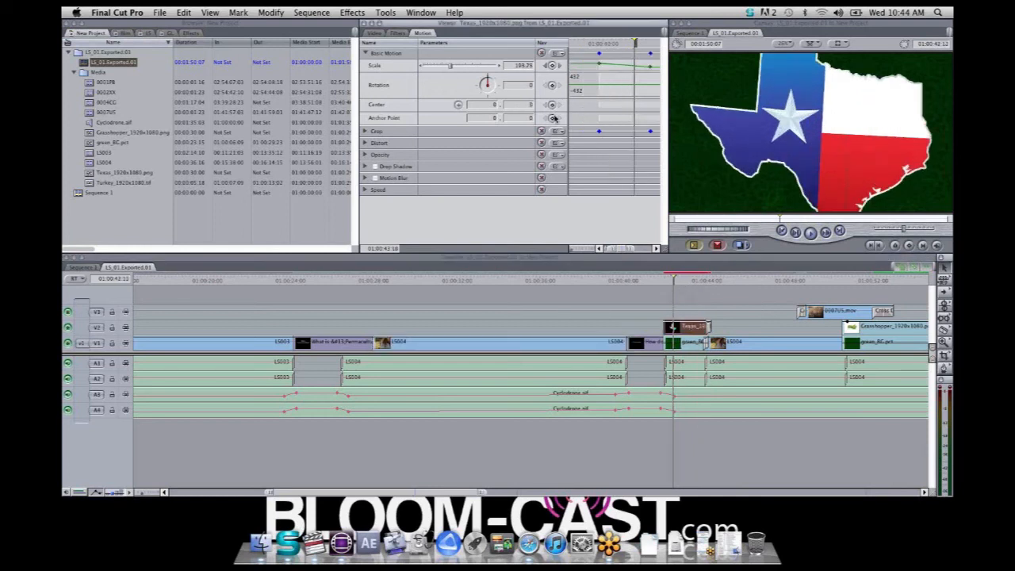
pyautogui.click(397, 34)
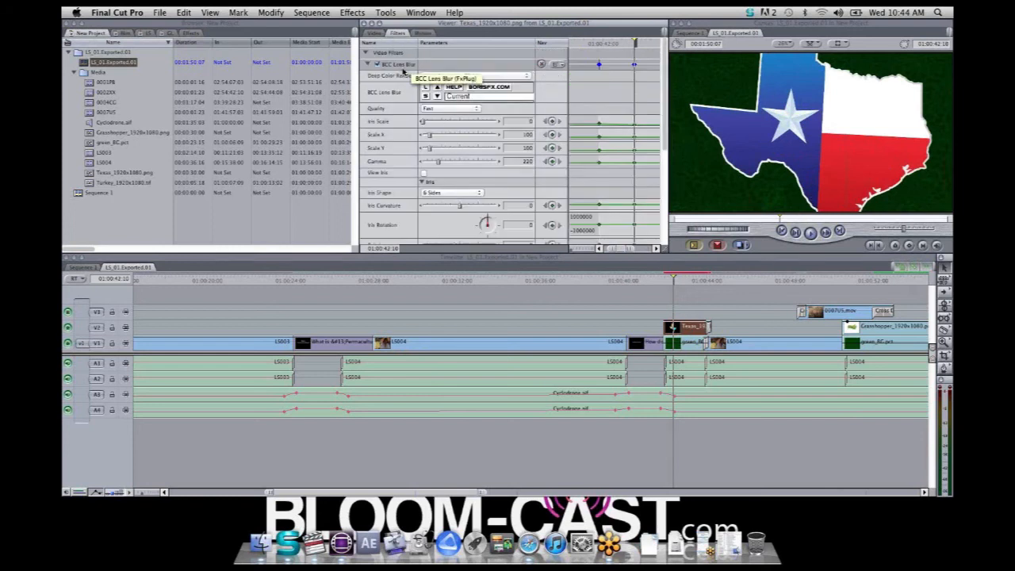
# Step frame by frame through the transition from the Texas graphic to the following LS004 clip
pyautogui.moveTo(670, 284); pyautogui.dragTo(701, 284)
pyautogui.press('Right')
pyautogui.press('Right')
pyautogui.press('Right')
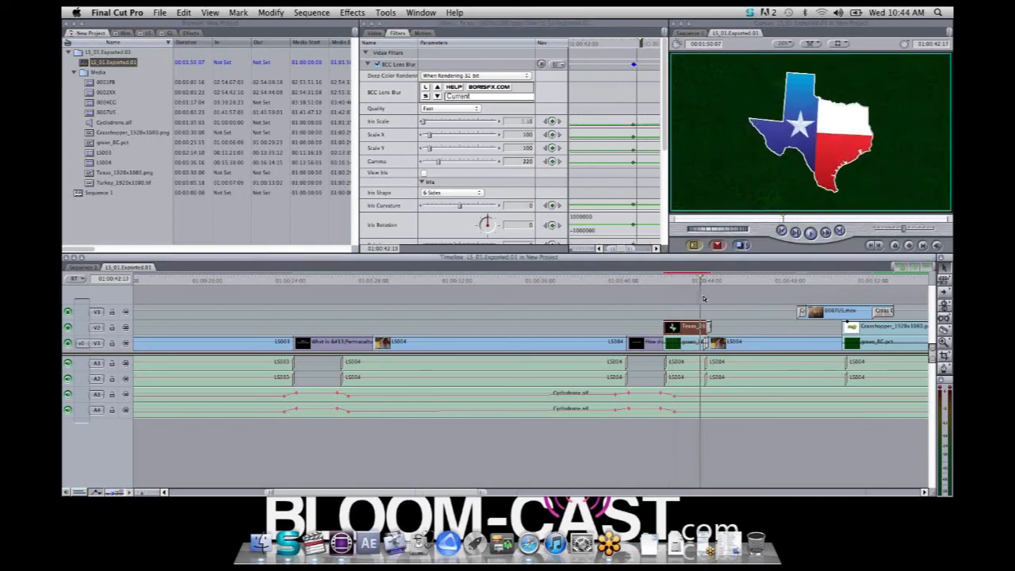
pyautogui.press('Right')
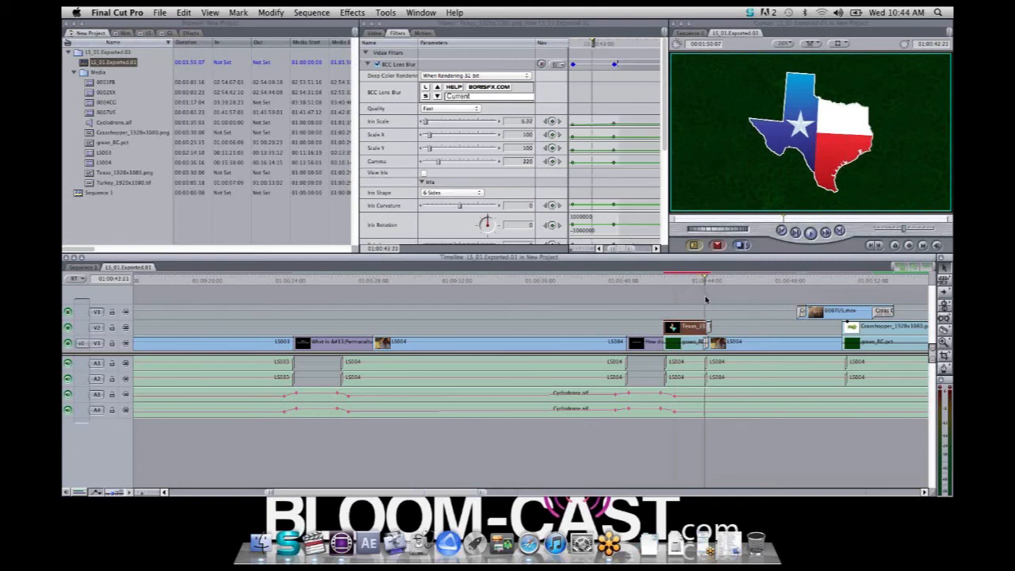
pyautogui.press('Right')
pyautogui.press('Right')
pyautogui.press('Right')
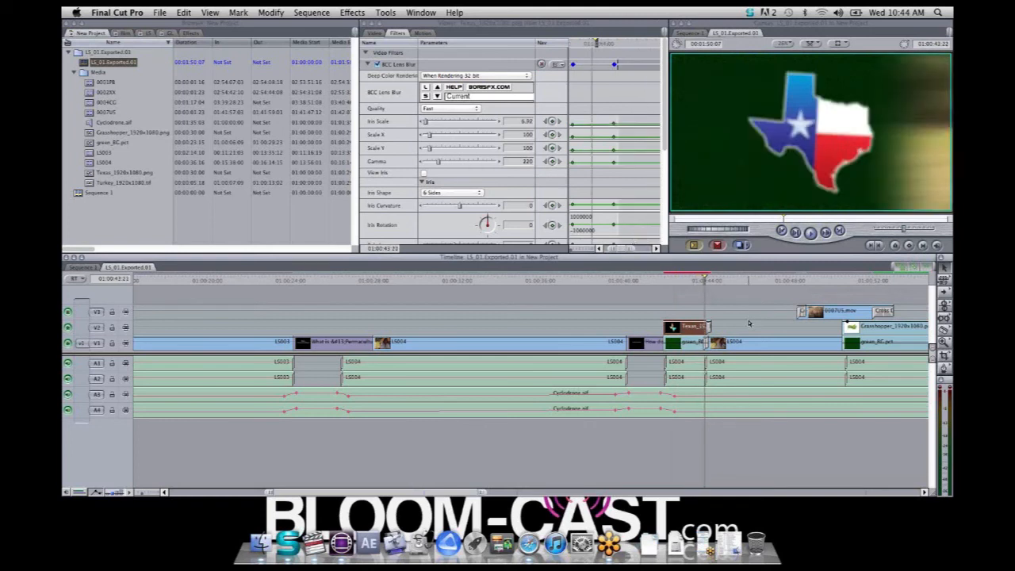
pyautogui.press('Right')
pyautogui.press('Right')
pyautogui.press('Right')
pyautogui.press('Right')
pyautogui.press('Right')
pyautogui.press('Right')
pyautogui.press('Right')
pyautogui.press('Right')
pyautogui.press('Right')
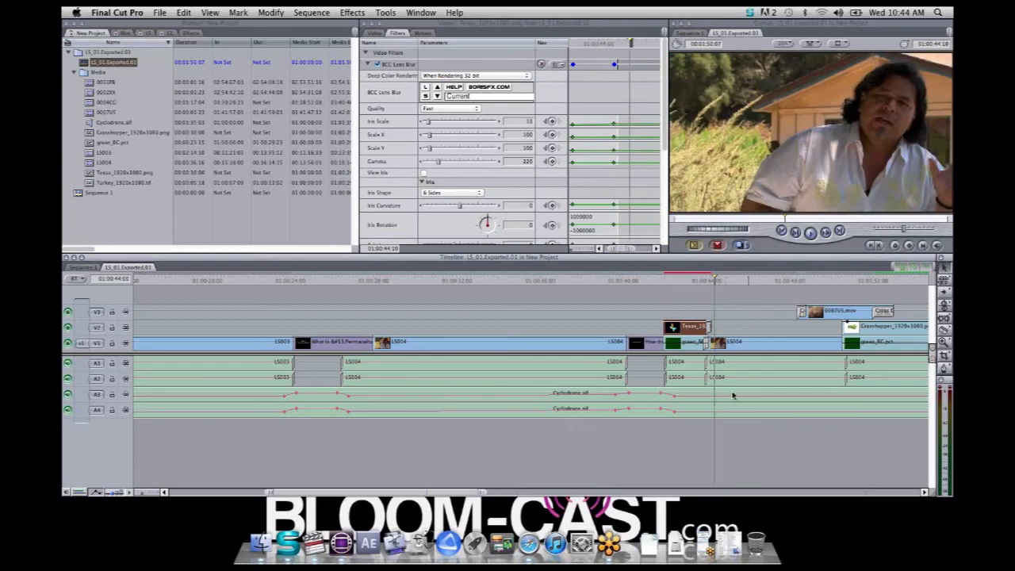
# Review the 0007VS.mov and Grasshopper_1920x1080.png section of the sequence through to the next LS004 clip
pyautogui.moveTo(766, 281); pyautogui.dragTo(894, 299)
pyautogui.press('Down')
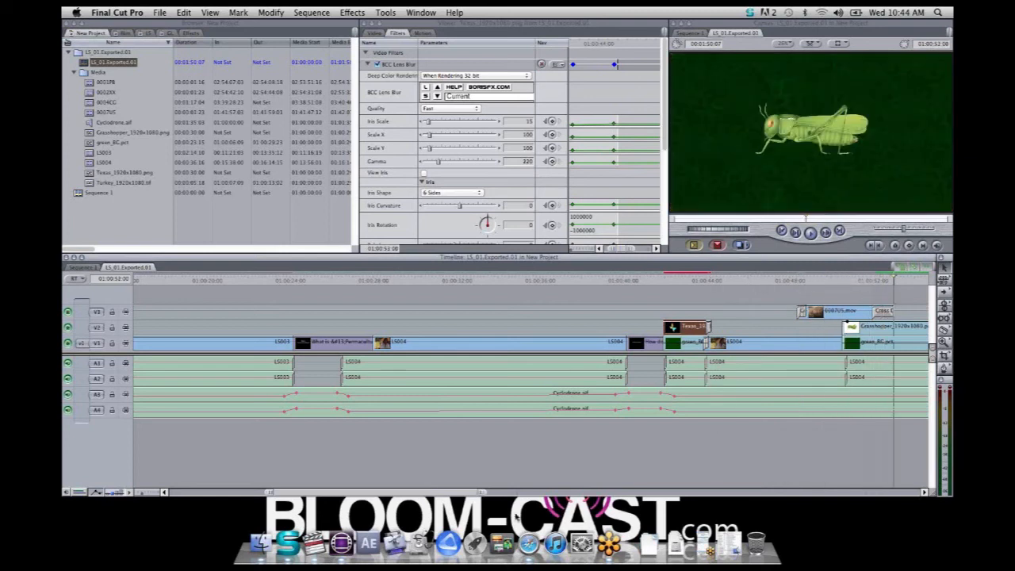
pyautogui.moveTo(438, 493); pyautogui.dragTo(500, 493)
pyautogui.moveTo(688, 284); pyautogui.dragTo(811, 314)
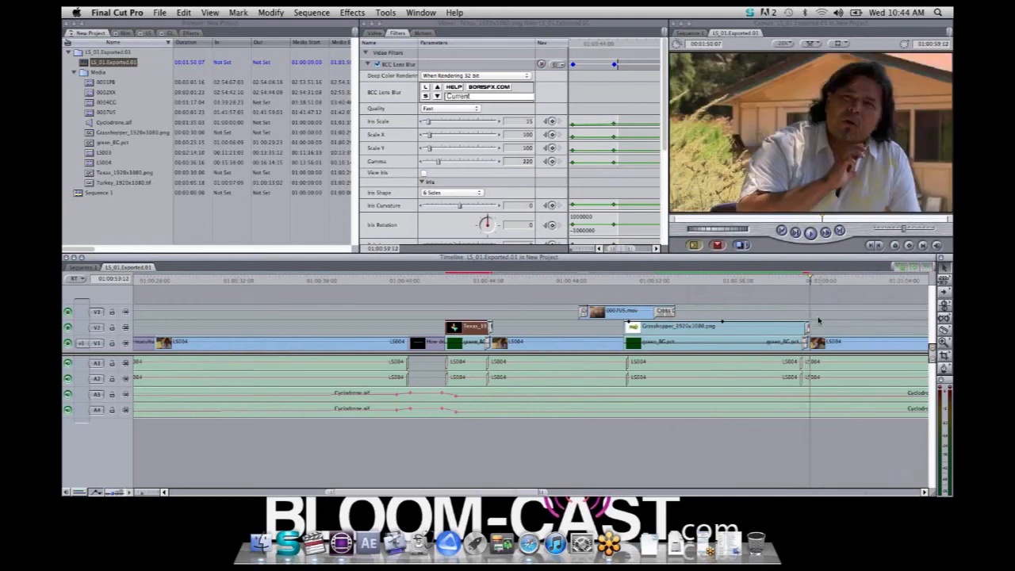
pyautogui.moveTo(494, 493); pyautogui.dragTo(512, 493)
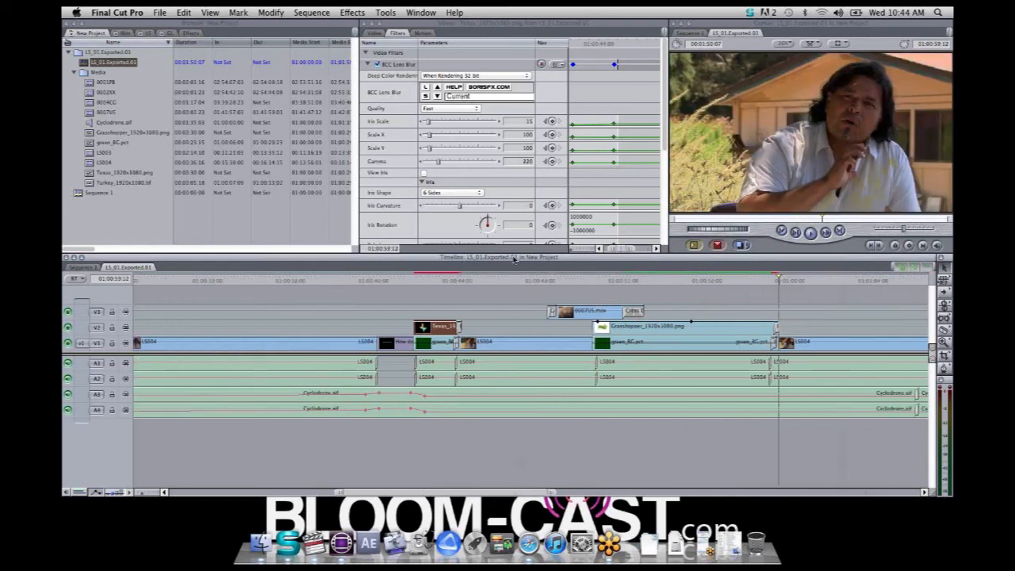
pyautogui.click(440, 281)
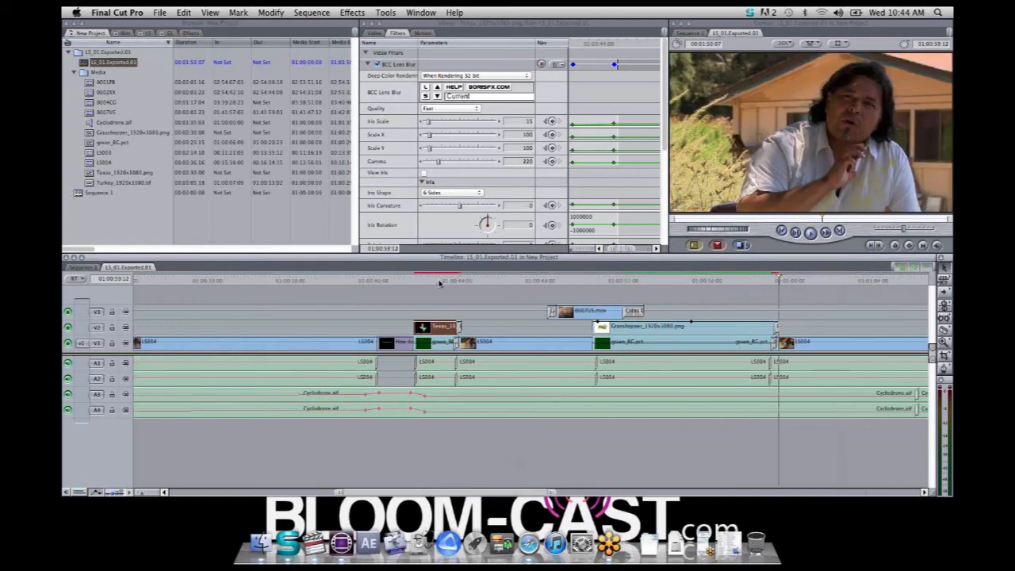
# Move to the Turkey_1920x1080.tif clip over the green background and open its BCC Linear Luma Key filter settings
pyautogui.click(684, 281)
pyautogui.moveTo(466, 496); pyautogui.dragTo(635, 490)
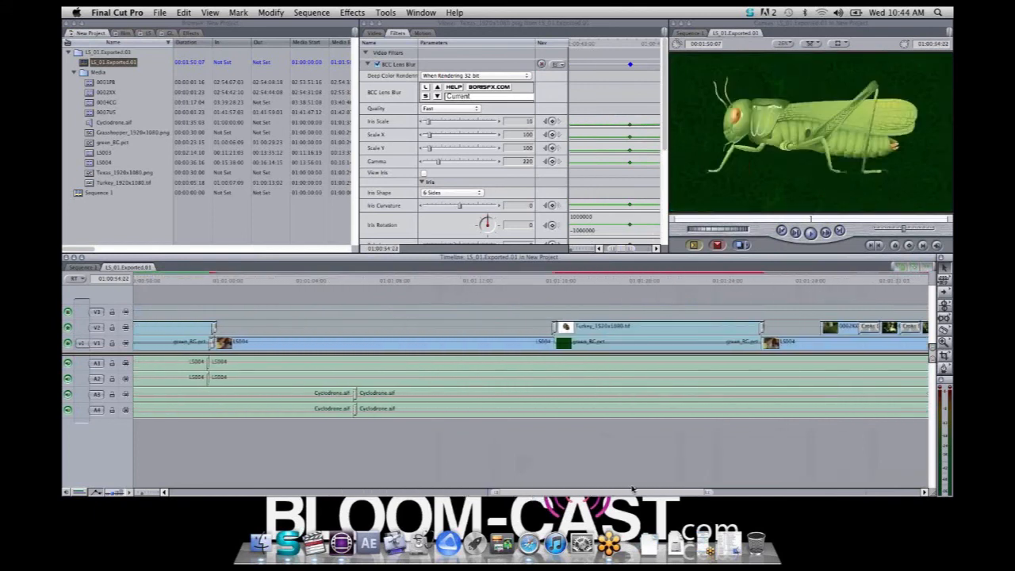
pyautogui.click(620, 281)
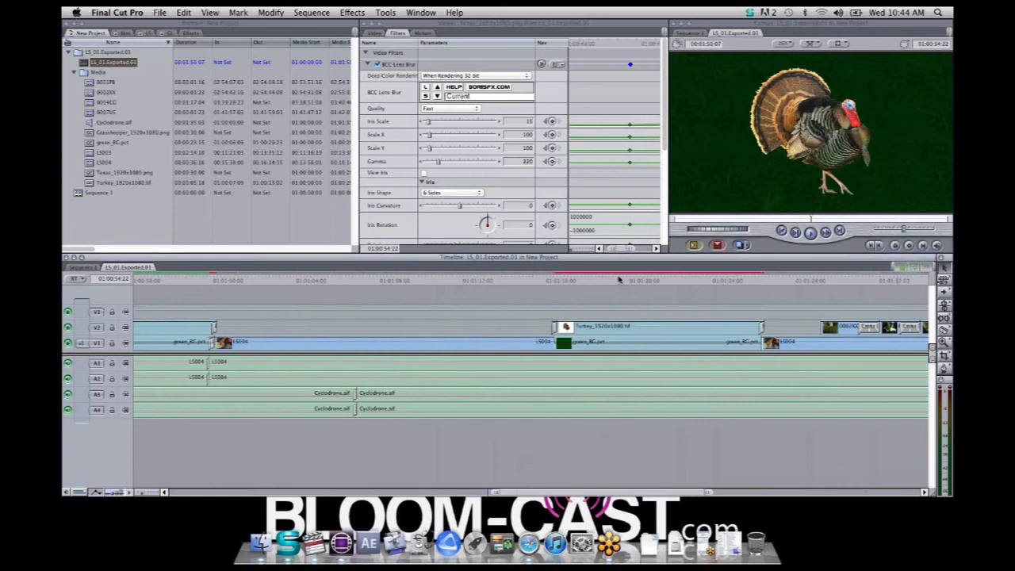
pyautogui.doubleClick(653, 331)
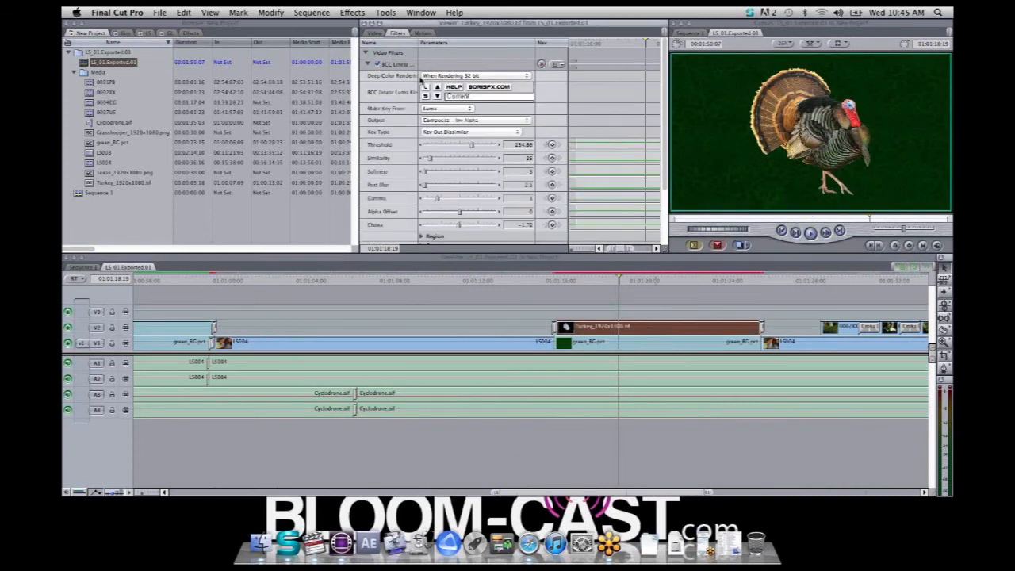
# Check the turkey clip's luma key by setting its output to Show Matte, and restore the output to Composite - Inv Alpha
pyautogui.click(517, 132)
pyautogui.click(492, 130)
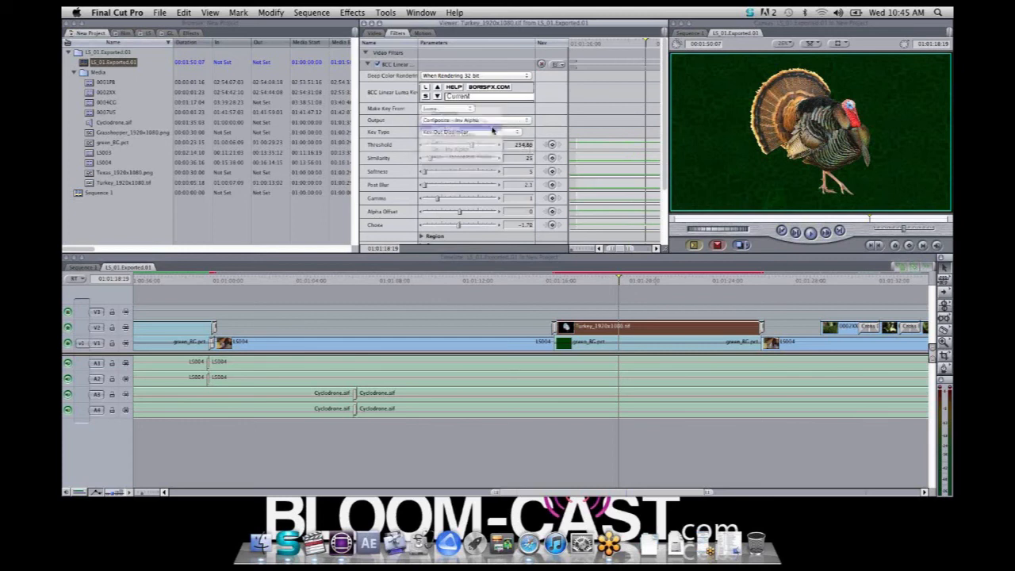
pyautogui.click(490, 120)
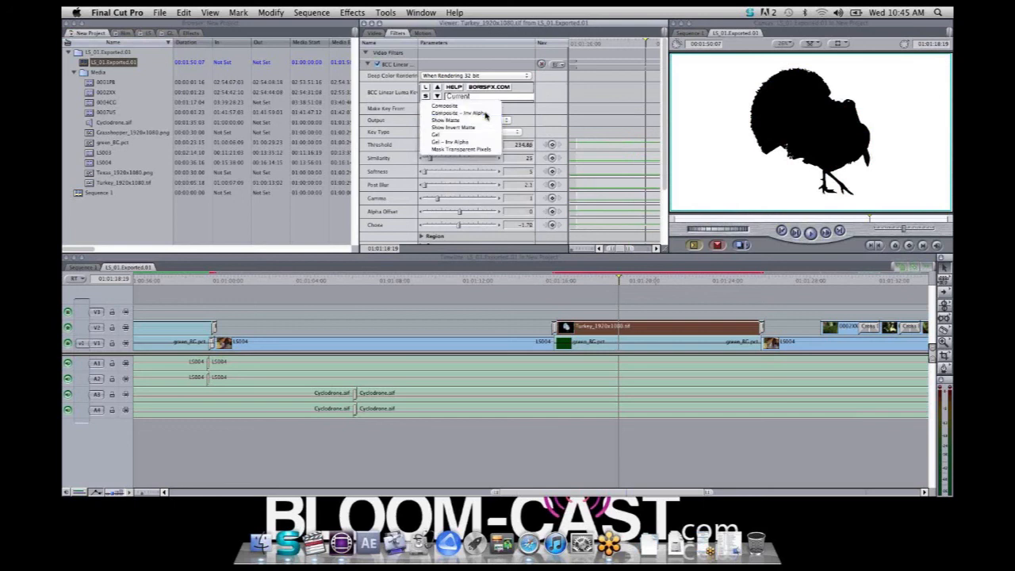
pyautogui.click(486, 115)
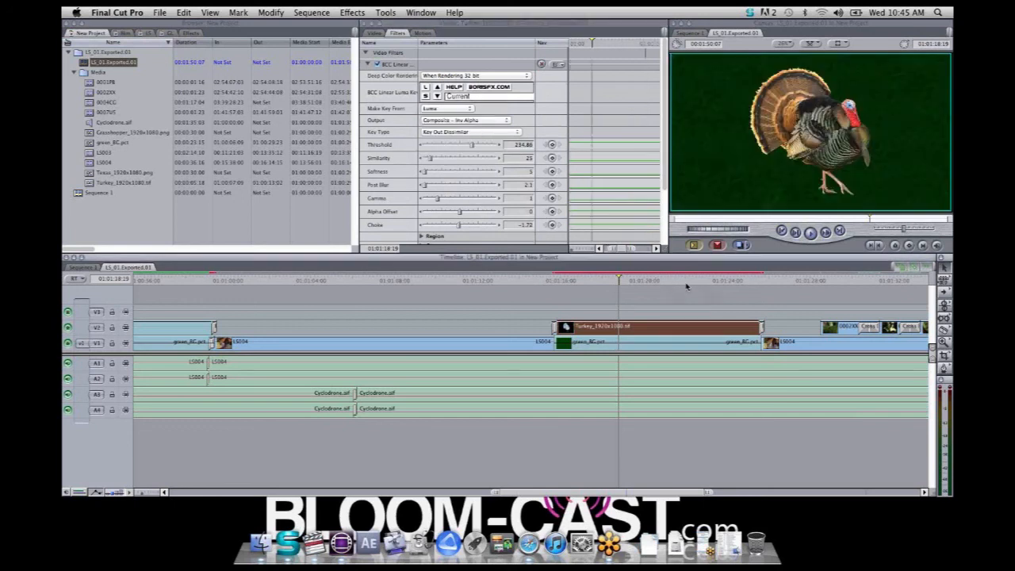
# Scrub through the short V2 clips following the turkey graphic and step frame by frame through the closing transition into LS004
pyautogui.moveTo(687, 287); pyautogui.dragTo(889, 341)
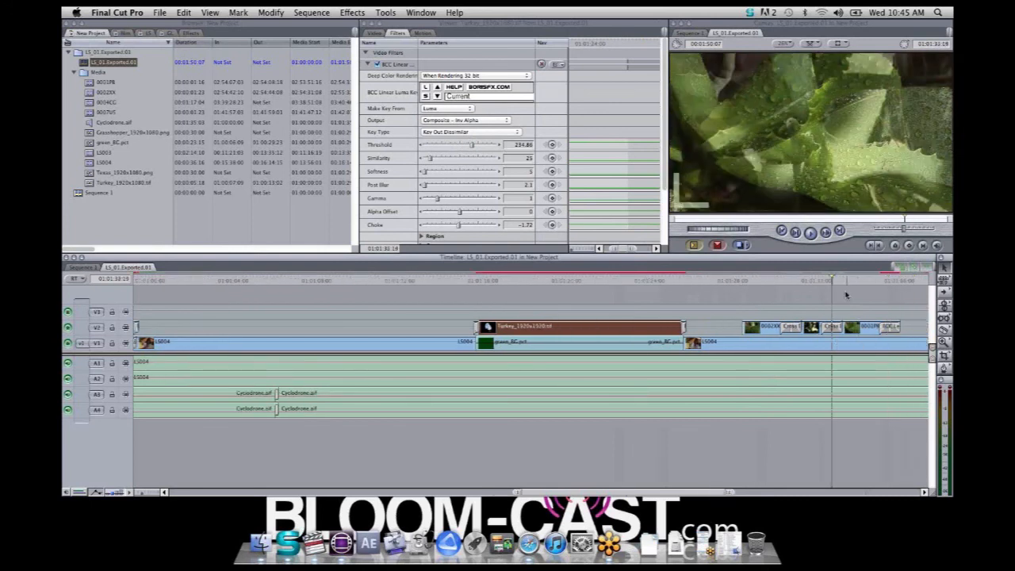
pyautogui.click(891, 283)
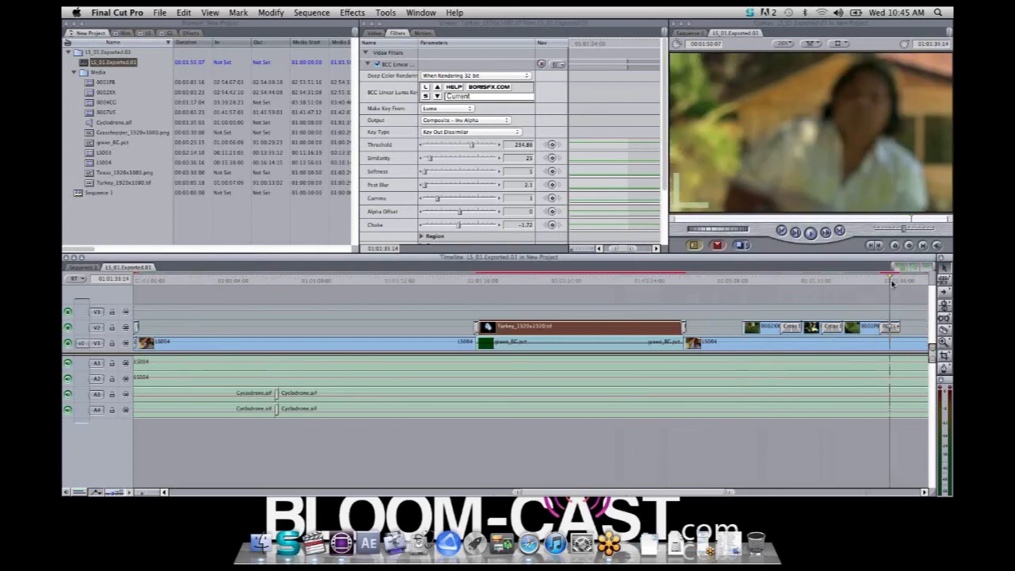
pyautogui.press('Right')
pyautogui.press('Right')
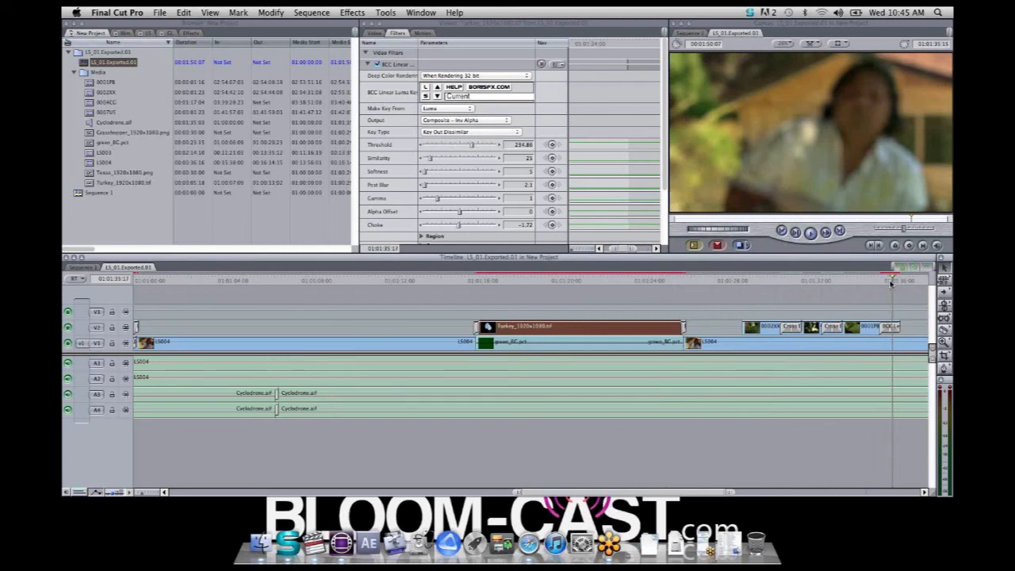
pyautogui.press('Right')
pyautogui.press('Right')
pyautogui.press('Right')
pyautogui.press('Right')
pyautogui.press('Right')
pyautogui.press('Right')
pyautogui.press('Right')
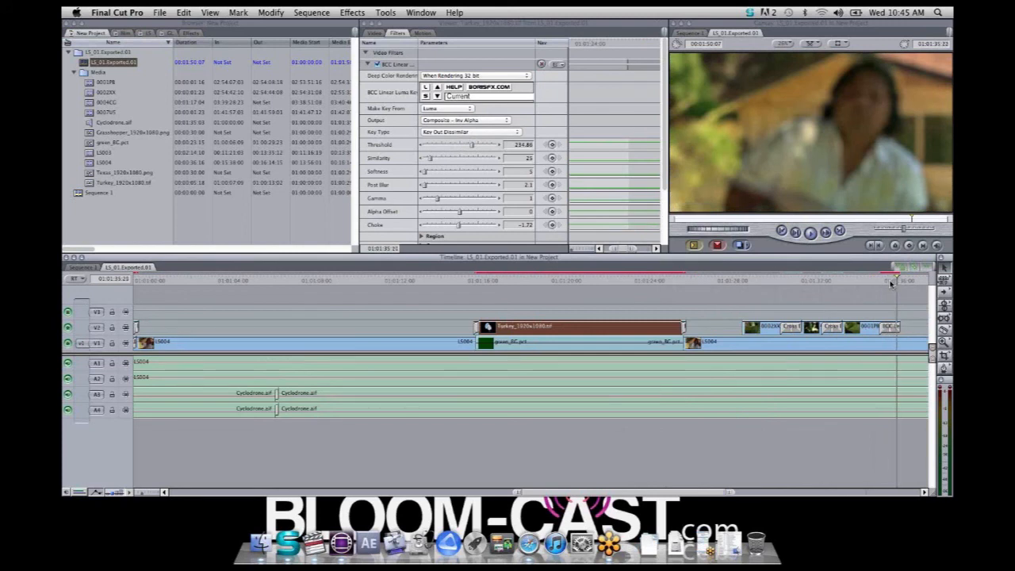
pyautogui.press('Right')
pyautogui.press('Right')
pyautogui.press('Right')
pyautogui.press('Right')
pyautogui.press('Right')
pyautogui.press('Right')
pyautogui.press('Right')
pyautogui.press('Right')
pyautogui.press('Right')
pyautogui.press('Right')
pyautogui.press('Right')
pyautogui.press('Right')
pyautogui.press('Right')
pyautogui.press('Right')
pyautogui.press('Right')
pyautogui.press('Right')
pyautogui.press('Right')
pyautogui.press('Right')
pyautogui.press('Right')
pyautogui.press('Right')
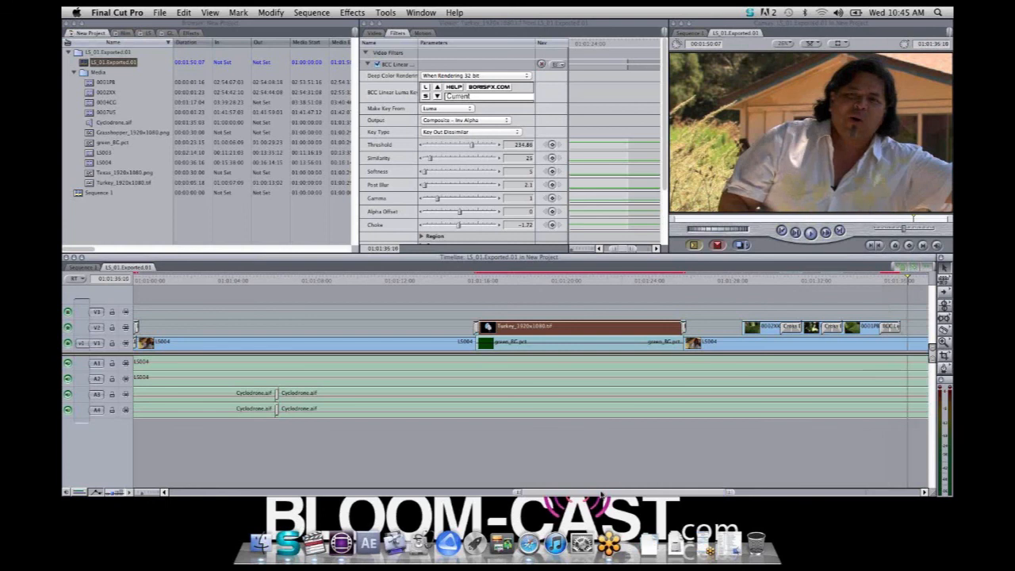
# Review the whole LS_01.Exported.01 sequence from its opening title and park the playhead within the first interview clip
pyautogui.moveTo(601, 494); pyautogui.dragTo(222, 485)
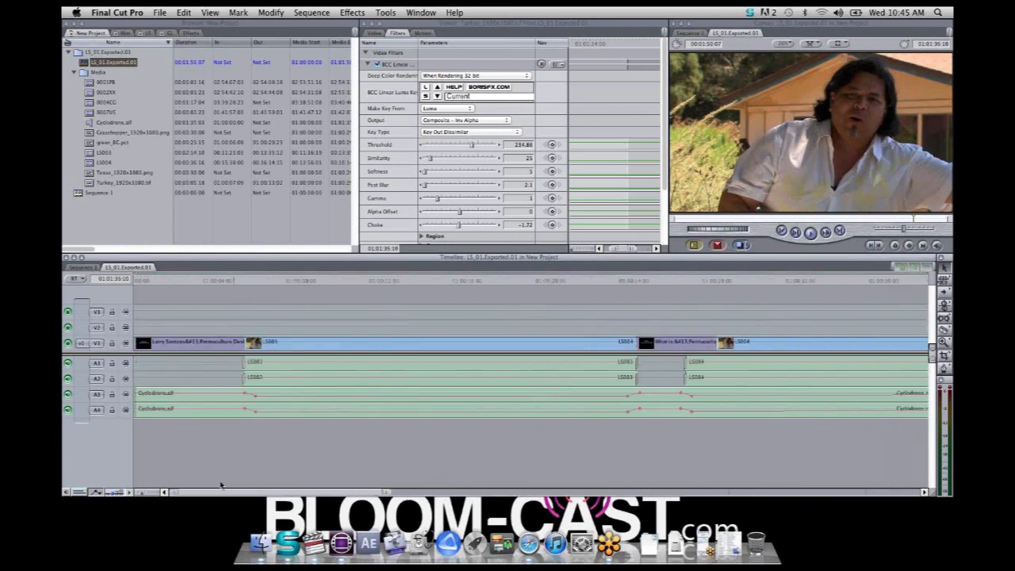
pyautogui.moveTo(143, 493); pyautogui.dragTo(155, 498)
pyautogui.moveTo(287, 281); pyautogui.dragTo(104, 308)
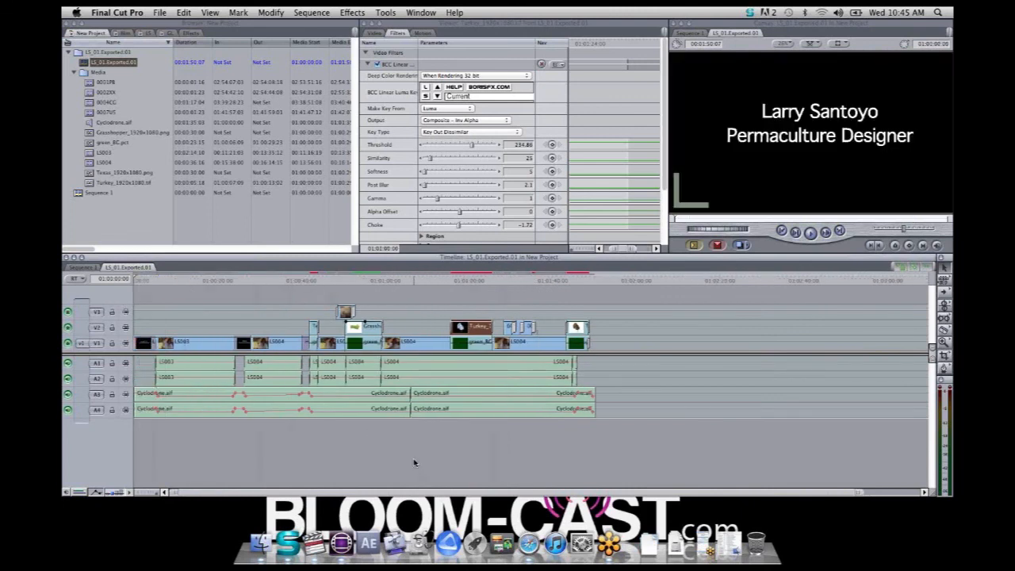
pyautogui.click(198, 283)
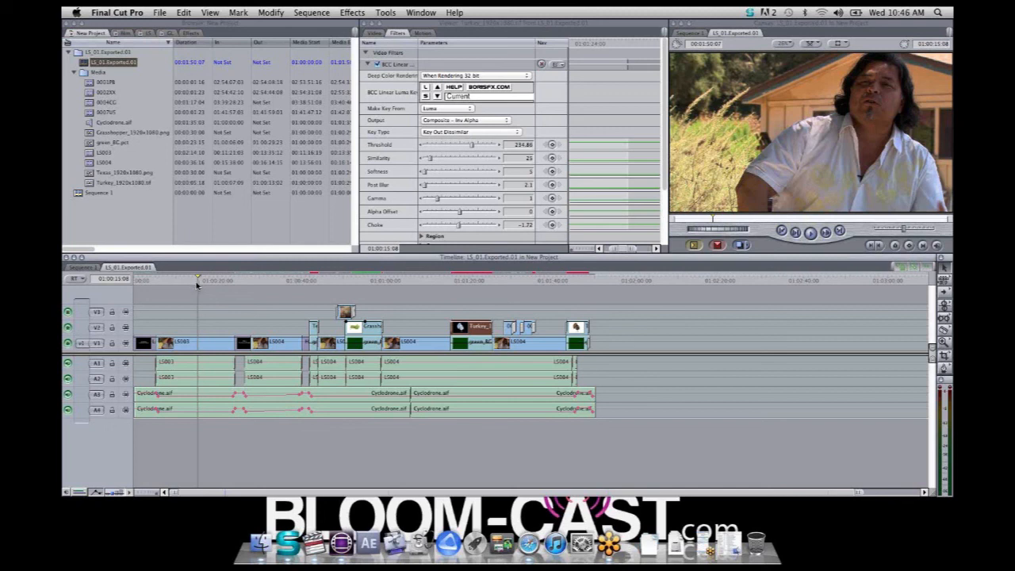
# Open the FCP_Composit project from the webinar_FCP7_projects_23976 folder
pyautogui.click(159, 15)
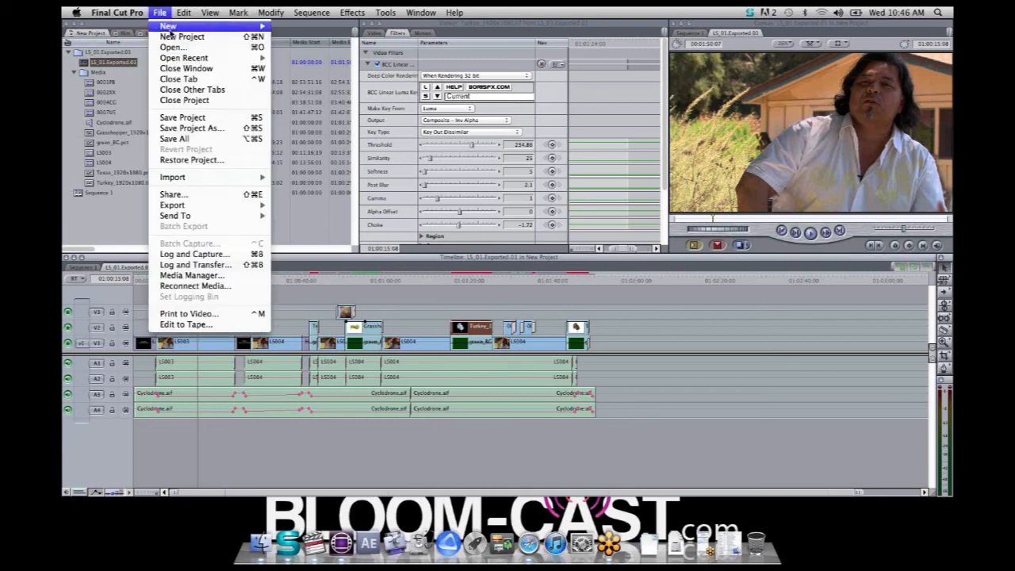
pyautogui.click(189, 49)
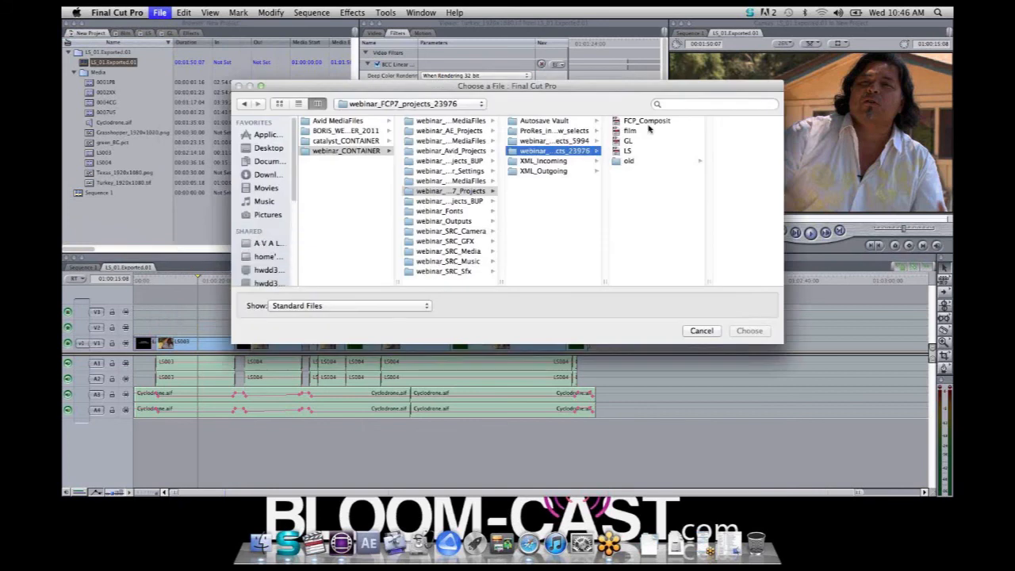
pyautogui.click(634, 124)
pyautogui.click(749, 330)
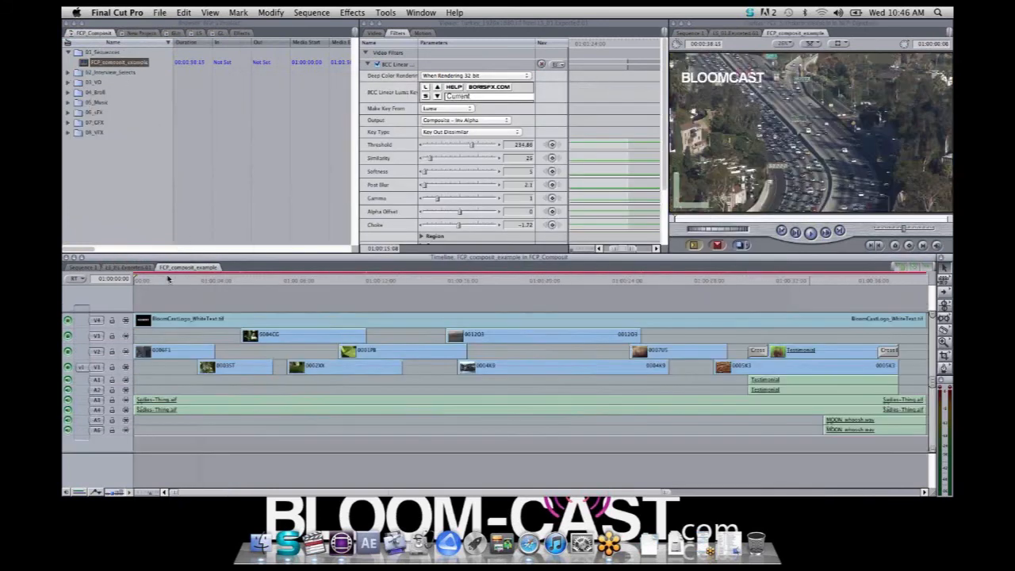
# Scrub the FCP_composit_example sequence from the opening freeway shot into the ocean clips, and play the section around clip 0002XX
pyautogui.moveTo(145, 282); pyautogui.dragTo(169, 288)
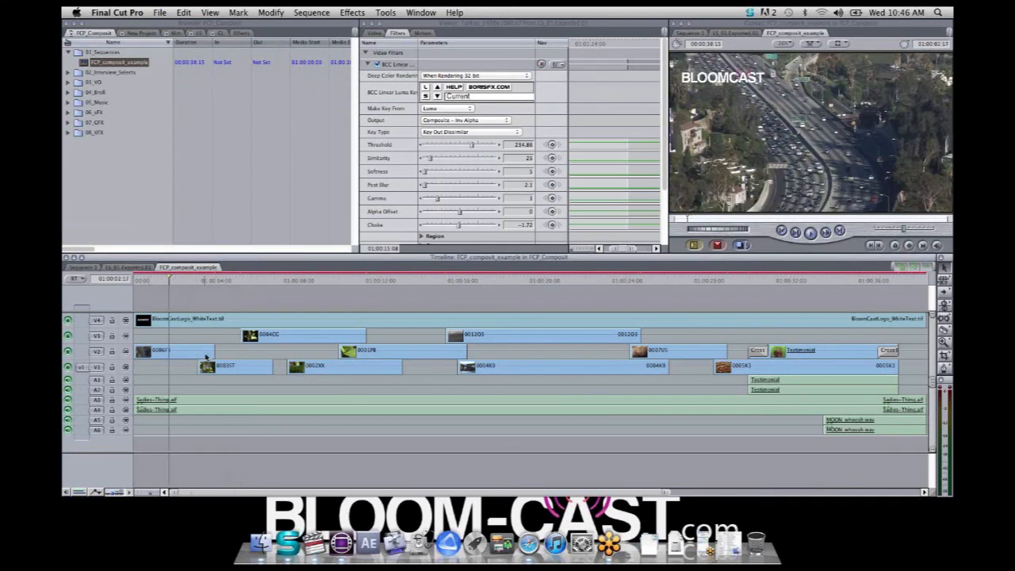
pyautogui.click(289, 284)
pyautogui.moveTo(326, 295); pyautogui.dragTo(516, 367)
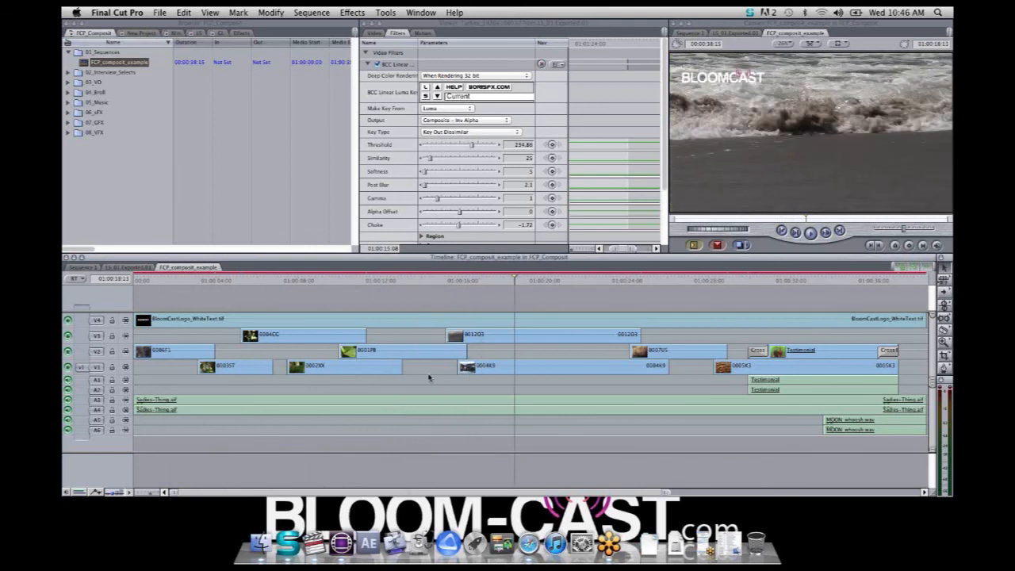
pyautogui.moveTo(205, 283); pyautogui.dragTo(594, 349)
pyautogui.click(303, 282)
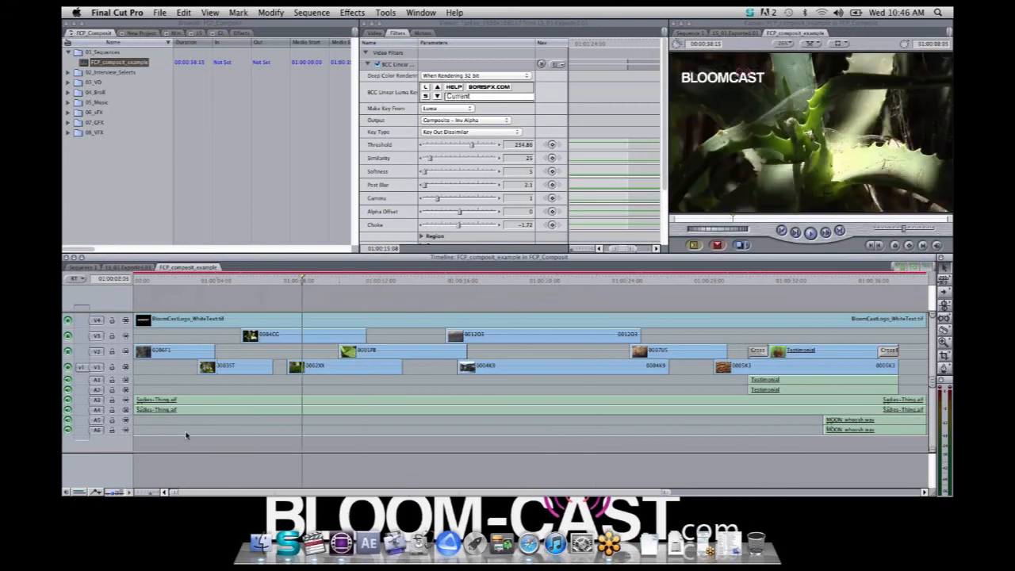
pyautogui.press('space')
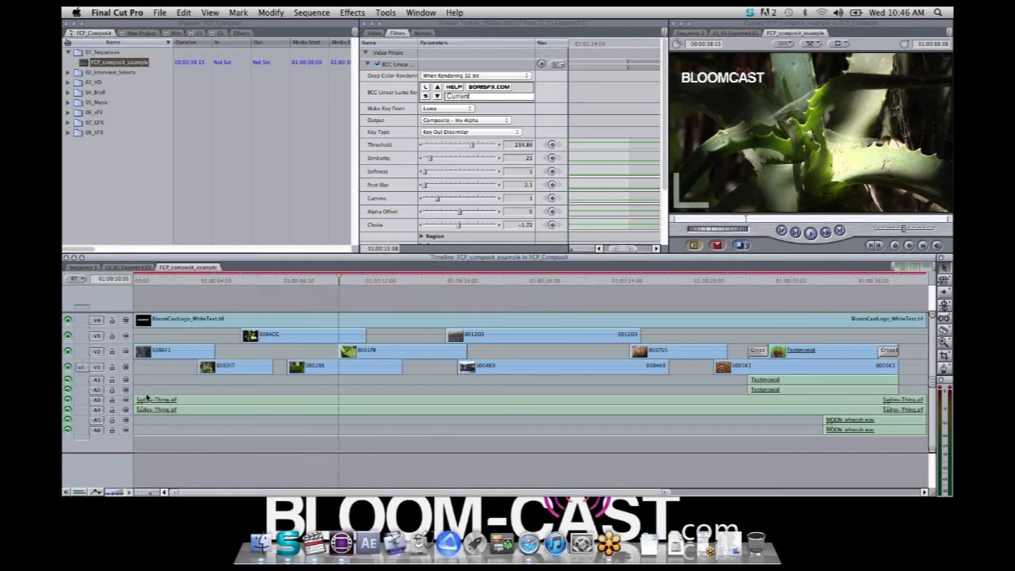
# Compare the Testimonial section with the preceding 0007US grass shot, and park the playhead within the Testimonial clip
pyautogui.click(768, 281)
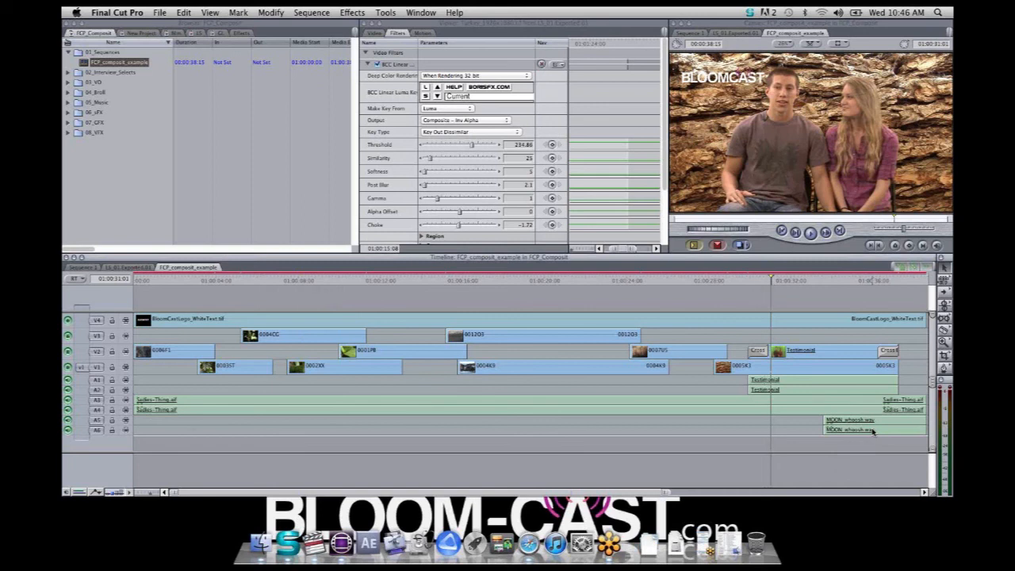
pyautogui.click(691, 282)
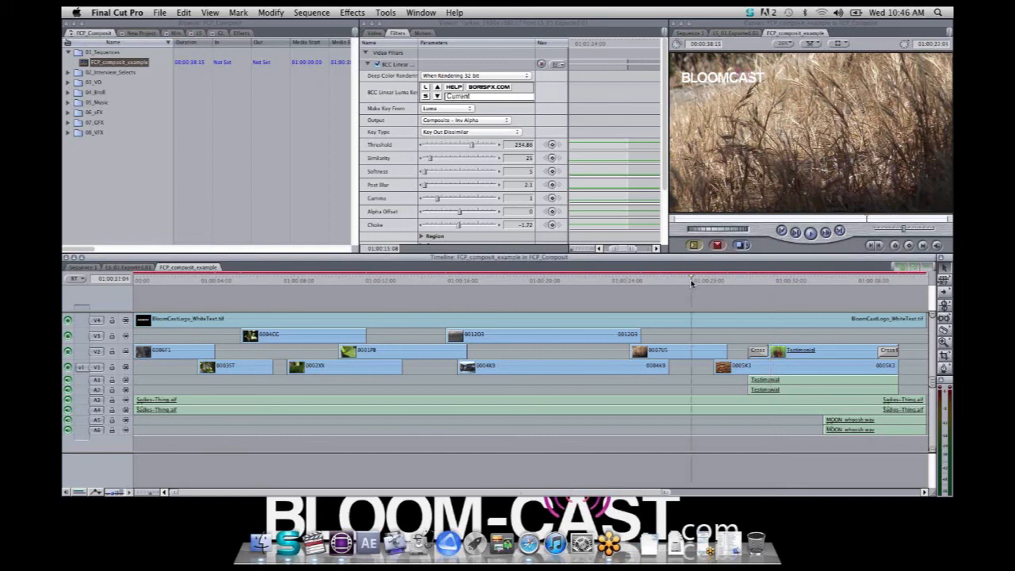
pyautogui.moveTo(692, 282); pyautogui.dragTo(668, 332)
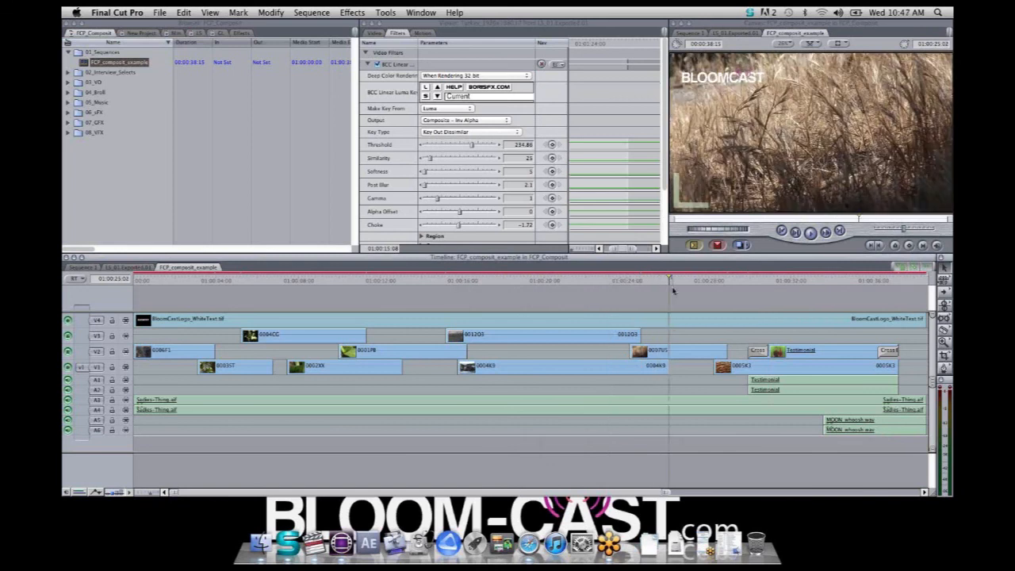
pyautogui.moveTo(678, 282); pyautogui.dragTo(804, 315)
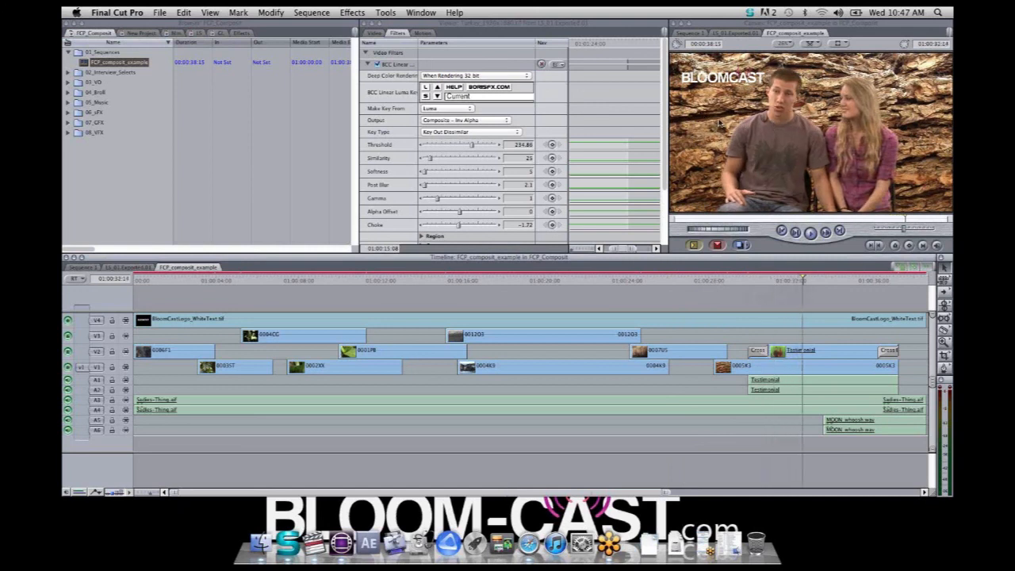
# Check the Testimonial clip's BCC Chroma Key with Show Matte output and with the filter disabled, restoring Composite output and the filter
pyautogui.doubleClick(821, 357)
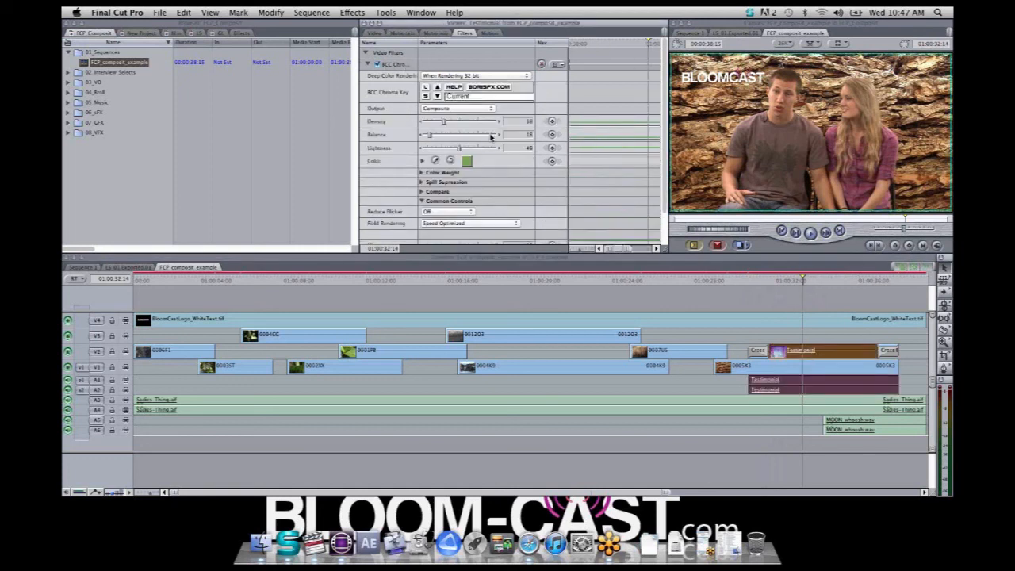
pyautogui.click(485, 110)
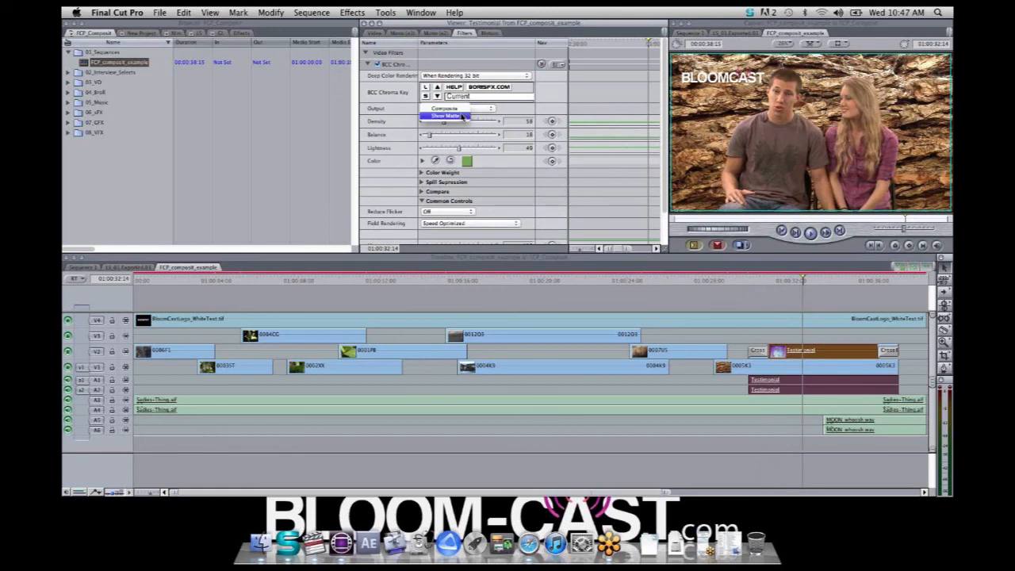
pyautogui.click(464, 116)
pyautogui.click(473, 109)
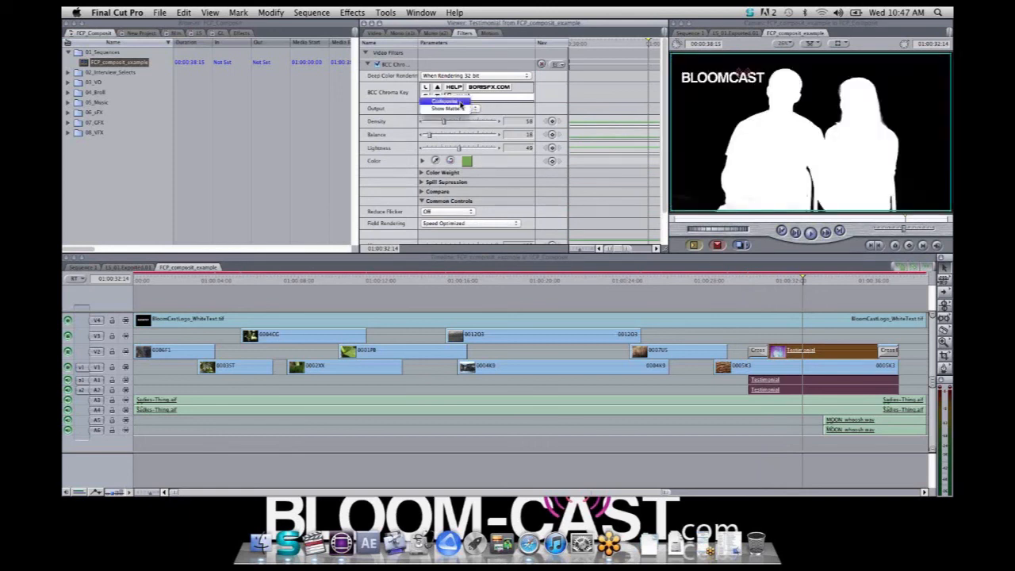
pyautogui.click(445, 102)
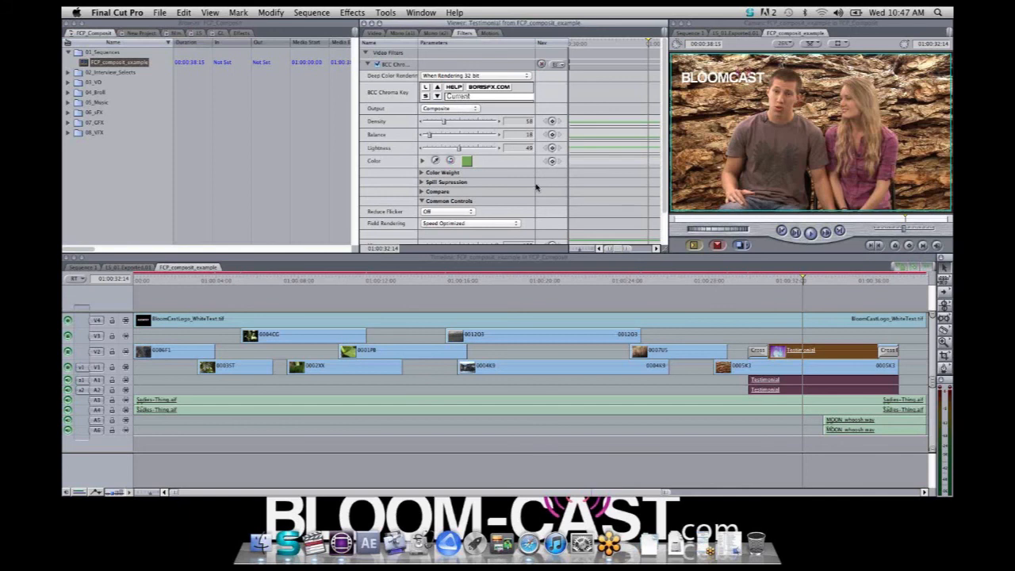
pyautogui.click(377, 65)
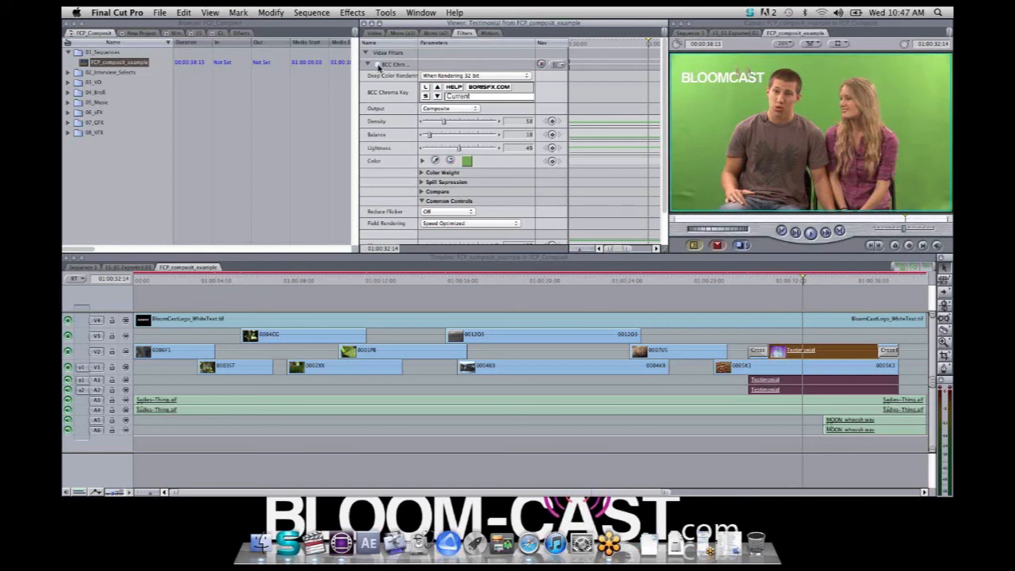
pyautogui.click(378, 65)
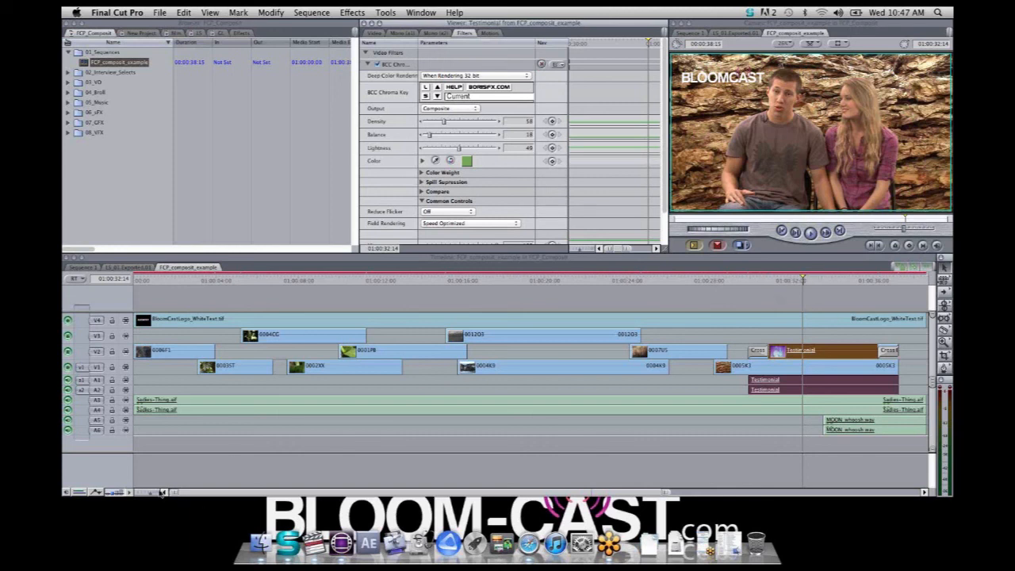
# Scrub through the Testimonial clip up close, and return the playhead to the start of the sequence
pyautogui.moveTo(153, 493); pyautogui.dragTo(144, 494)
pyautogui.moveTo(421, 283); pyautogui.dragTo(579, 361)
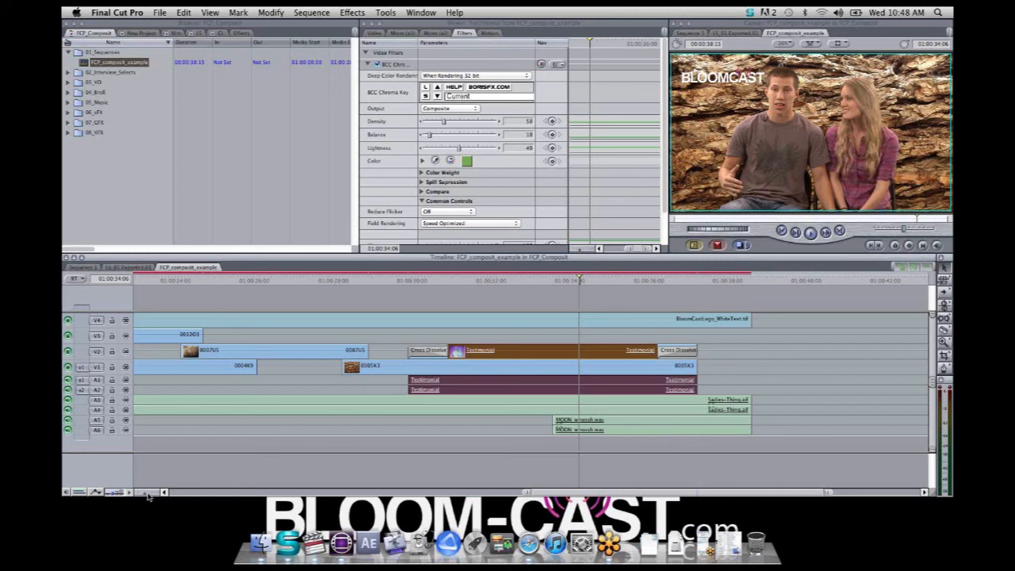
pyautogui.moveTo(148, 496); pyautogui.dragTo(217, 483)
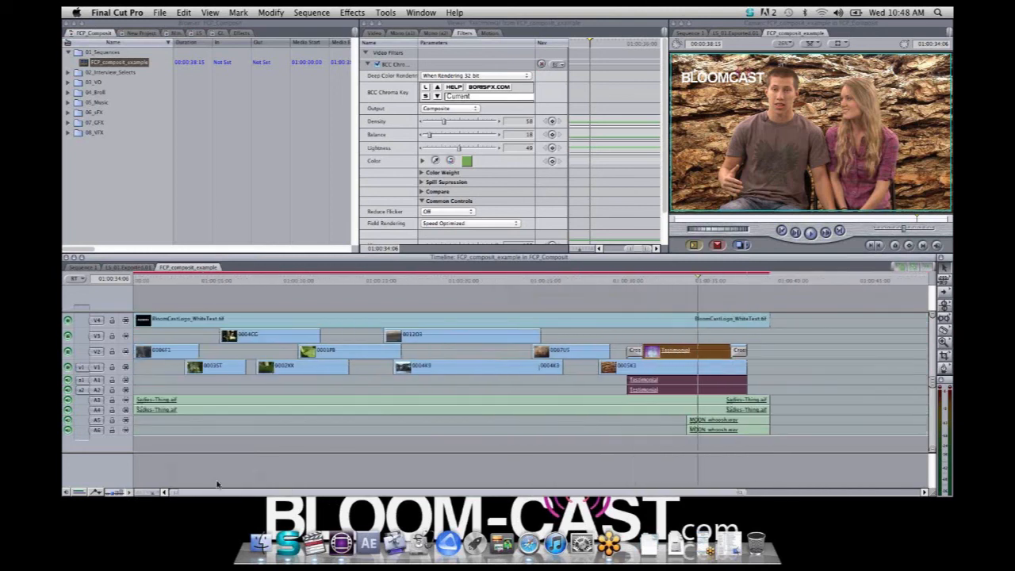
pyautogui.press('Home')
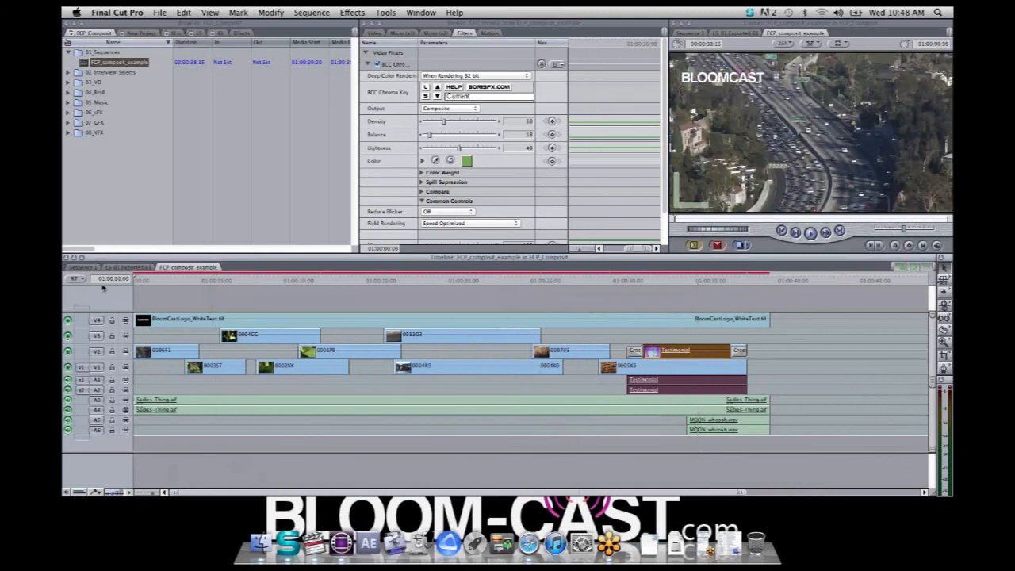
# Export the FCP_composit_example sequence as Apple XML Interchange Format, version 5, into the XML_Outgoing folder under its own name
pyautogui.click(83, 63)
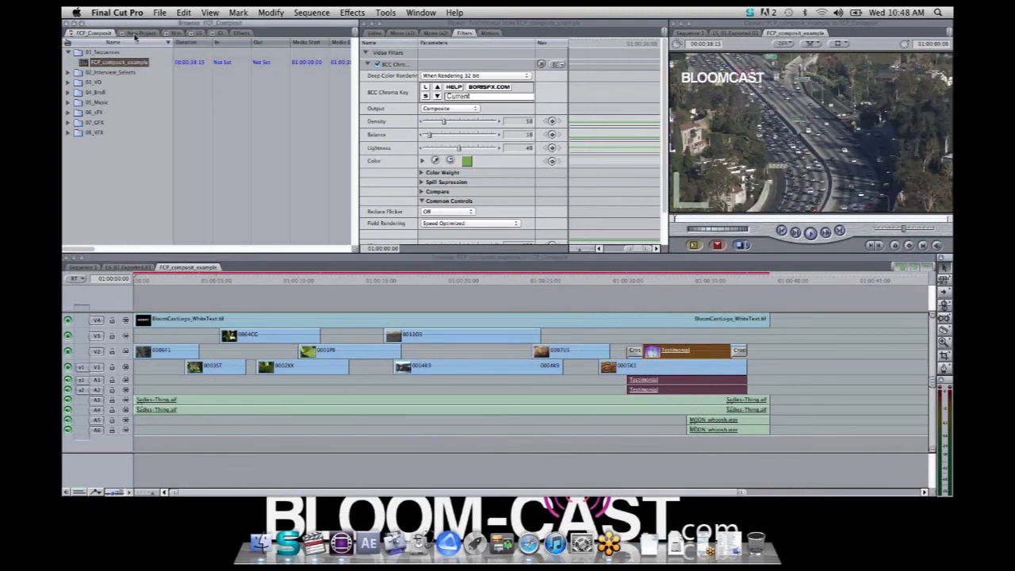
pyautogui.click(161, 13)
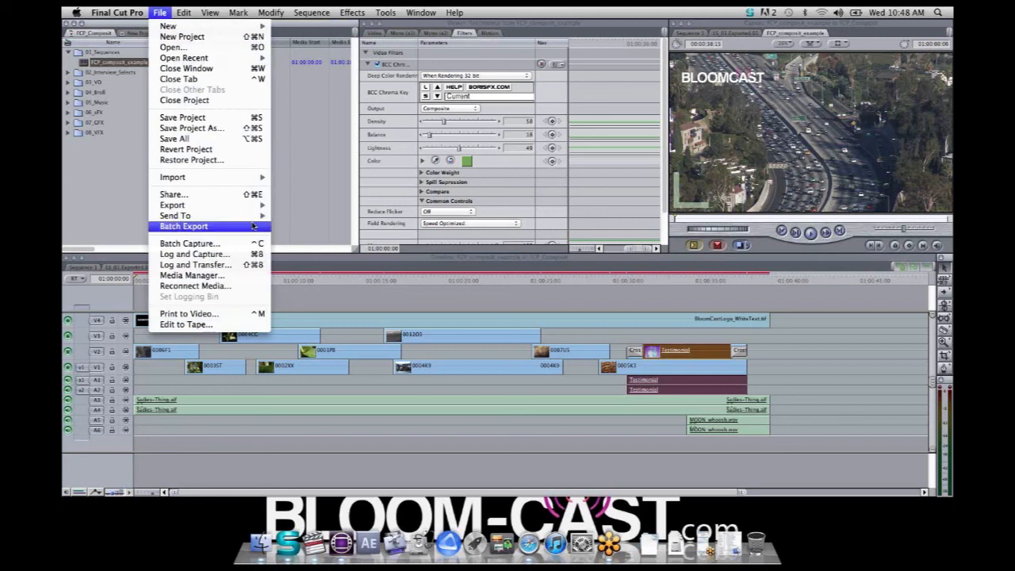
pyautogui.moveTo(248, 207)
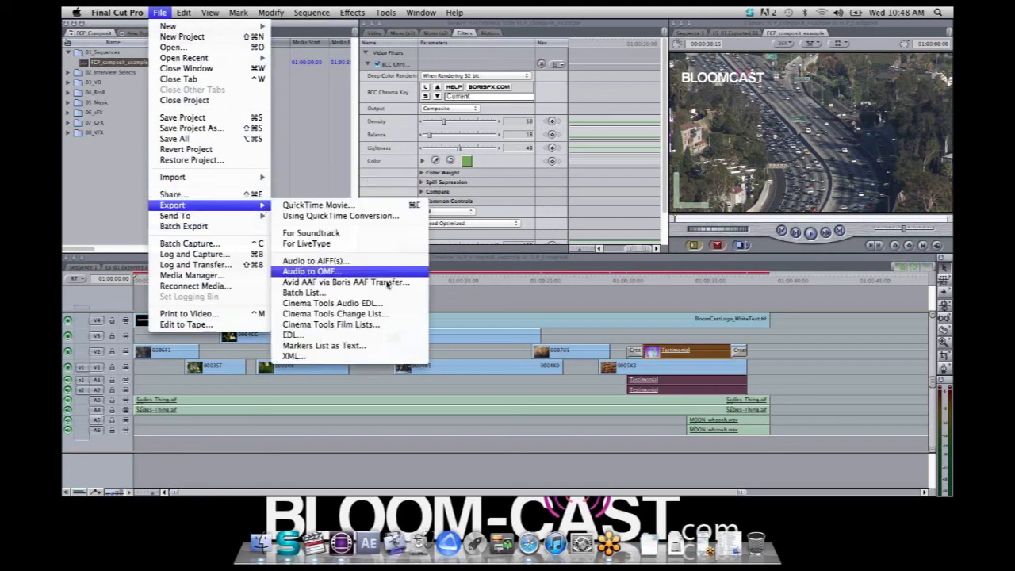
pyautogui.click(346, 361)
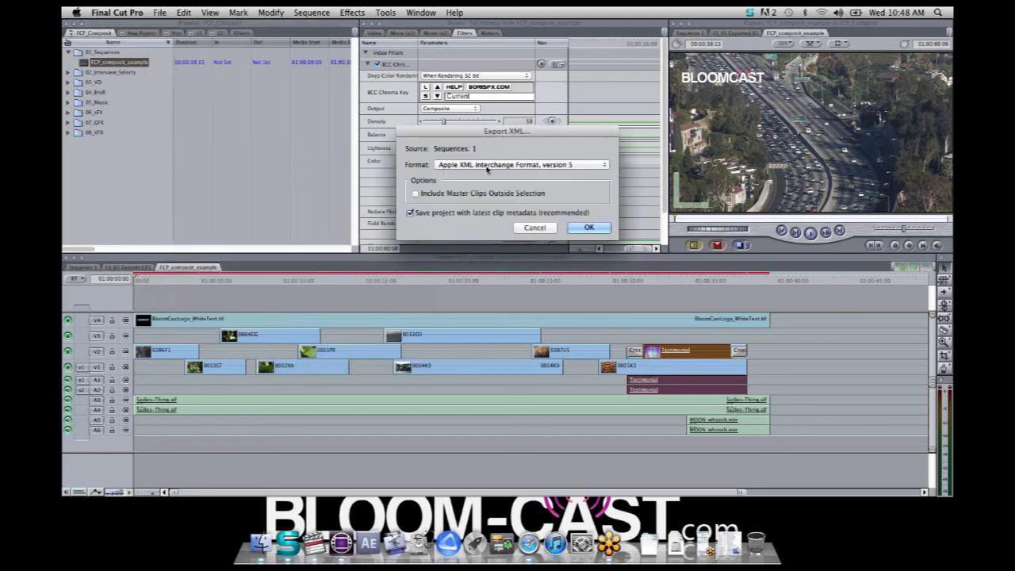
pyautogui.click(587, 228)
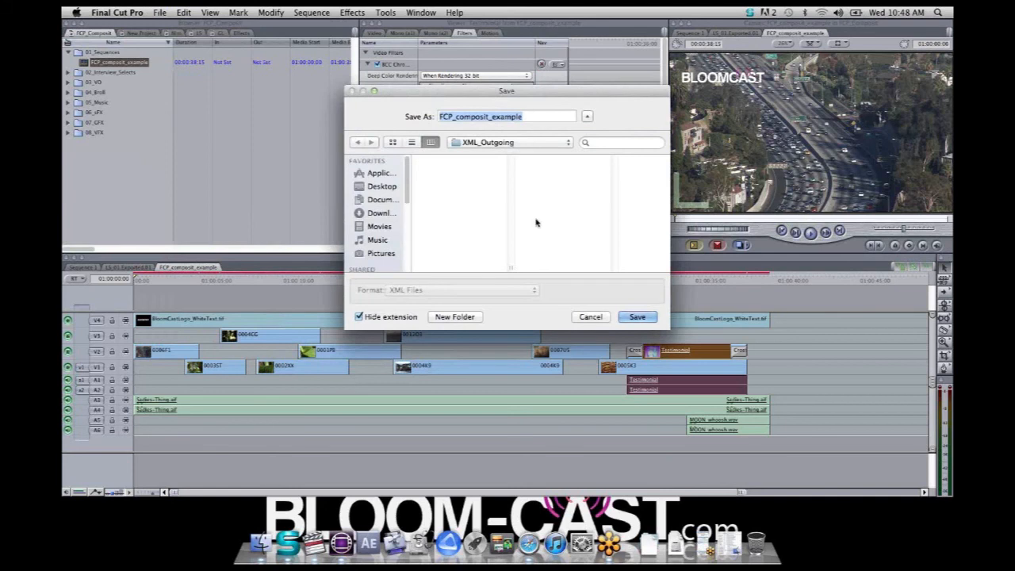
pyautogui.click(638, 317)
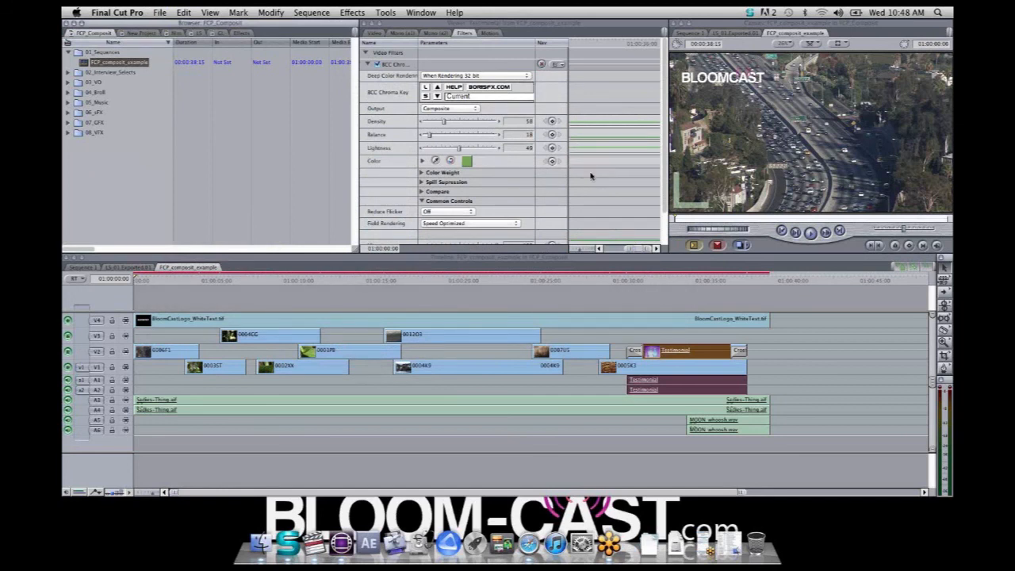
# Hide Final Cut Pro and launch After Effects, dismissing the welcome screen and continuing the trial to reach an empty project
pyautogui.press('super+h')
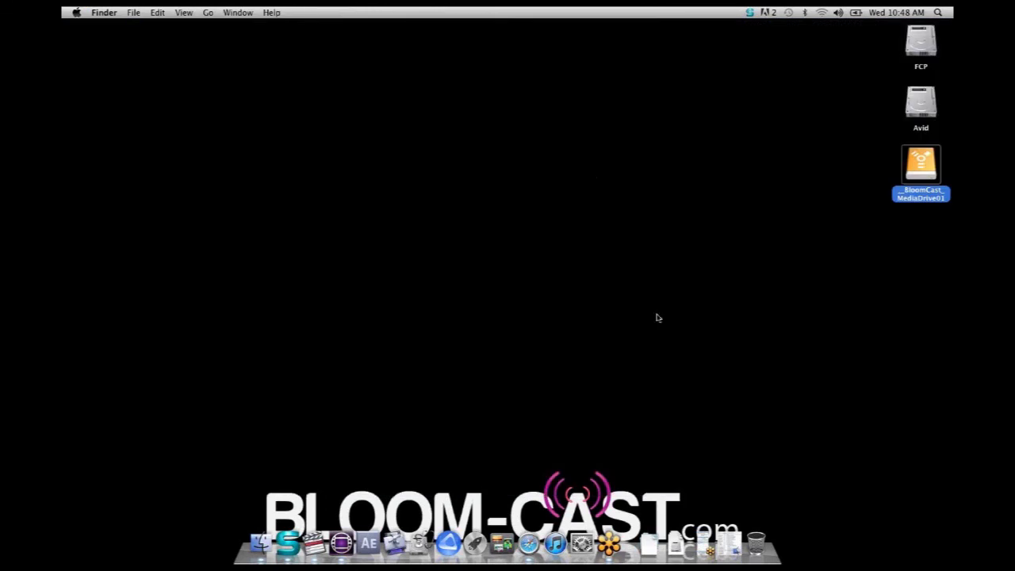
pyautogui.click(374, 545)
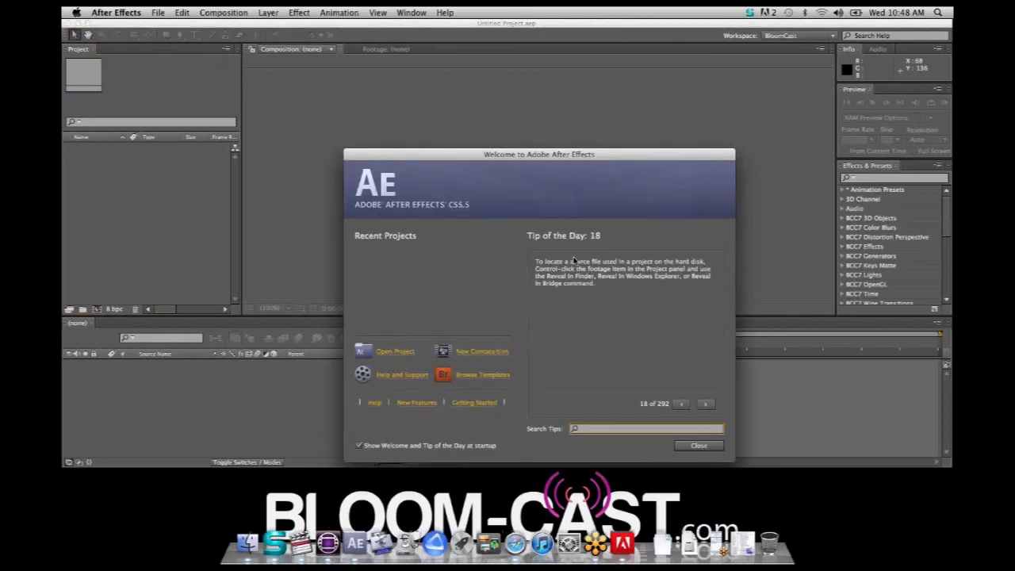
pyautogui.click(701, 446)
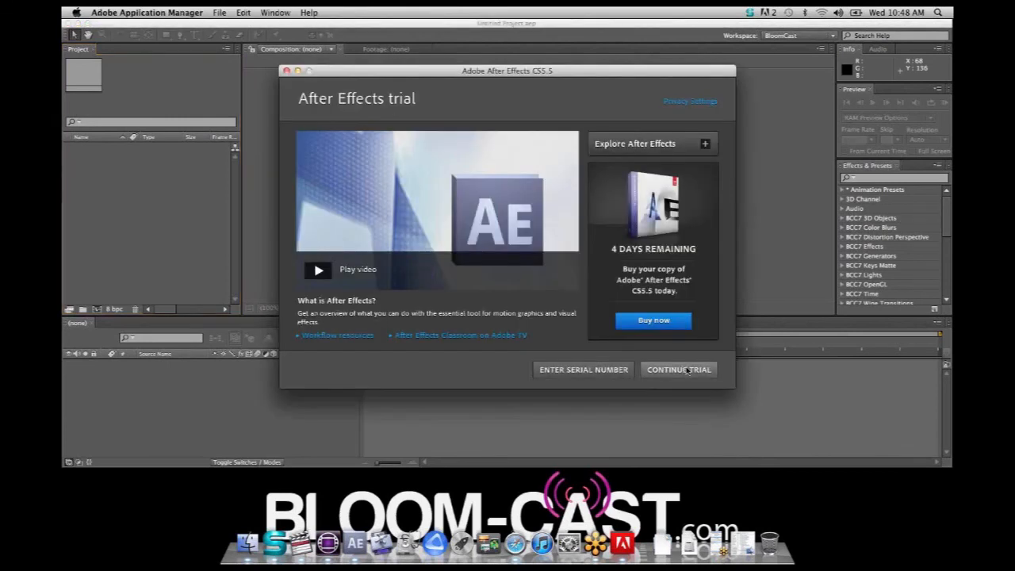
pyautogui.click(687, 371)
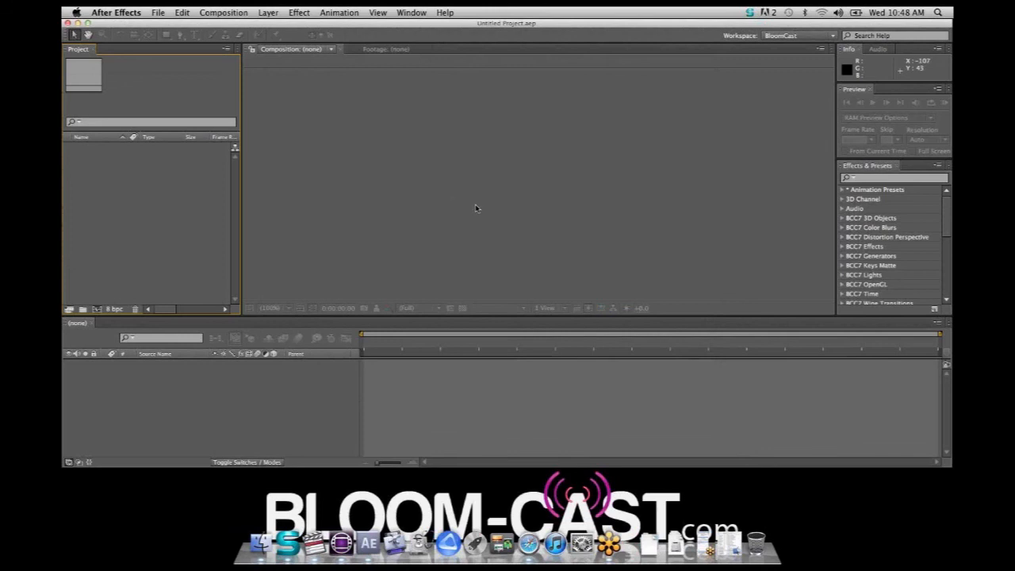
# Start a Final Cut XML import via Boris XML Transfer, opening FCP_composit_example from the XML_Outgoing folder in webinar_FCP7_Projects
pyautogui.click(159, 13)
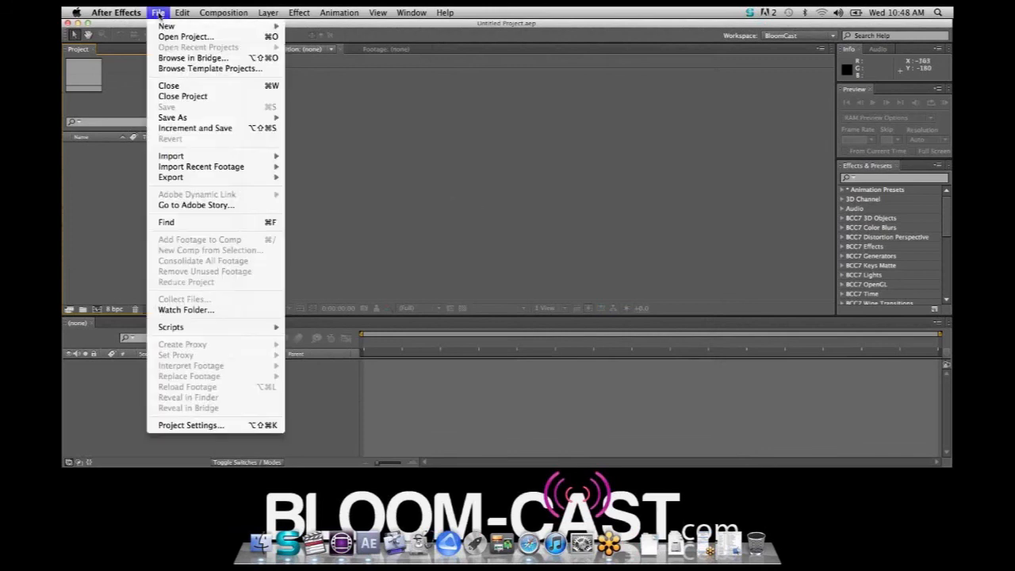
pyautogui.moveTo(272, 161)
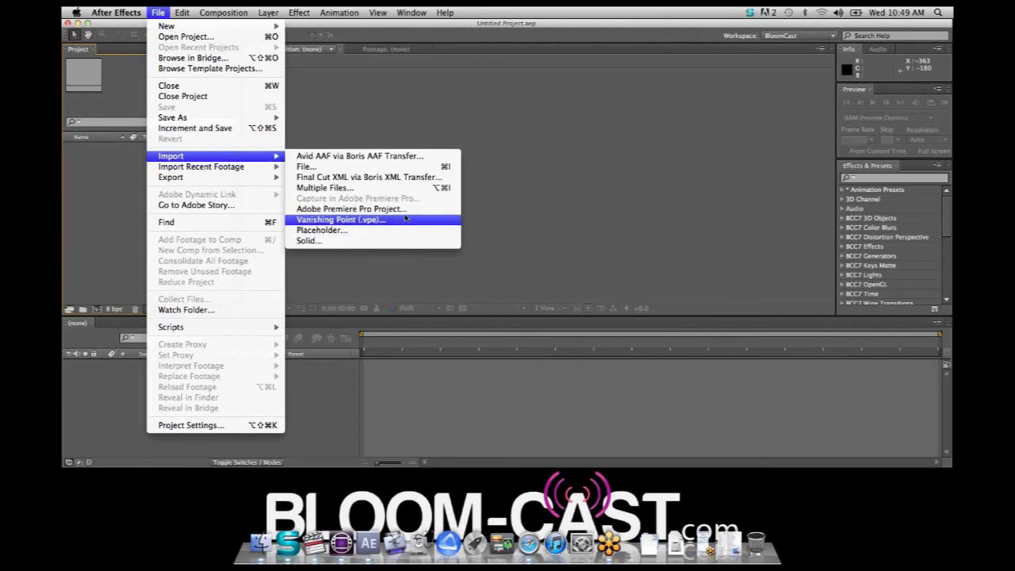
pyautogui.click(366, 179)
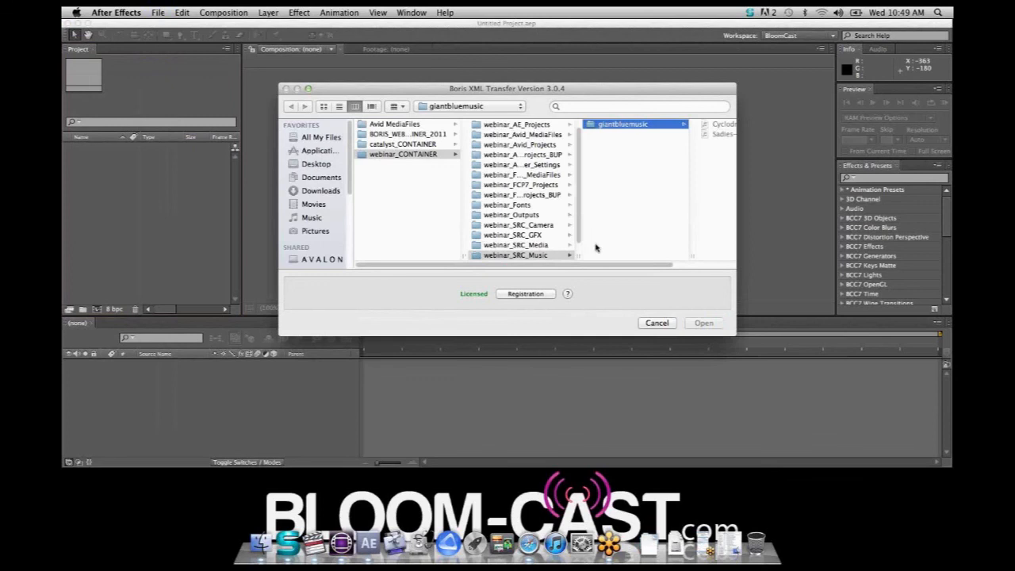
pyautogui.click(522, 185)
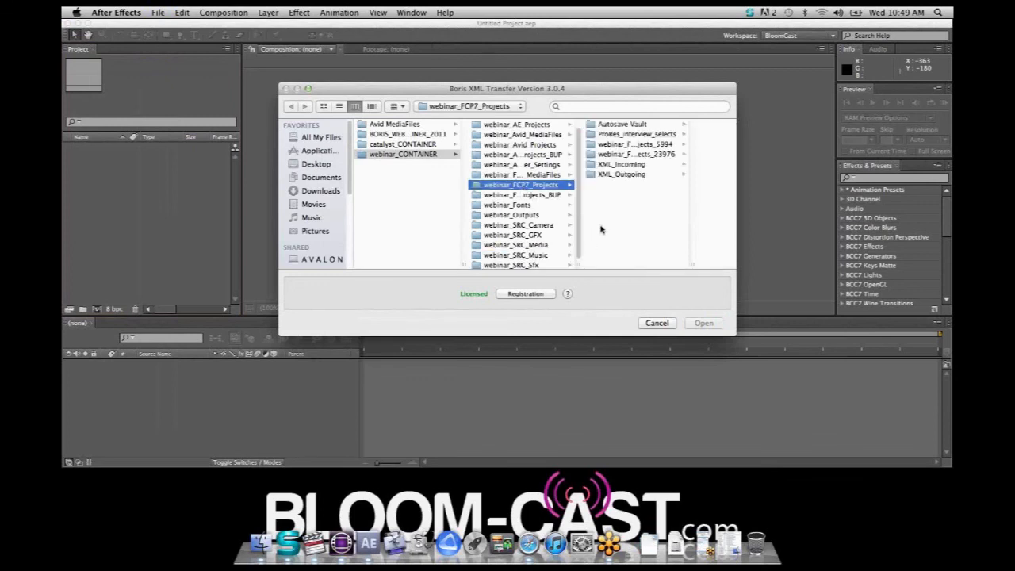
pyautogui.click(622, 175)
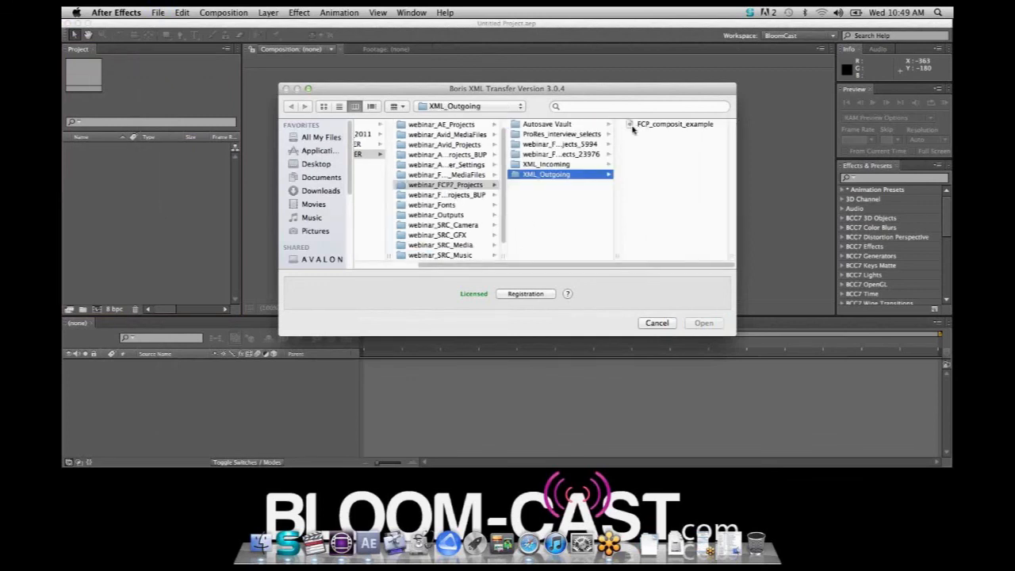
pyautogui.click(674, 123)
pyautogui.click(704, 324)
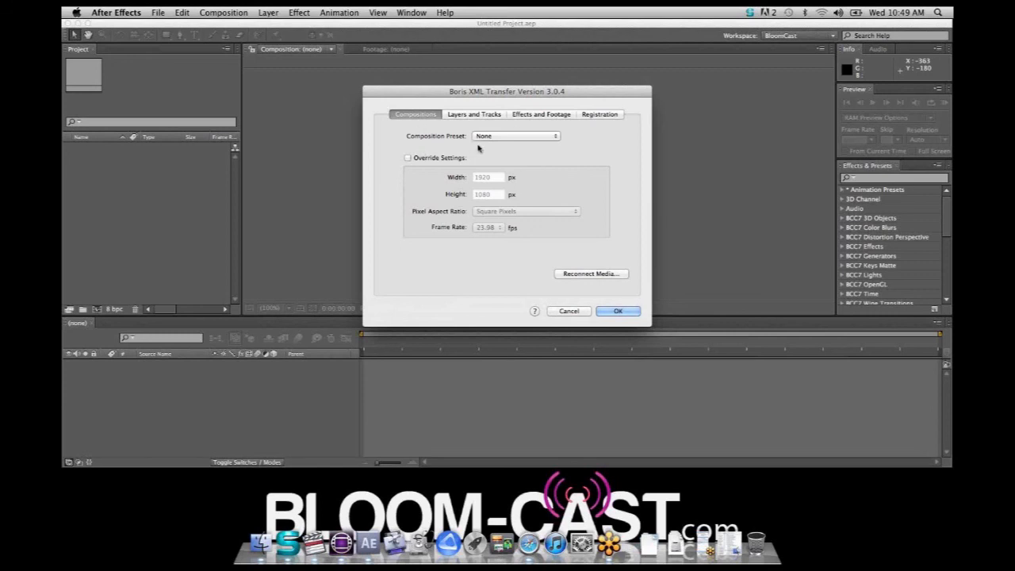
# Check for offline media, enable Shy on audio layers, keep the layer order at Step Upwards, review the effects options, and run the transfer
pyautogui.click(590, 274)
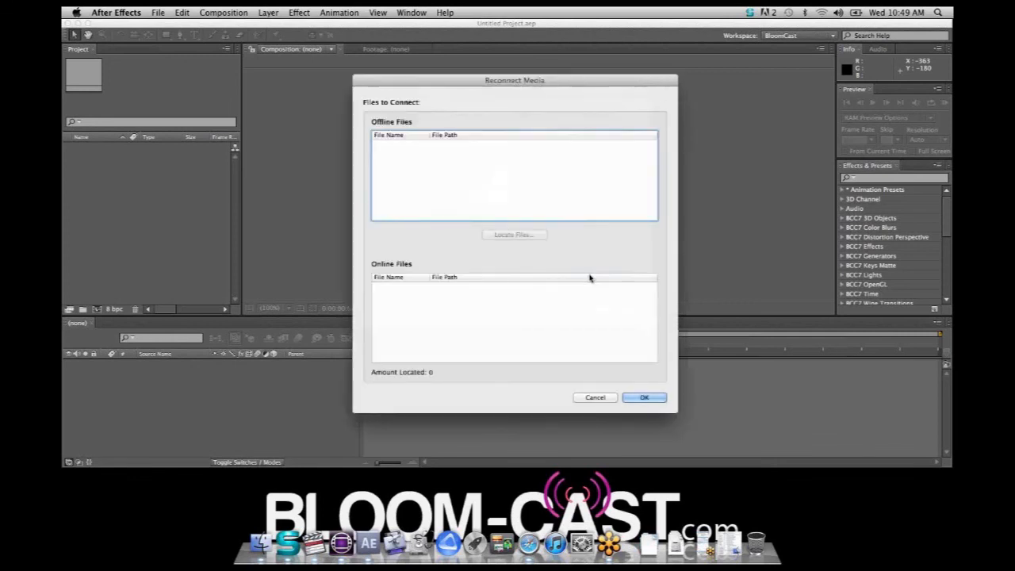
pyautogui.click(644, 397)
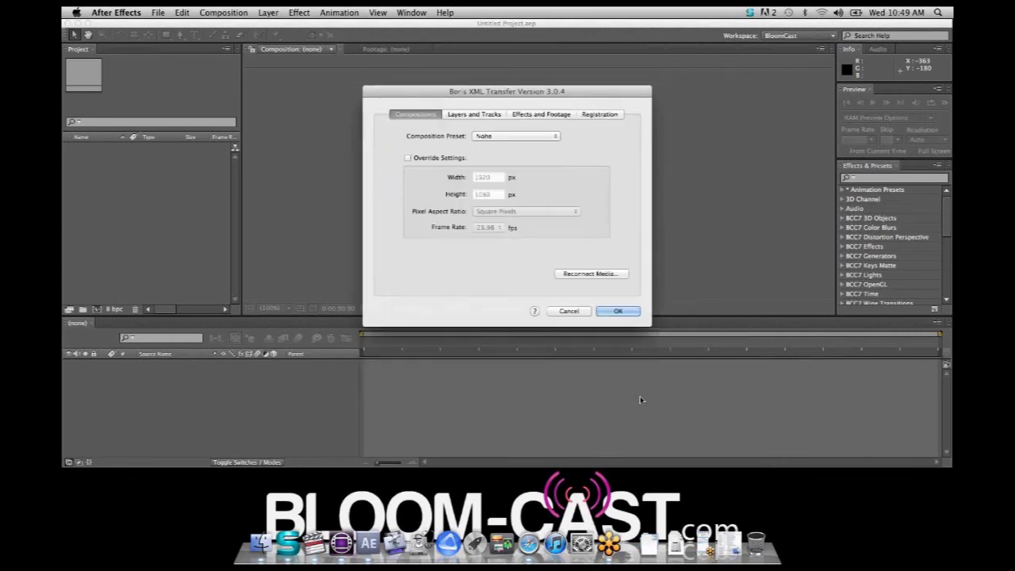
pyautogui.click(482, 116)
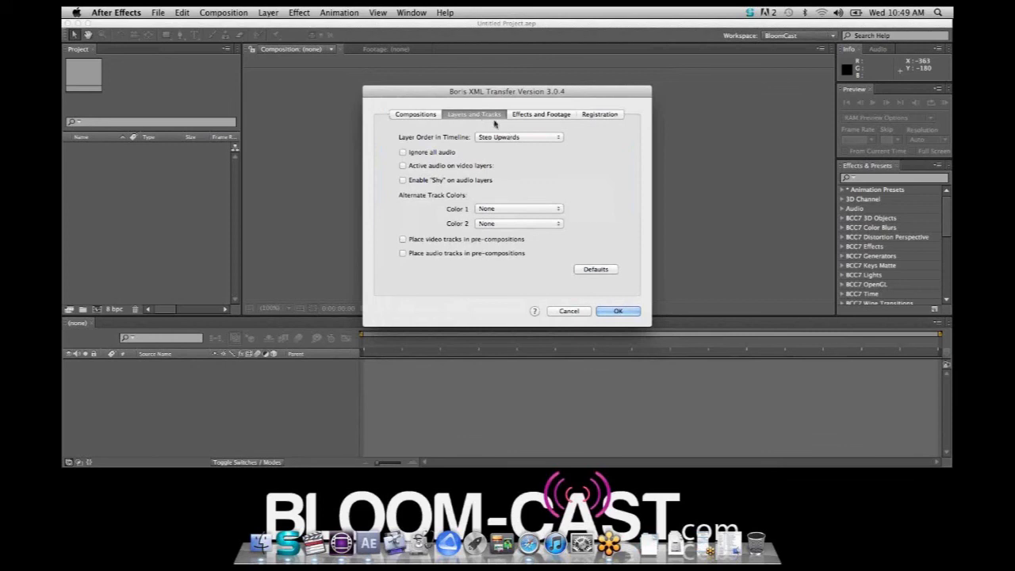
pyautogui.click(403, 180)
pyautogui.click(546, 139)
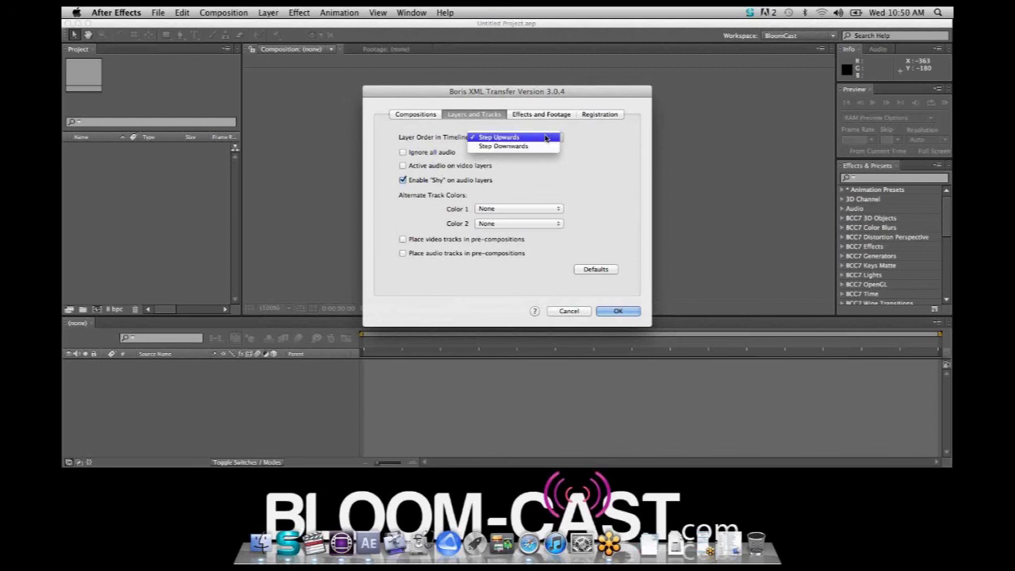
pyautogui.click(547, 138)
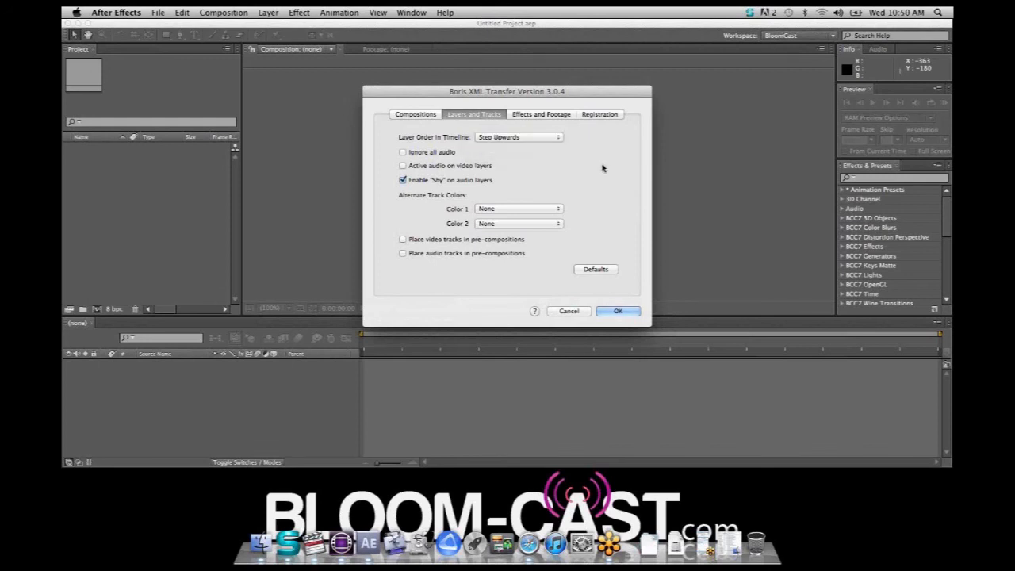
pyautogui.click(543, 116)
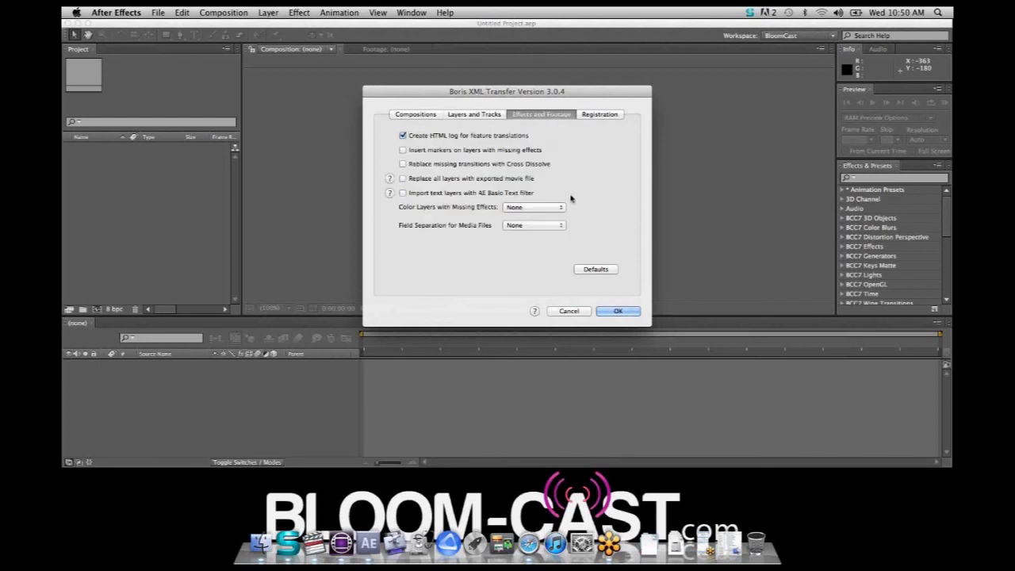
pyautogui.click(618, 314)
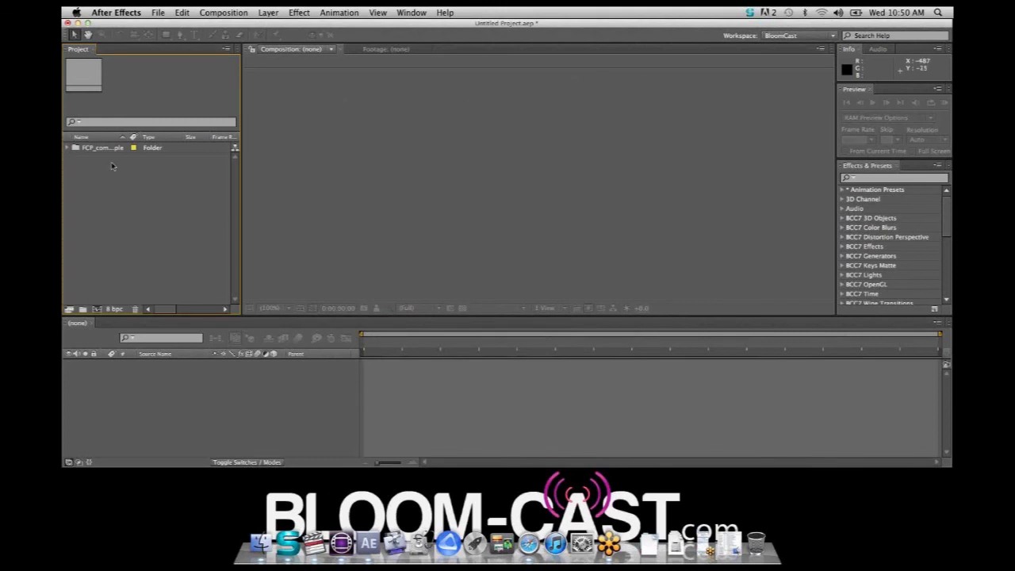
# Open the imported FCP_composit_example composition and scrub its timeline through to the keyed Testimonial layer
pyautogui.click(67, 148)
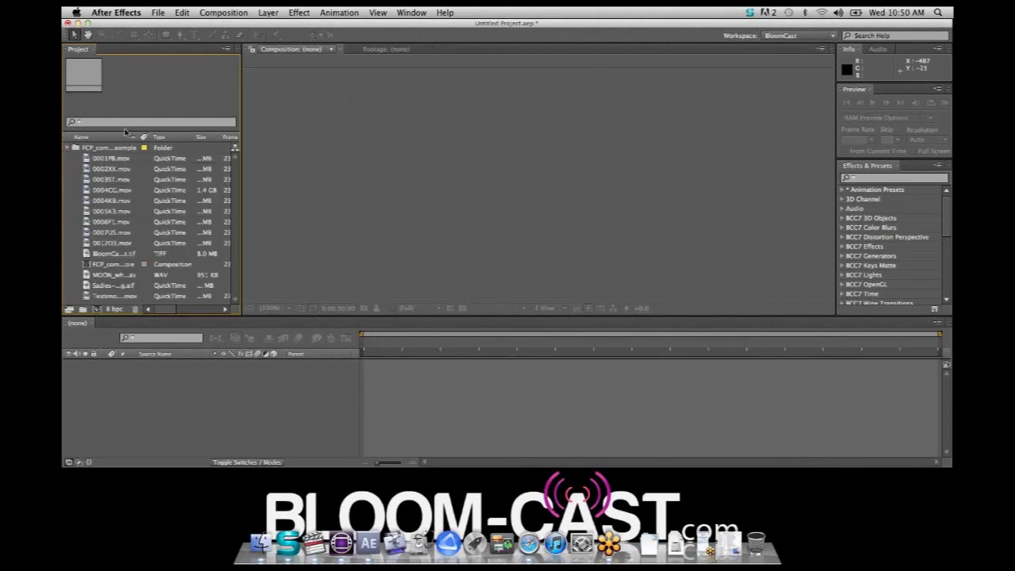
pyautogui.doubleClick(87, 265)
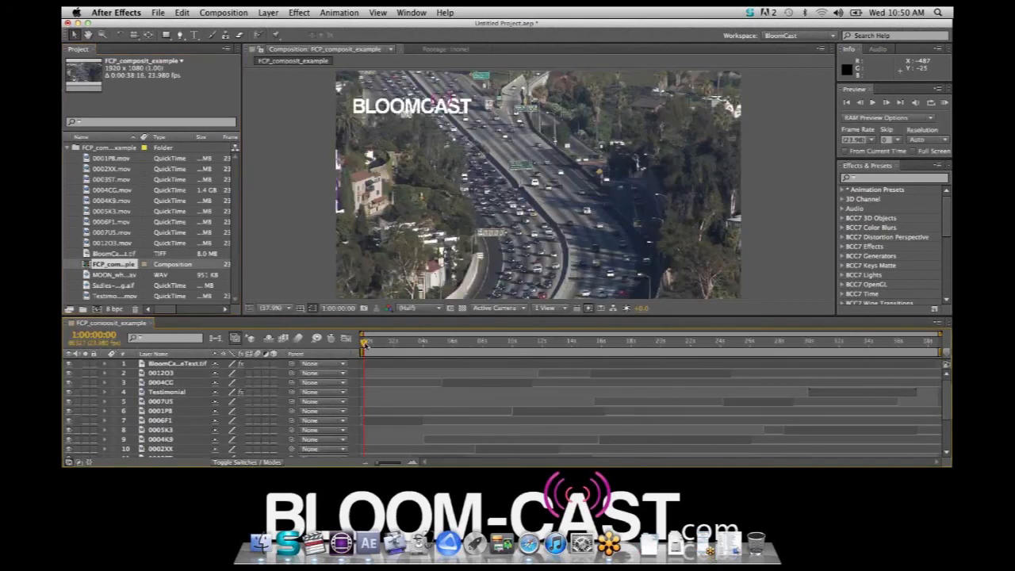
pyautogui.moveTo(366, 346); pyautogui.dragTo(871, 406)
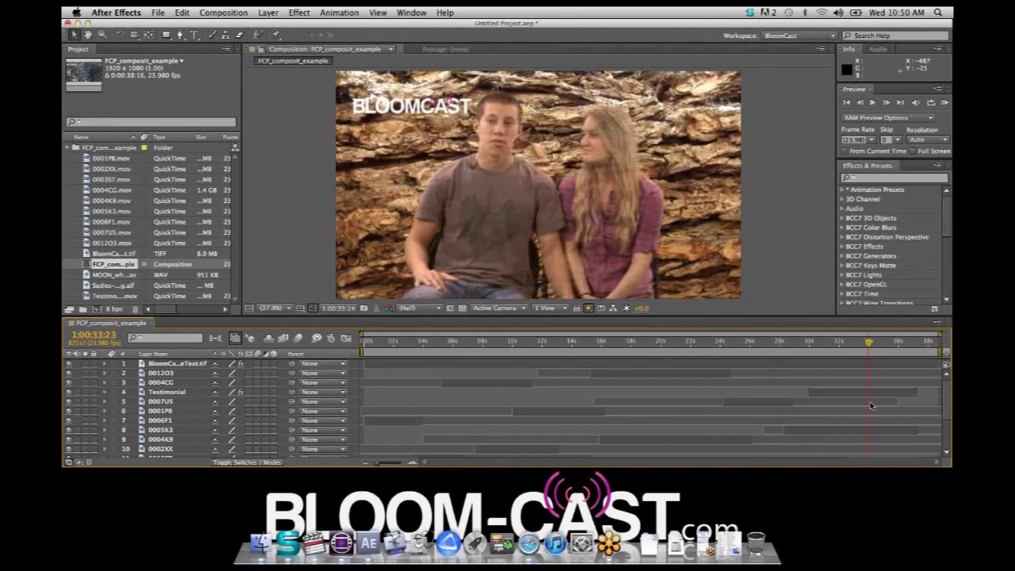
pyautogui.click(840, 343)
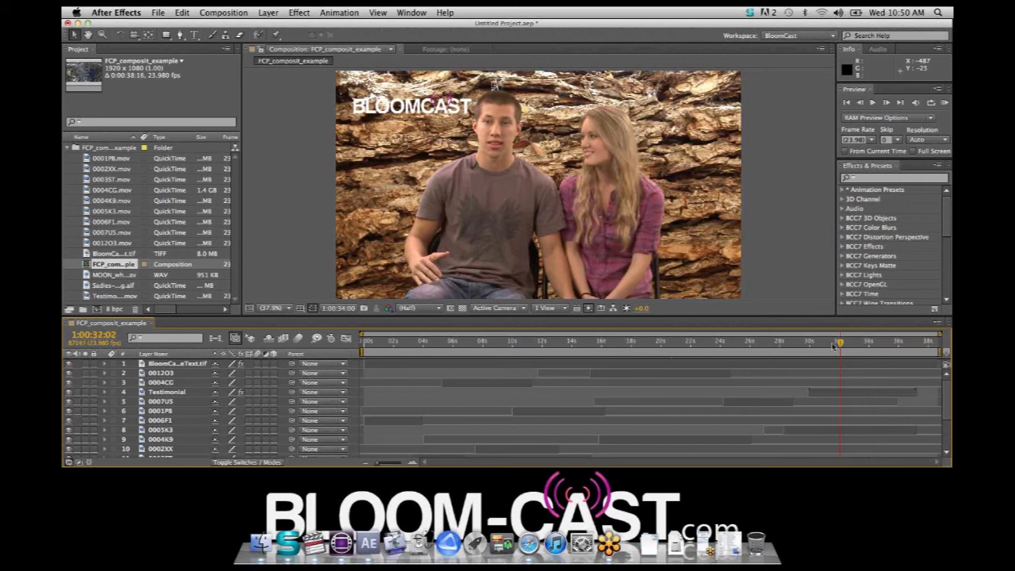
pyautogui.moveTo(833, 346); pyautogui.dragTo(852, 362)
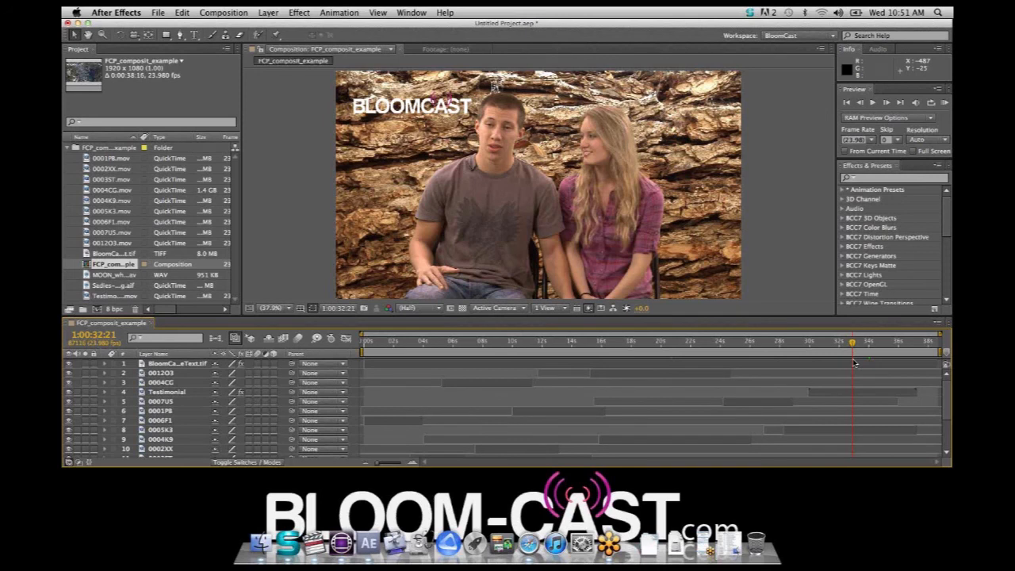
# Hide After Effects and the other open windows, and switch to Avid Media Composer
pyautogui.press('super+h')
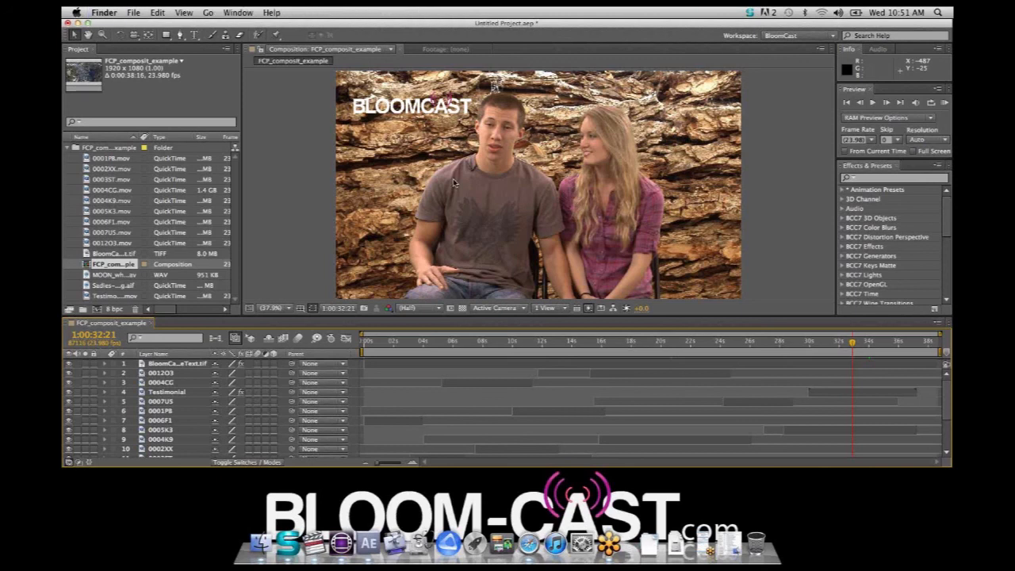
pyautogui.press('super+Tab')
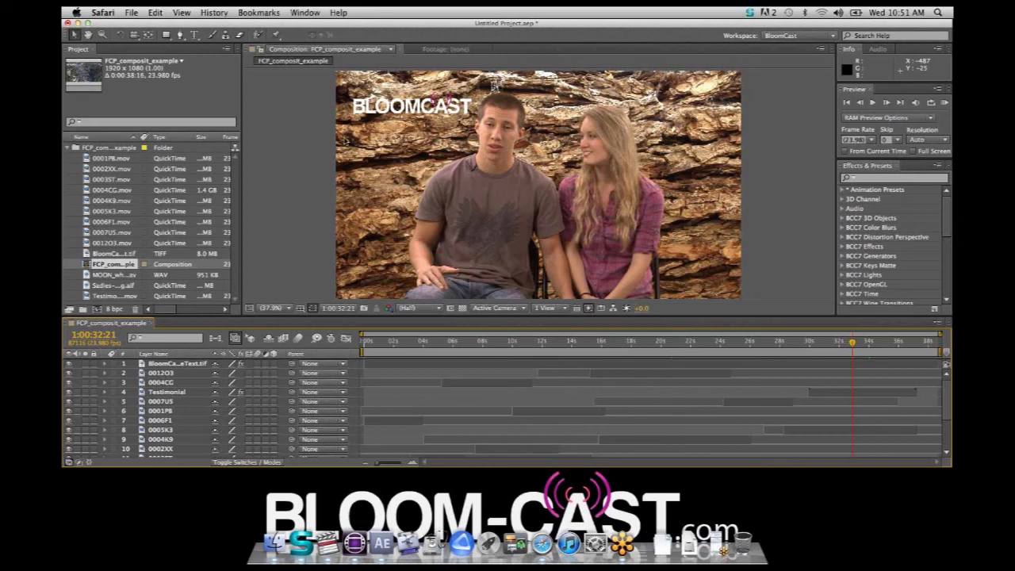
pyautogui.press('super+Tab')
pyautogui.press('super+Tab')
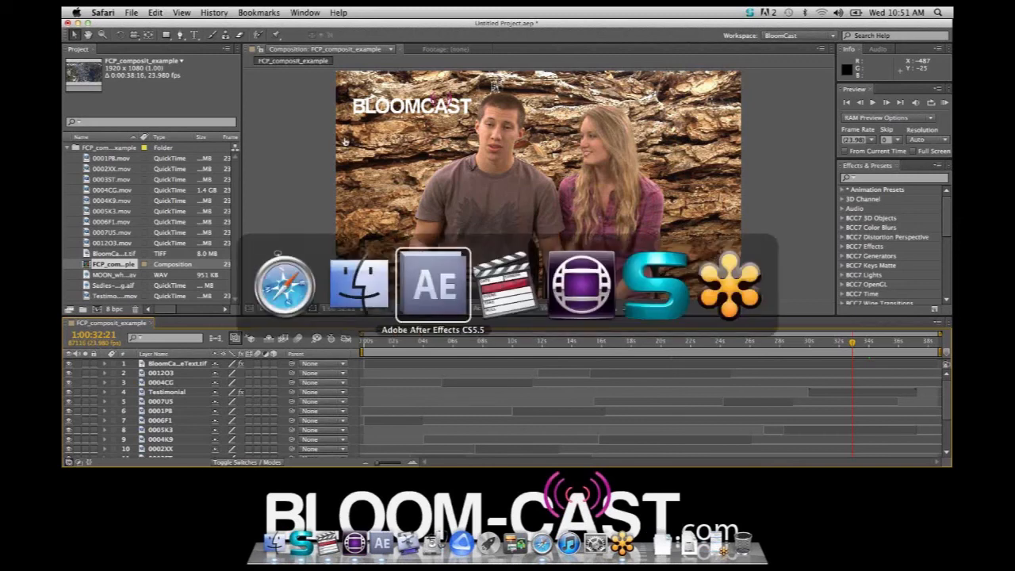
pyautogui.press('super+h')
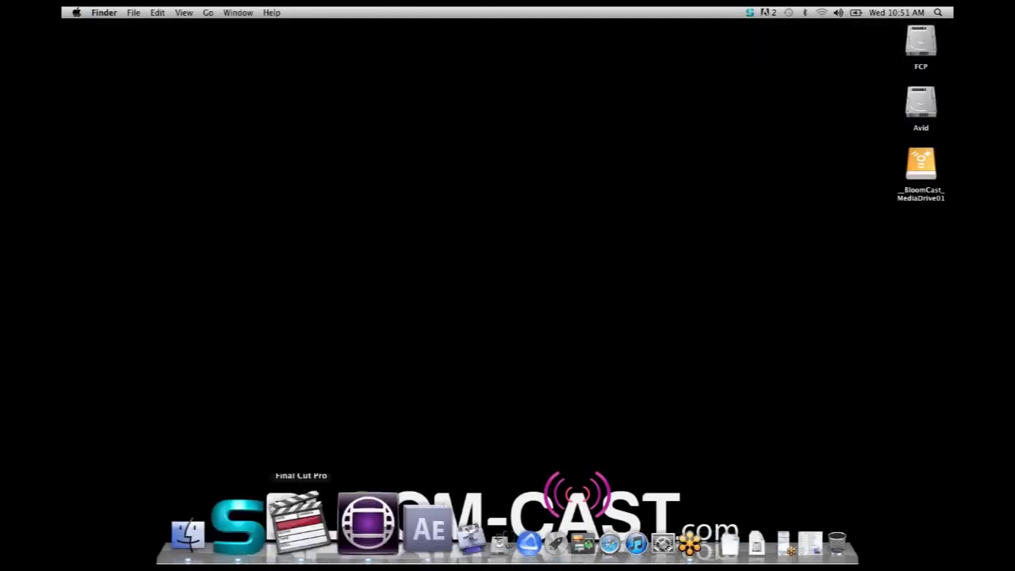
pyautogui.click(346, 528)
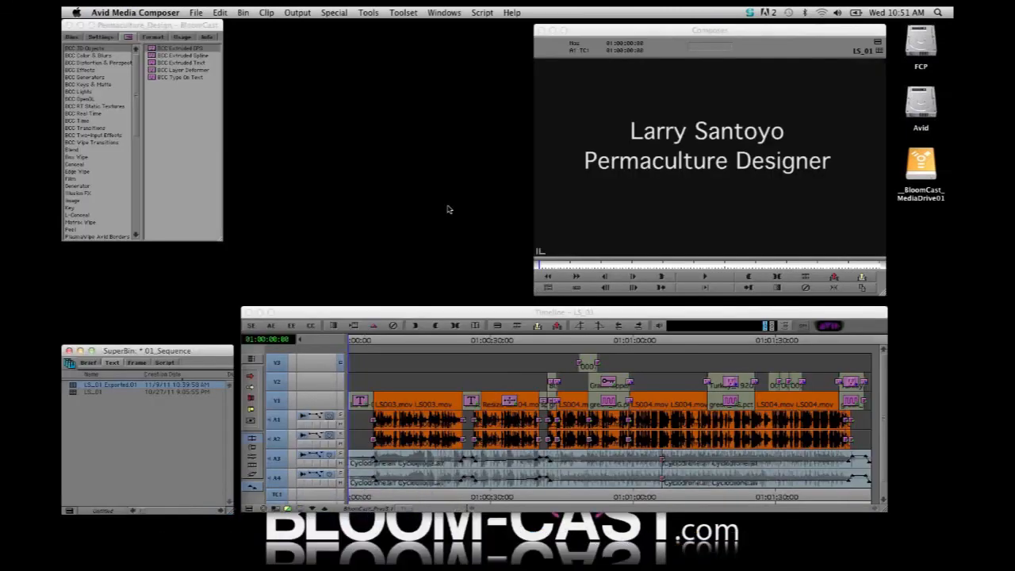
# Close the 01_Sequence bin, open the 10_Composit_Example bin, and load the Avid_Composit_Example sequence into the timeline
pyautogui.click(68, 351)
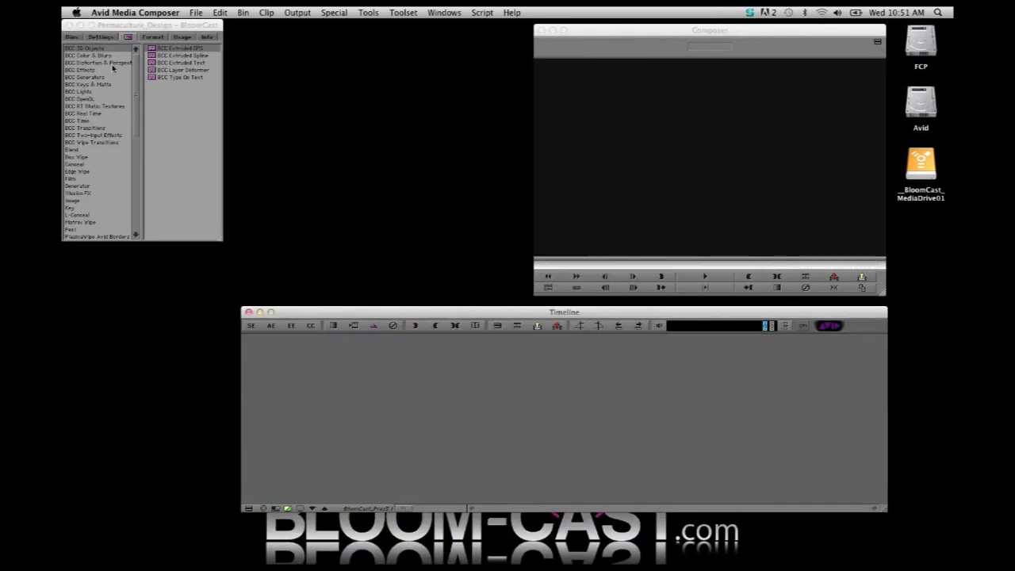
pyautogui.click(73, 37)
pyautogui.doubleClick(76, 138)
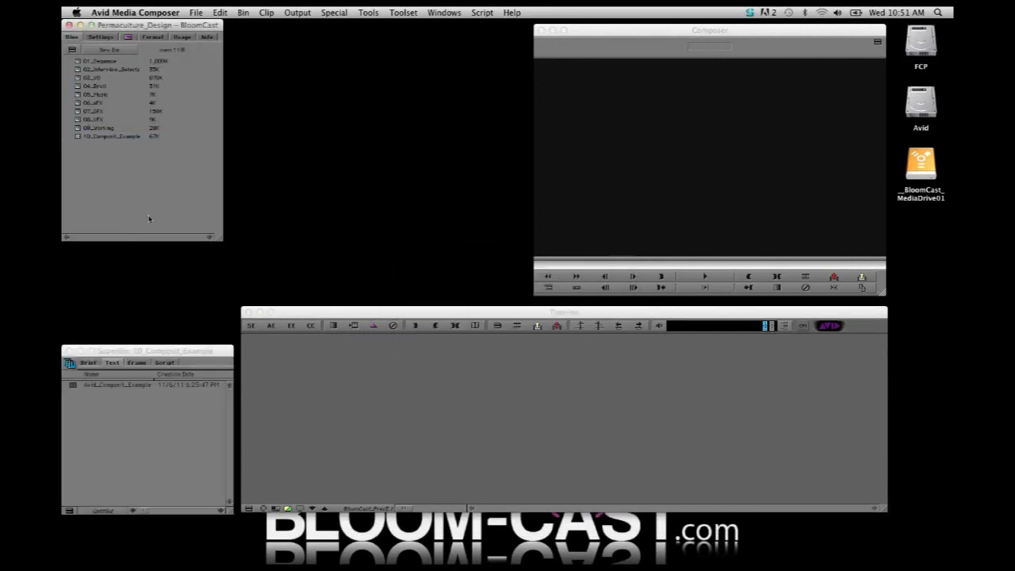
pyautogui.click(132, 461)
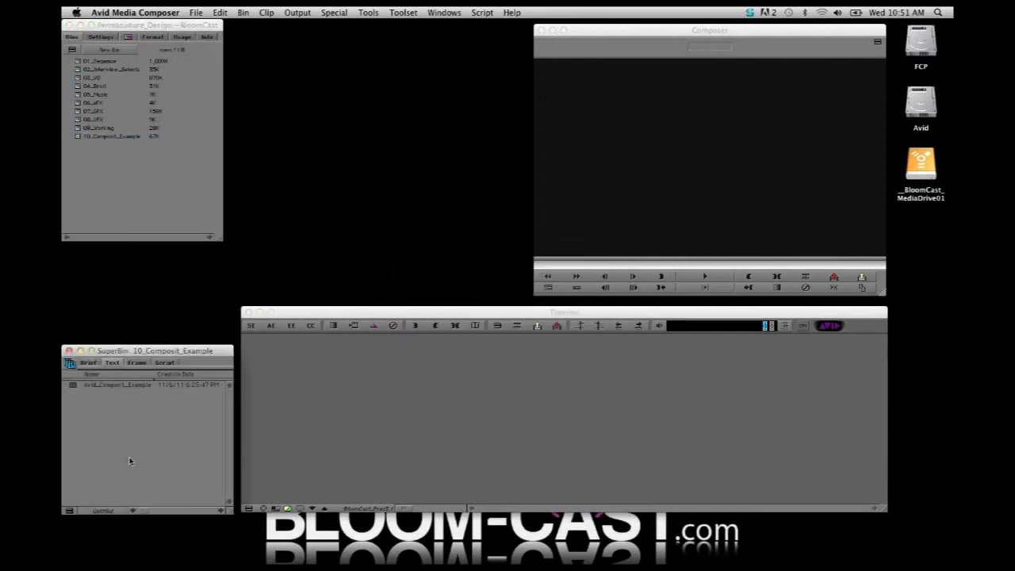
pyautogui.doubleClick(72, 388)
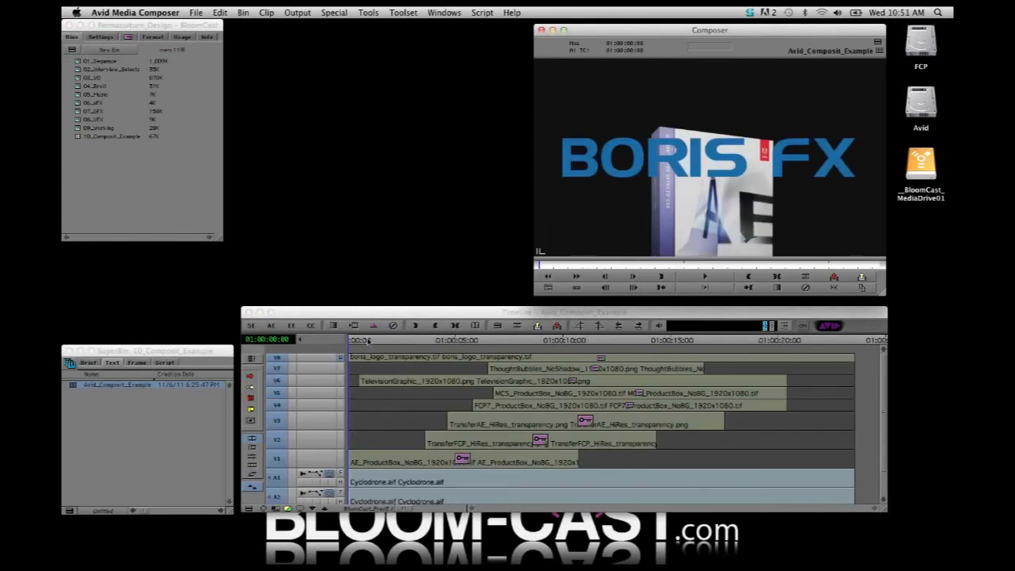
# Park at 01:00:07:15, view the composite building up by monitoring V1 through V8 in turn, and briefly solo V8
pyautogui.moveTo(368, 342); pyautogui.dragTo(508, 376)
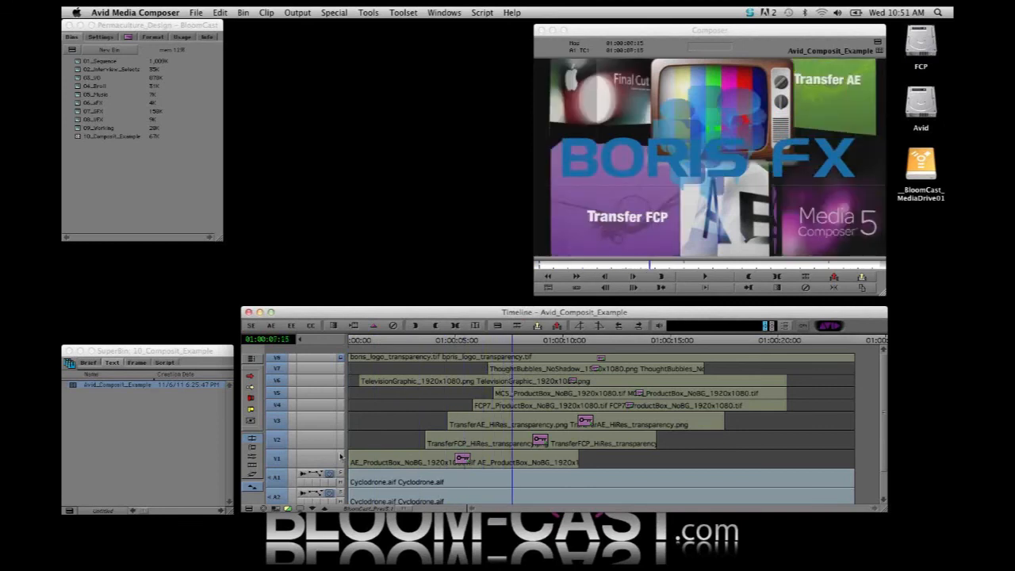
pyautogui.click(342, 461)
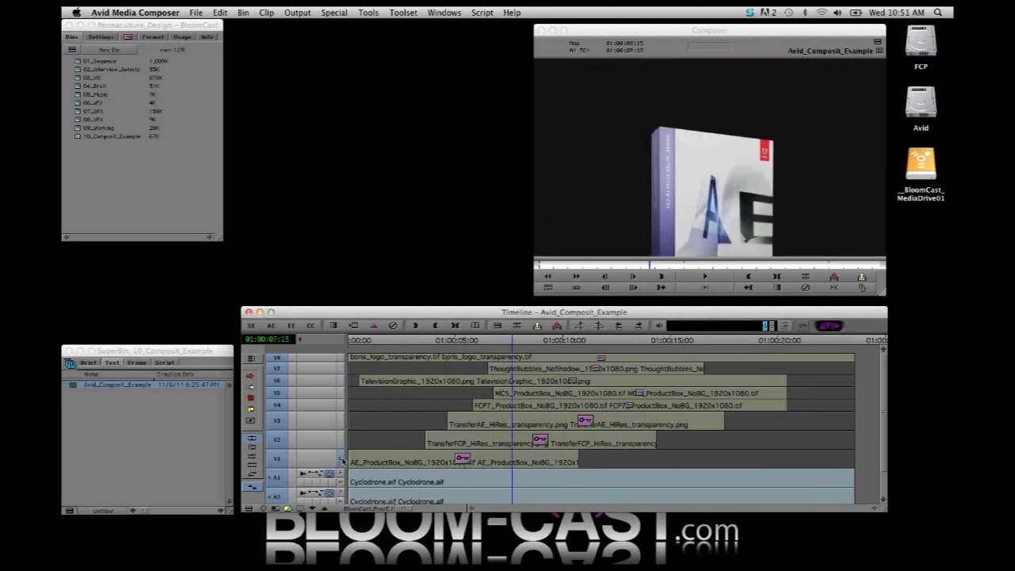
pyautogui.click(342, 441)
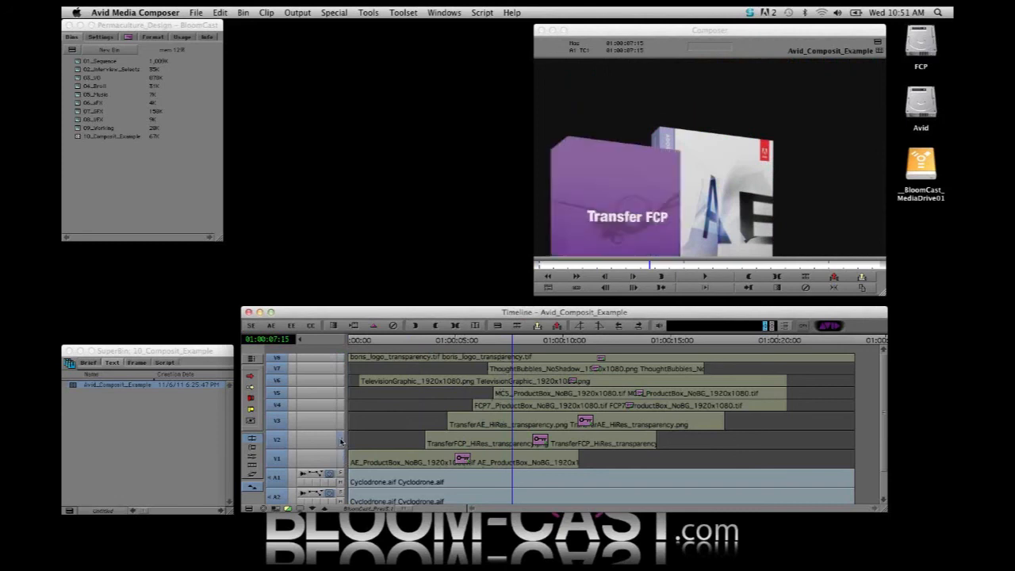
pyautogui.click(343, 422)
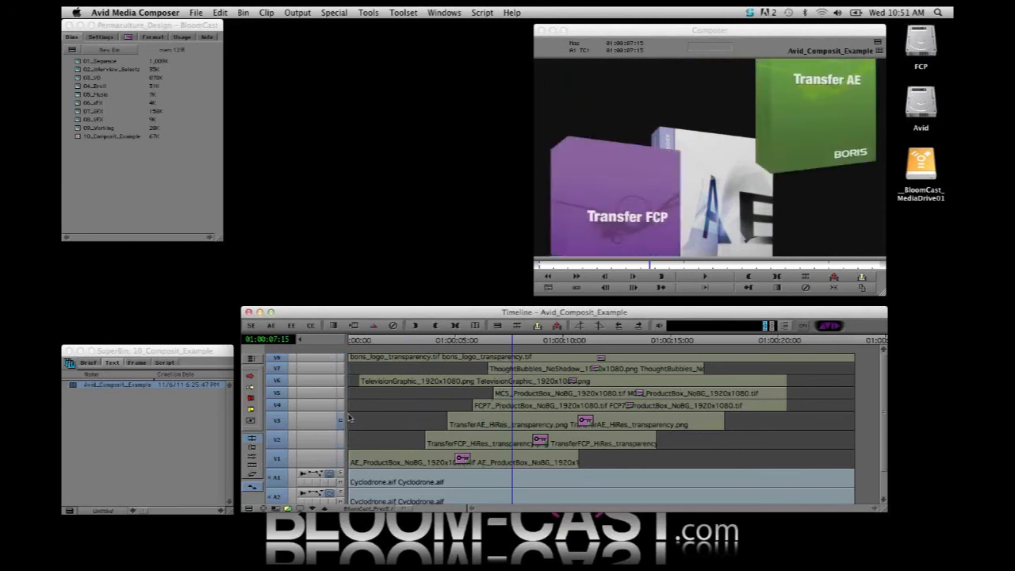
pyautogui.click(342, 406)
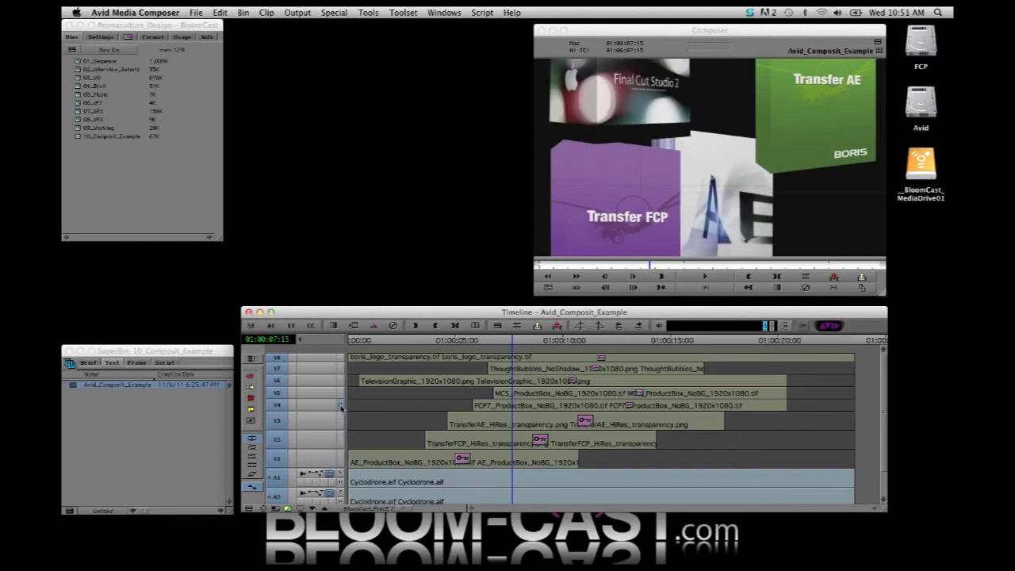
pyautogui.click(341, 393)
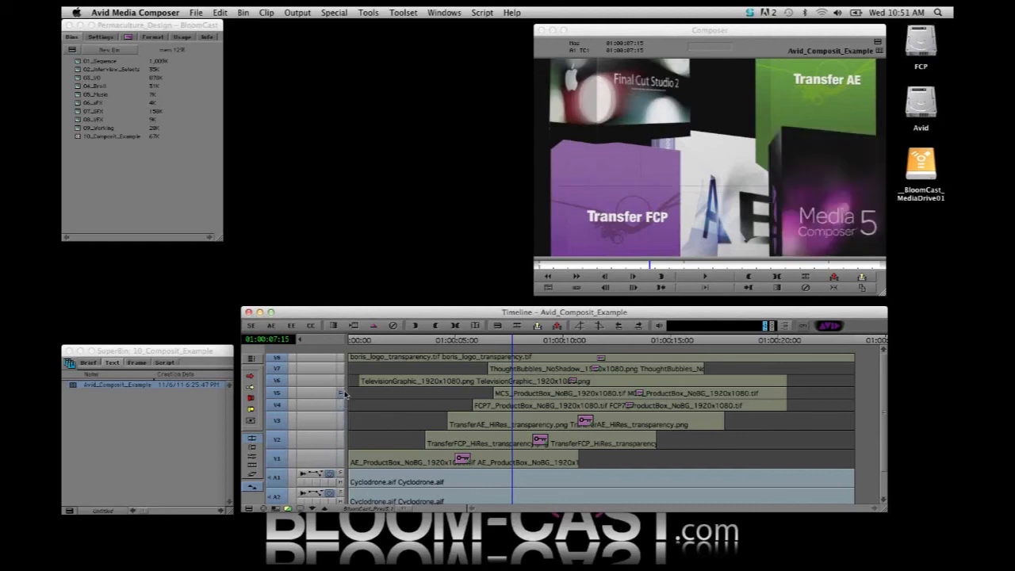
pyautogui.click(342, 382)
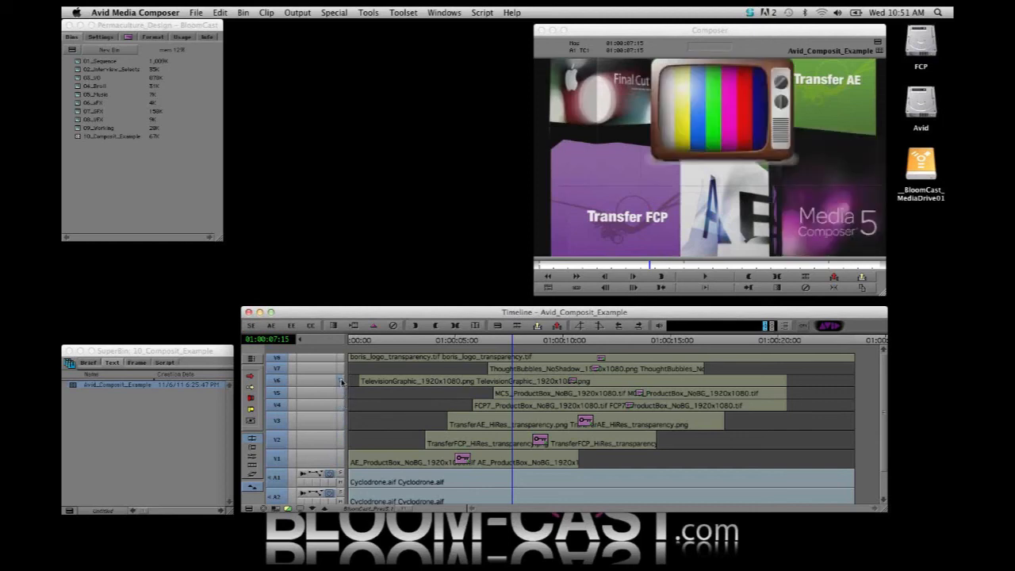
pyautogui.click(341, 369)
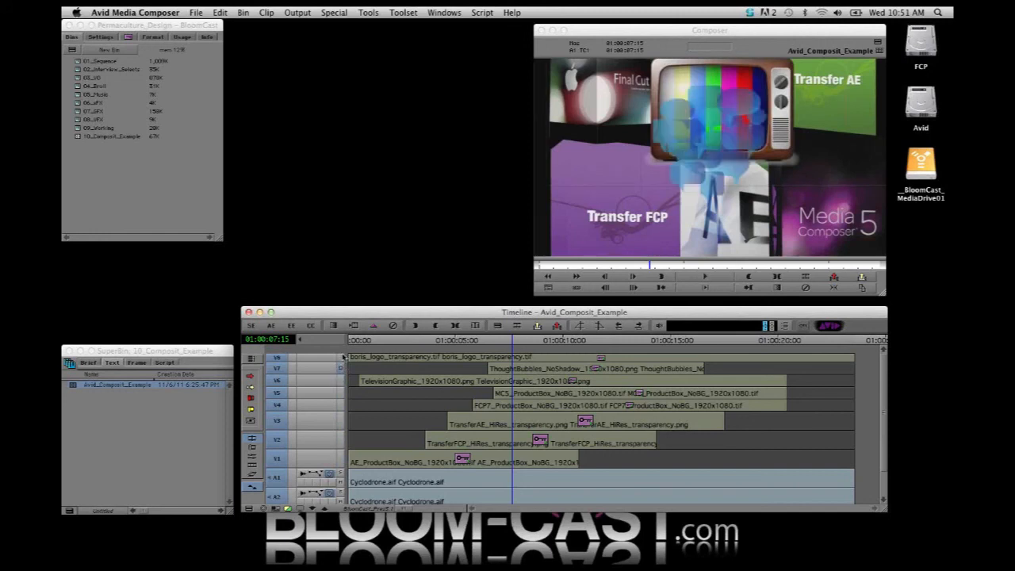
pyautogui.click(341, 357)
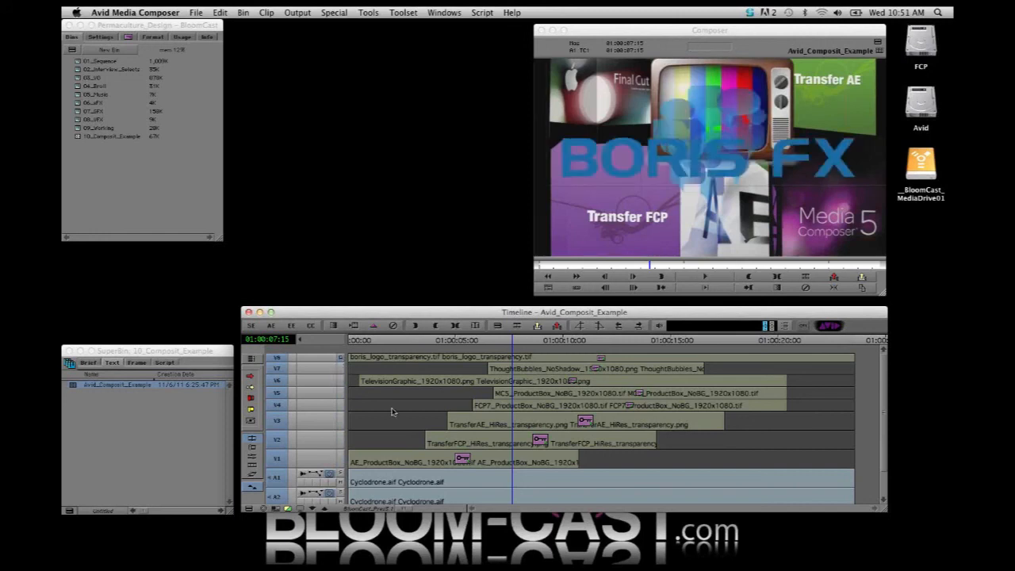
pyautogui.keyDown('super'); pyautogui.click(341, 357); pyautogui.keyUp('super')
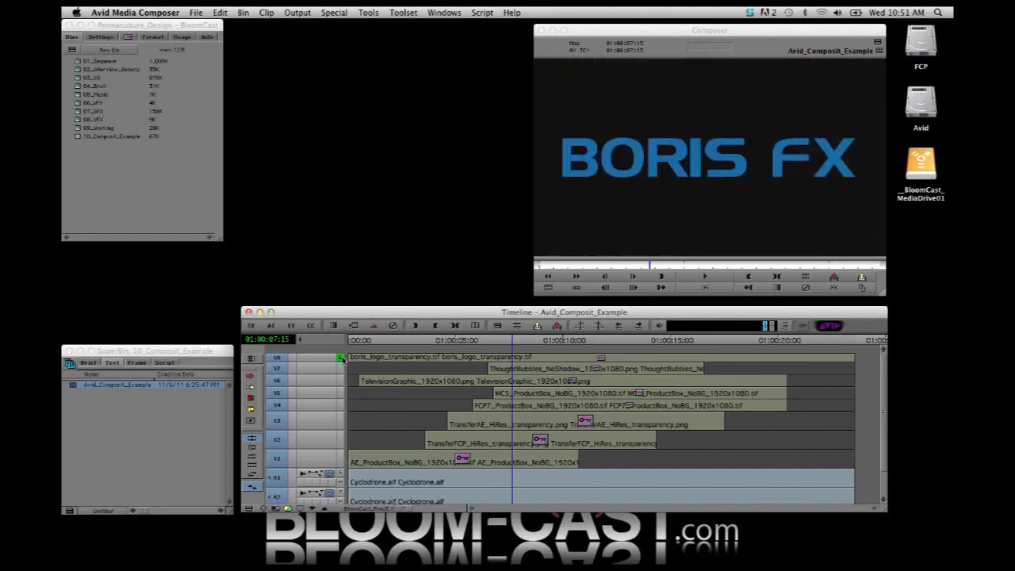
pyautogui.keyDown('super'); pyautogui.click(341, 358); pyautogui.keyUp('super')
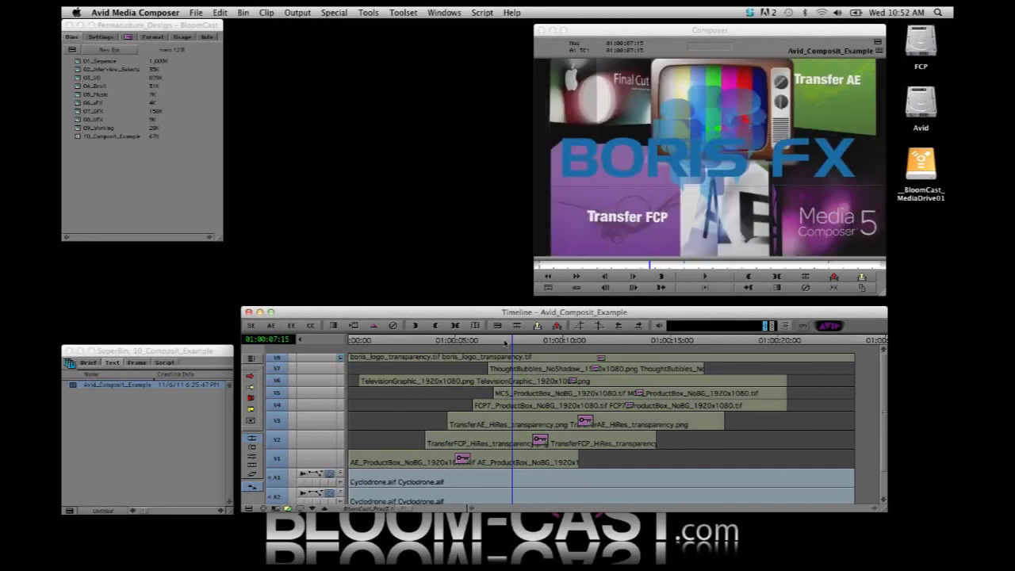
# Scrub through the layered section of the Avid_Composit_Example sequence and return to its start
pyautogui.click(447, 340)
pyautogui.moveTo(462, 343); pyautogui.dragTo(580, 342)
pyautogui.click(555, 376)
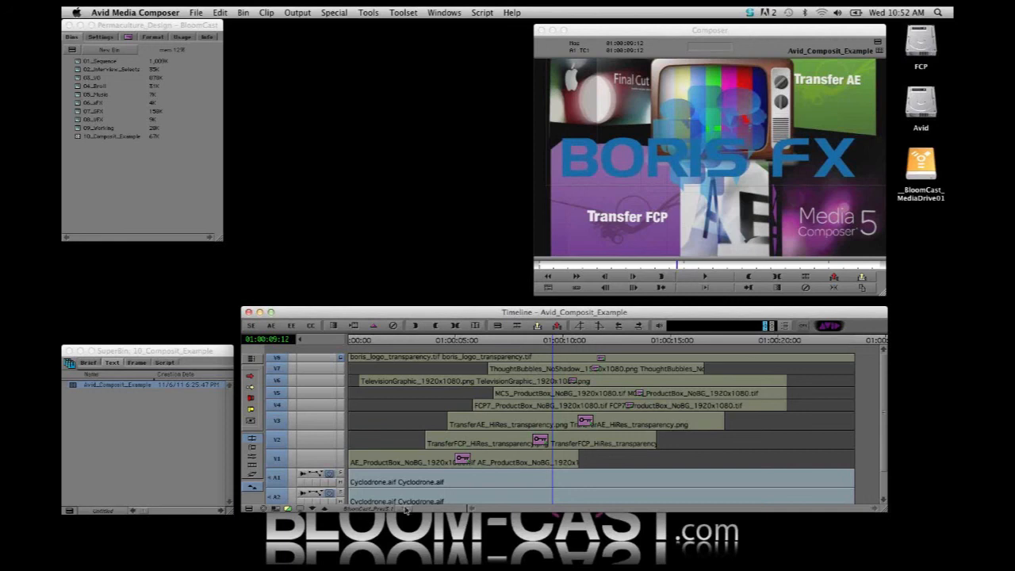
pyautogui.press('Home')
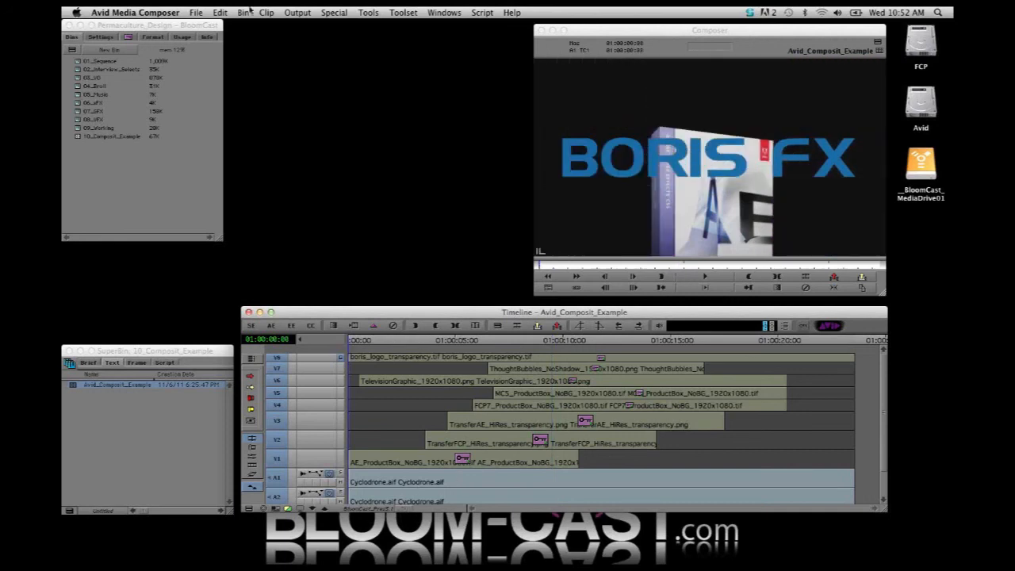
# Export the sequence as Avid_Composit_Example.aaf with the AAF_link setting into the 23976 folder inside AAF_outgoing
pyautogui.click(195, 13)
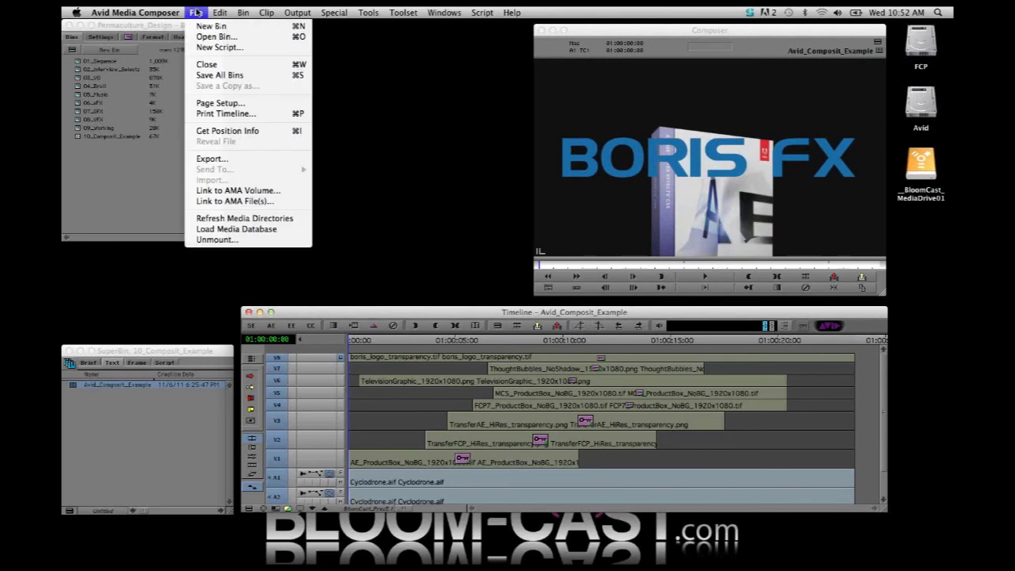
pyautogui.click(211, 159)
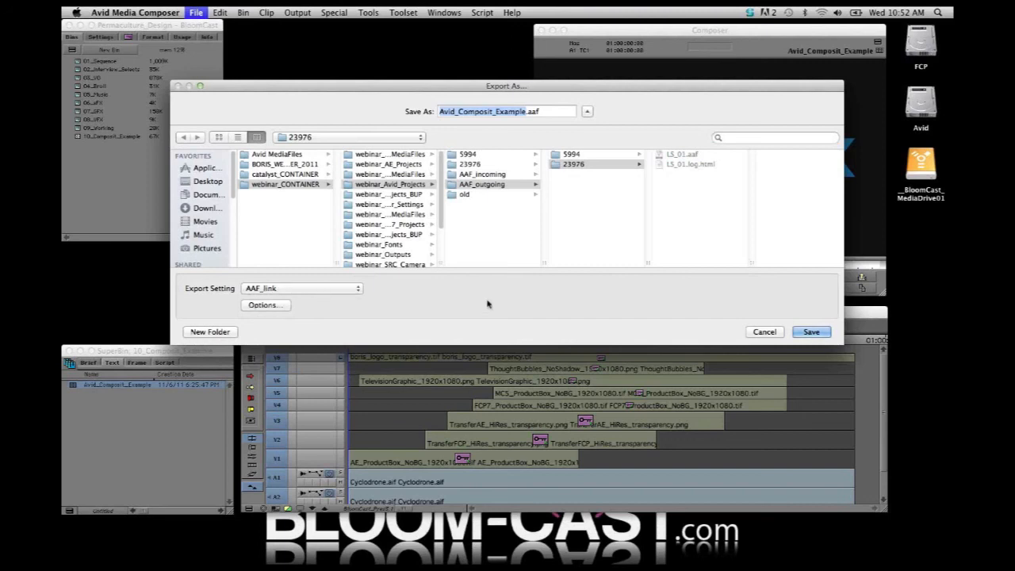
pyautogui.click(500, 184)
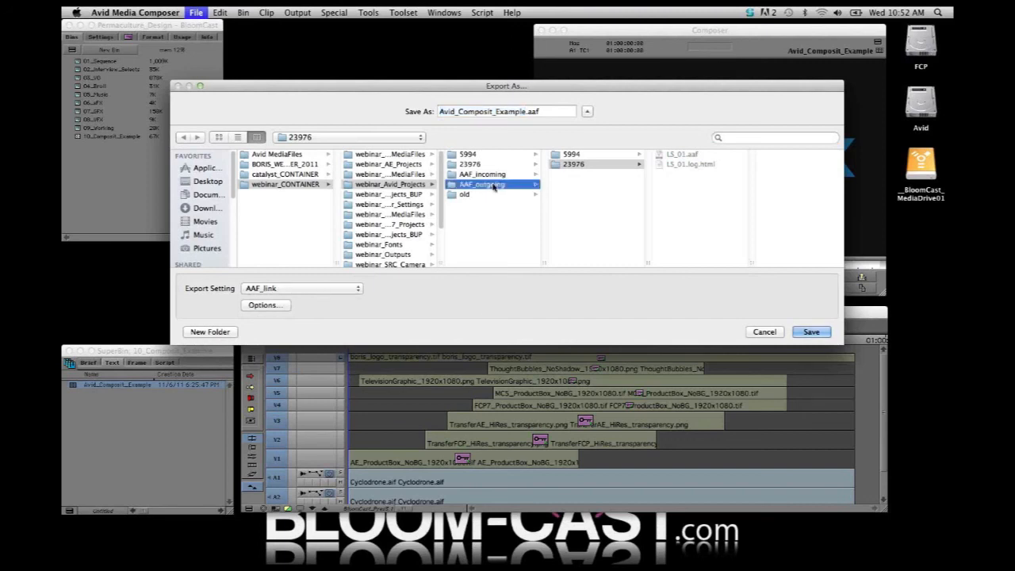
pyautogui.click(587, 165)
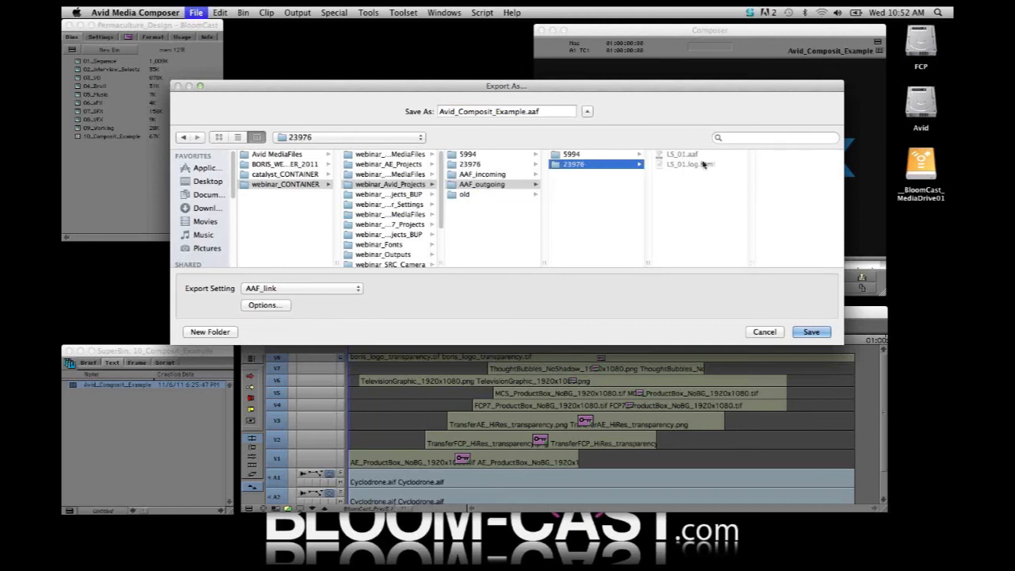
pyautogui.click(813, 332)
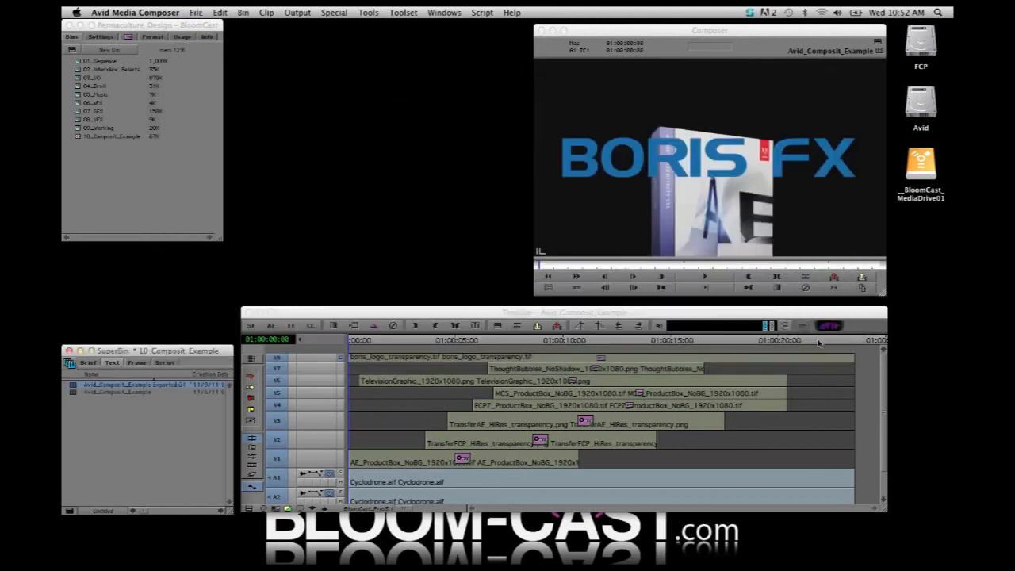
# Hide Media Composer, switch to After Effects, and collapse the imported Final Cut Pro folder in the project
pyautogui.click(532, 139)
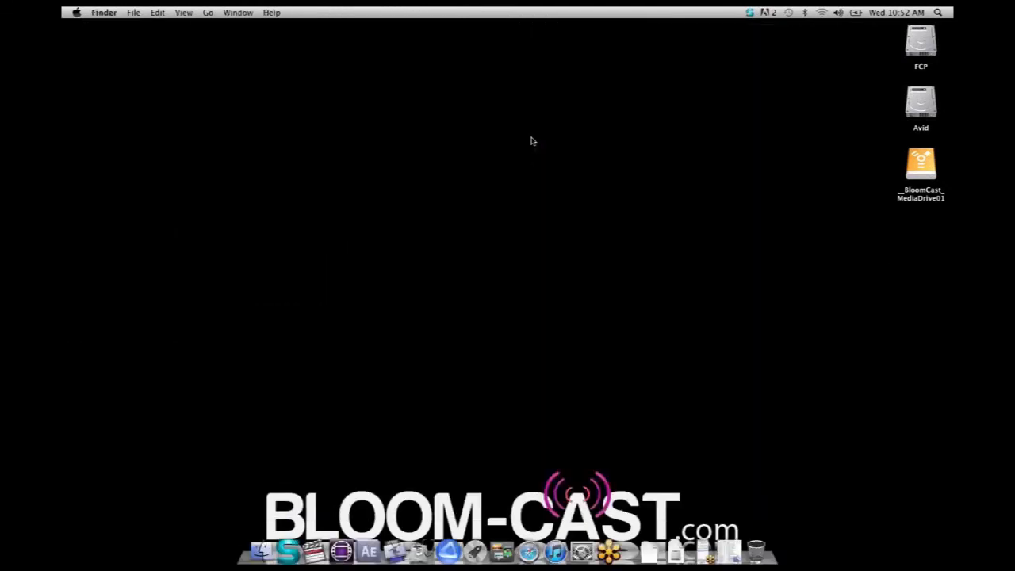
pyautogui.click(371, 523)
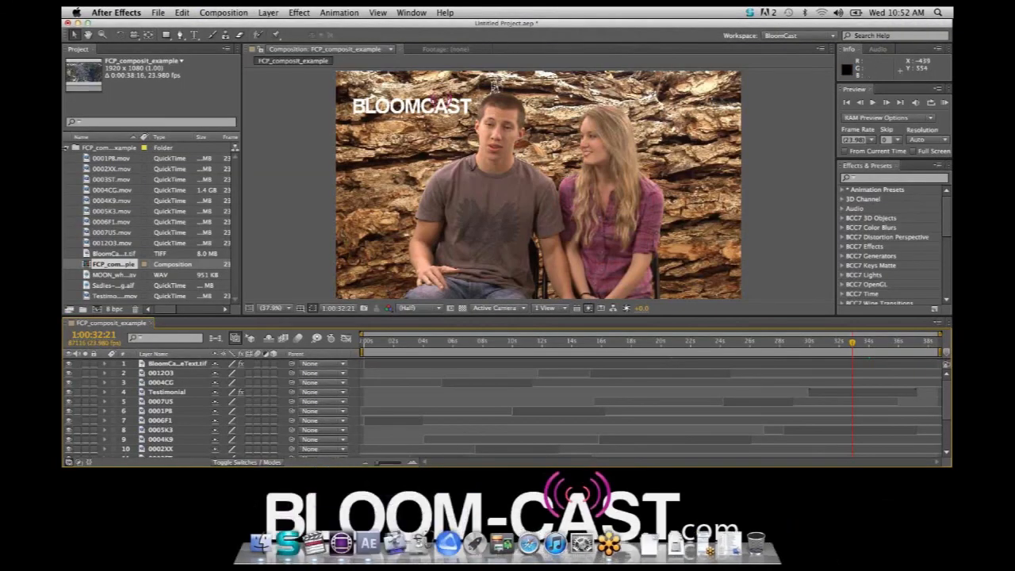
pyautogui.click(66, 149)
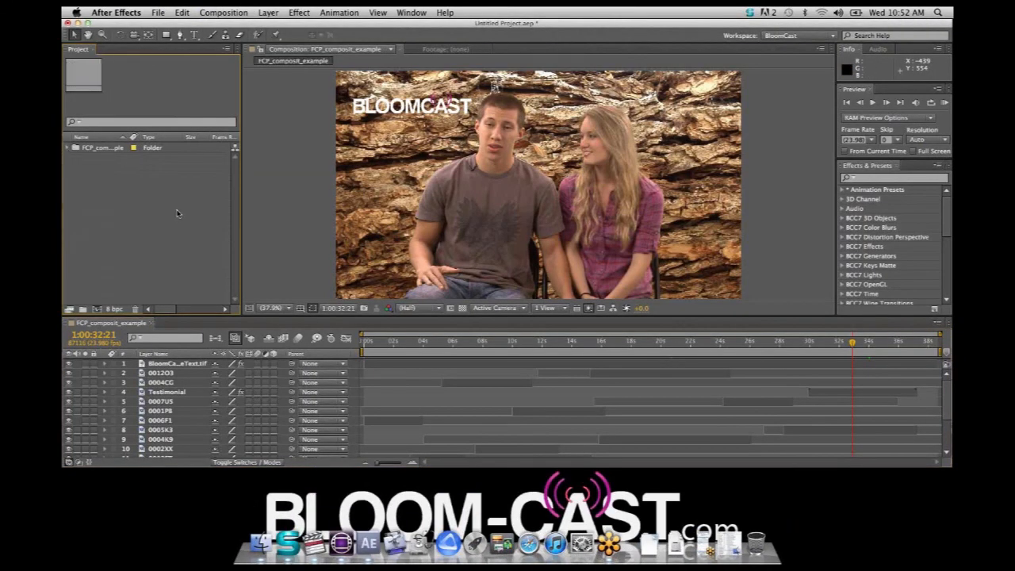
# Import Avid_Composit_Example.aaf via Boris AAF Transfer from webinar_Avid_Projects, AAF_outgoing, 23976
pyautogui.click(158, 12)
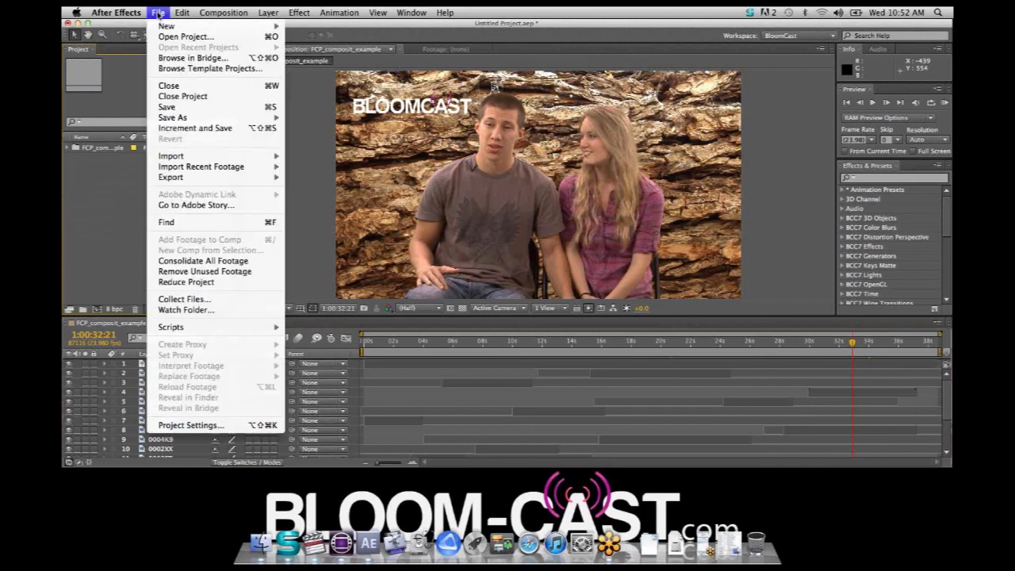
pyautogui.moveTo(217, 158)
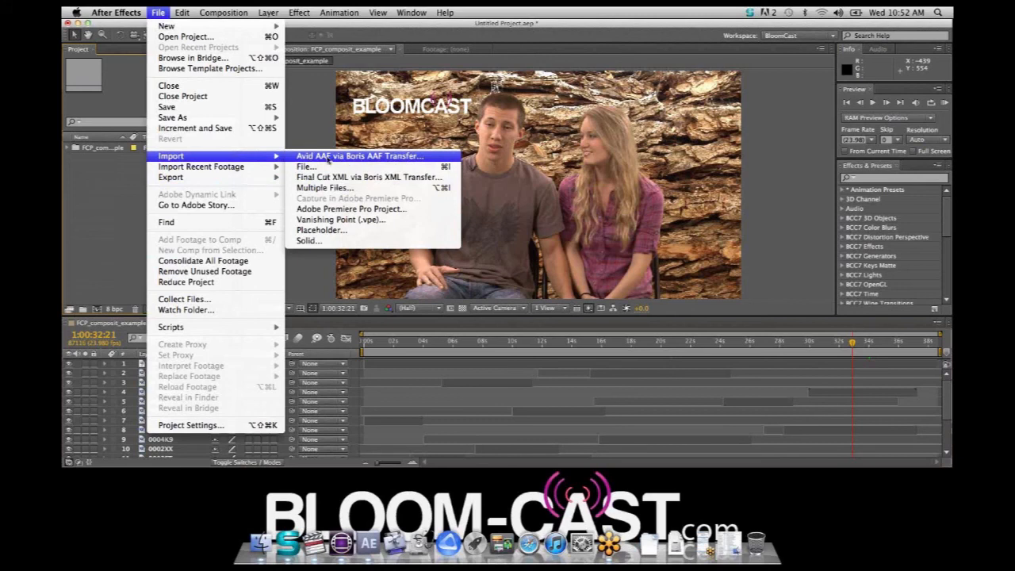
pyautogui.click(355, 157)
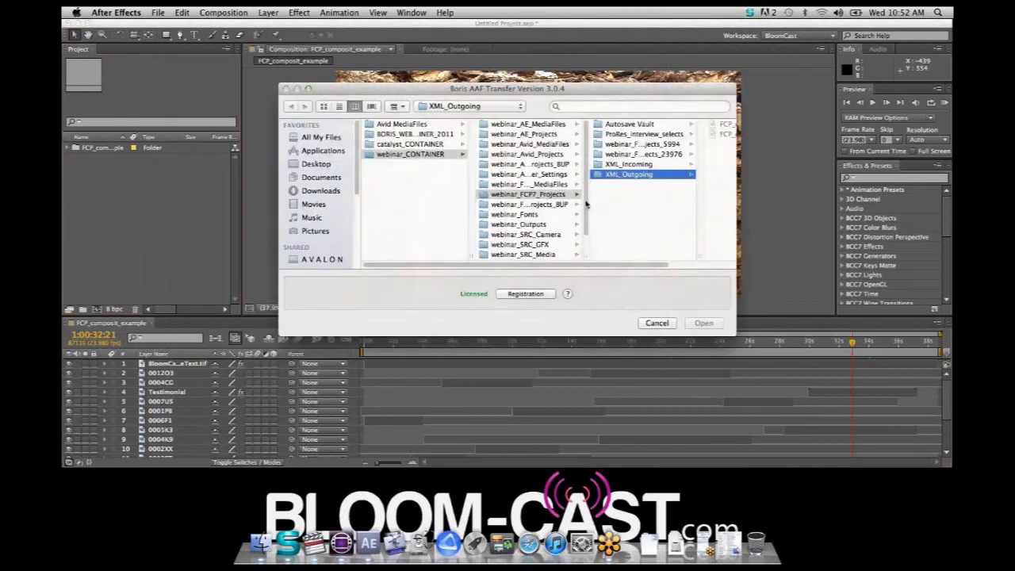
pyautogui.click(559, 164)
pyautogui.click(559, 153)
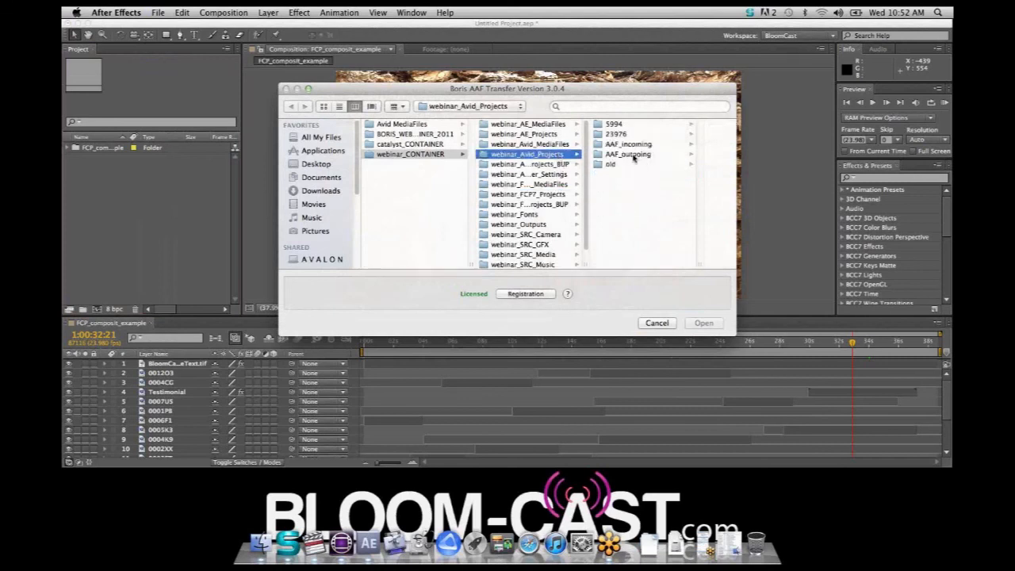
pyautogui.click(634, 156)
pyautogui.click(653, 137)
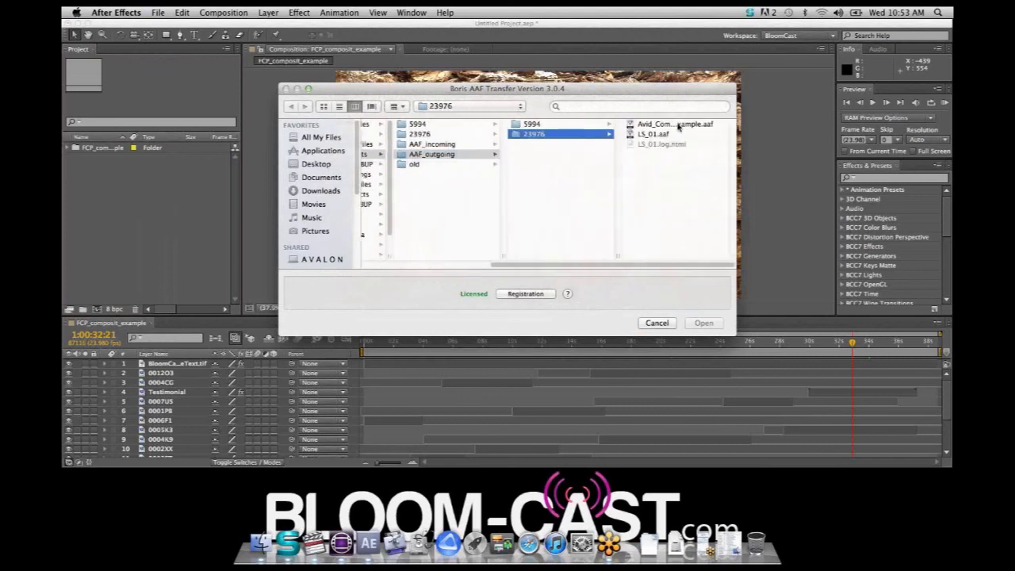
pyautogui.click(655, 126)
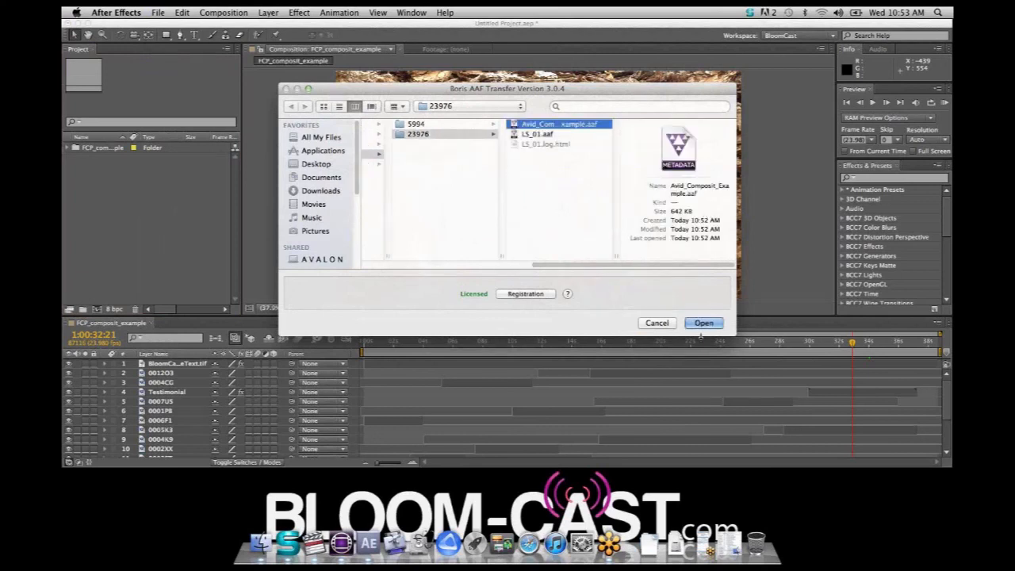
pyautogui.click(702, 323)
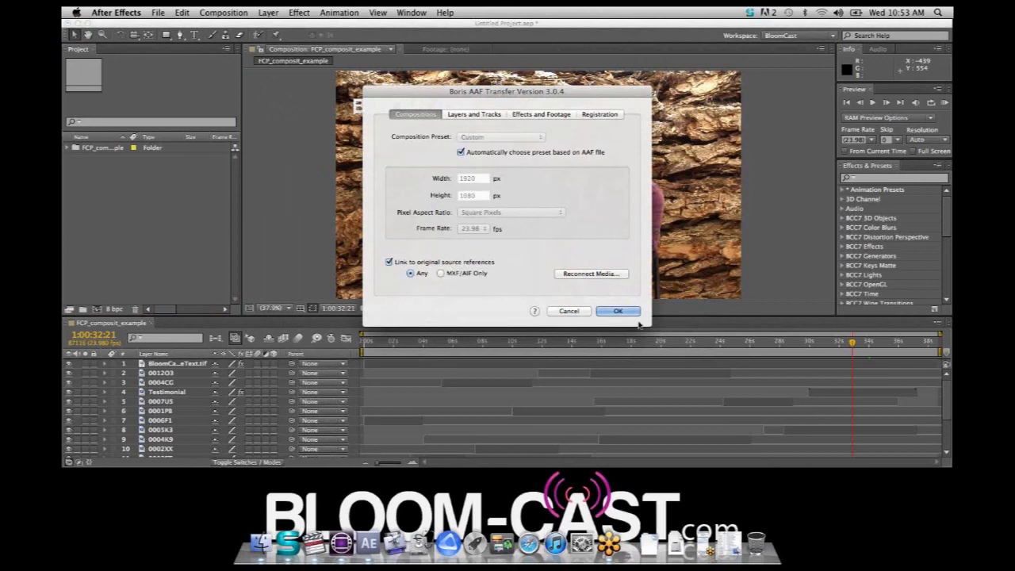
# Reconnect the offline Cyclodrone.aif to its file in the giantbluemusic folder of webinar_SRC_Music and accept the reconnected media
pyautogui.click(577, 275)
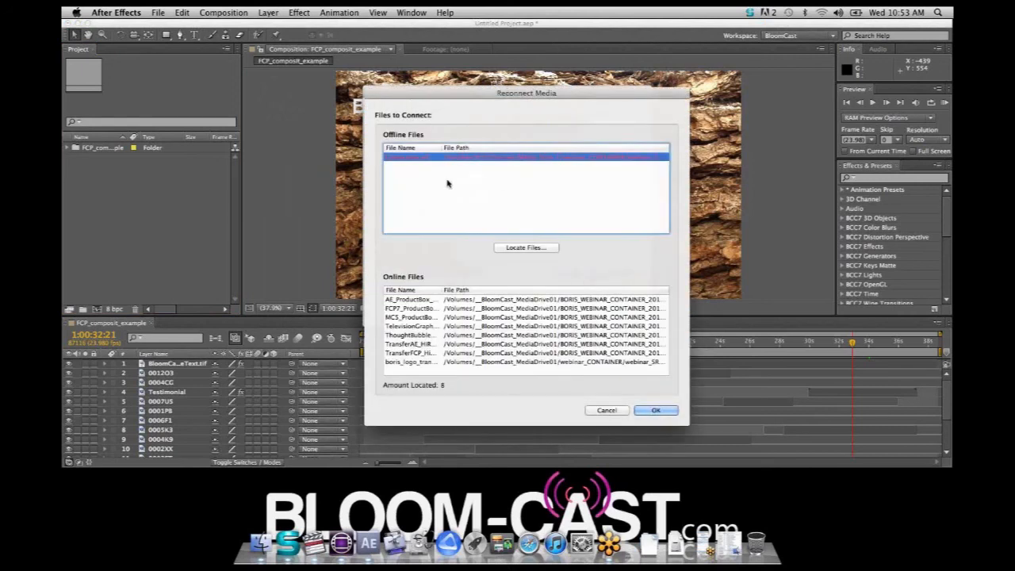
pyautogui.click(526, 247)
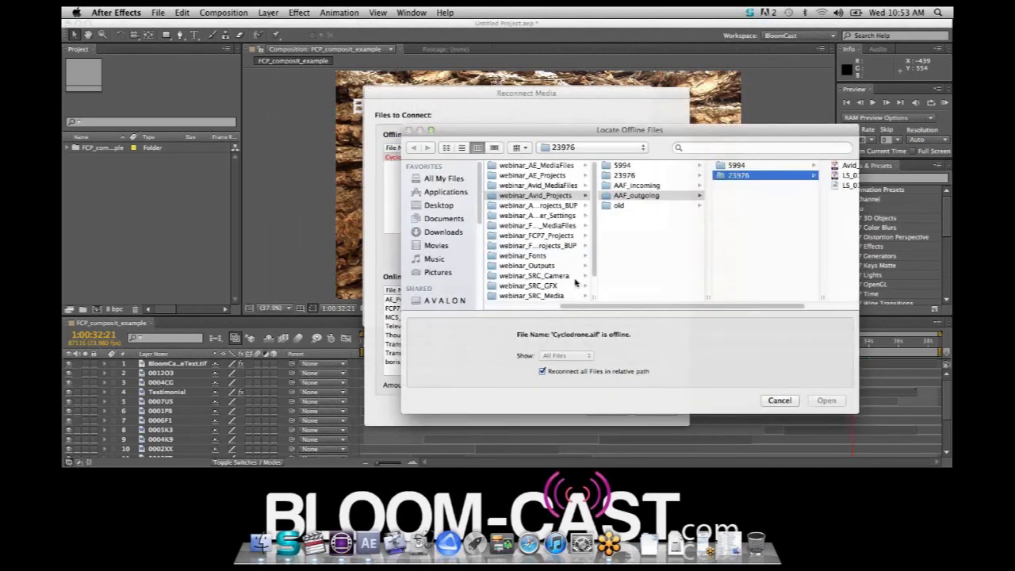
pyautogui.scroll(-2, 555, 261)
pyautogui.click(554, 287)
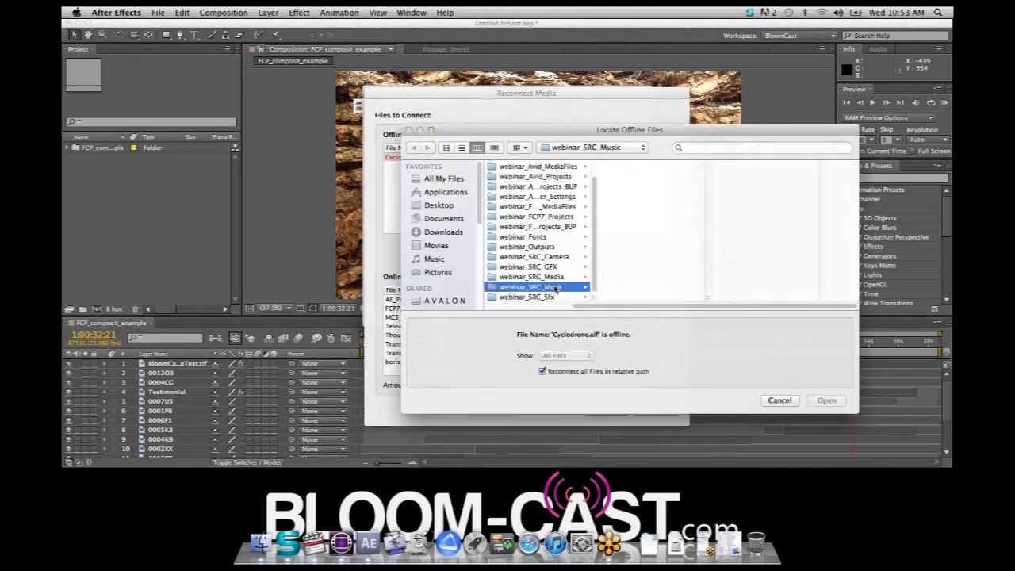
pyautogui.click(638, 165)
pyautogui.click(745, 165)
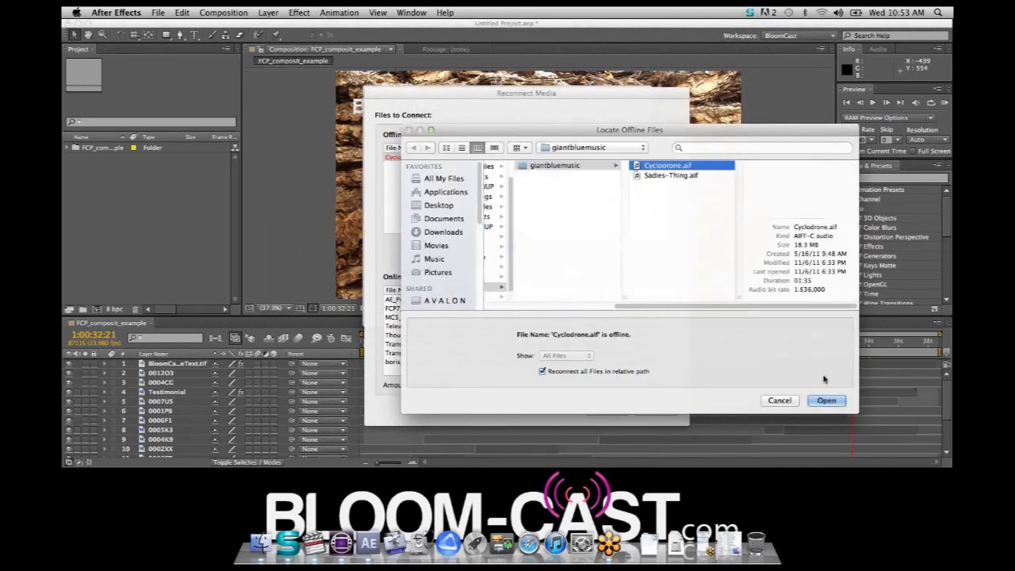
pyautogui.click(826, 401)
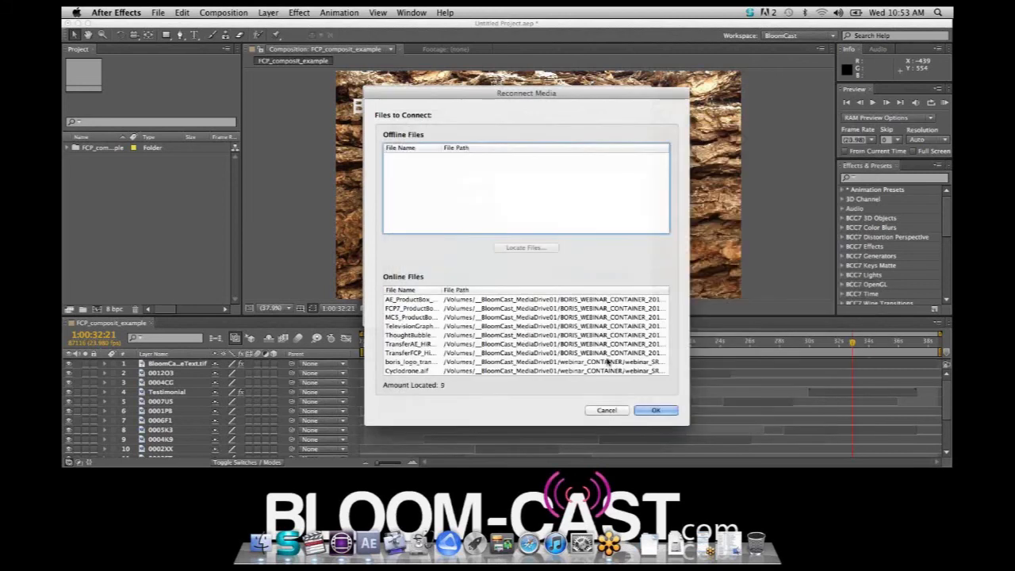
pyautogui.click(656, 410)
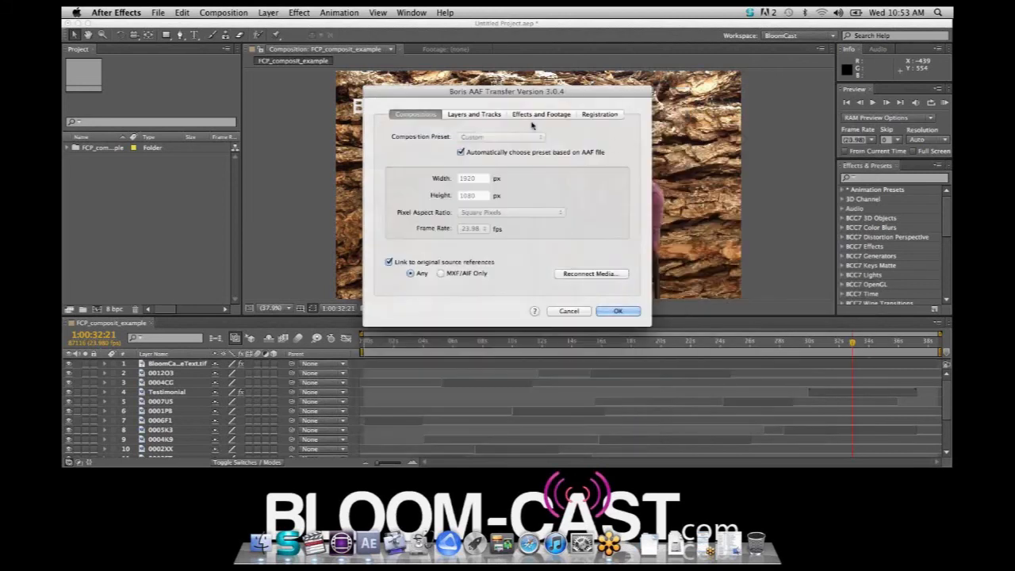
# Review the Layers and Tracks and the Effects and Footage import options, and run the AAF import with the current settings
pyautogui.click(482, 112)
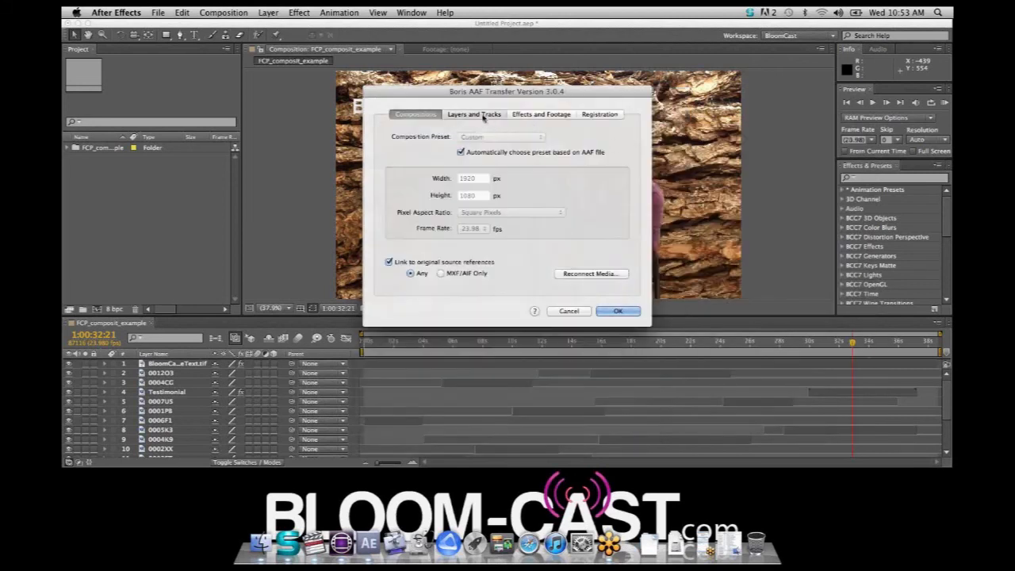
pyautogui.click(542, 114)
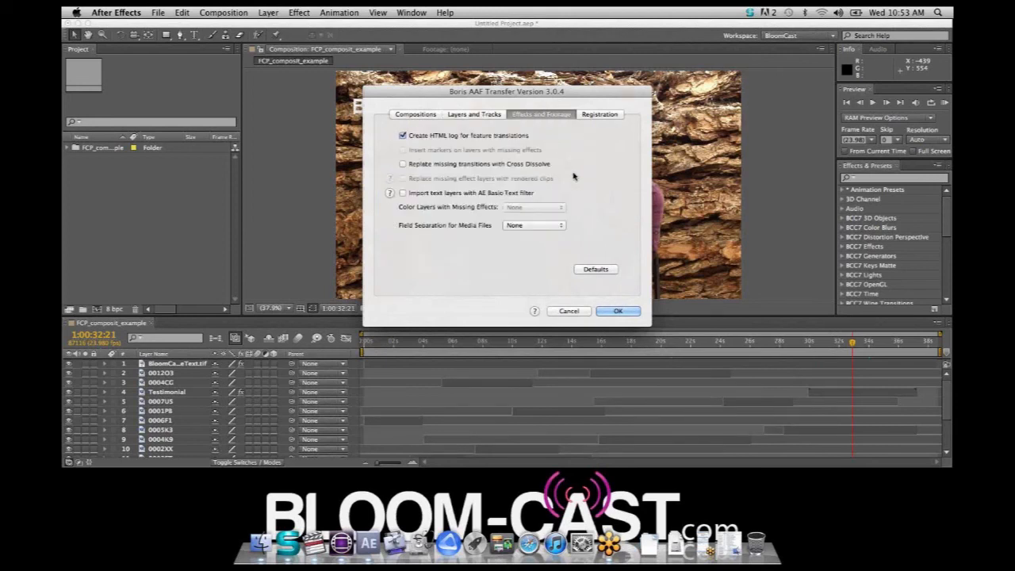
pyautogui.click(619, 312)
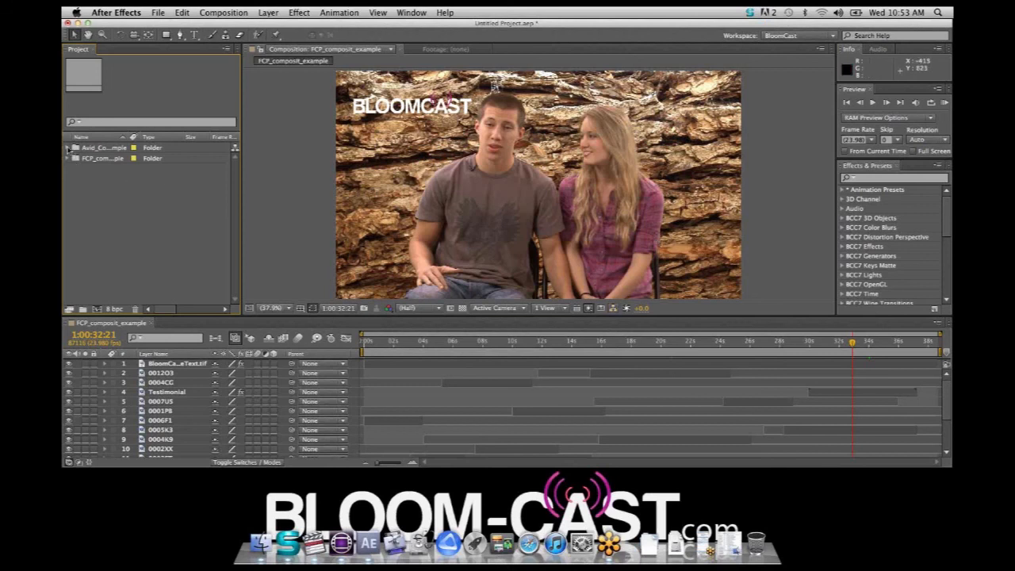
# Expand the imported Avid_Composit_Example folder and its exported sequence subfolder, and open the composition inside
pyautogui.click(68, 150)
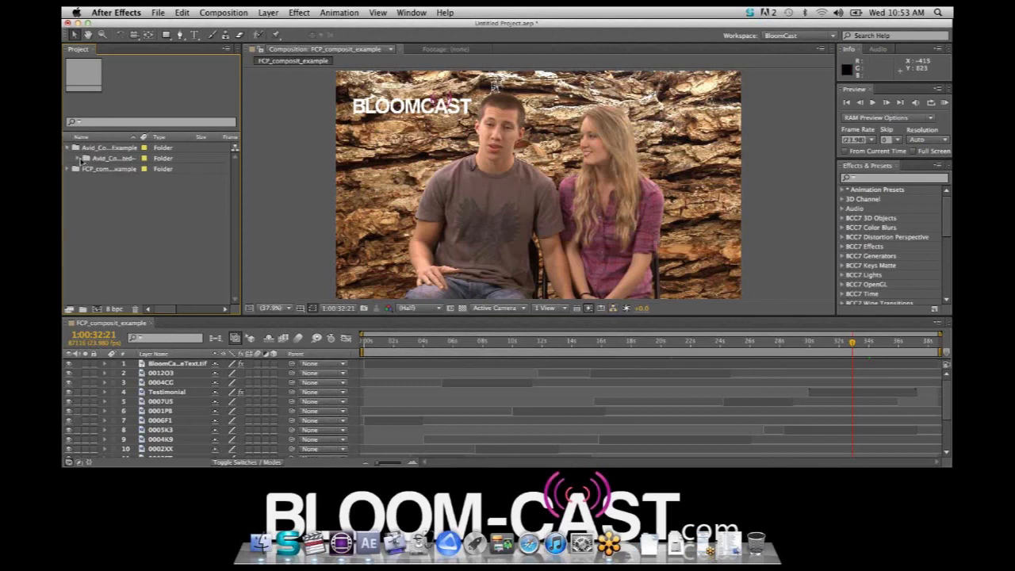
pyautogui.click(79, 159)
pyautogui.click(97, 169)
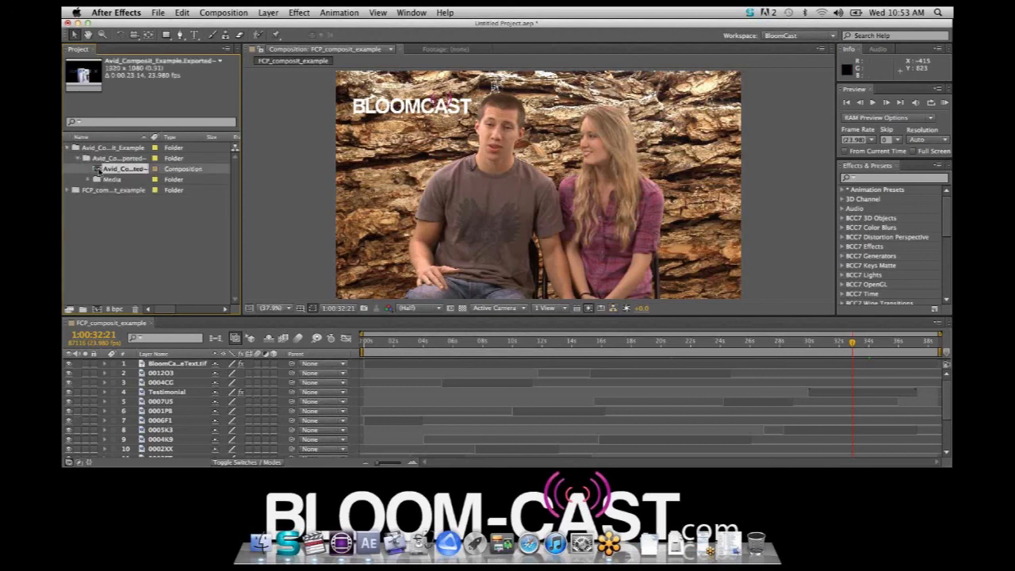
pyautogui.doubleClick(97, 170)
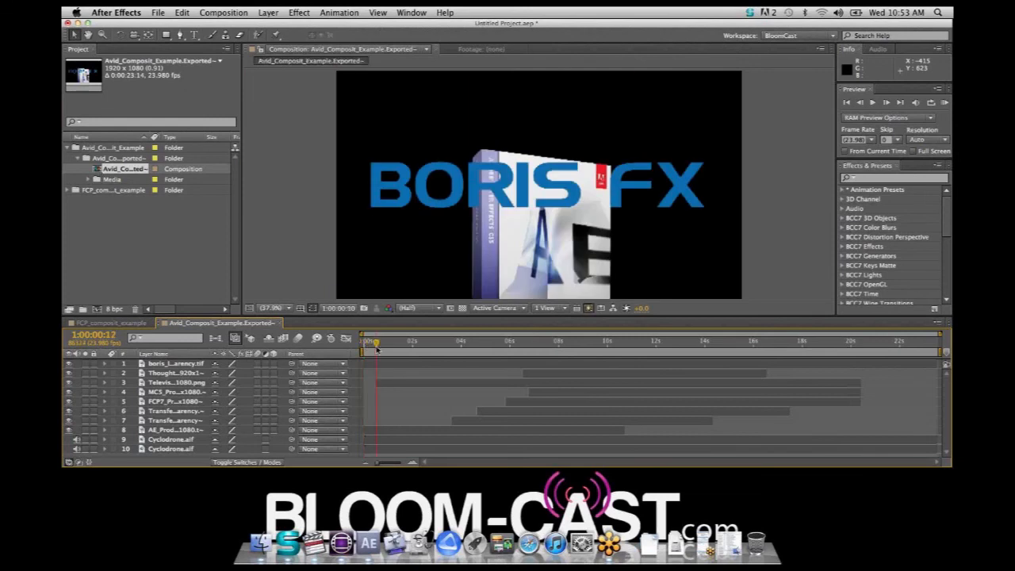
# Scrub the imported Avid composition from its start to just past 8 seconds to check its layers, and hide After Effects
pyautogui.moveTo(364, 343); pyautogui.dragTo(564, 401)
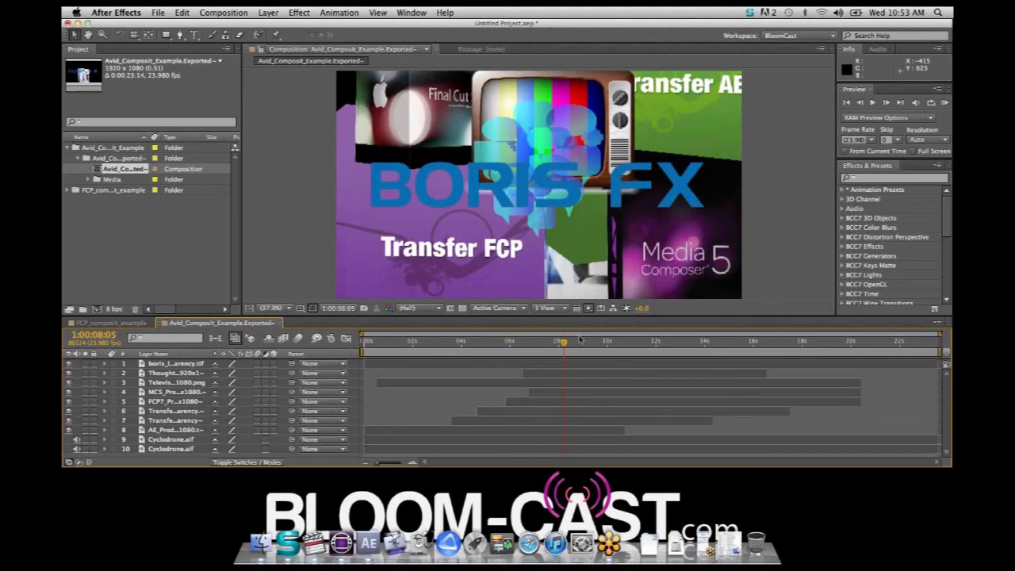
pyautogui.moveTo(567, 346)
pyautogui.mouseDown()
pyautogui.moveTo(594, 346)
pyautogui.moveTo(575, 343)
pyautogui.mouseUp()
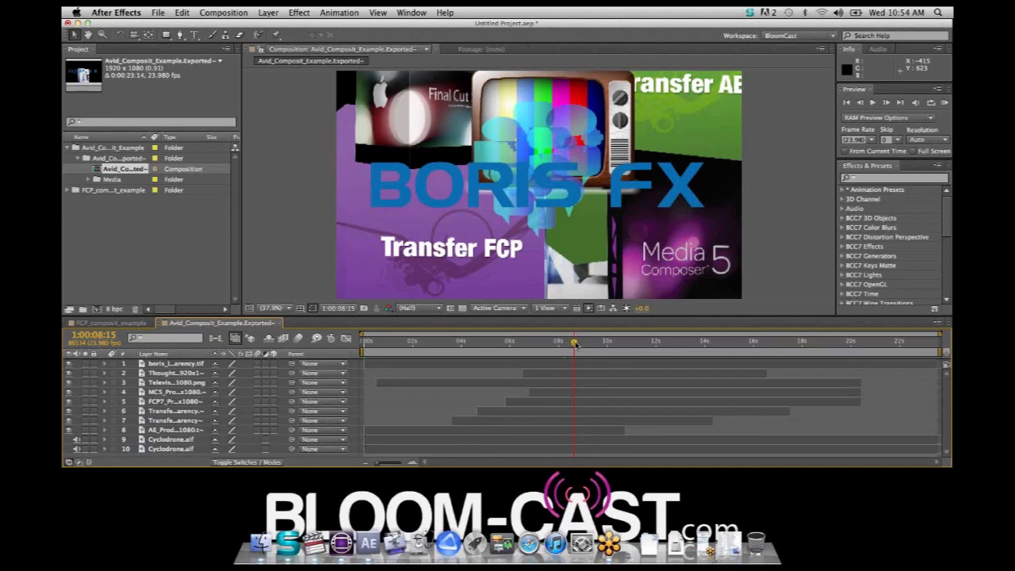
pyautogui.press('super+h')
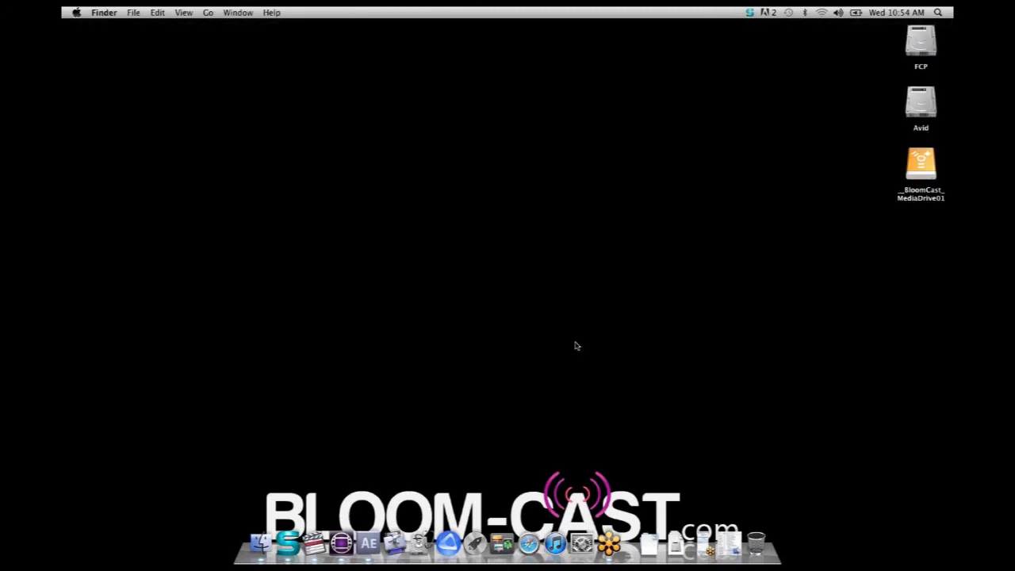